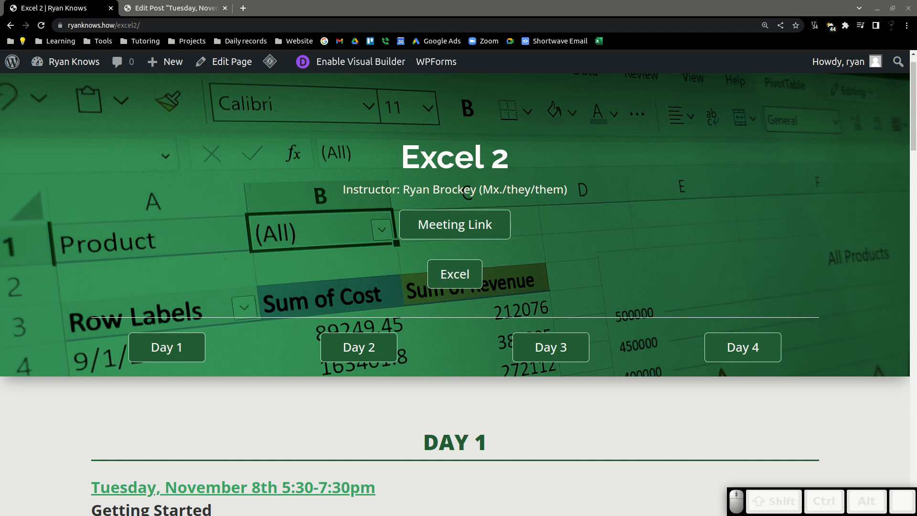
Scroll through the Day 1 agenda on the Excel 2 course page.
scroll(455, 286, "down", 1)
scroll(458, 287, "down", 1)
scroll(308, 171, "down", 2)
scroll(307, 171, "down", 1)
scroll(307, 171, "down", 4)
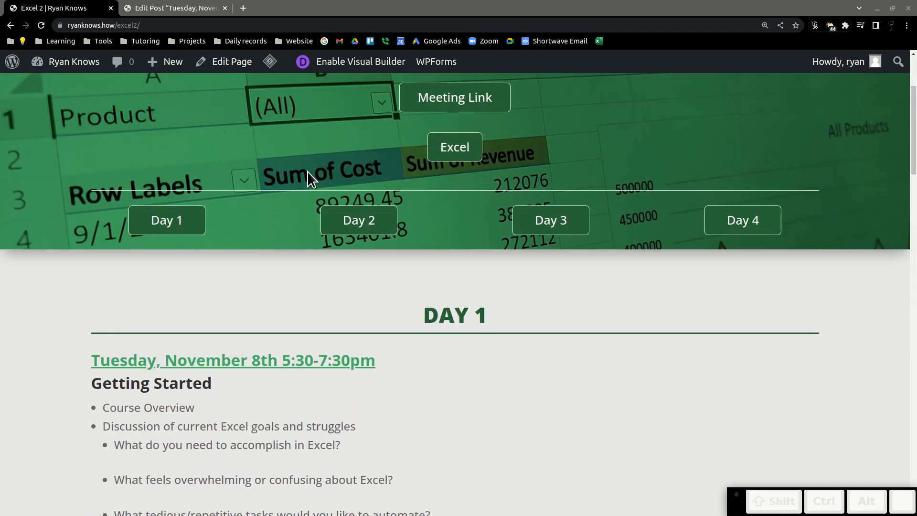
scroll(307, 171, "down", 3)
scroll(308, 171, "down", 2)
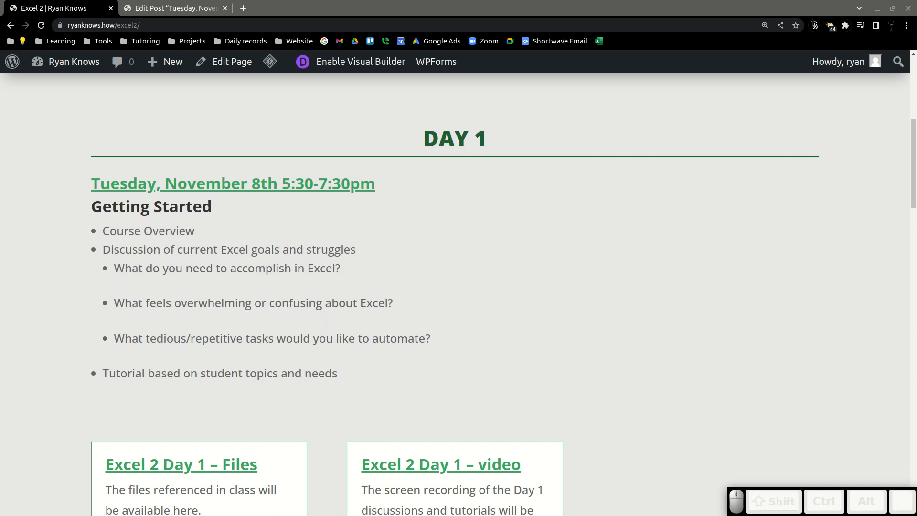
In the post editor, add an indented sub-bullet under 'What do you need to accomplish in Excel?'.
left_click(140, 11)
left_click(516, 288)
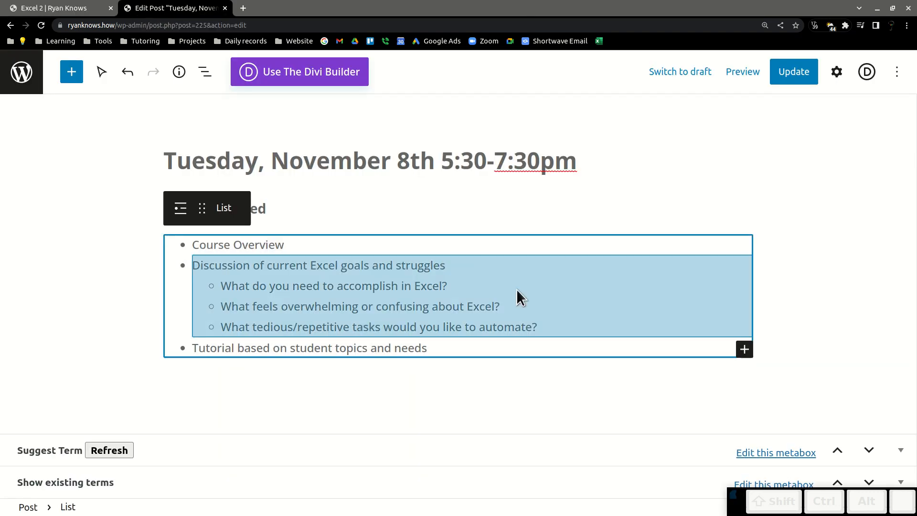
left_click(459, 284)
left_click(458, 284)
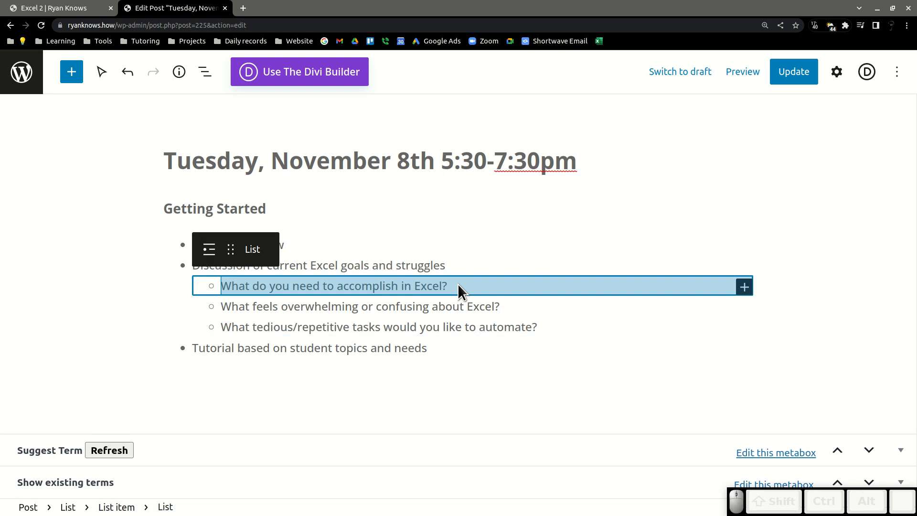
left_click(458, 284)
left_click(460, 286)
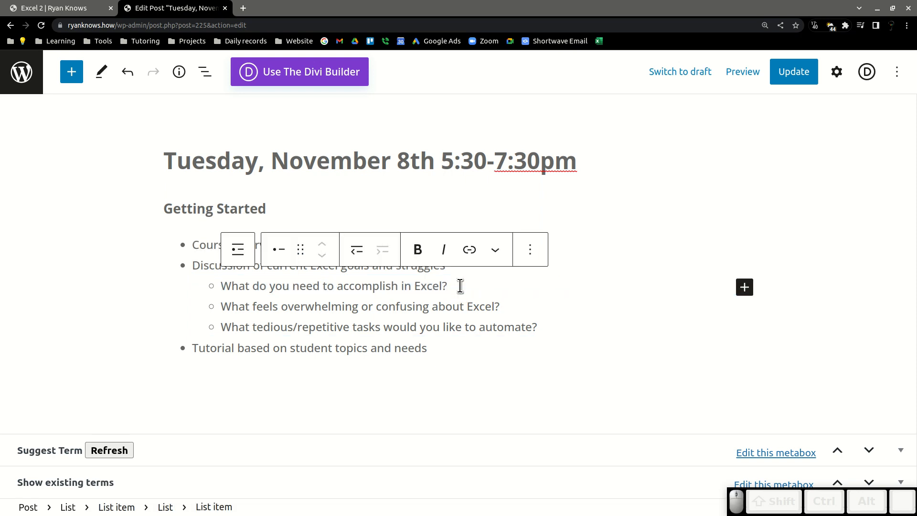
key("Return")
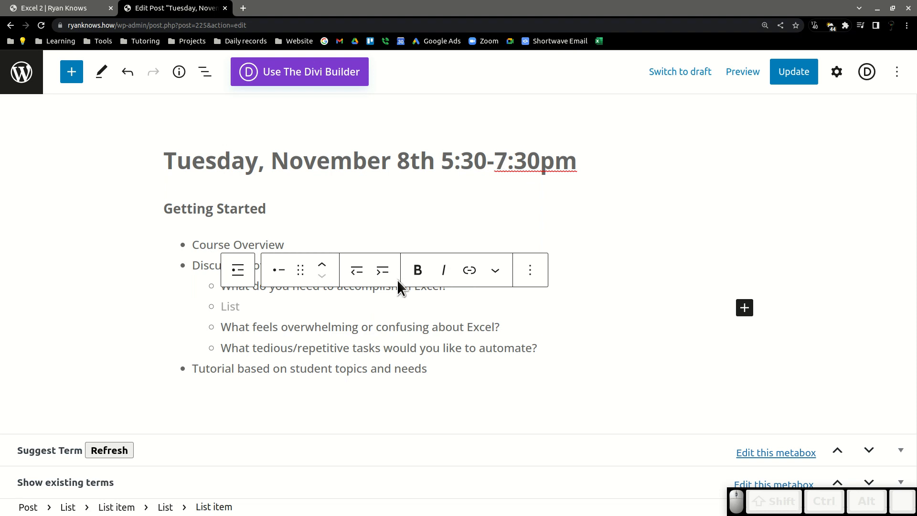
left_click(383, 269)
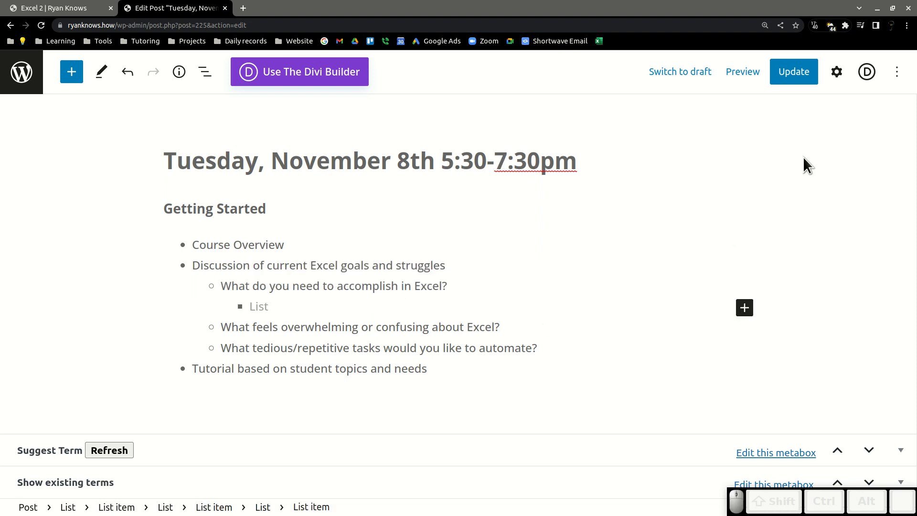
Enter 'Pull data from one file into others. Live connection.' as the new sub-bullet.
type("P")
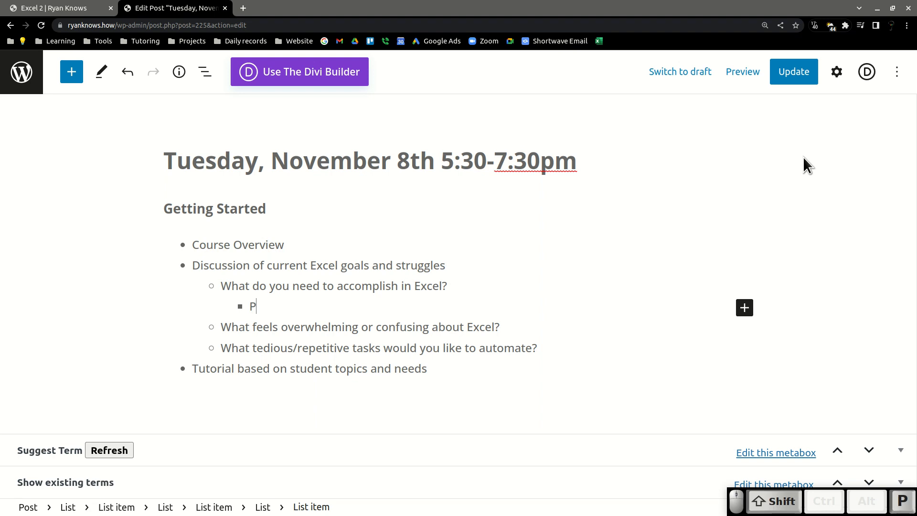
type("ull data from ")
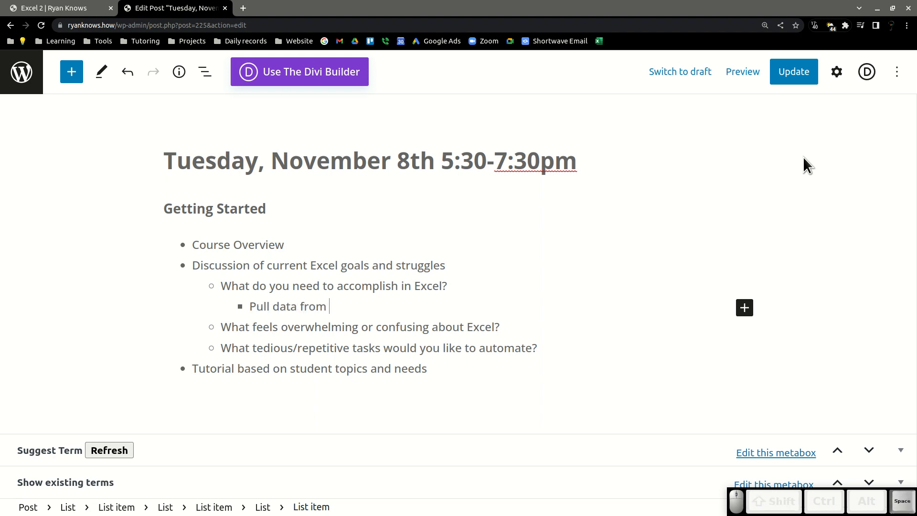
type("one")
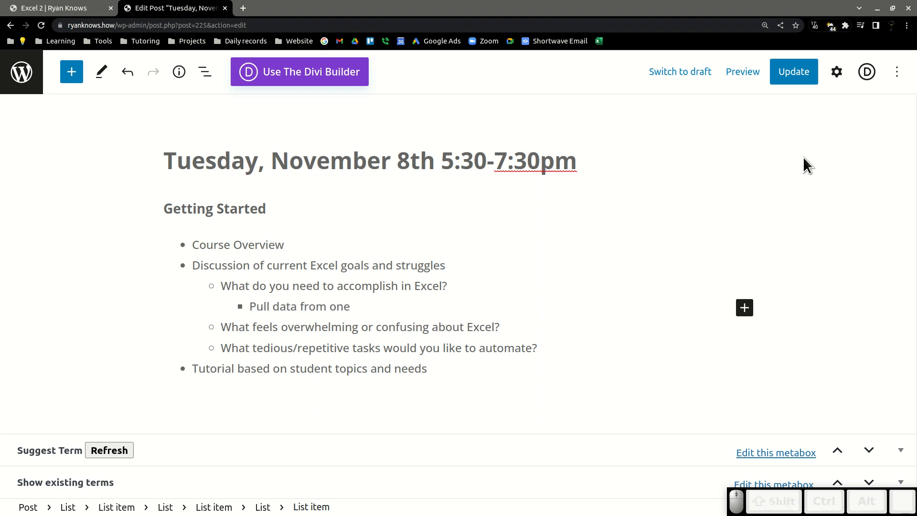
type(" f")
key("BackSpace")
type("fil")
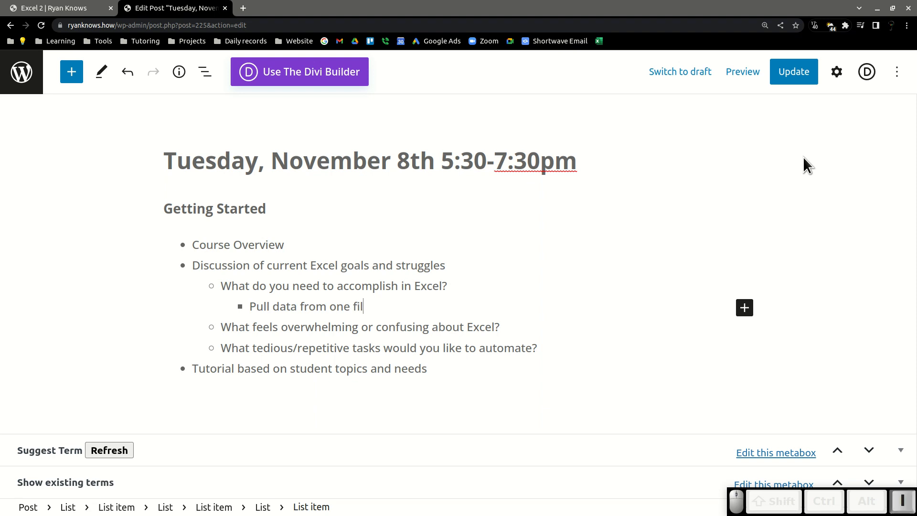
type("e into others")
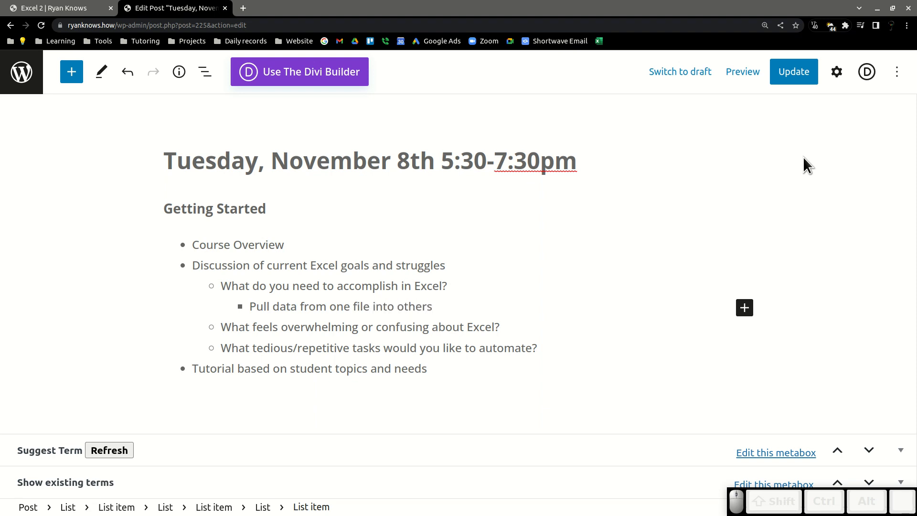
type(". Live co")
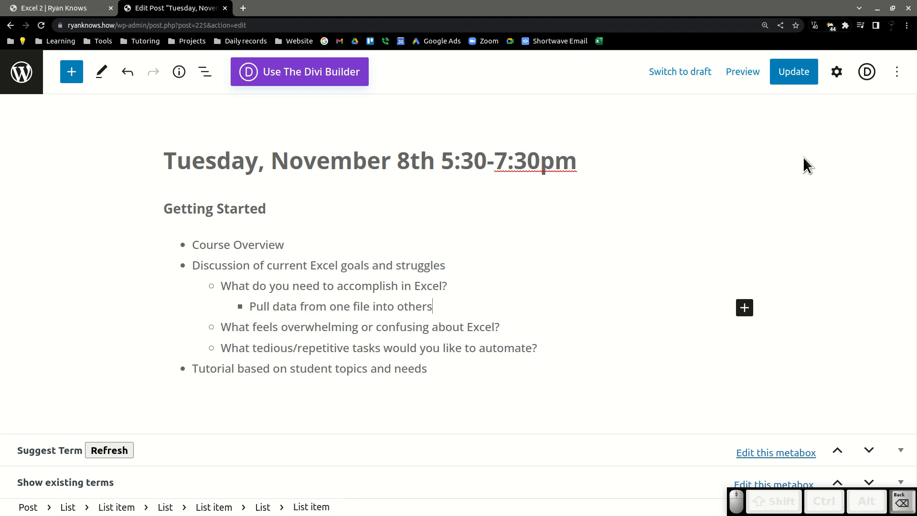
type("nnection.")
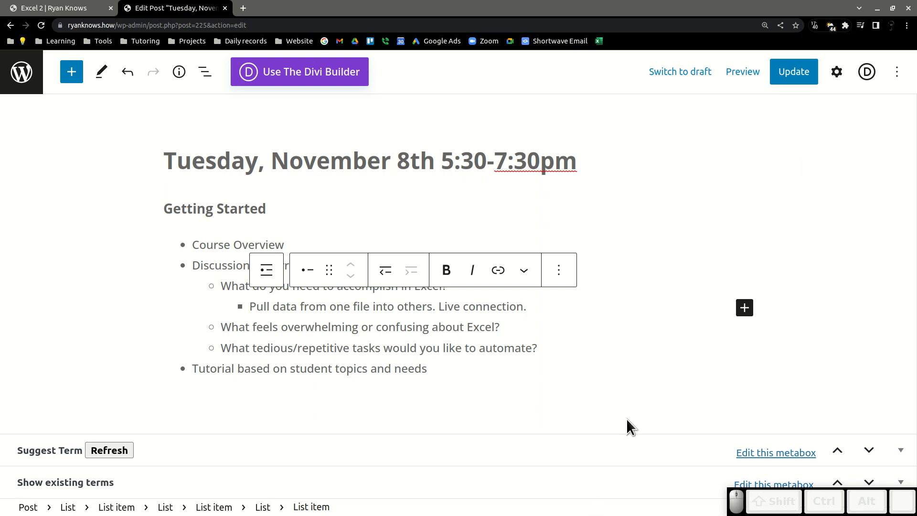
Add another bullet below it and indent it one level deeper.
left_click(532, 311)
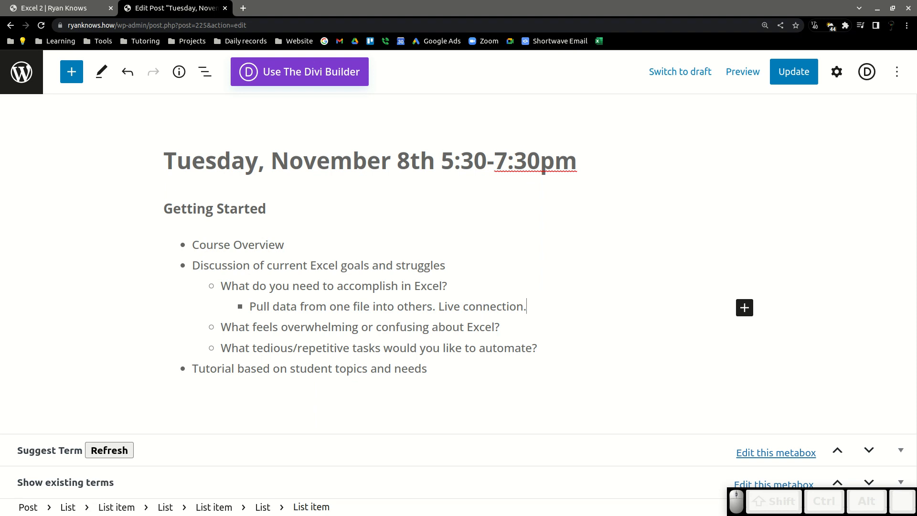
key("Return")
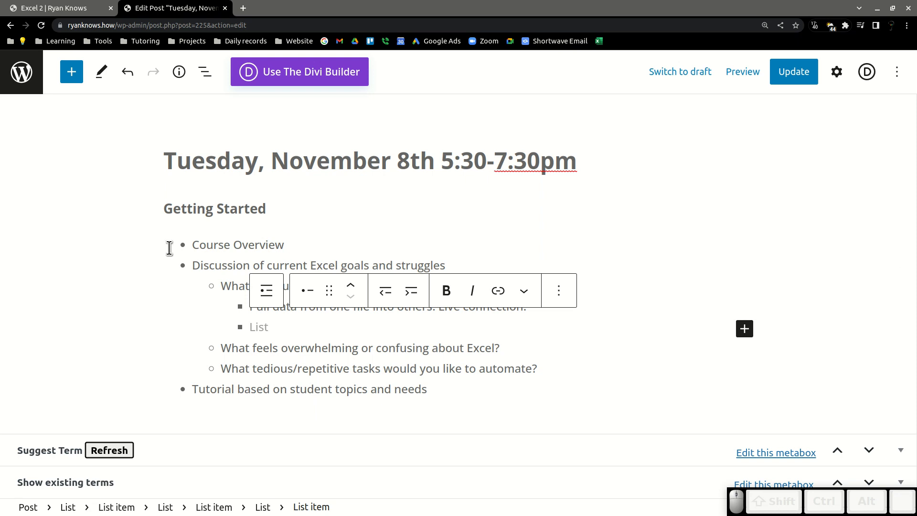
left_click(411, 287)
left_click(312, 321)
left_click(444, 266)
left_click(321, 327)
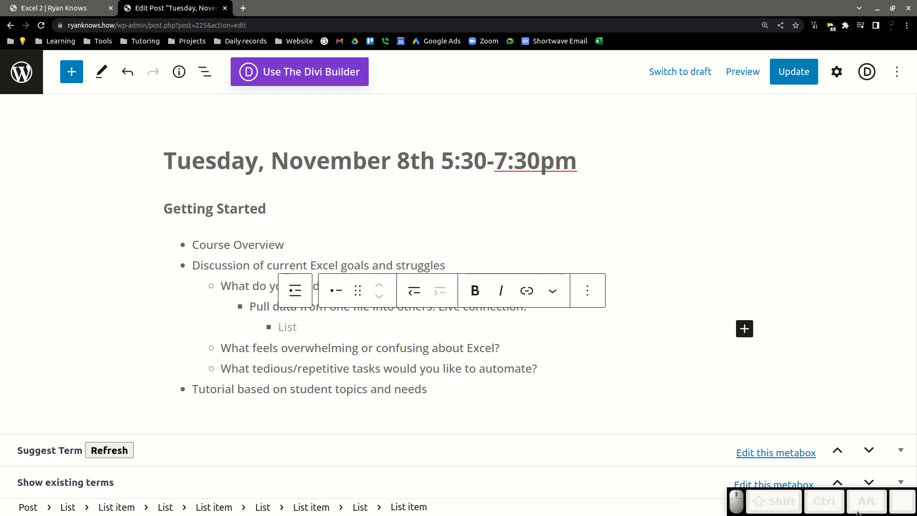
Enter 'Access a client list from multiple sheets' as the deeper sub-bullet.
type("P")
key("BackSpace")
type("Access a client")
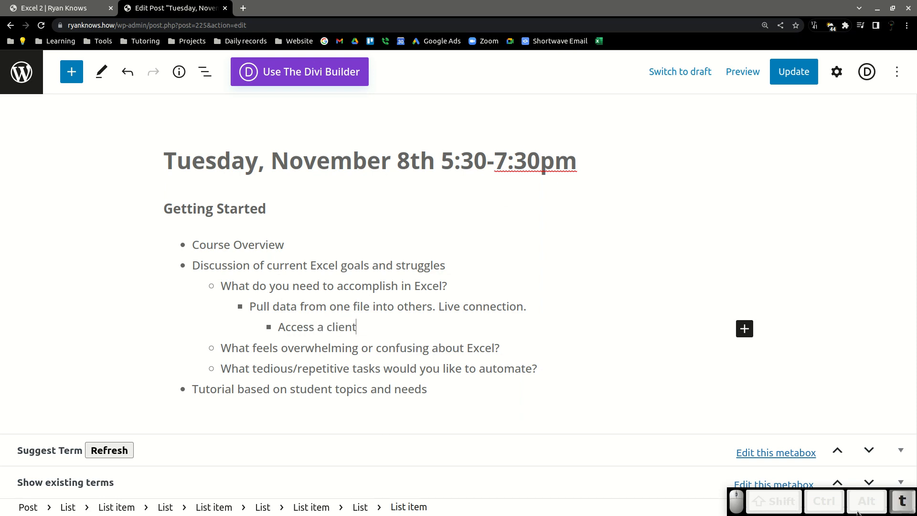
type(" list from mult")
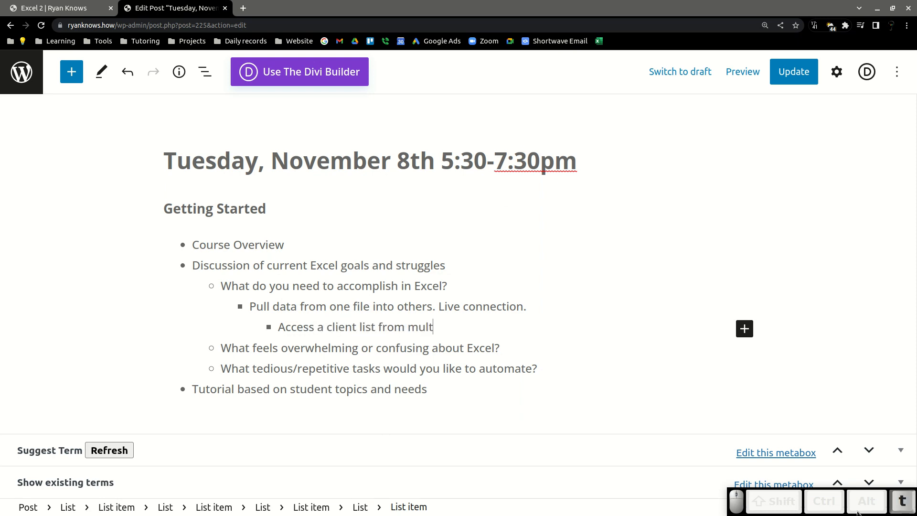
type("iple sheets")
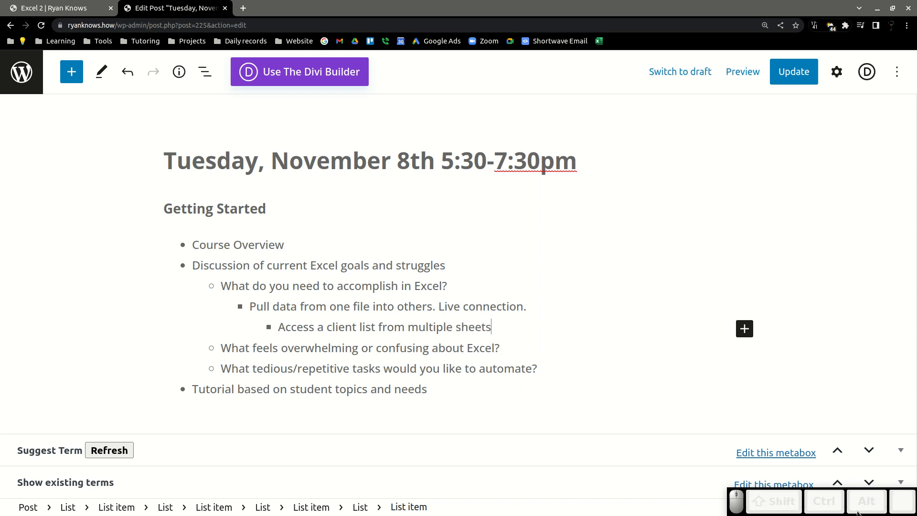
left_click(446, 348)
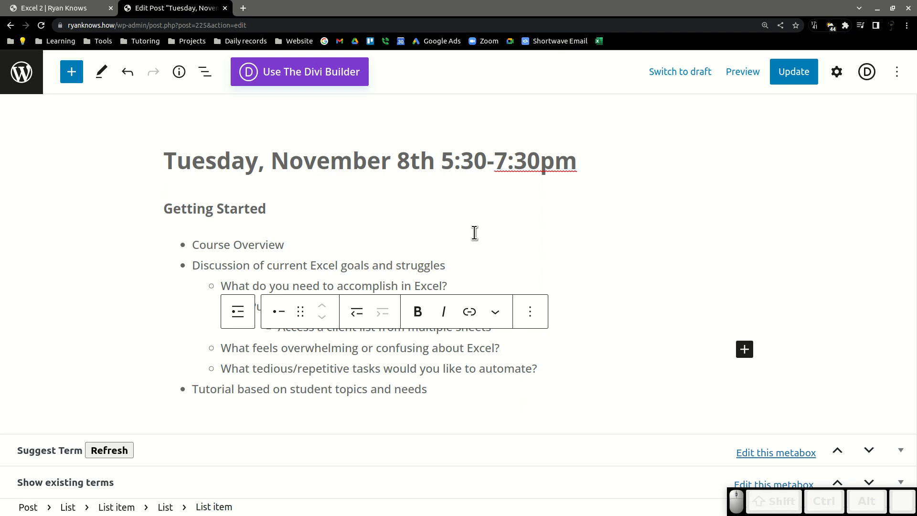
left_click_drag(448, 244, 515, 340)
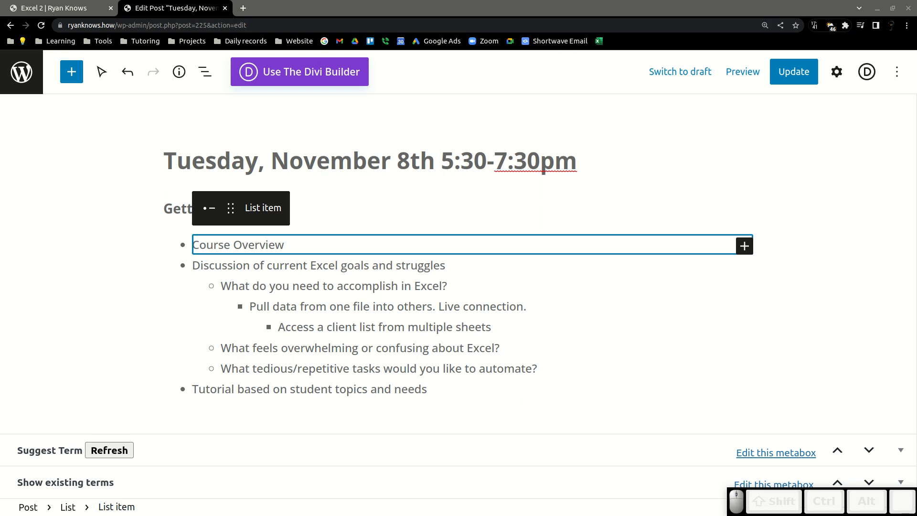
left_click(288, 240)
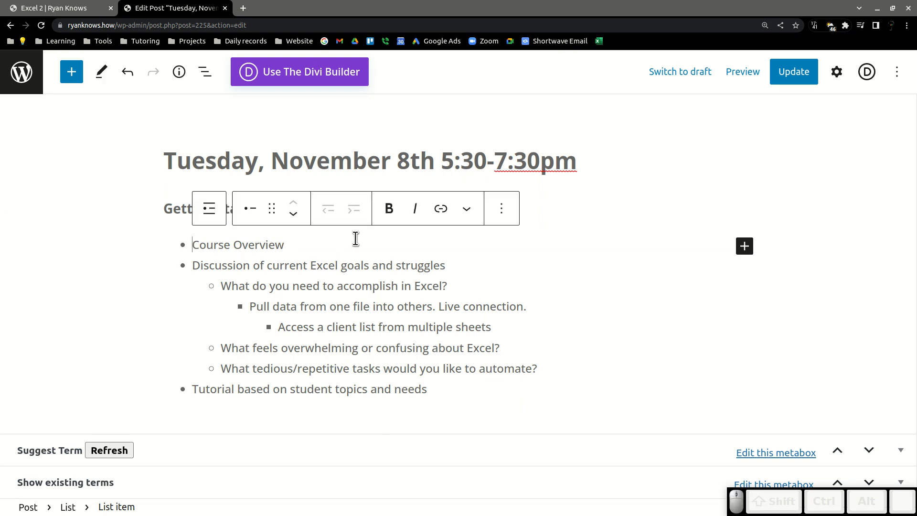
left_click(441, 242)
key("Tab")
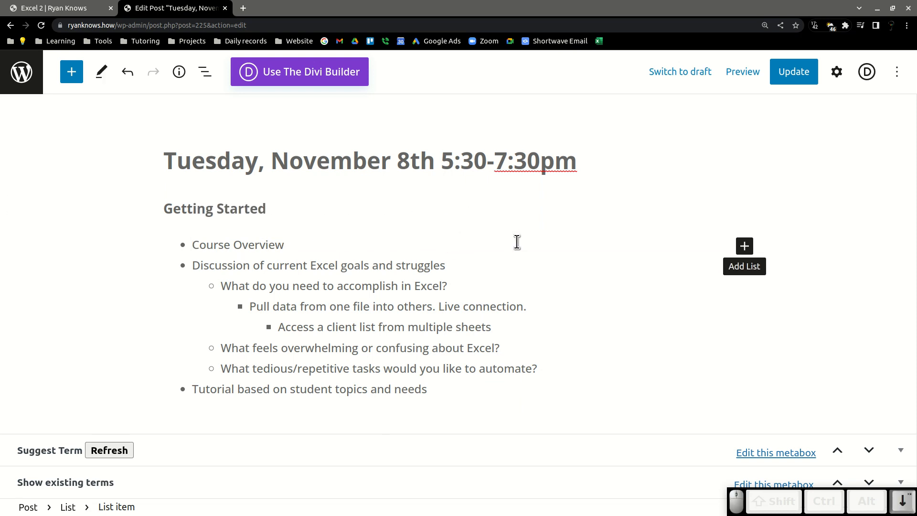
key("Down")
key("Down")
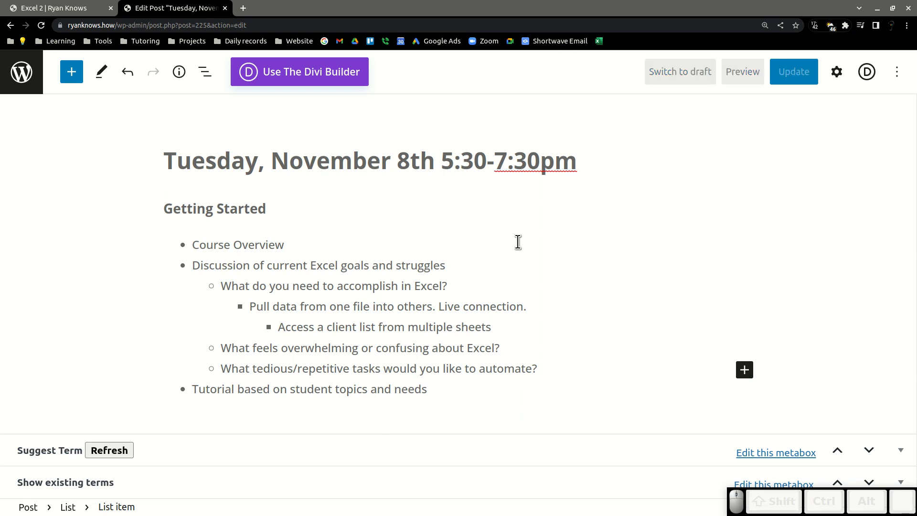
key("Down")
key("Down")
key("Down")
key("Down")
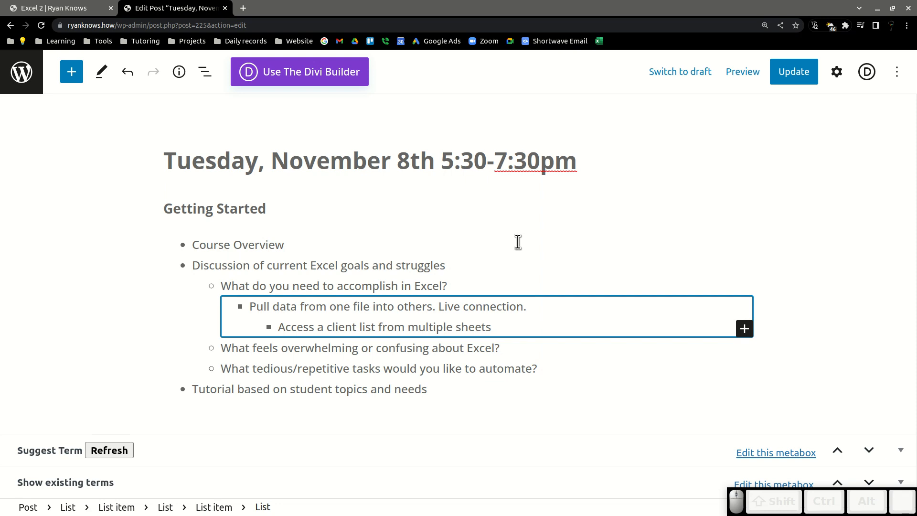
key("Down")
key("Down")
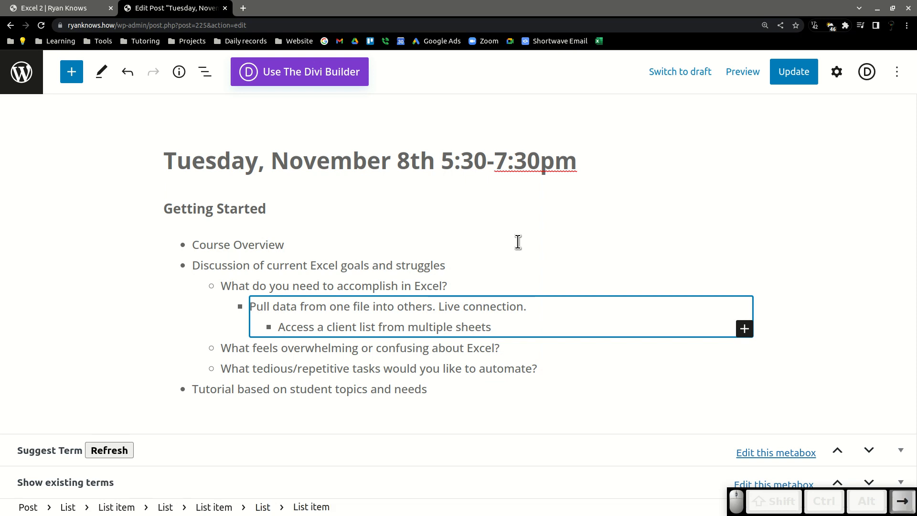
Add a new bullet after 'Access a client list from multiple sheets' and outdent it to the 'Pull data' level.
key("Right")
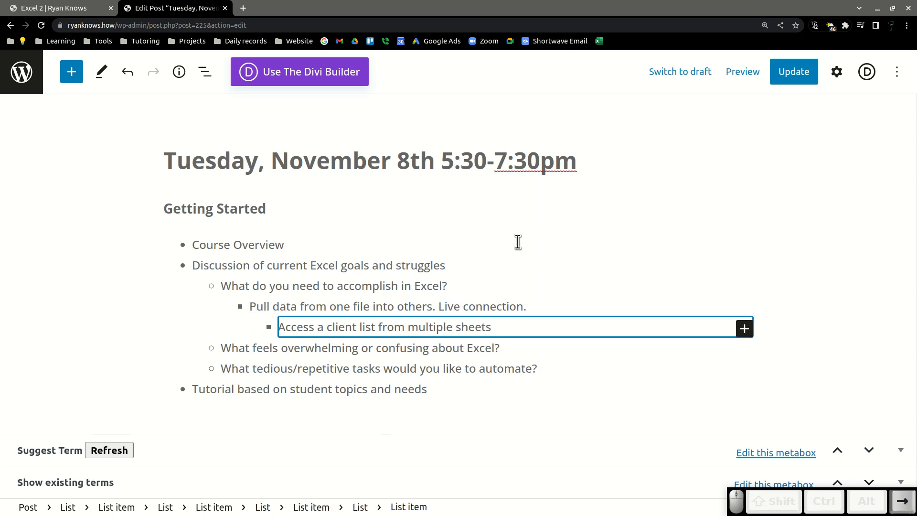
key("Left")
key("Right")
key("Return")
key("Right")
key("End")
key("Return")
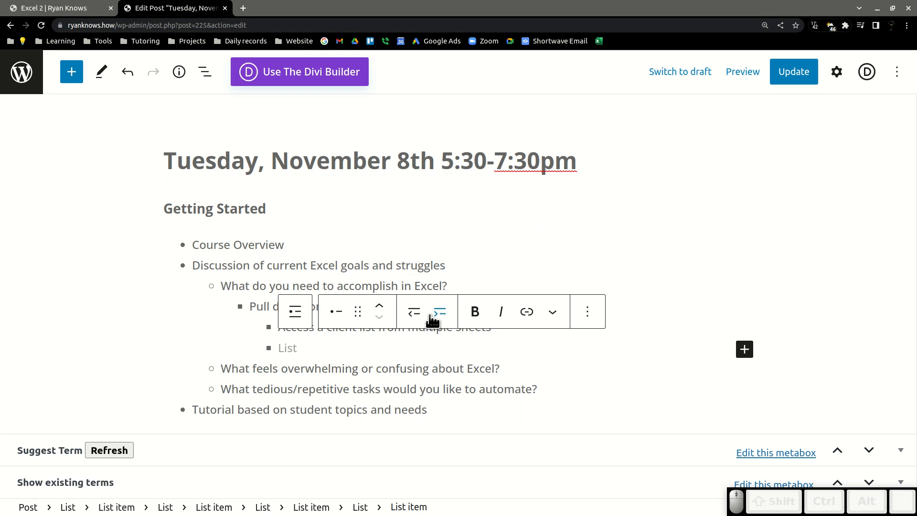
left_click(415, 312)
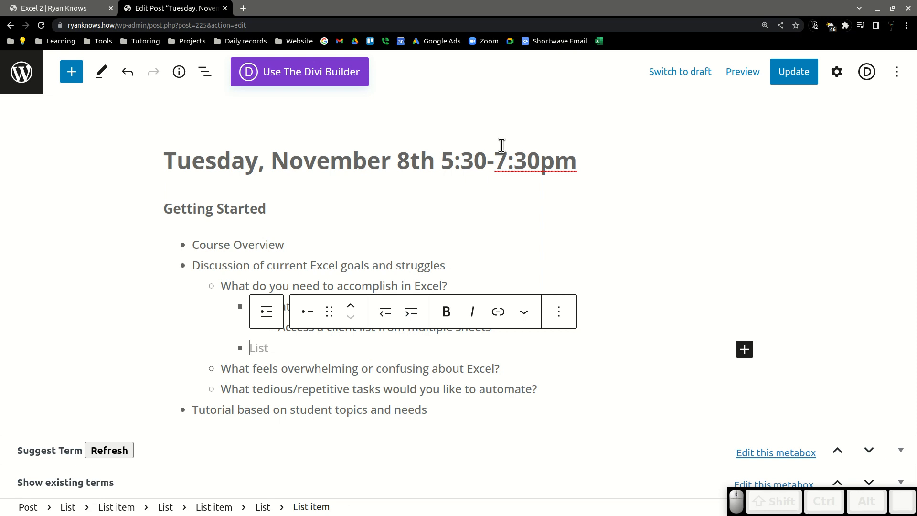
Enter 'Pivot tables - nuts & bolts' as that bullet and start another bullet beneath it.
type("Pivot table")
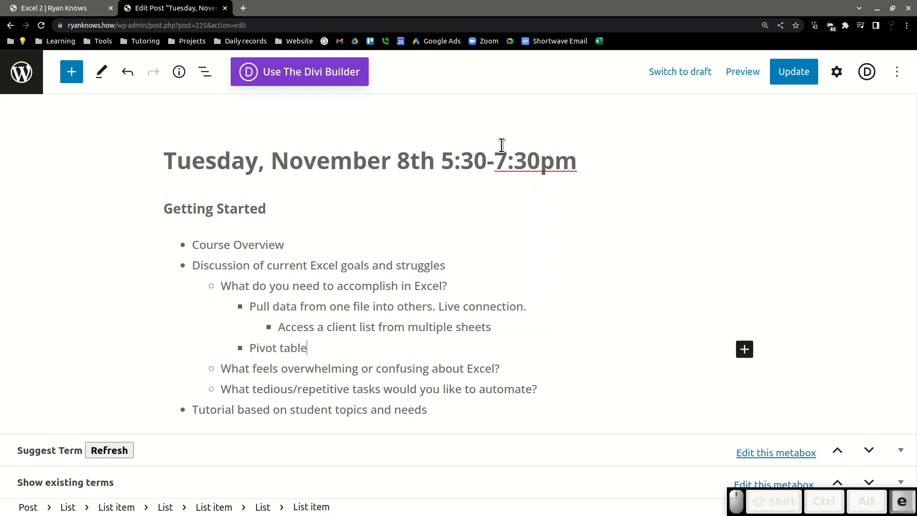
type("s -")
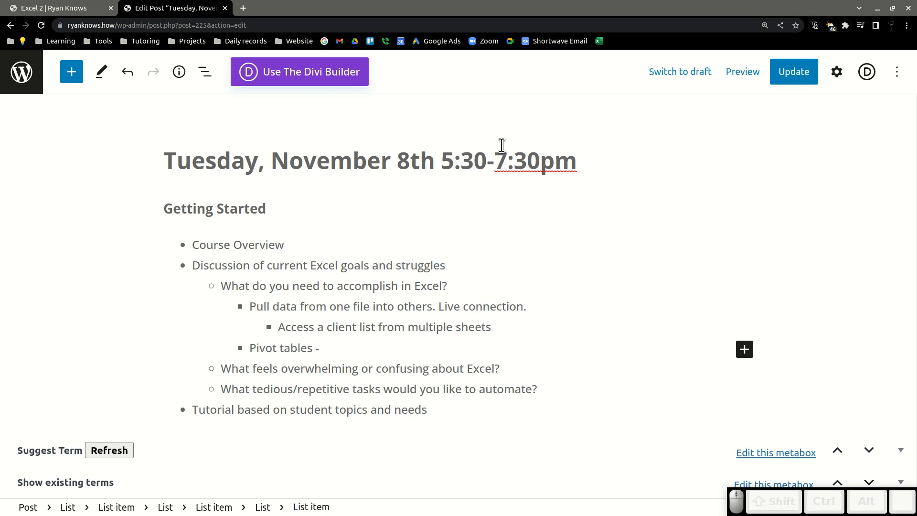
type("nuts")
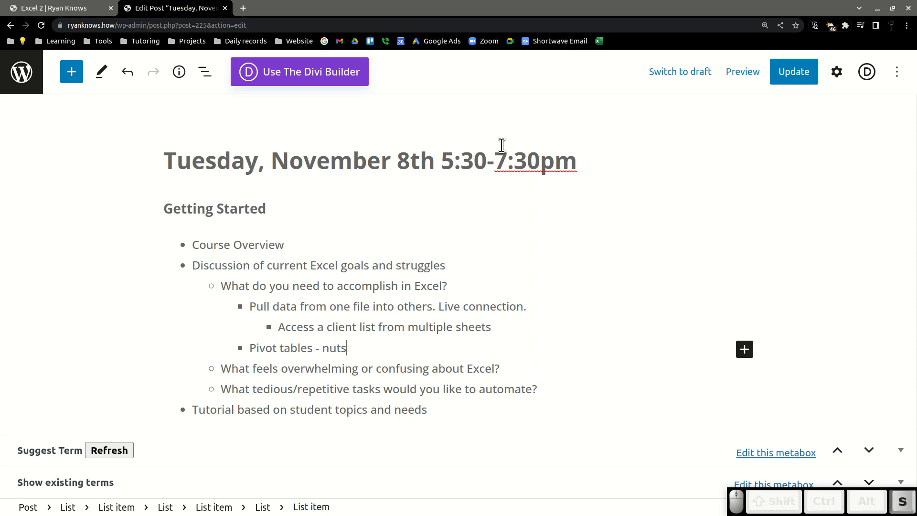
type(" & bolts")
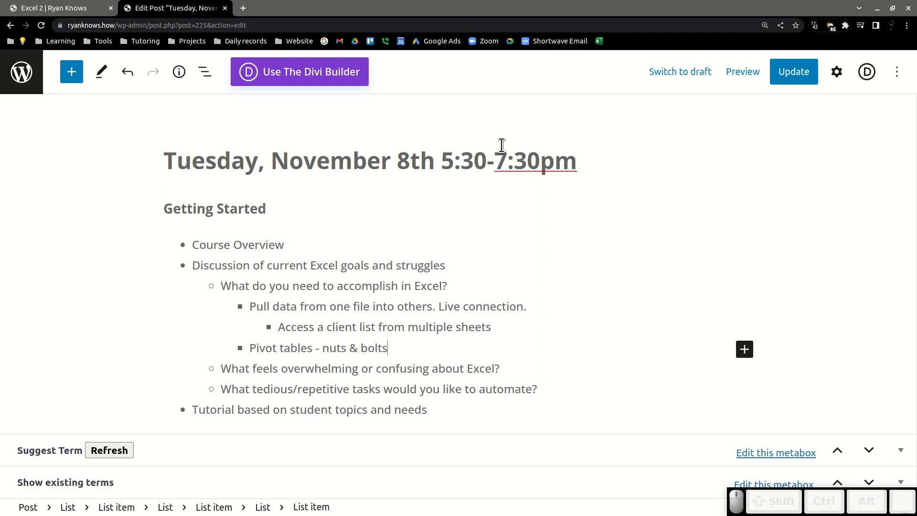
key("Return")
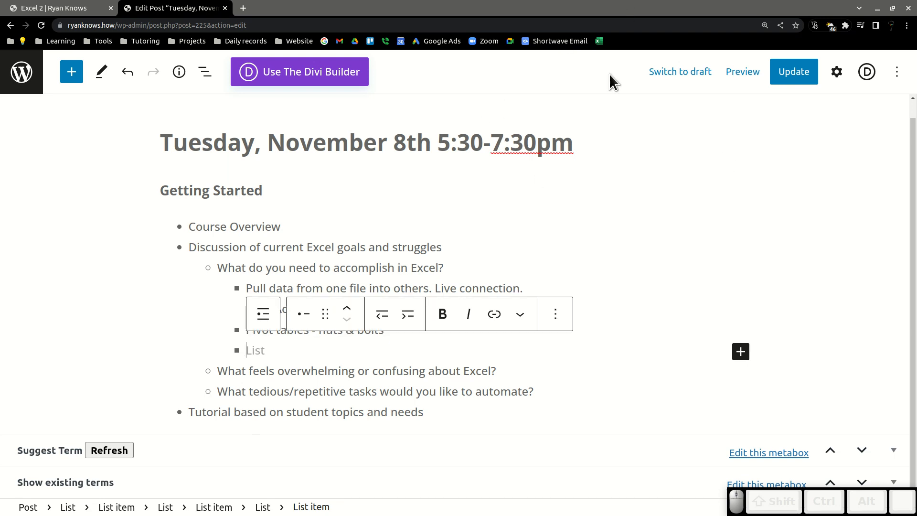
Indent the new bullet under 'Pivot tables - nuts & bolts' and enter 'merge and center'.
left_click(407, 314)
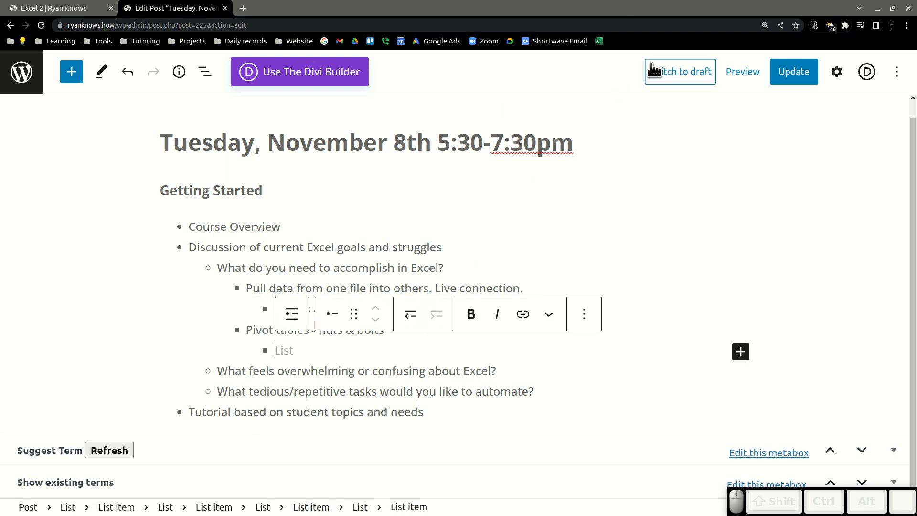
type("merge")
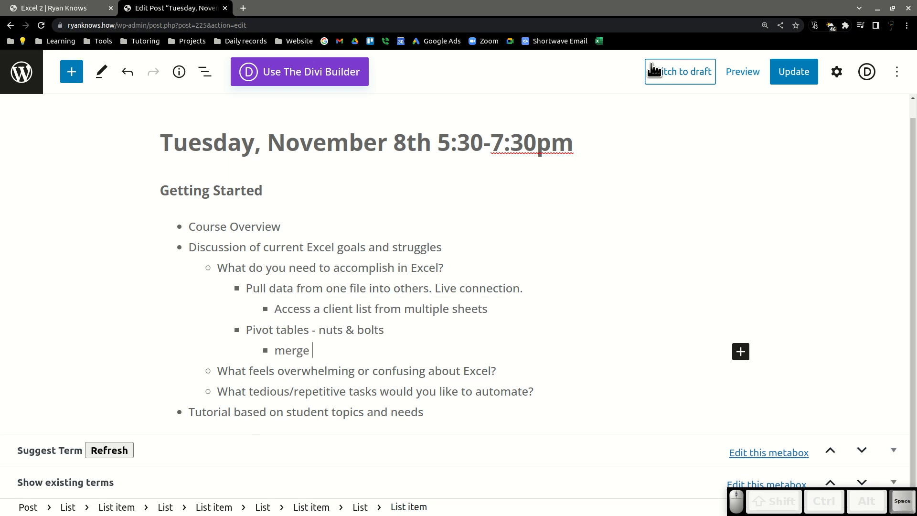
type(" and center")
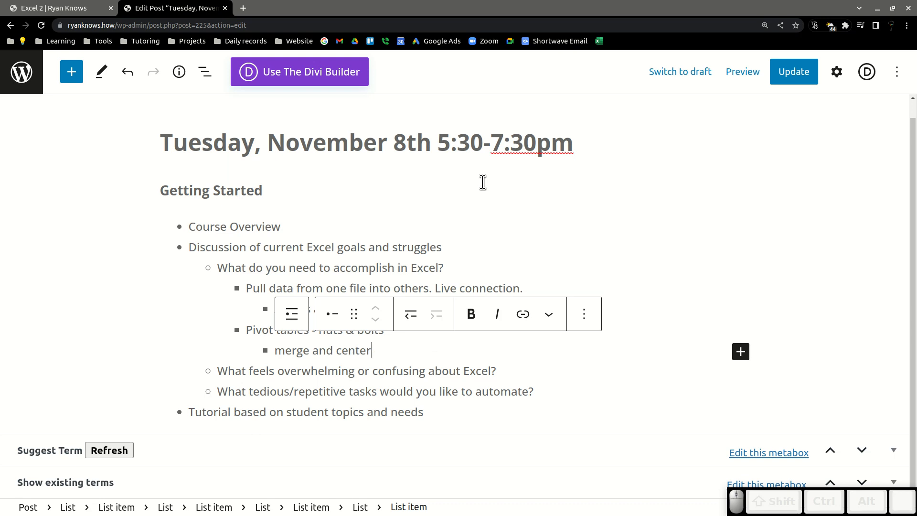
Add 'editing pivot tables' as another sub-bullet directly below 'merge and center'.
key("Return")
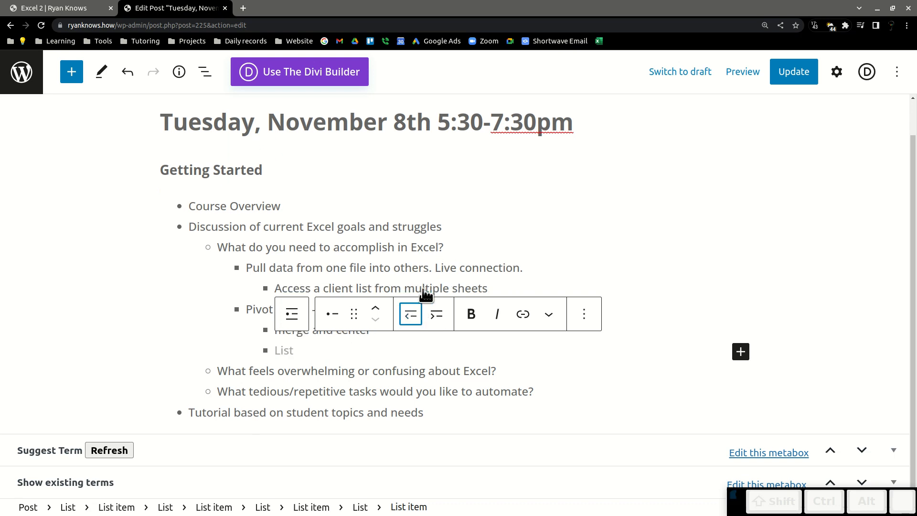
left_click(410, 314)
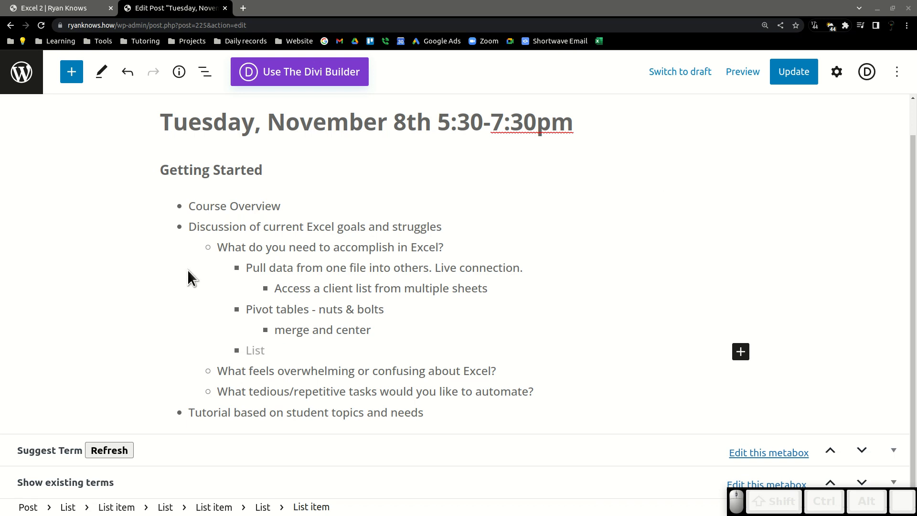
left_click(379, 332)
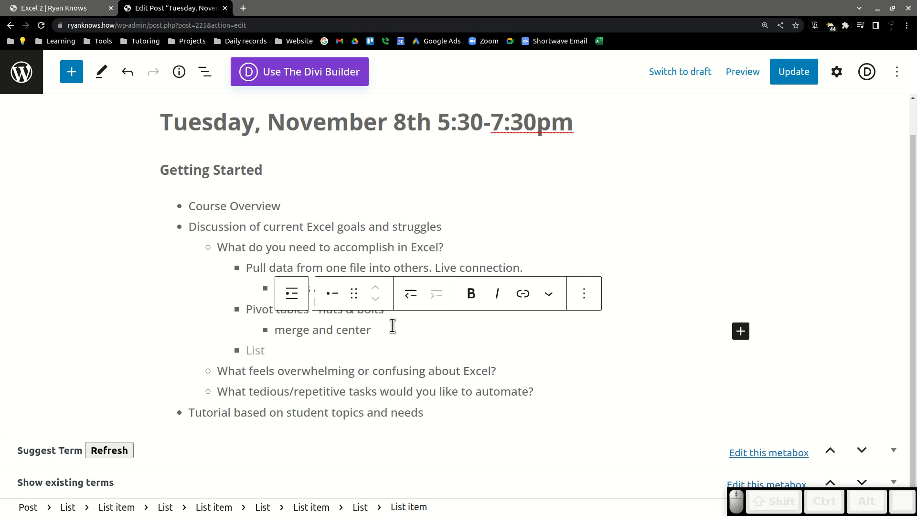
key("Return")
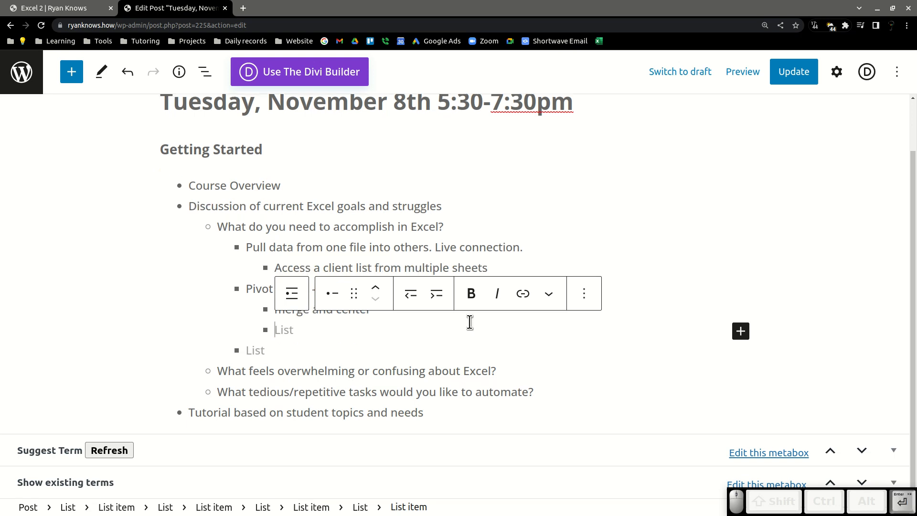
type("edit")
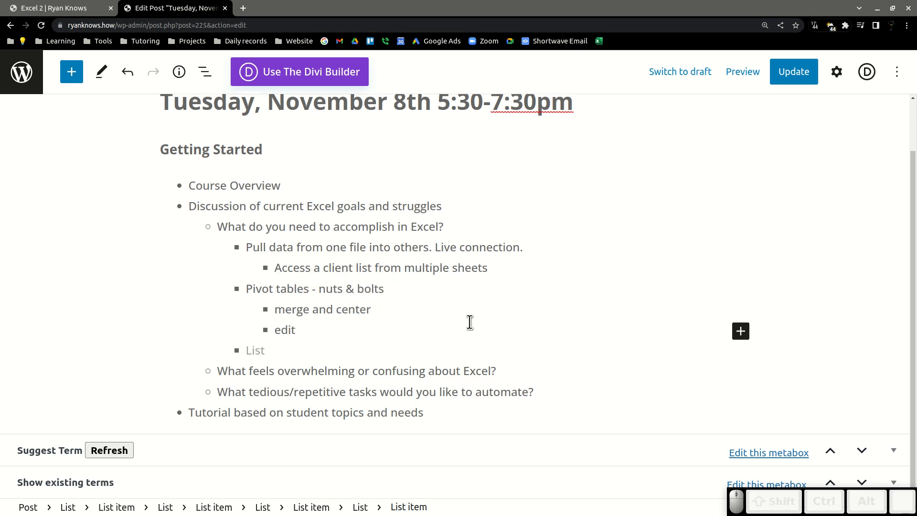
type("ing pi")
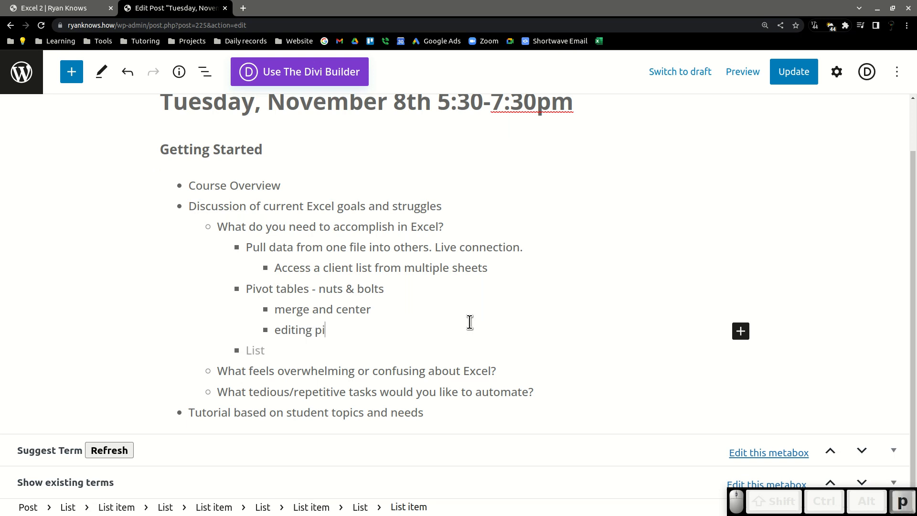
type("vot tables")
Delete the empty bullet left below 'editing pivot tables'.
left_click(282, 351)
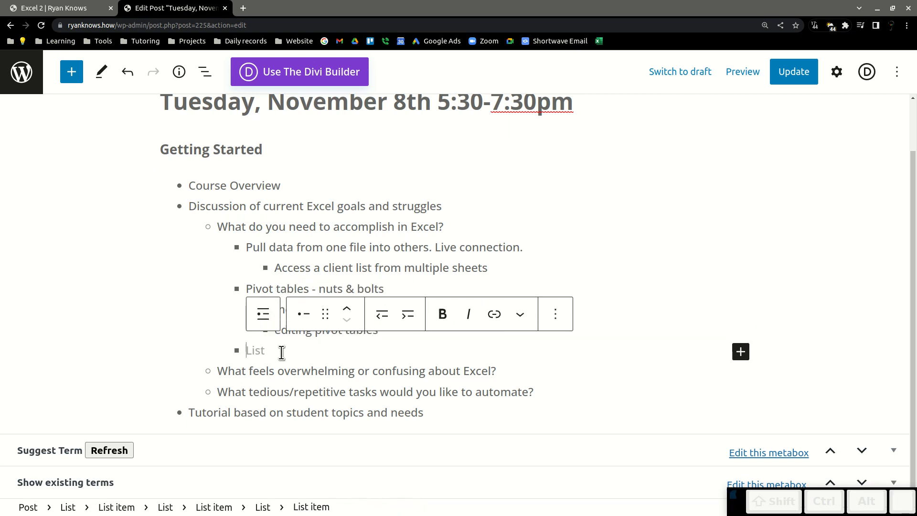
key("BackSpace")
key("BackSpace")
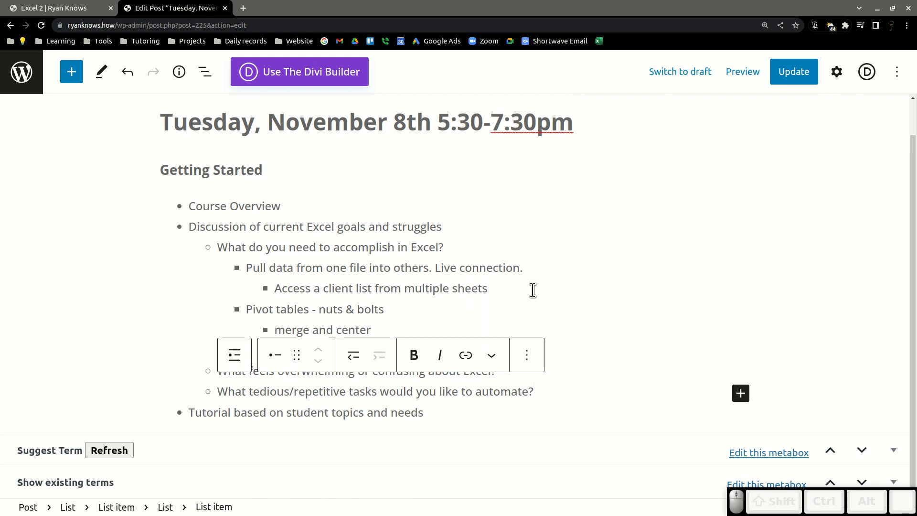
Add an indented sub-bullet 'Pivot tables' under 'What feels overwhelming or confusing about Excel?'.
left_click(499, 380)
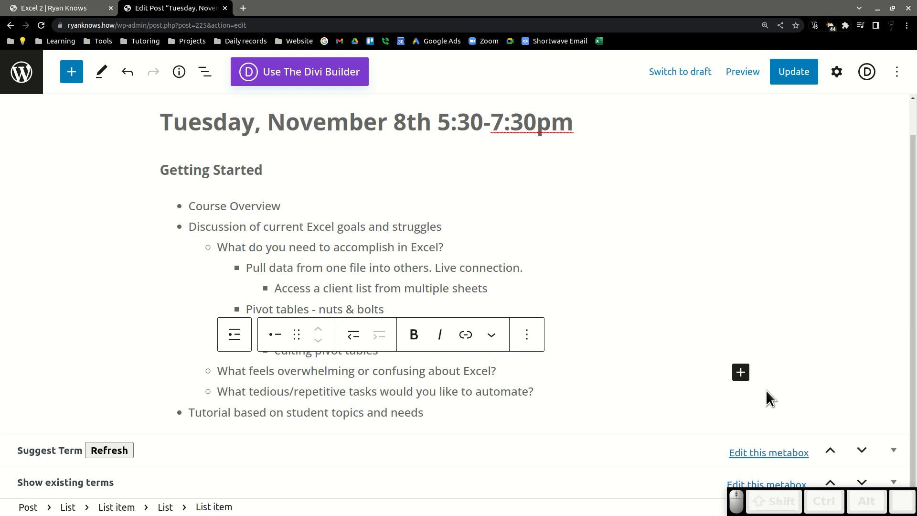
key("Return")
left_click(378, 334)
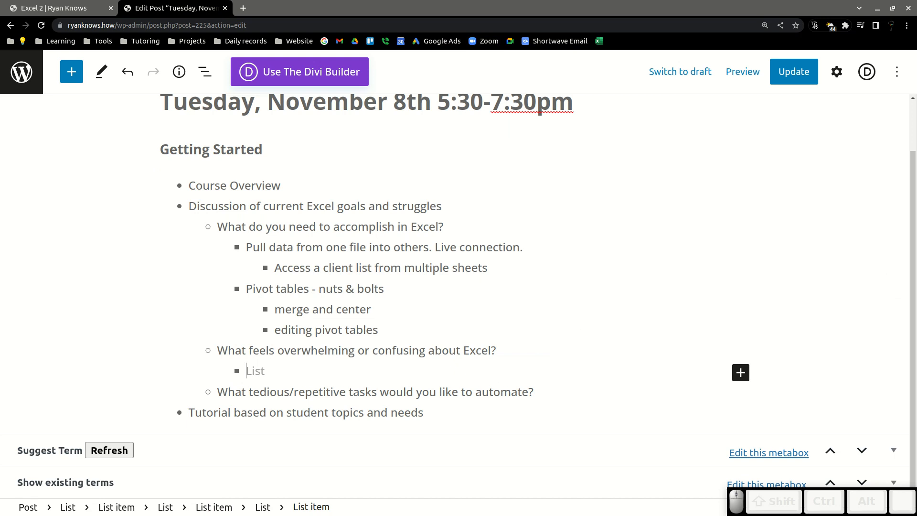
type("We")
left_click(261, 370)
type("Pivot tables")
Add an empty indented sub-bullet under 'What tedious/repetitive tasks would you like to automate?'.
left_click(550, 392)
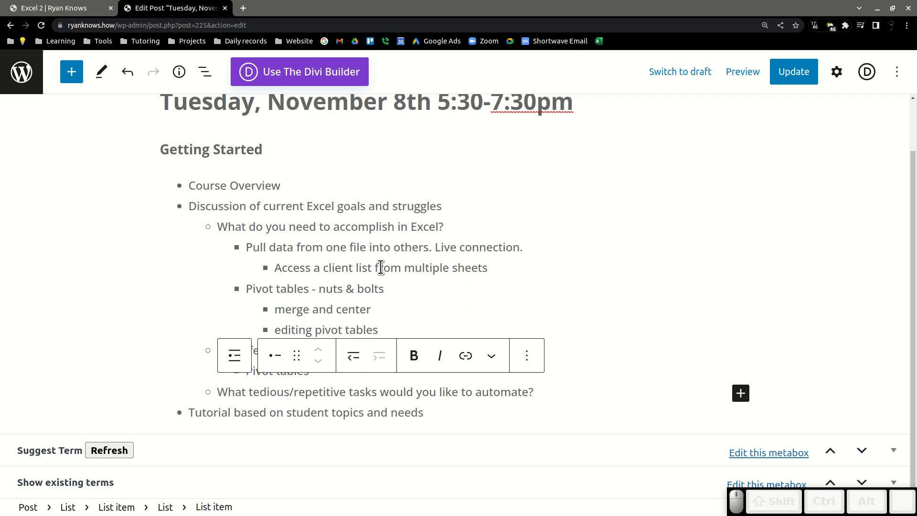
key("Return")
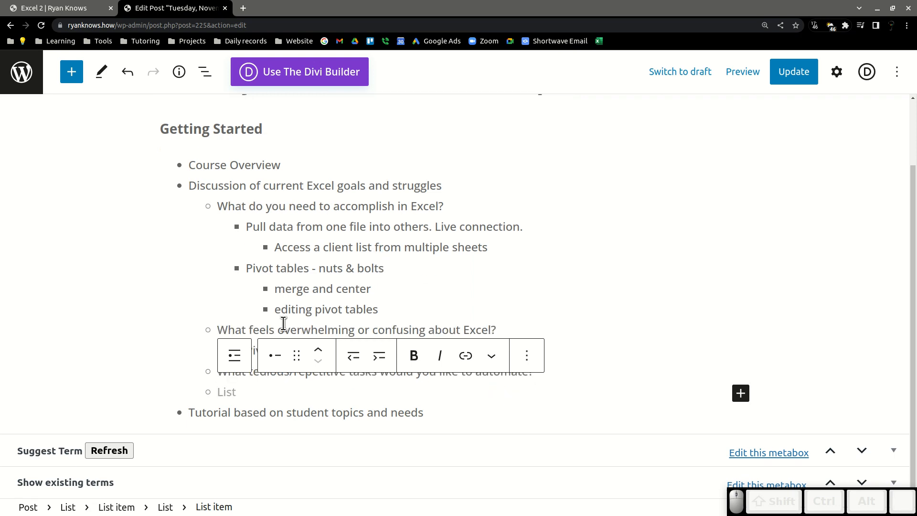
left_click(392, 356)
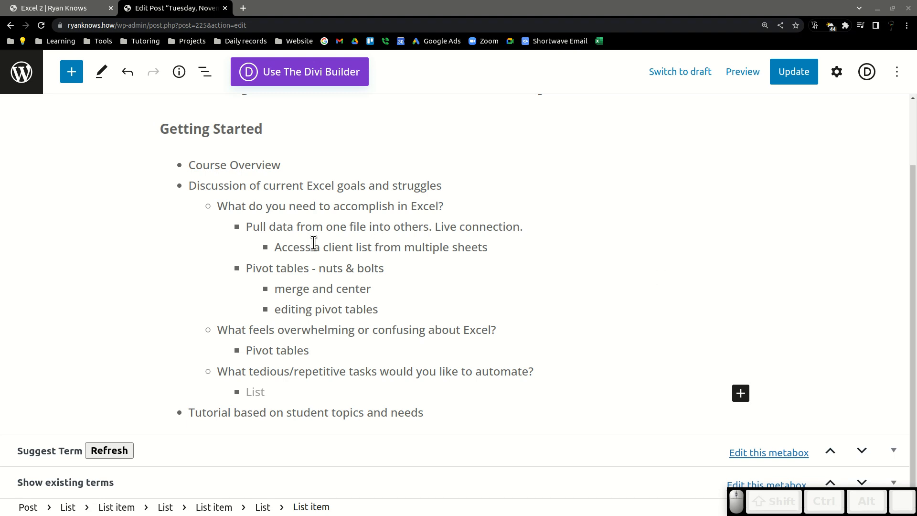
Review the nested bullet items under 'What do you need to accomplish in Excel?'.
left_click_drag(284, 243, 493, 240)
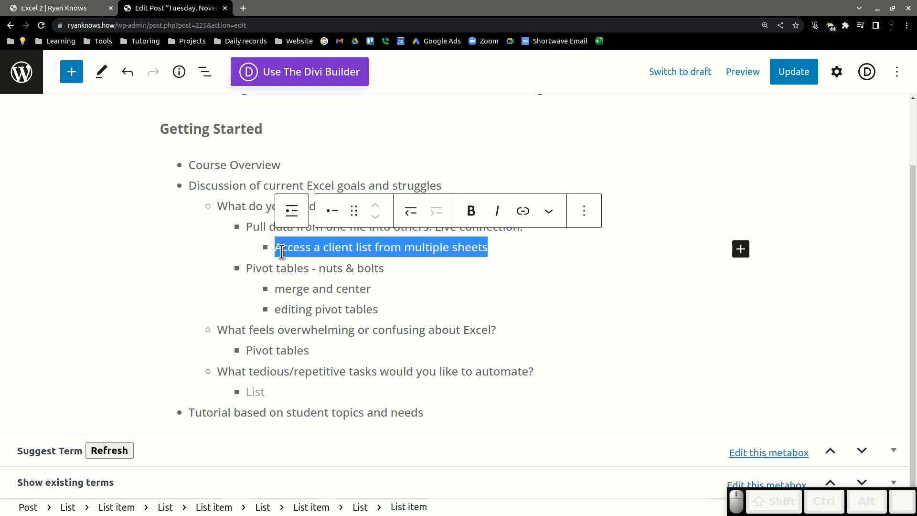
left_click(333, 251)
left_click(403, 275)
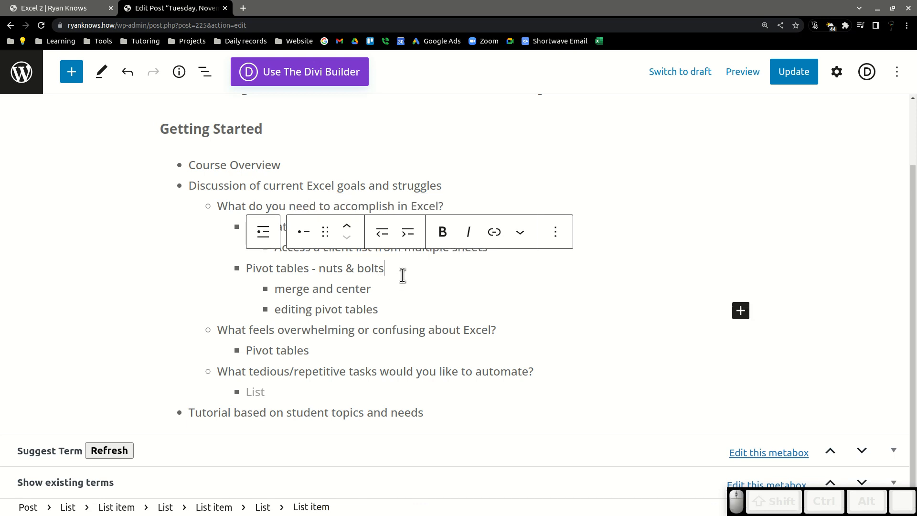
left_click(405, 303)
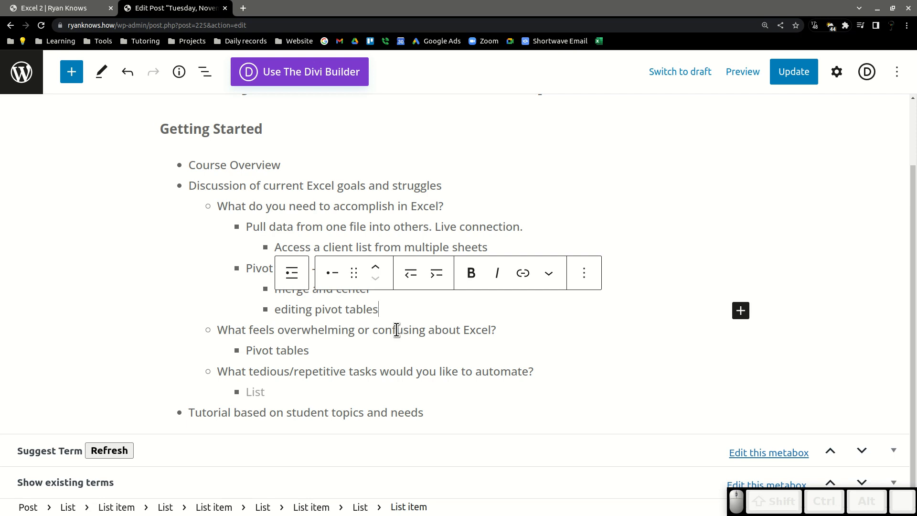
left_click(464, 207)
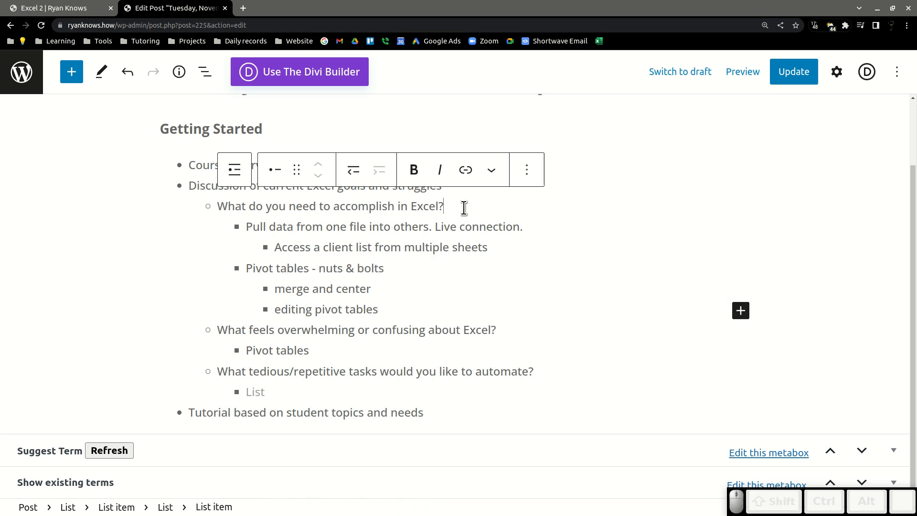
left_click(245, 268)
left_click_drag(247, 267, 310, 286)
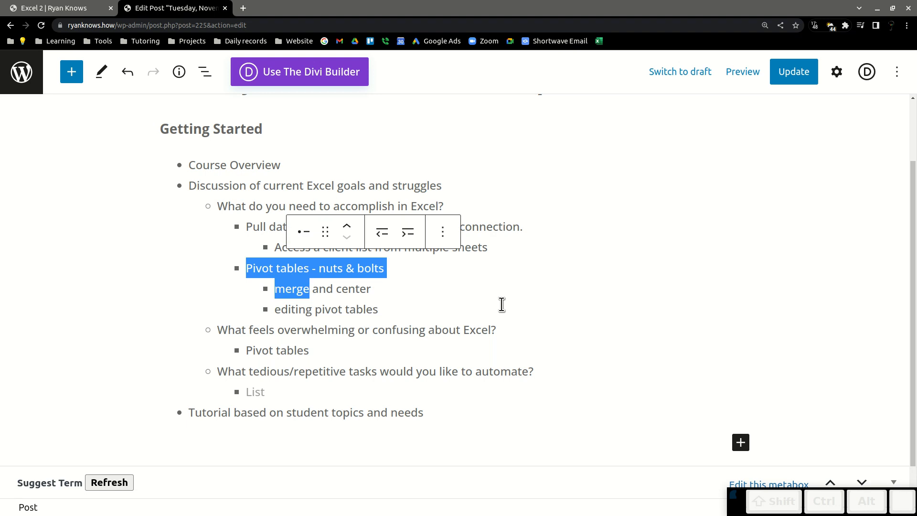
left_click(447, 281)
left_click(359, 206)
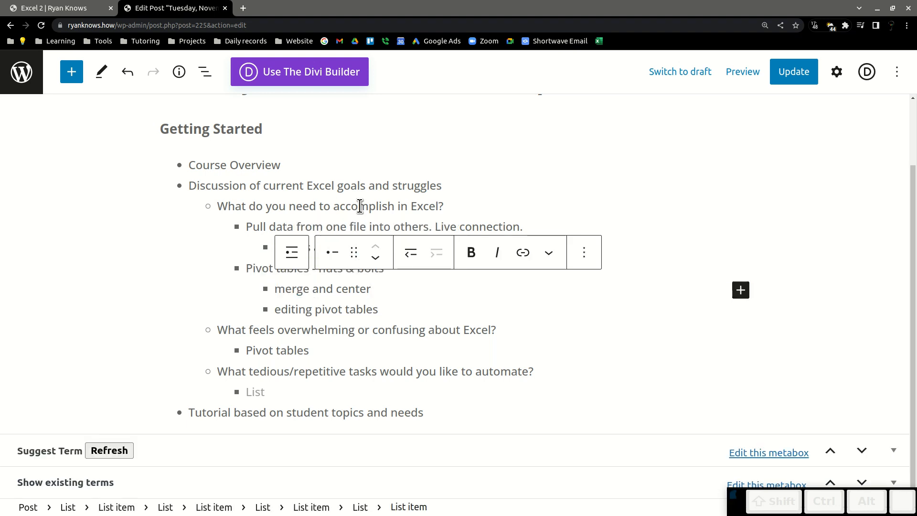
Update the post and reload the published Excel 2 course page.
left_click(786, 74)
left_click(53, 8)
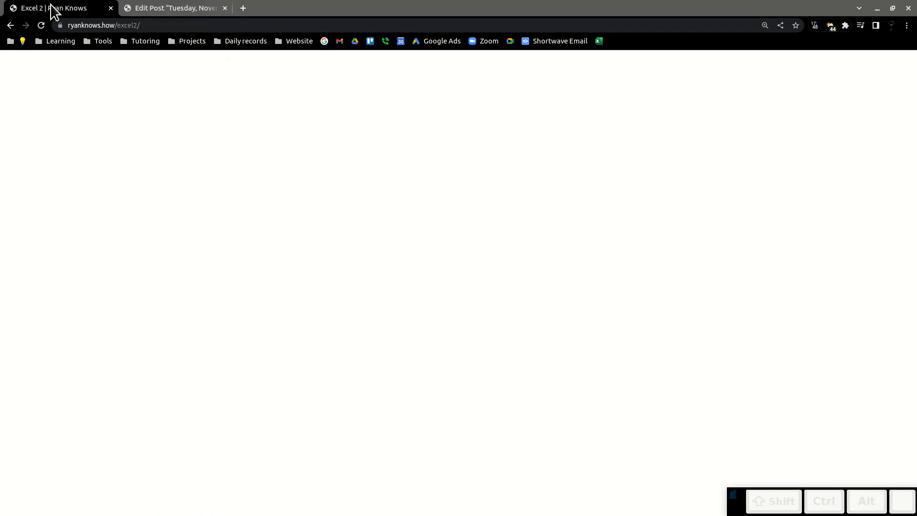
key("ctrl+r")
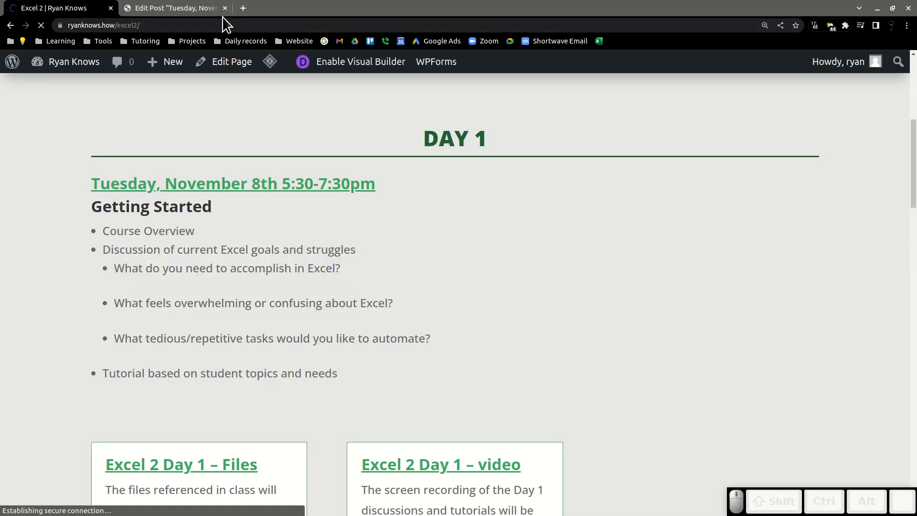
Zoom out and examine the Day 1 section on the published page.
key("ctrl+minus")
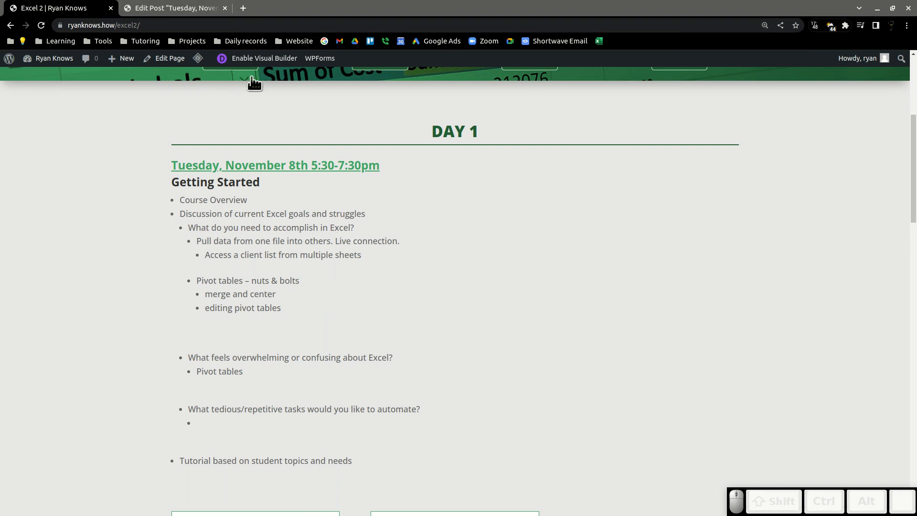
scroll(353, 337, "down", 2)
scroll(352, 329, "down", 2)
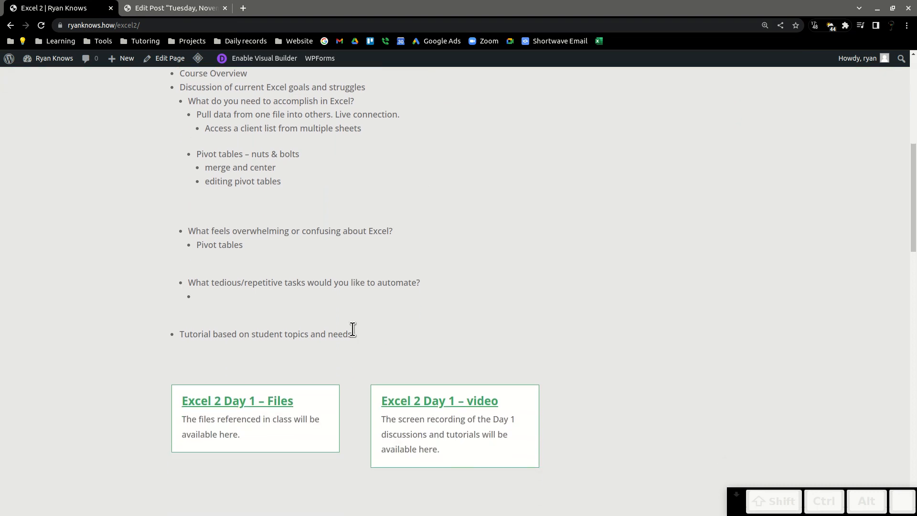
scroll(352, 333, "down", 2)
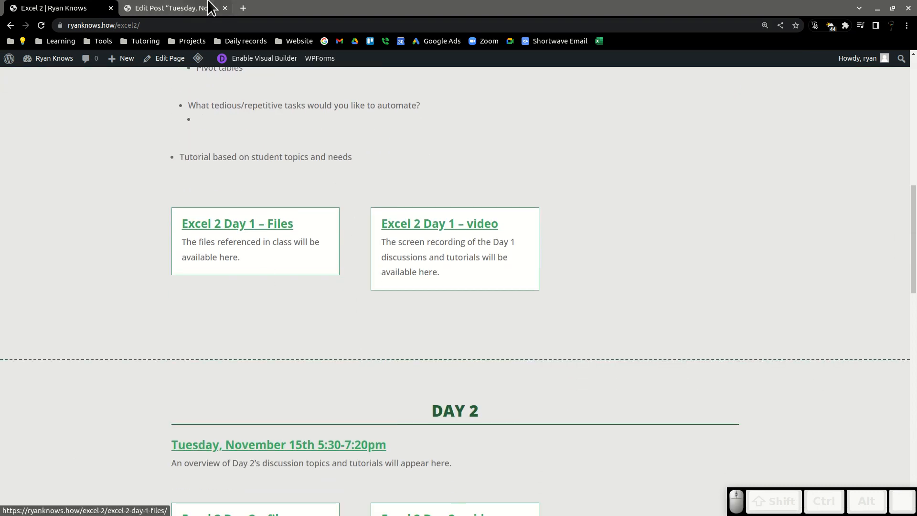
scroll(351, 231, "up", 8)
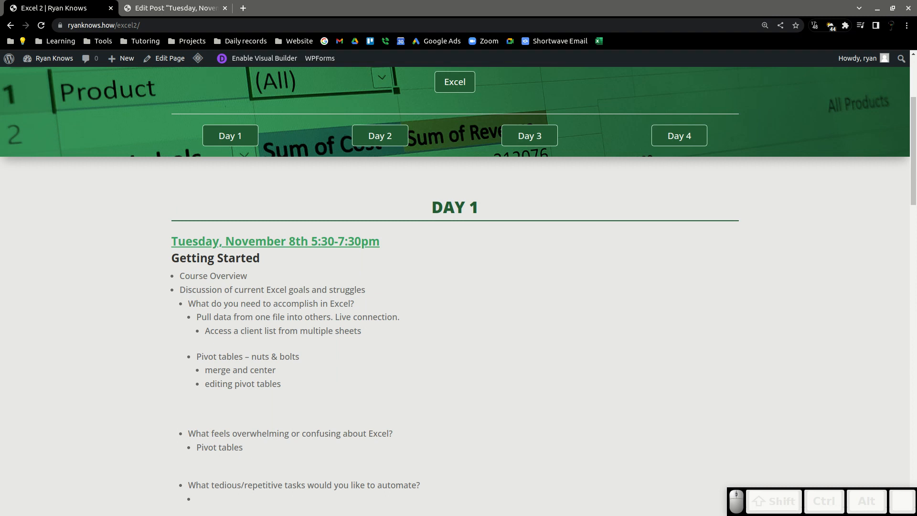
key("alt+Tab")
key("c")
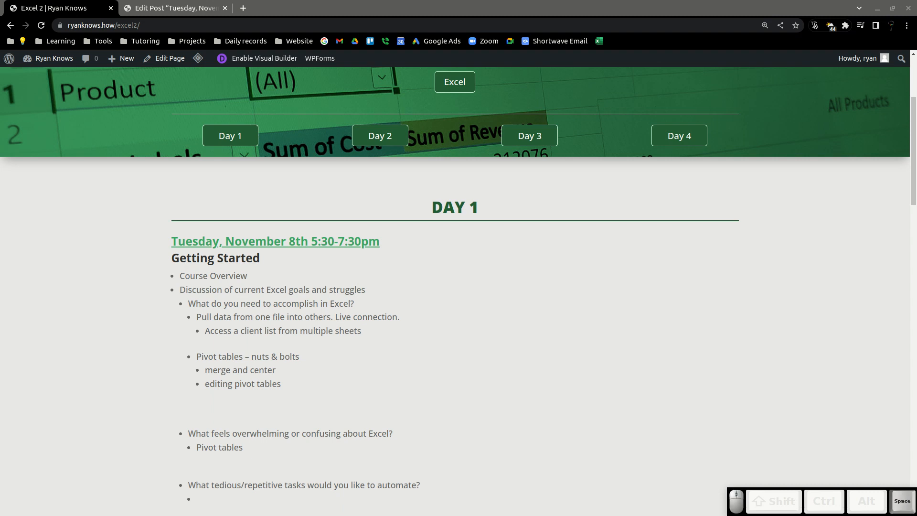
key("BackSpace")
key("space")
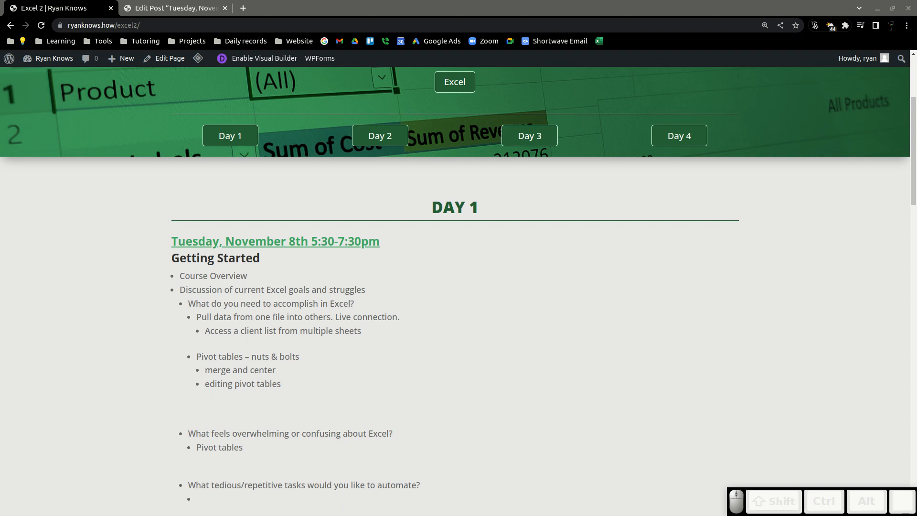
key("shift")
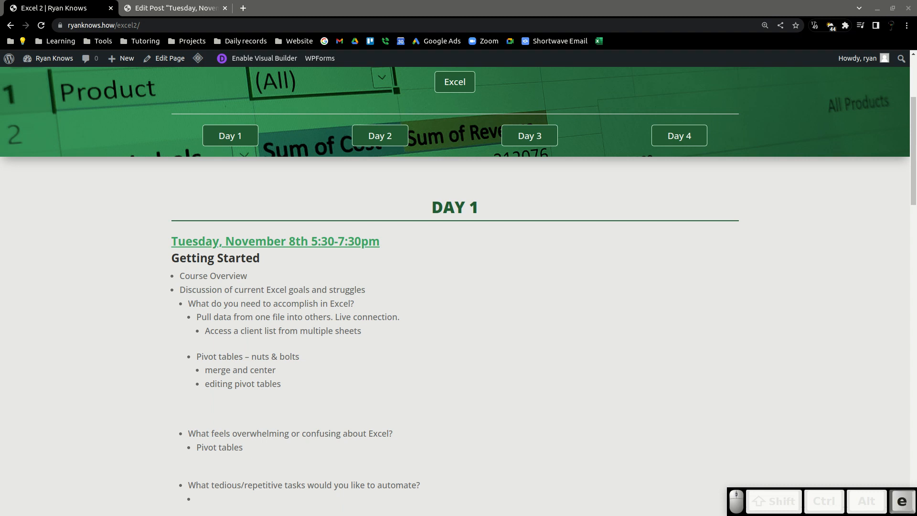
key("t")
key("ctrl+a")
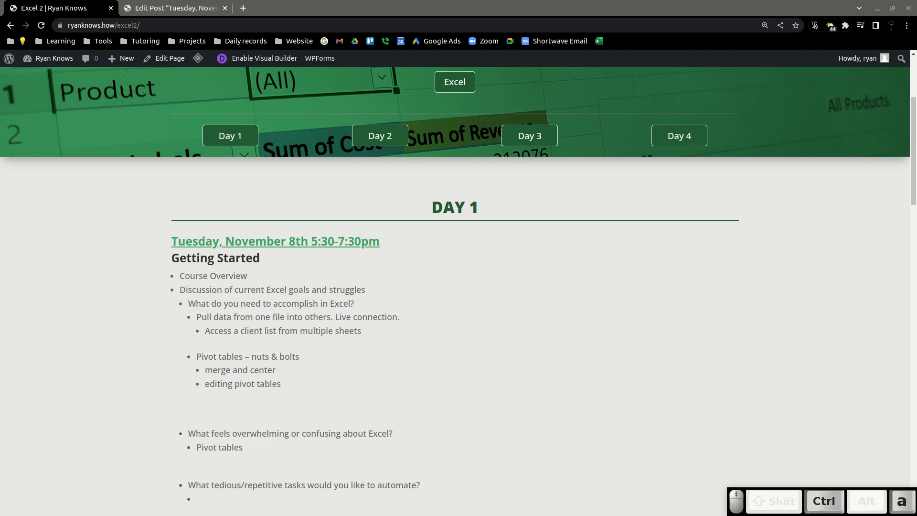
key("Return")
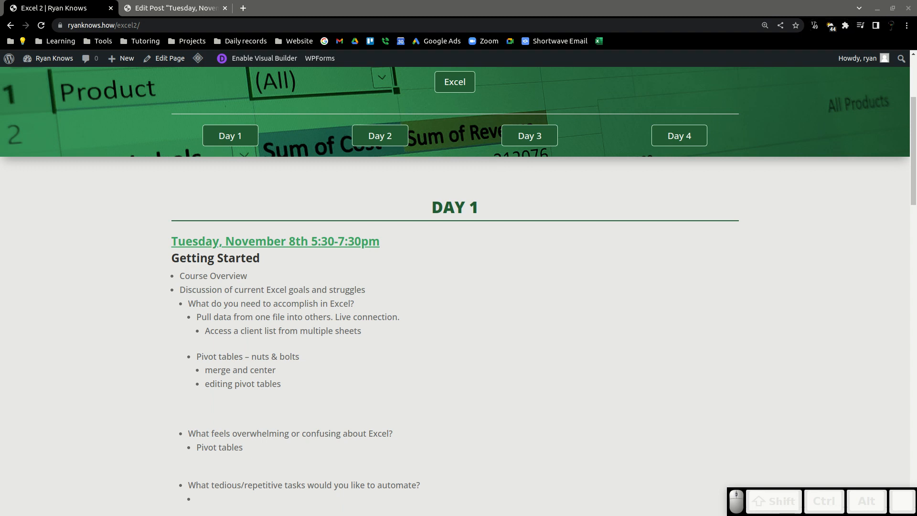
scroll(348, 219, "down", 3)
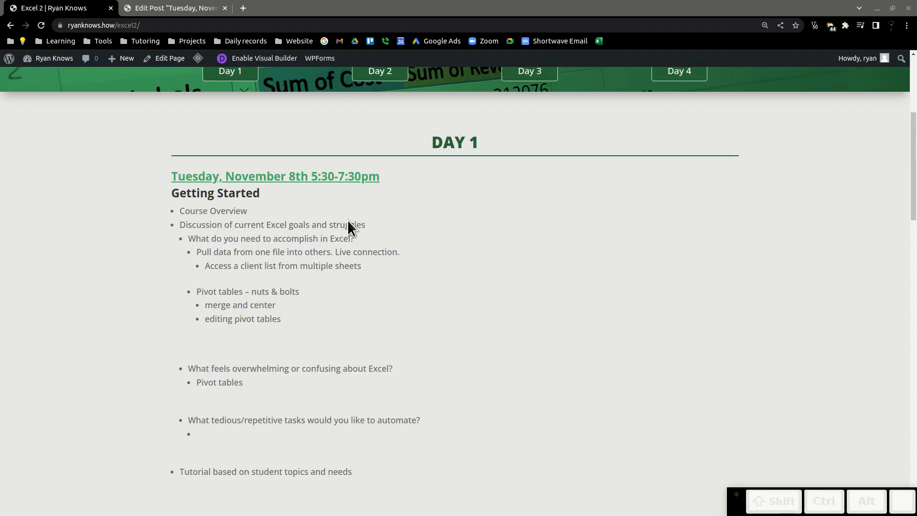
scroll(348, 219, "up", 5)
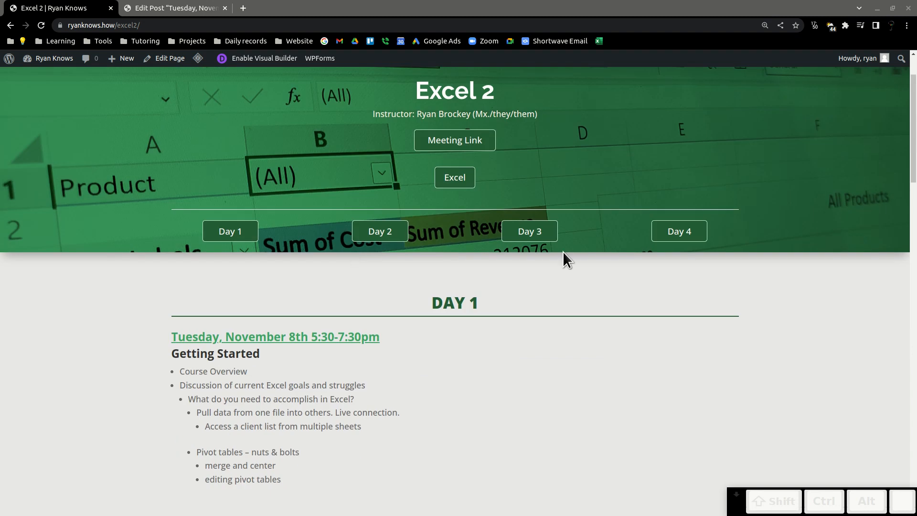
Scroll through the published Day 1 discussion list down to its Files and video links and back.
scroll(562, 247, "down", 3)
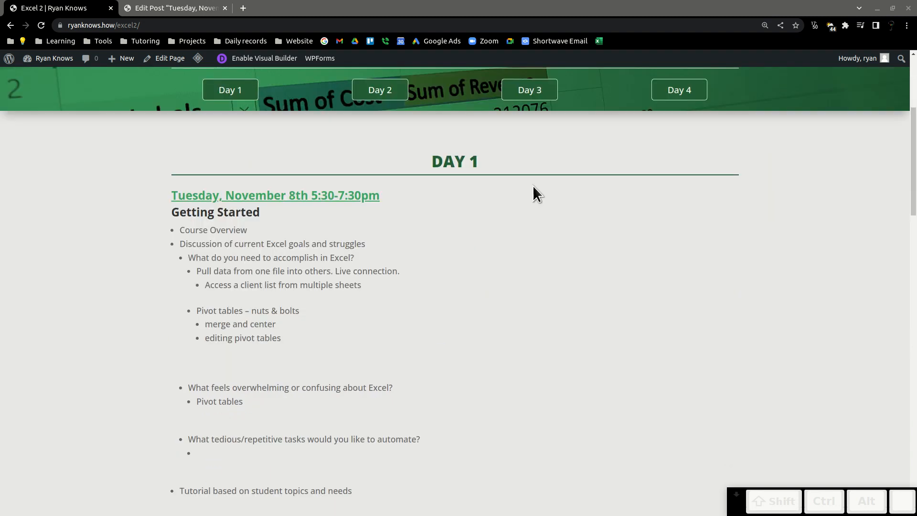
scroll(533, 186, "down", 1)
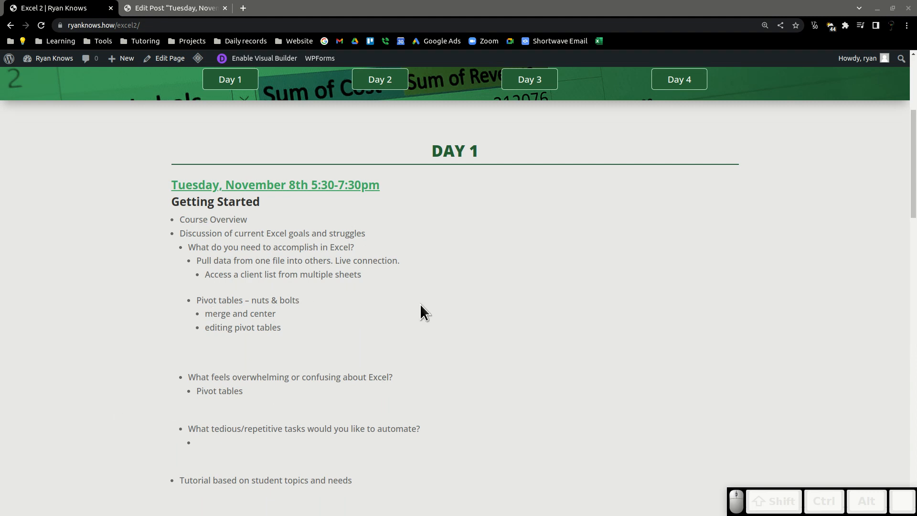
scroll(442, 237, "down", 2)
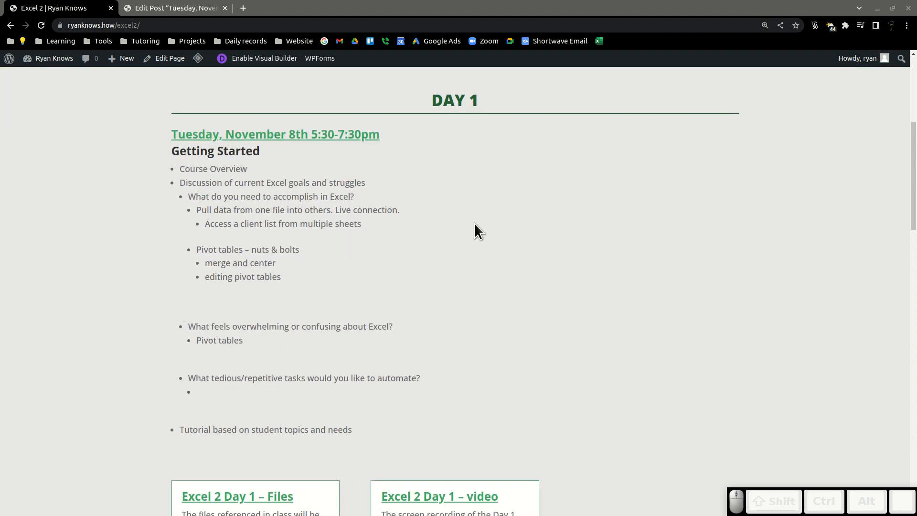
scroll(456, 205, "down", 5)
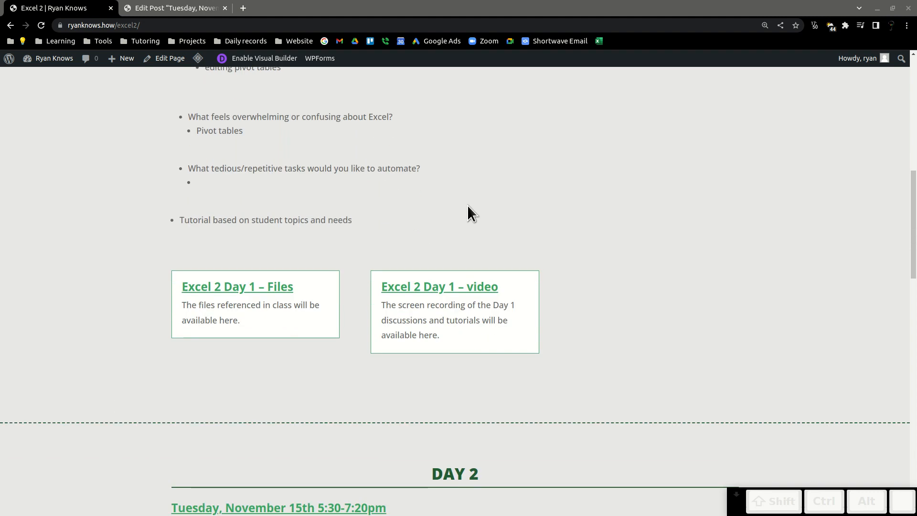
left_click(230, 249)
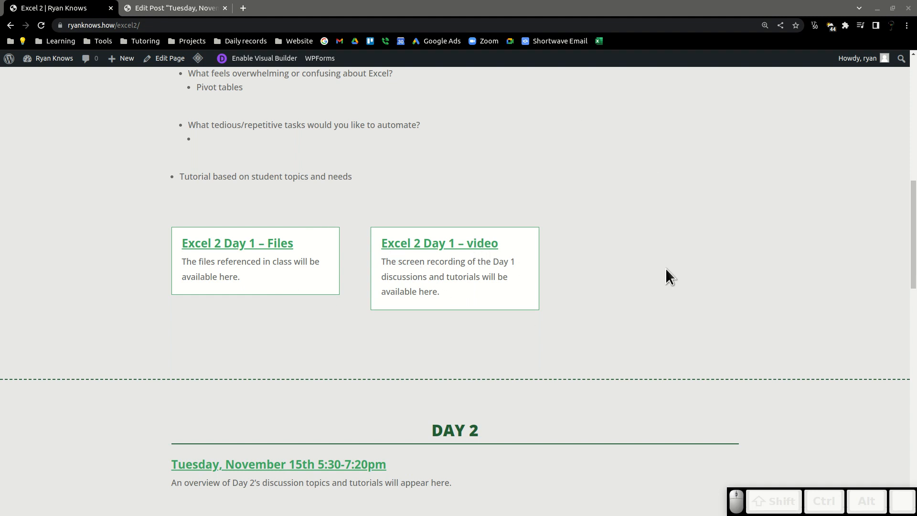
scroll(634, 207, "up", 3)
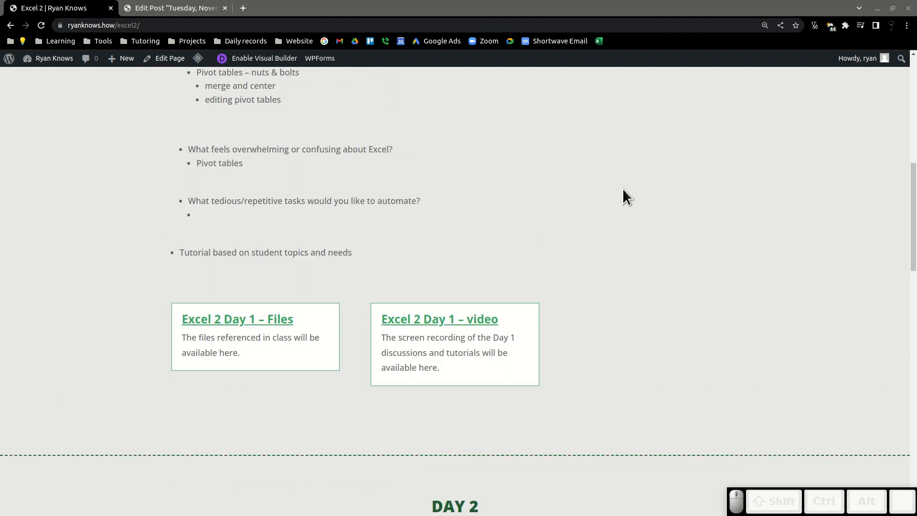
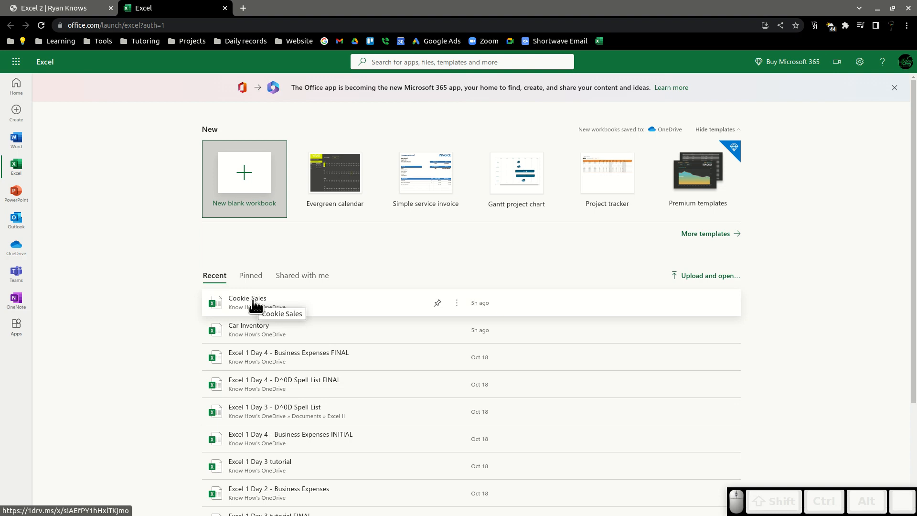
Open the Cookie Sales workbook, review it at a larger browser zoom, and close its tab.
left_click(252, 300)
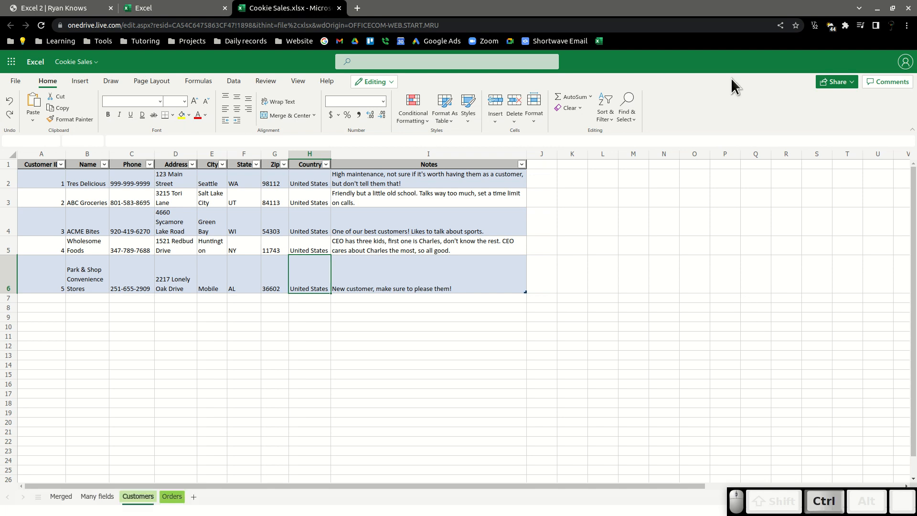
scroll(743, 96, "up", 2)
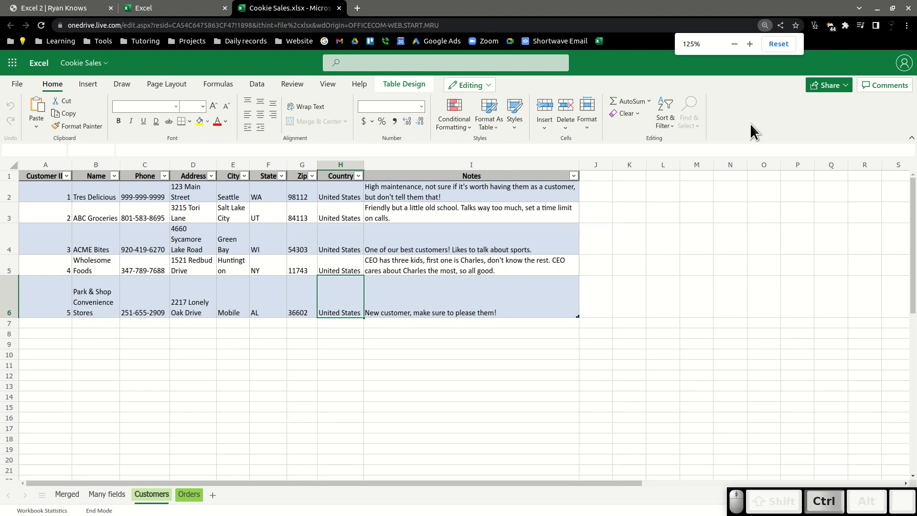
scroll(751, 125, "up", 1)
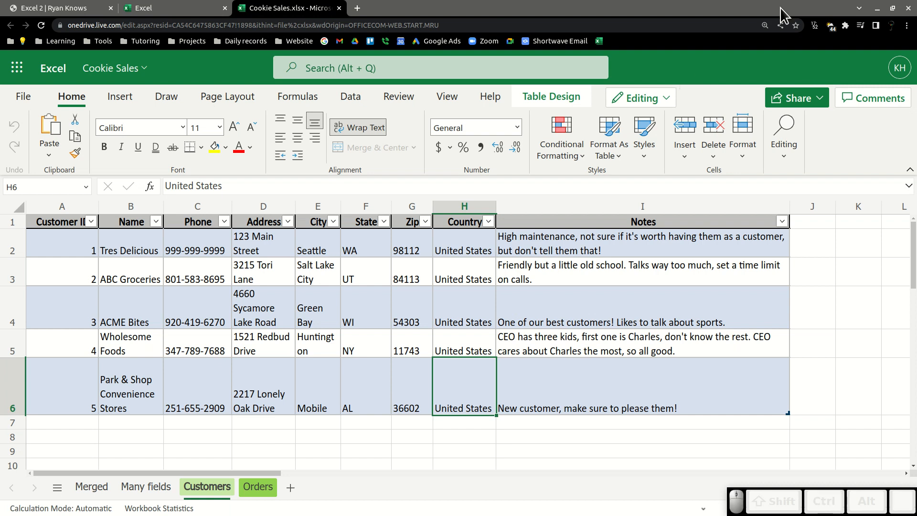
left_click(764, 27)
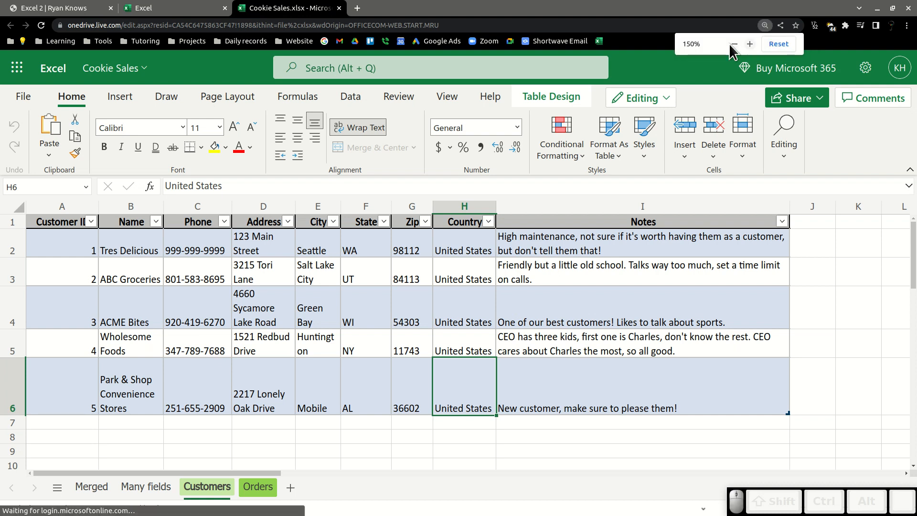
left_click(660, 64)
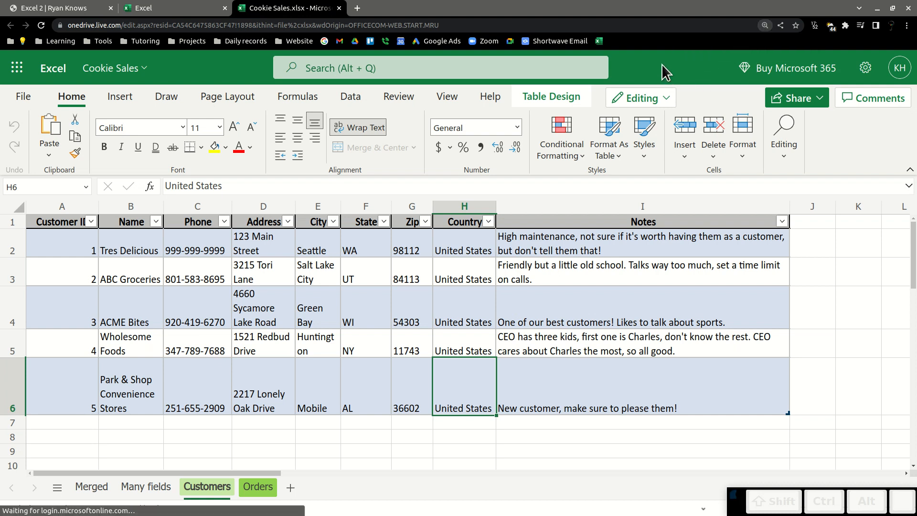
key("ctrl+minus")
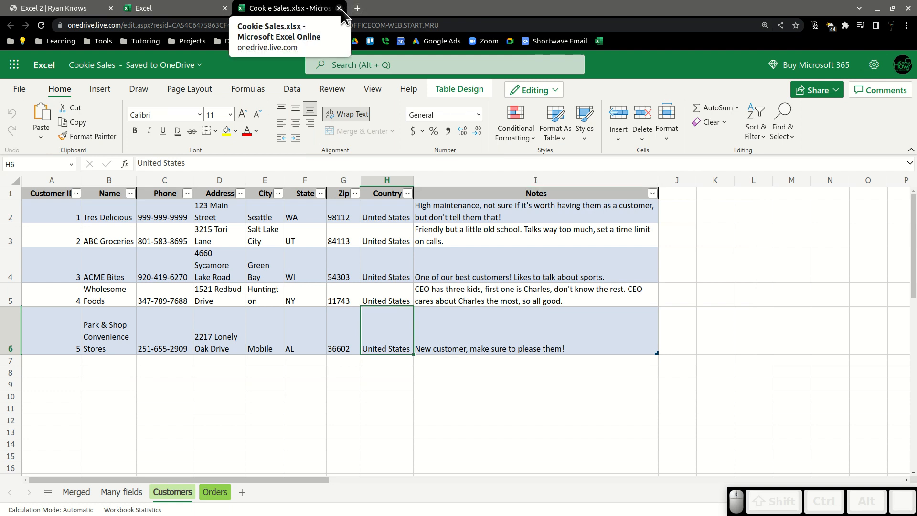
left_click(339, 8)
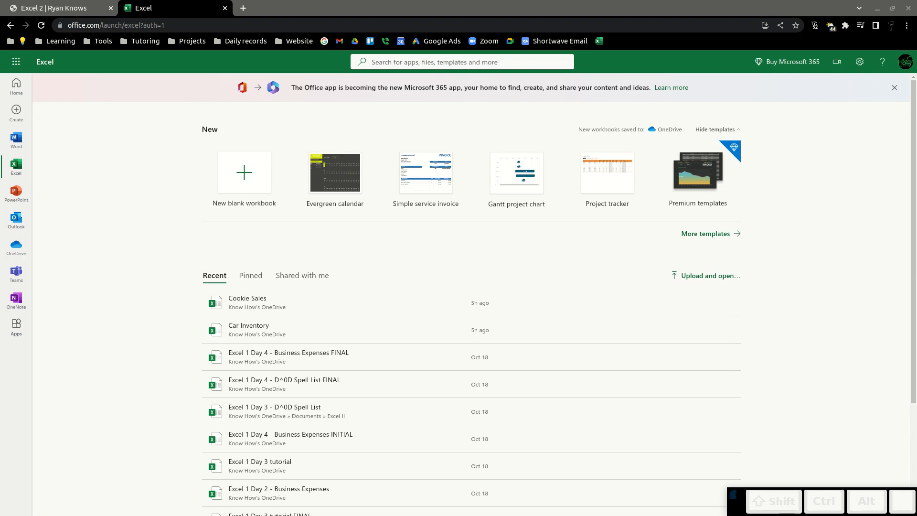
key("ctrl")
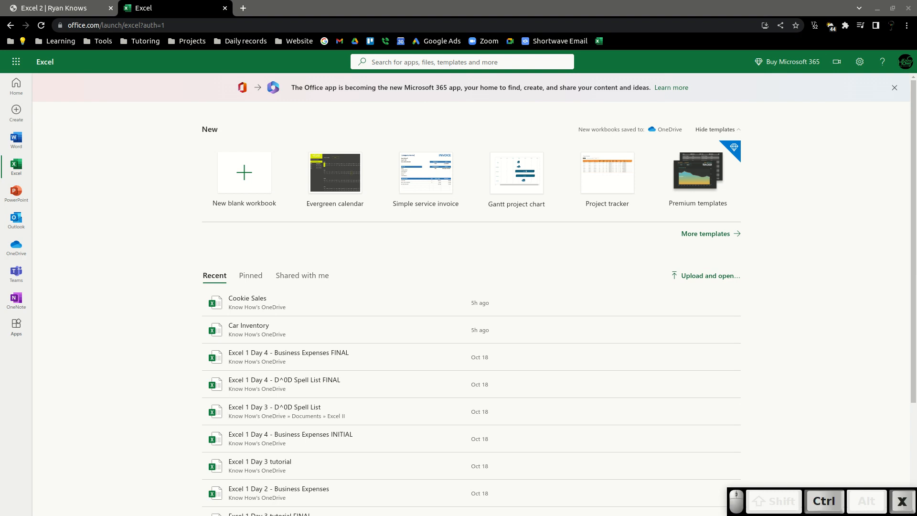
key("Return")
key("ctrl+v")
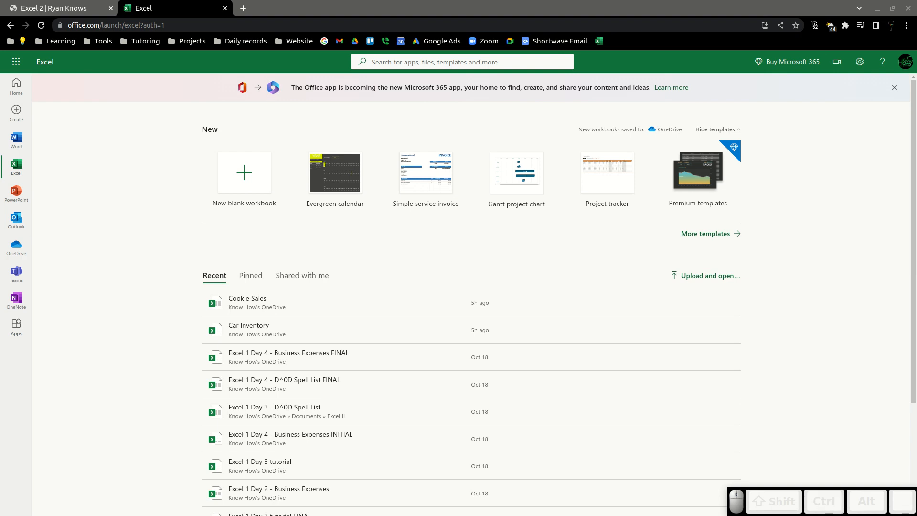
key("shift")
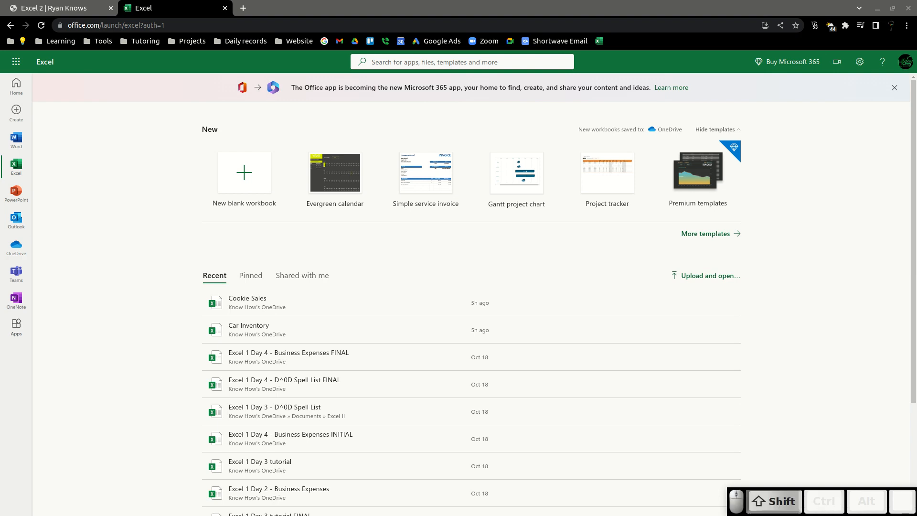
key("ctrl+x")
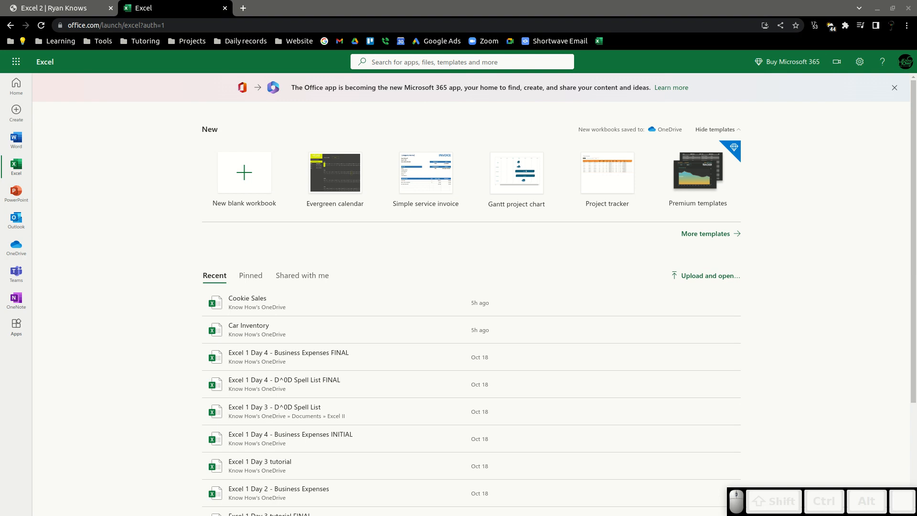
key("ctrl+v")
key("BackSpace")
key("ctrl+v")
key("Return")
Open the Car Inventory workbook and set the browser zoom to 150%.
left_click(262, 329)
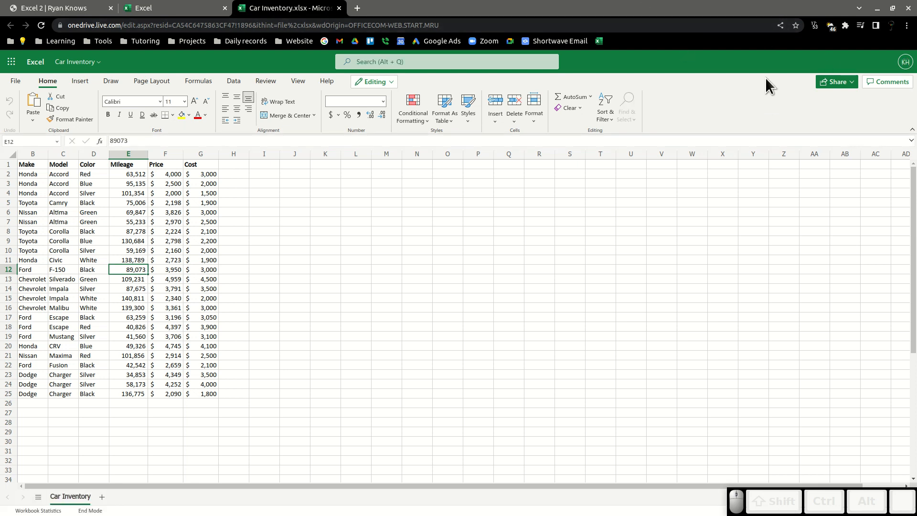
left_click(907, 25)
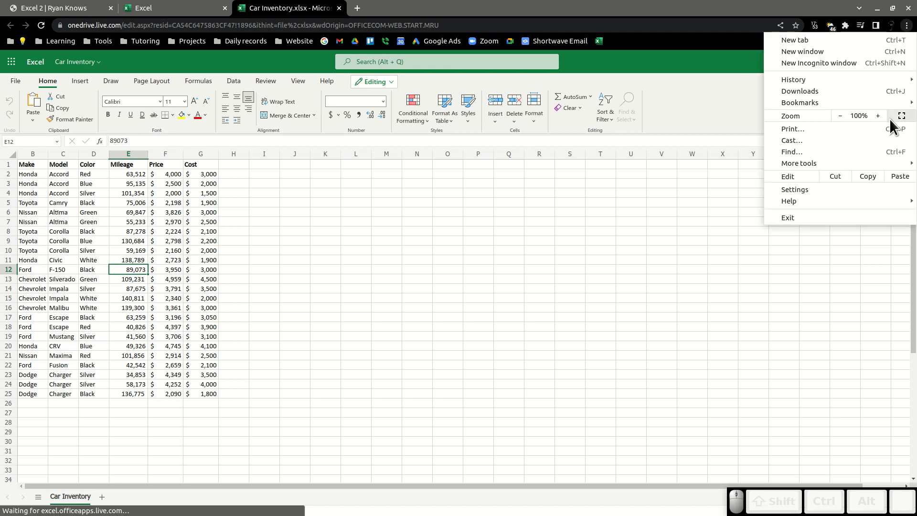
left_click(876, 116)
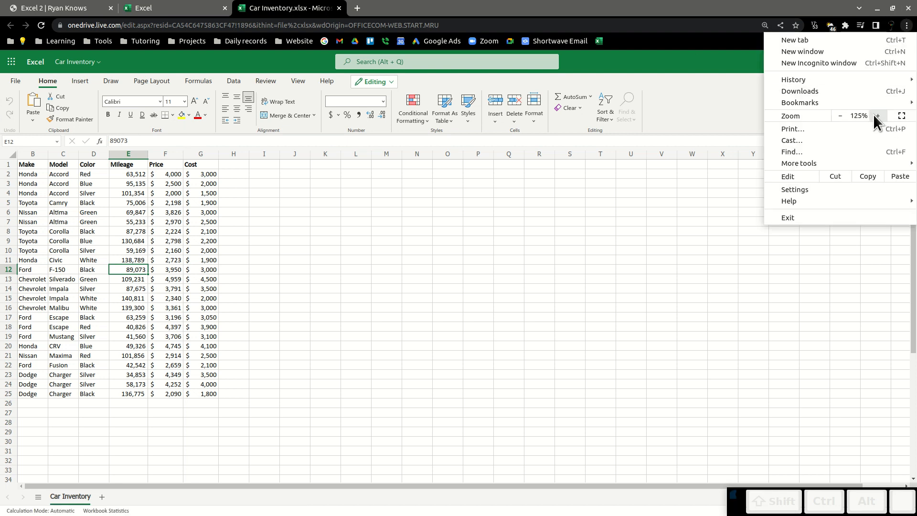
left_click(876, 115)
left_click(672, 67)
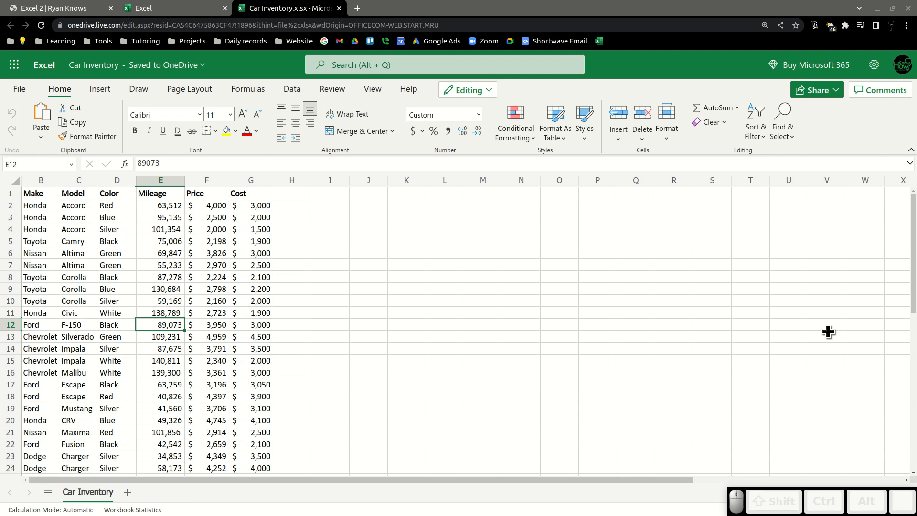
scroll(521, 328, "down", 2)
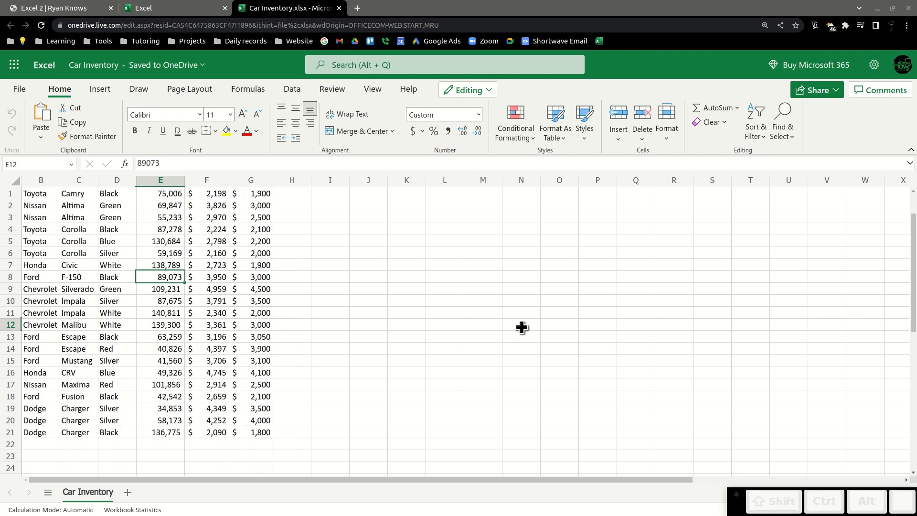
scroll(521, 332, "up", 2)
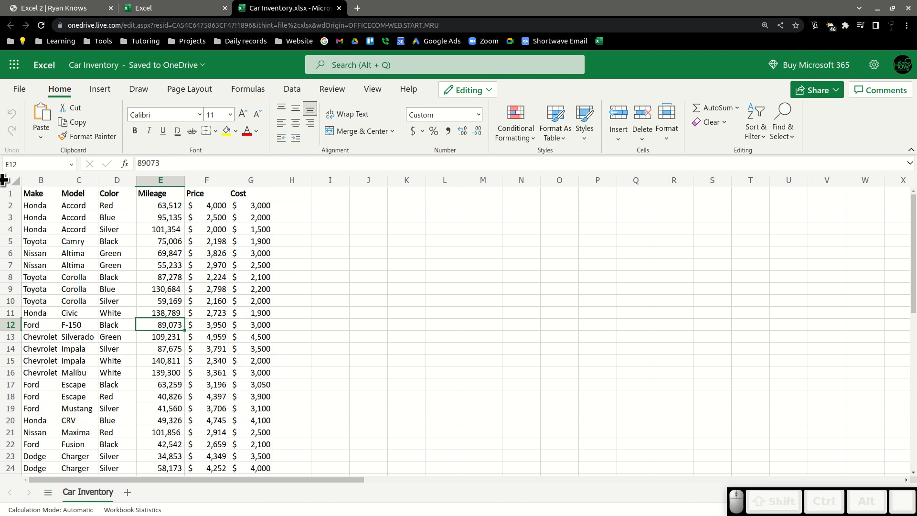
left_click_drag(45, 194, 258, 464)
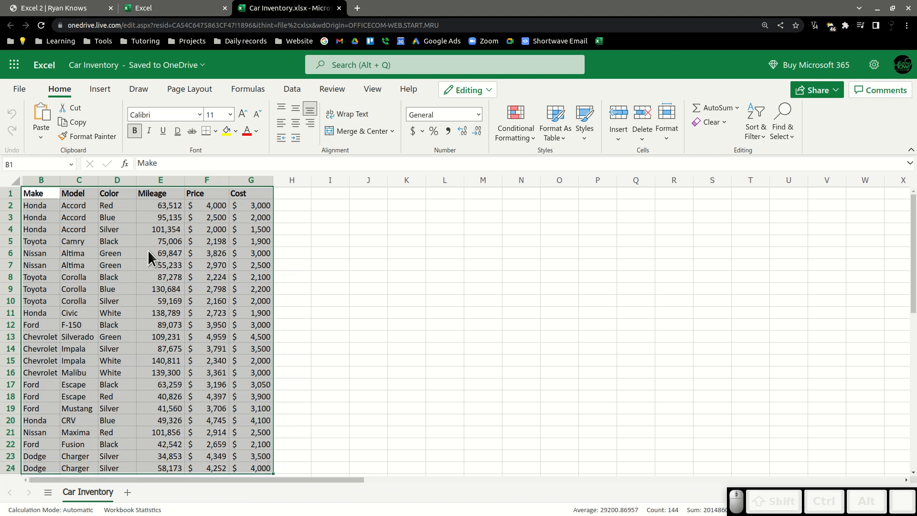
right_click(148, 251)
mouse_move(221, 195)
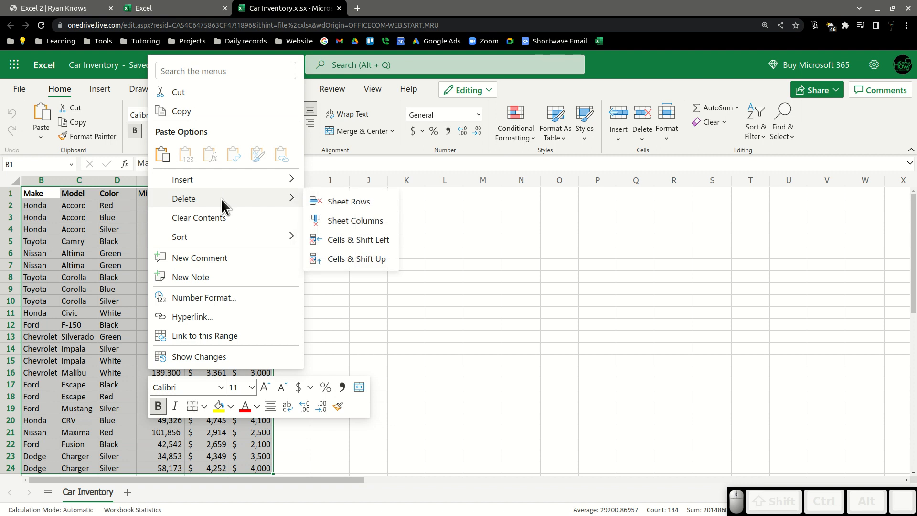
mouse_move(226, 234)
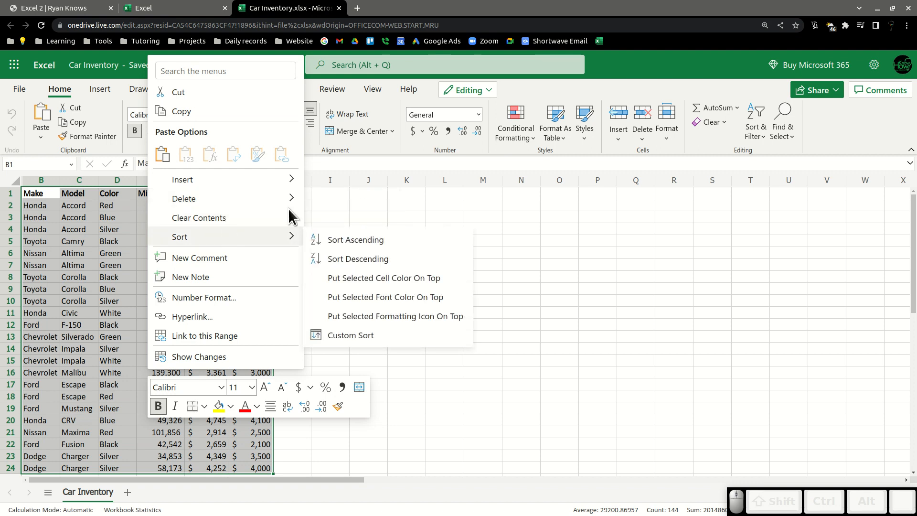
left_click(396, 186)
left_click(322, 299)
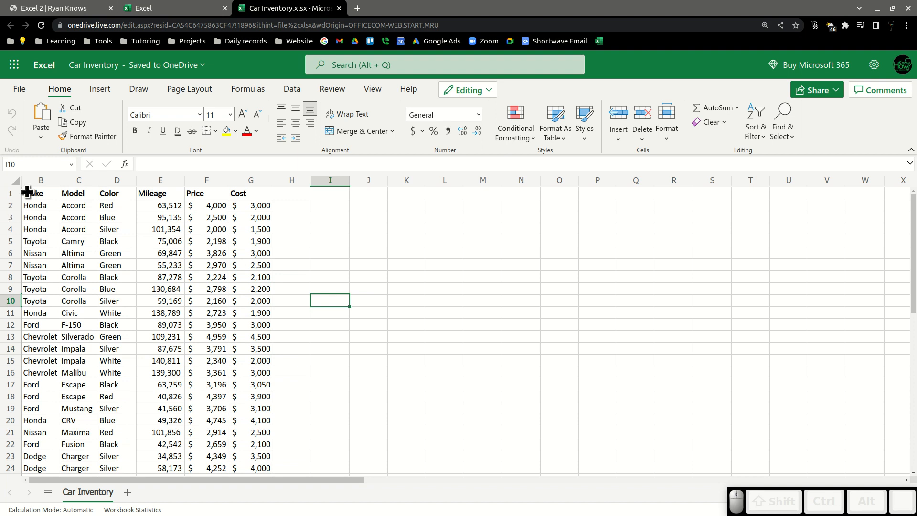
Insert a PivotTable from the Car Inventory data range B1:G25 on a new worksheet.
left_click(36, 217)
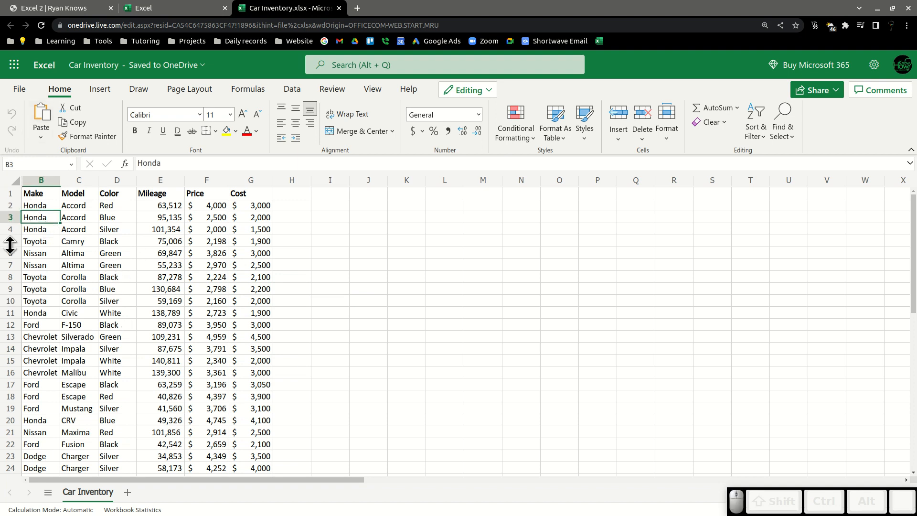
left_click(124, 243)
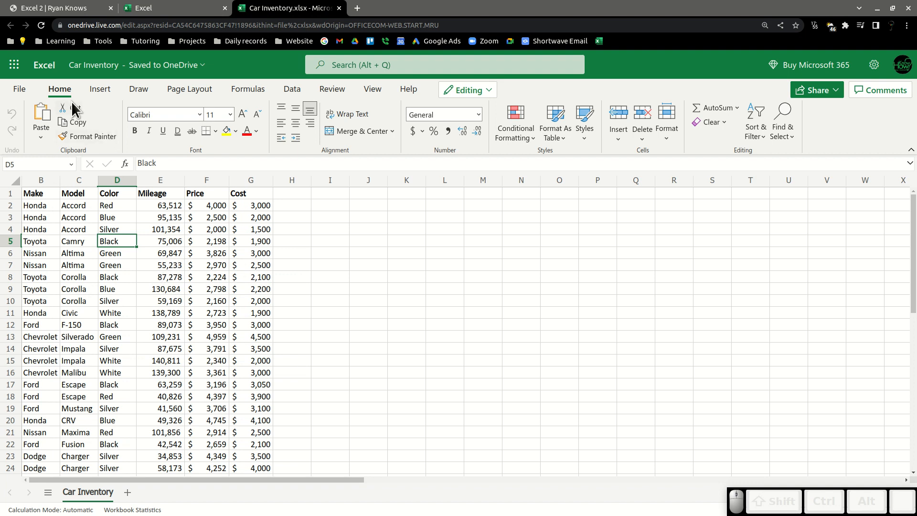
left_click(97, 91)
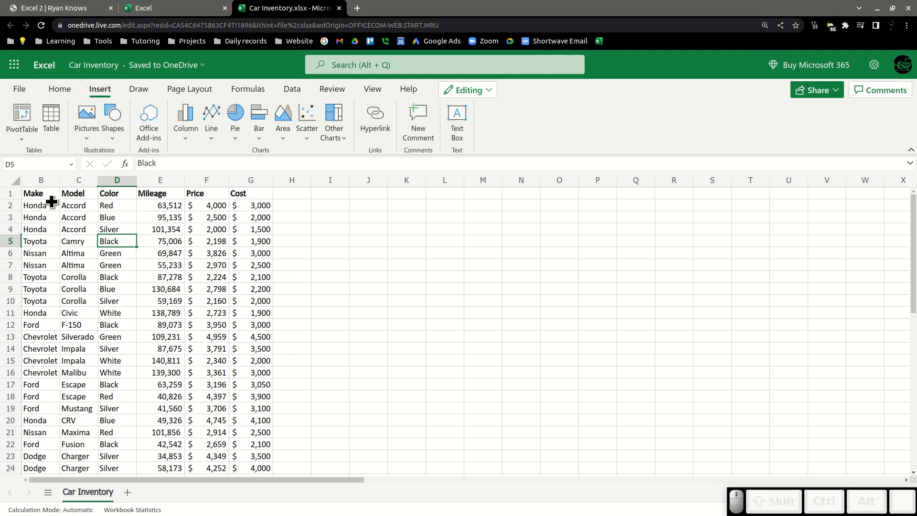
left_click(15, 108)
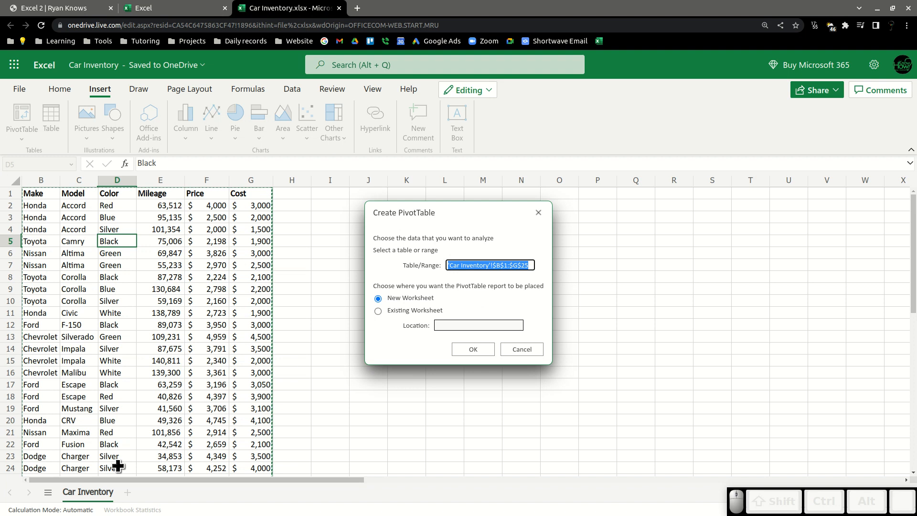
scroll(225, 381, "down", 1)
scroll(215, 406, "down", 3)
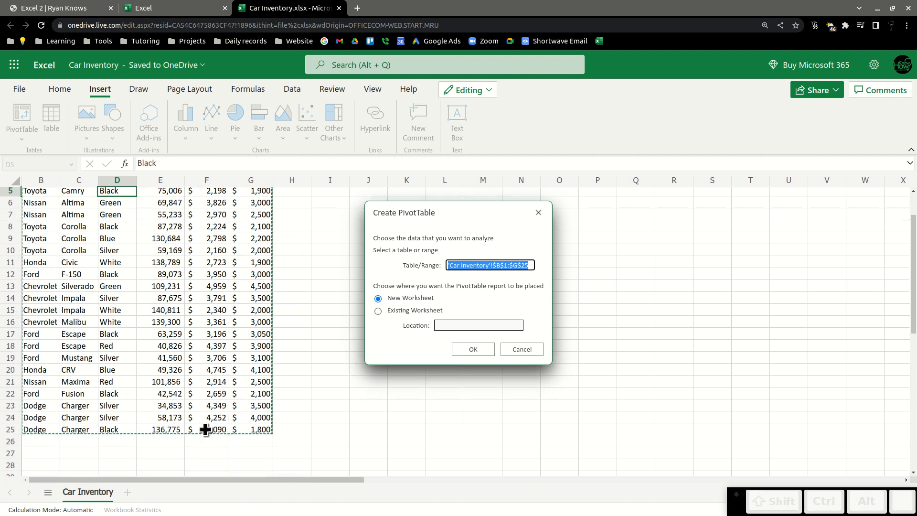
scroll(180, 411, "up", 4)
scroll(143, 294, "down", 3)
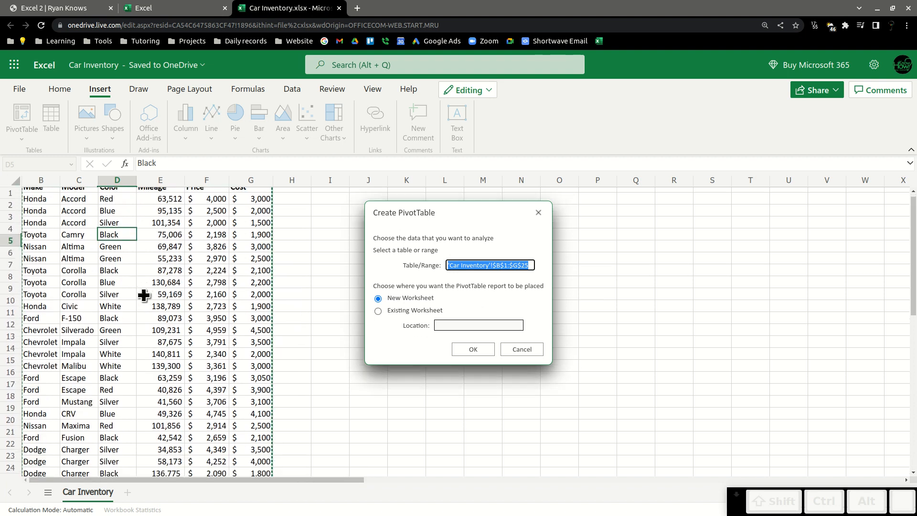
scroll(139, 379, "up", 3)
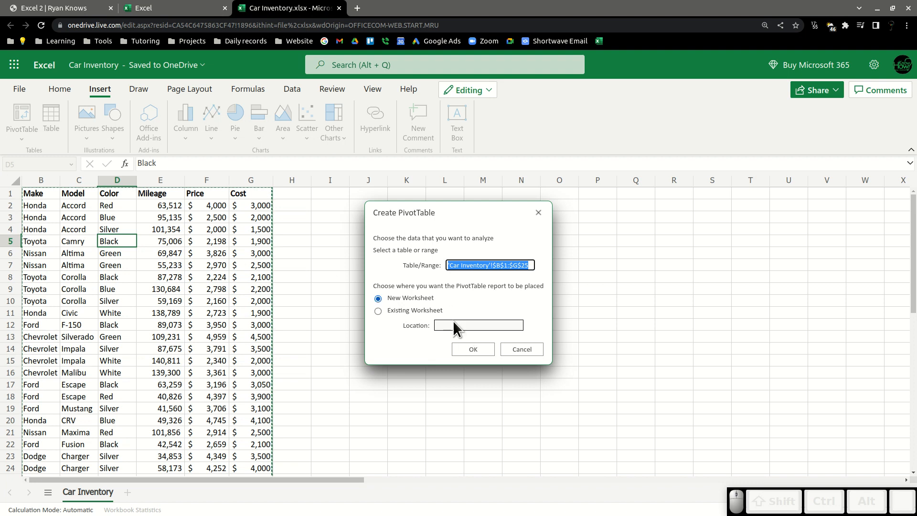
left_click(457, 347)
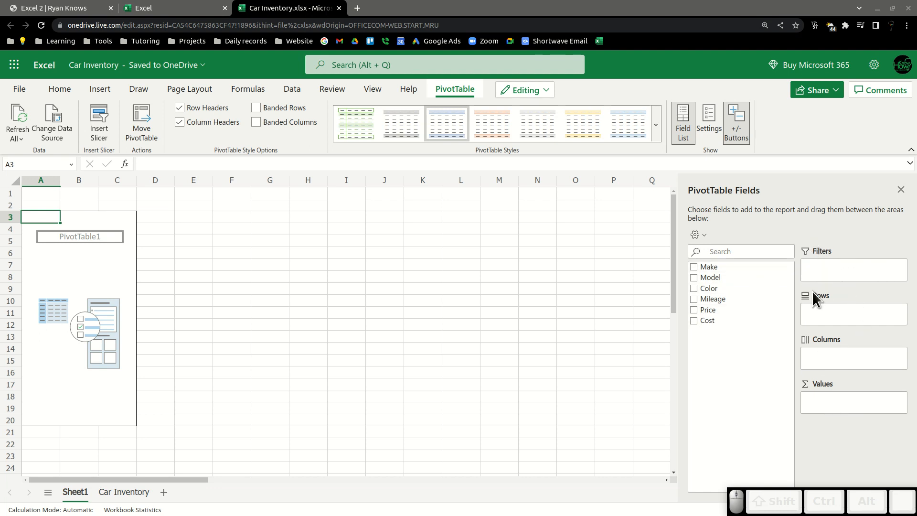
Add the Make field to the PivotTable's Rows area.
left_click_drag(707, 265, 839, 313)
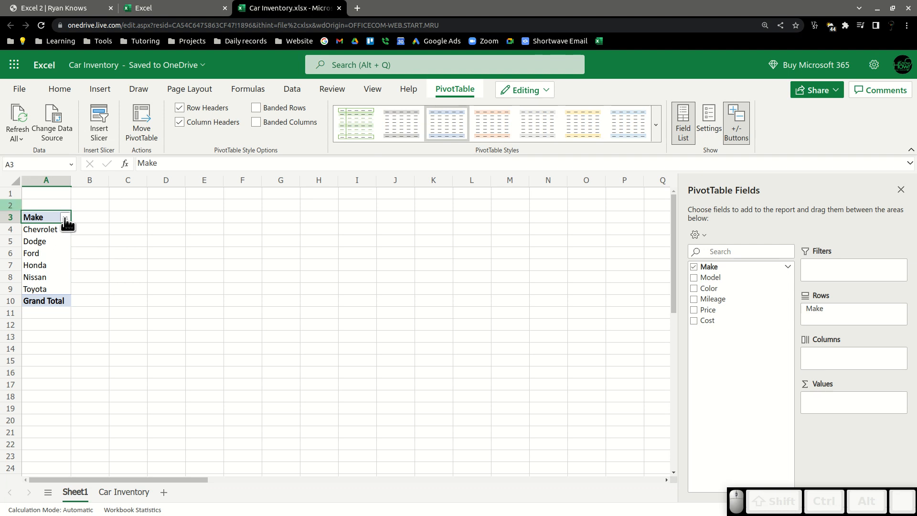
left_click(104, 244)
left_click(56, 246)
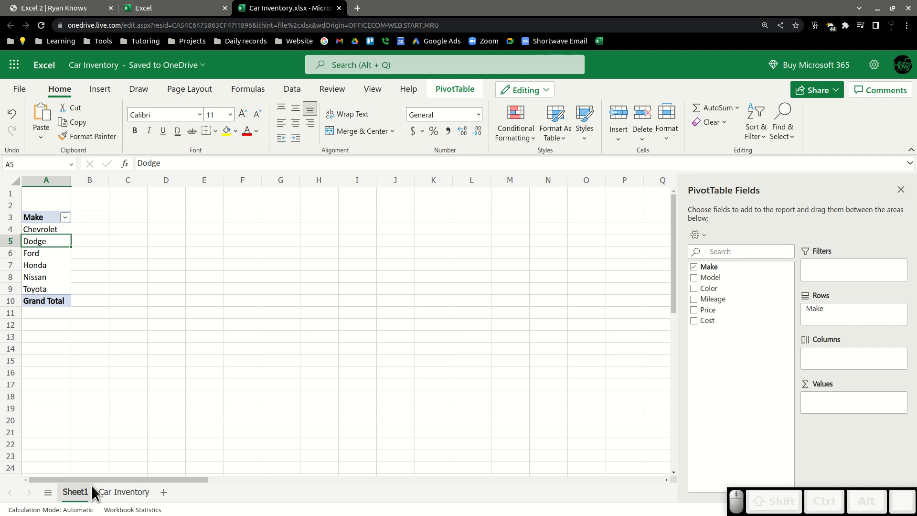
Switch to the Car Inventory sheet and back to the PivotTable on Sheet1.
left_click(125, 491)
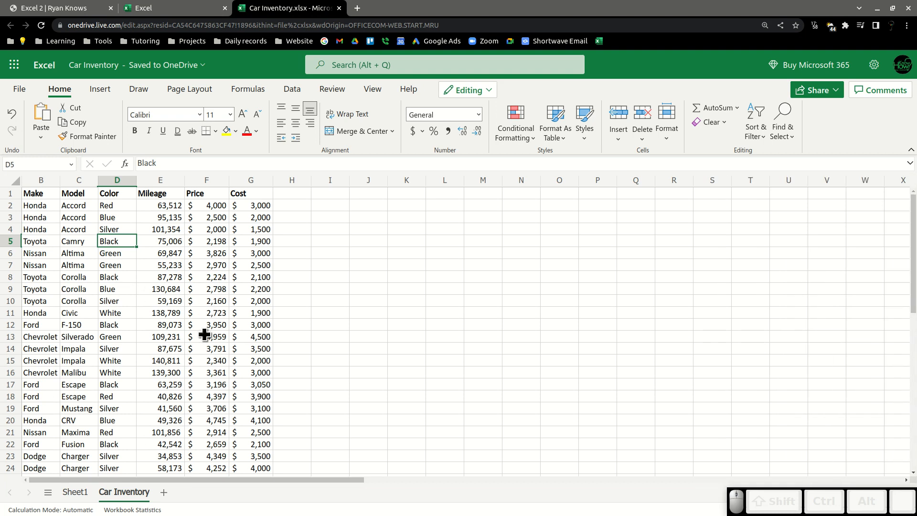
left_click(72, 491)
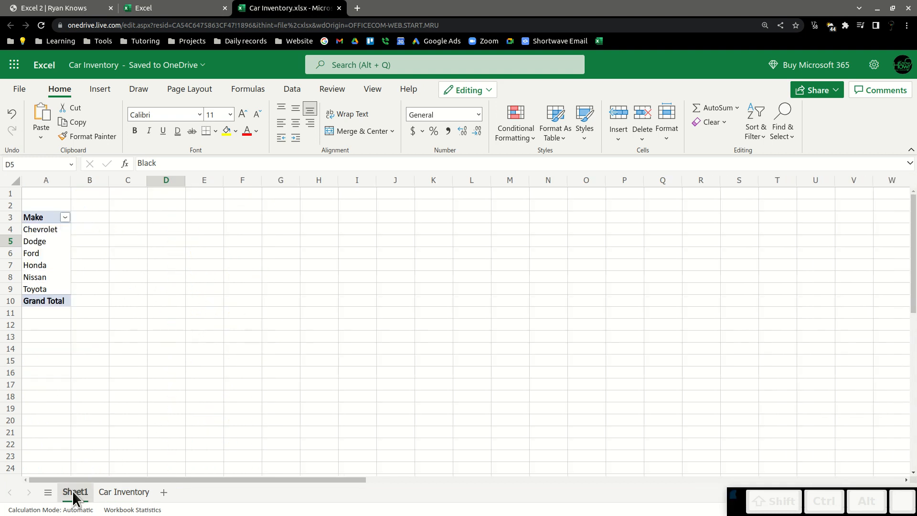
left_click(29, 239)
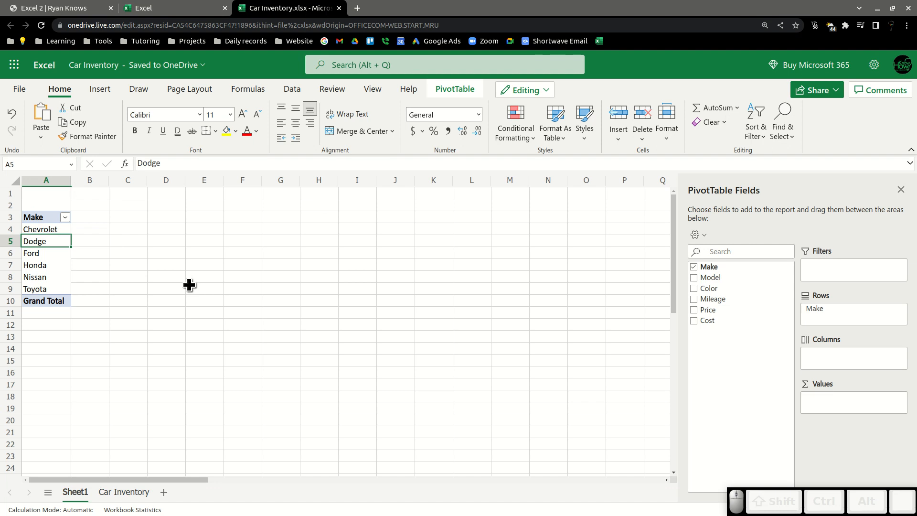
Add the Model field to the PivotTable's Rows area below Make.
left_click(121, 493)
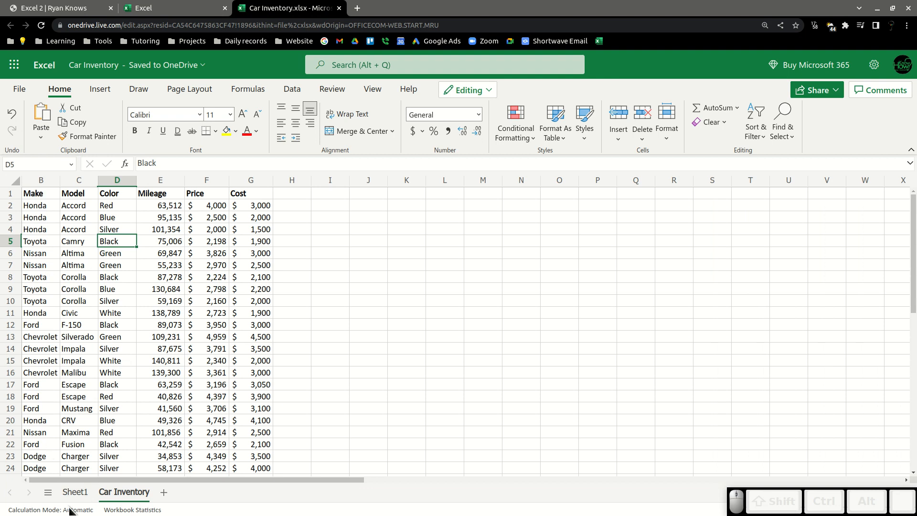
left_click(74, 491)
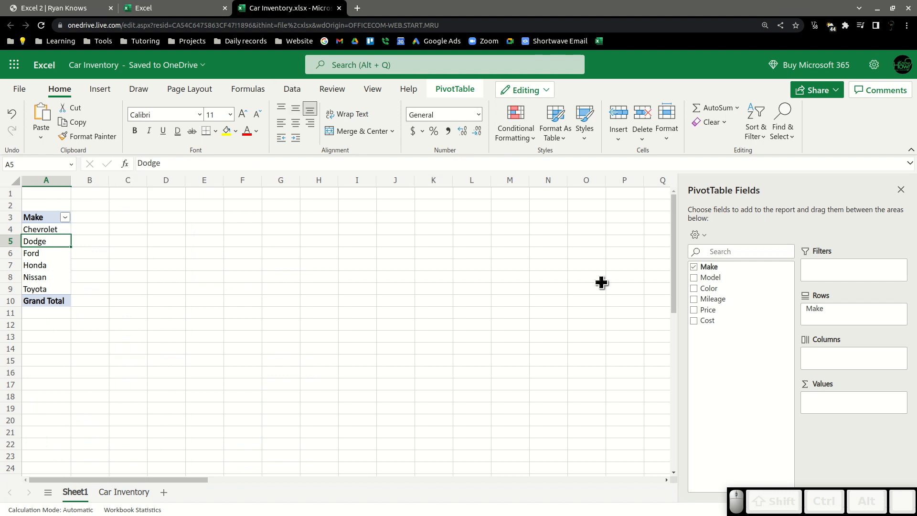
left_click_drag(708, 278, 829, 322)
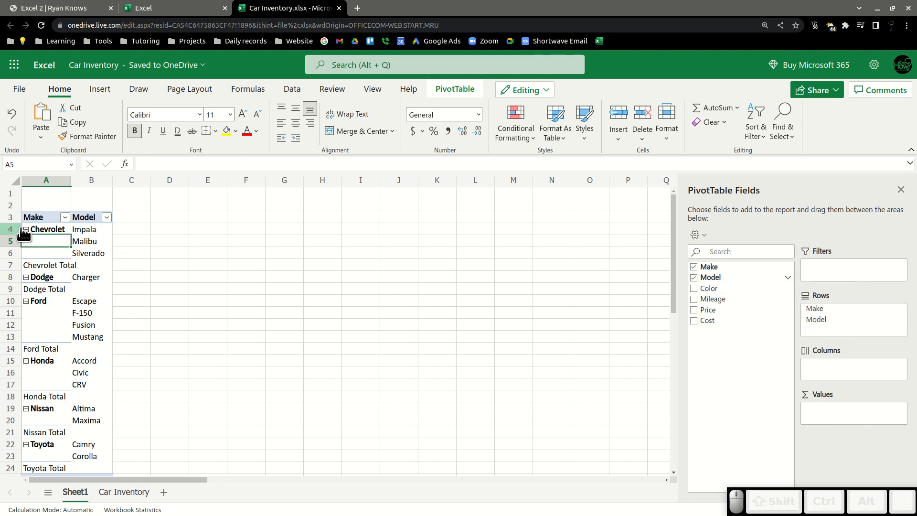
Collapse all six make groups in the PivotTable, from Chevrolet to Toyota.
left_click(90, 229)
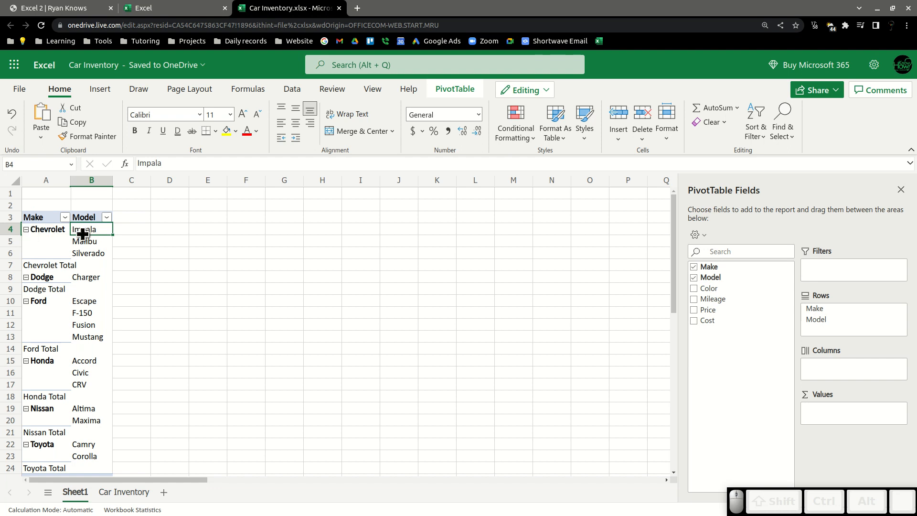
left_click(23, 231)
left_click(23, 233)
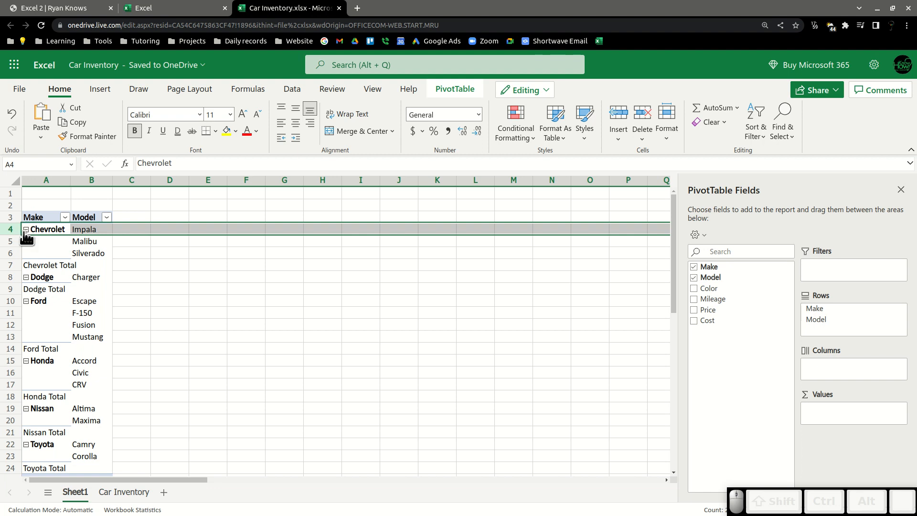
left_click(26, 230)
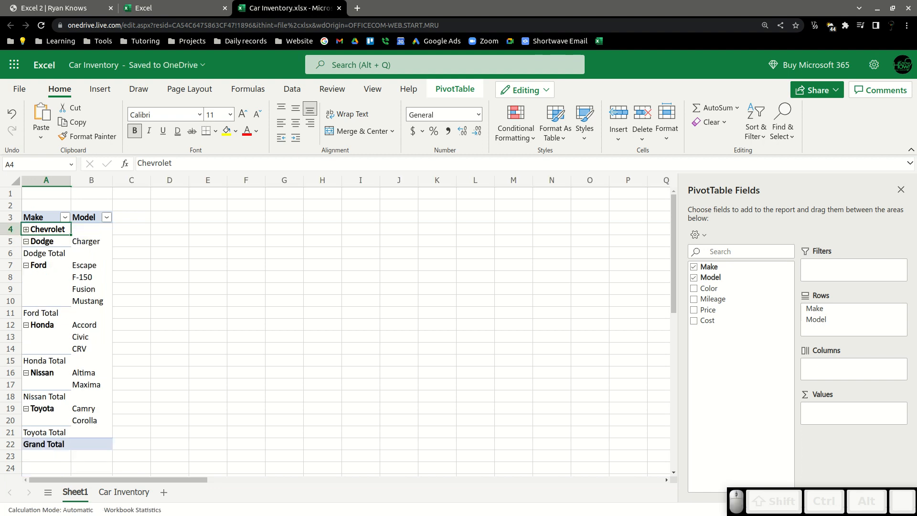
left_click(27, 242)
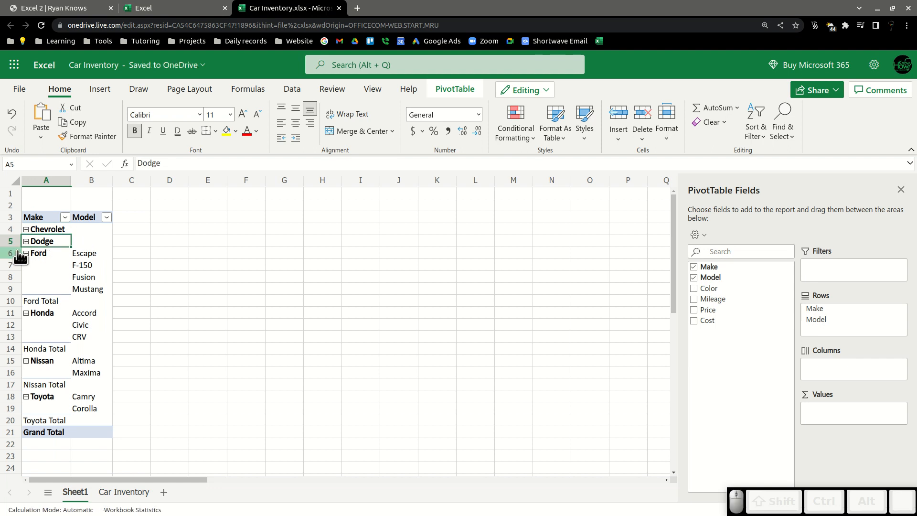
left_click(456, 85)
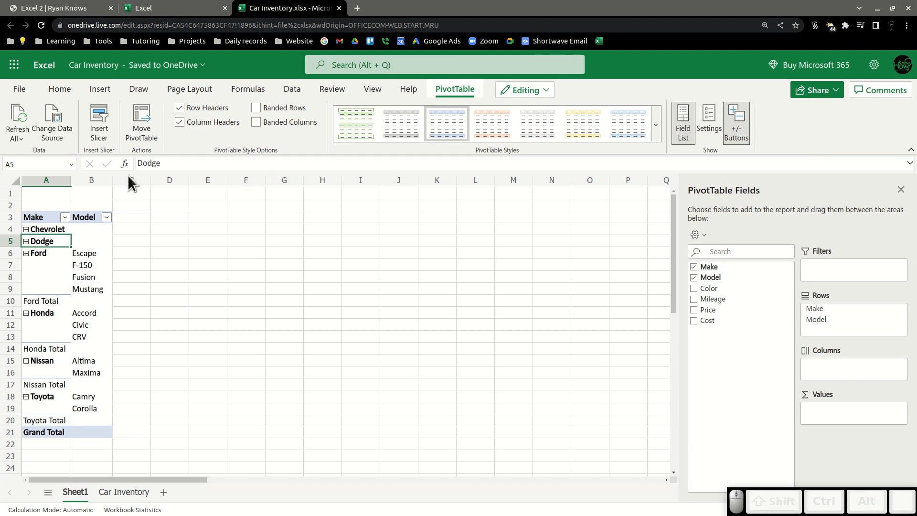
left_click(26, 253)
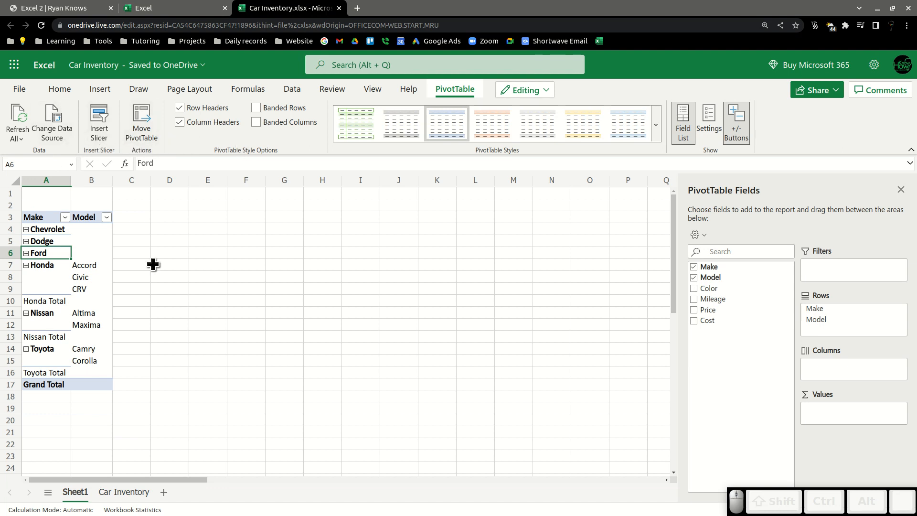
left_click(26, 266)
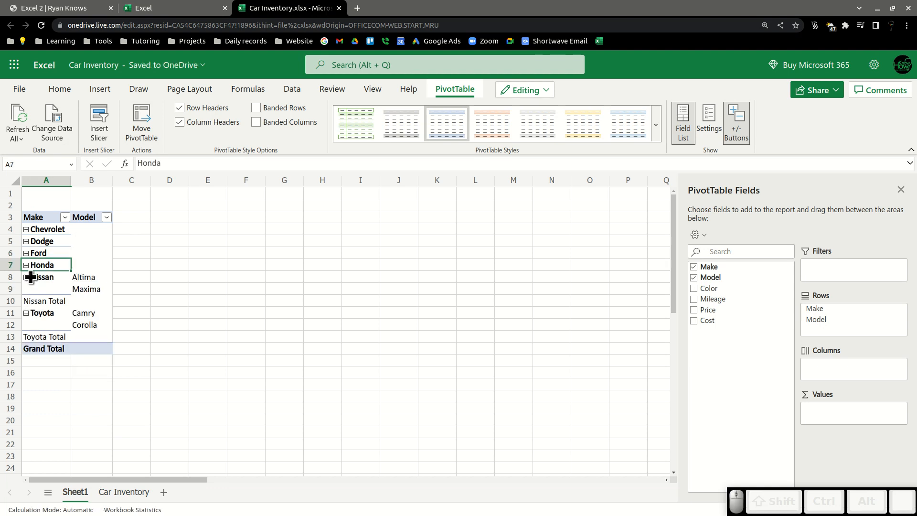
left_click(30, 277)
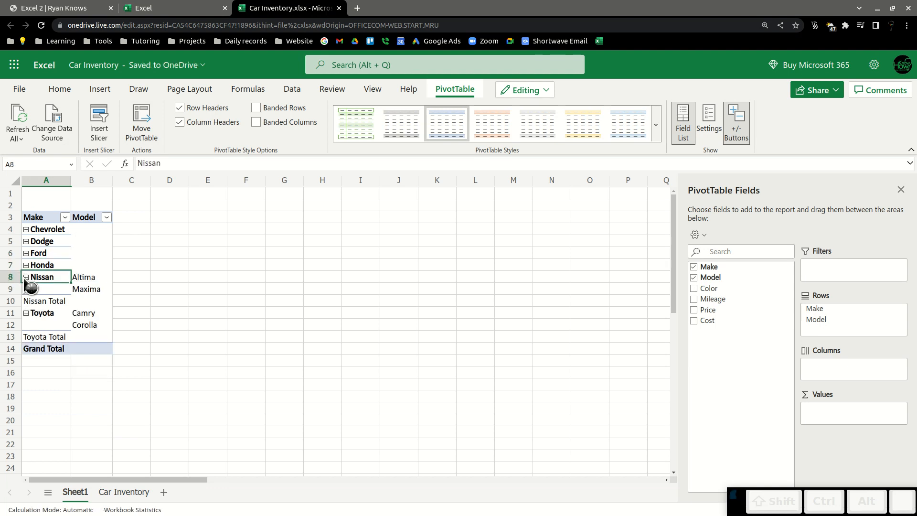
left_click(27, 277)
left_click(26, 289)
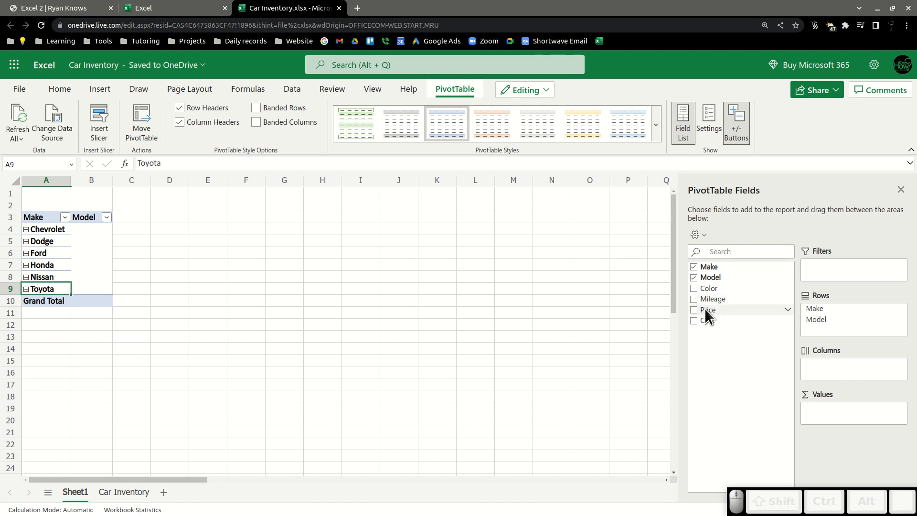
Add the Price field to the PivotTable's Values area.
left_click_drag(701, 309, 825, 376)
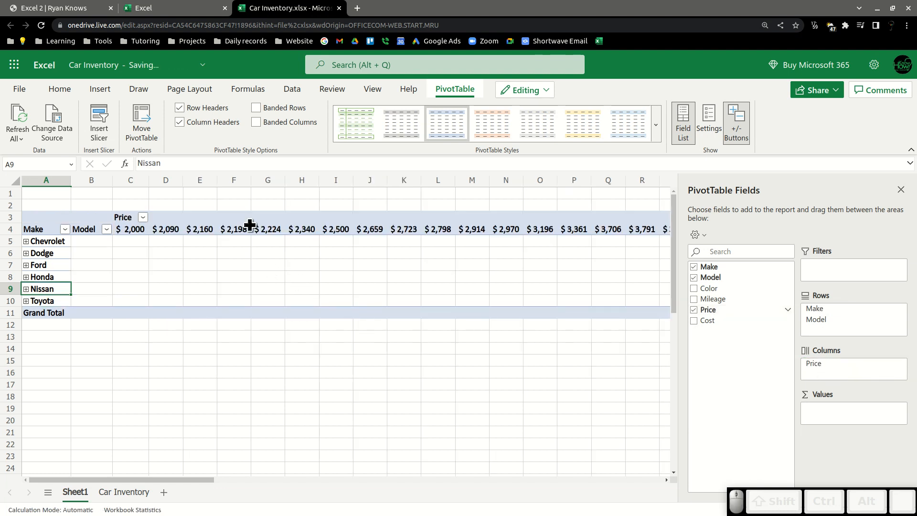
left_click_drag(818, 368, 827, 417)
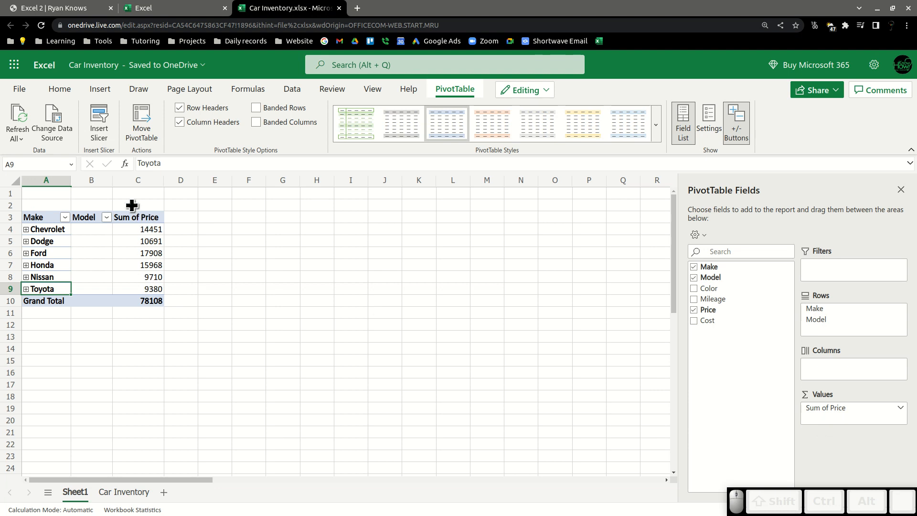
Format the Sum of Price column as $ English (United States) accounting.
left_click(138, 181)
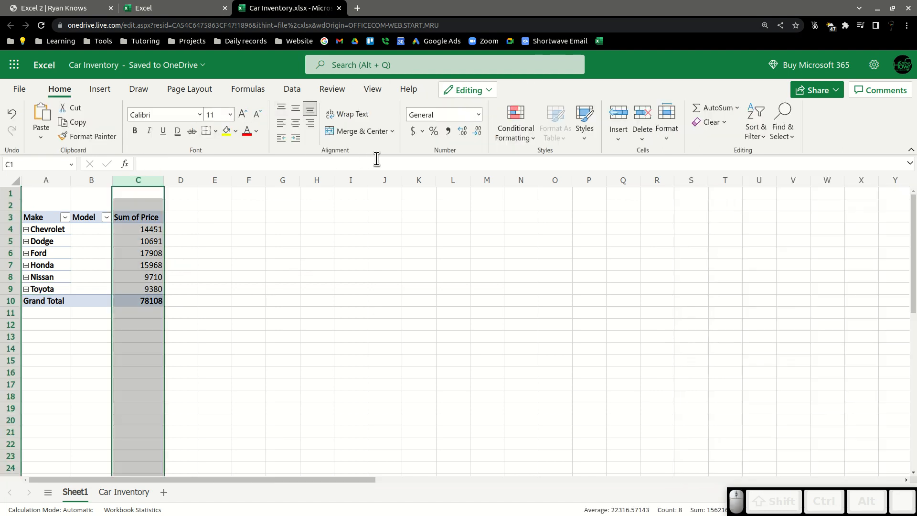
left_click(421, 131)
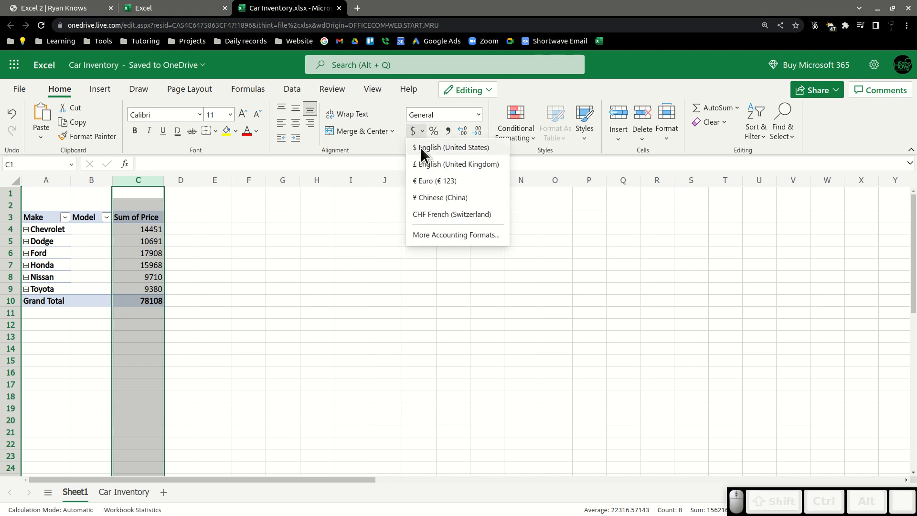
left_click(421, 147)
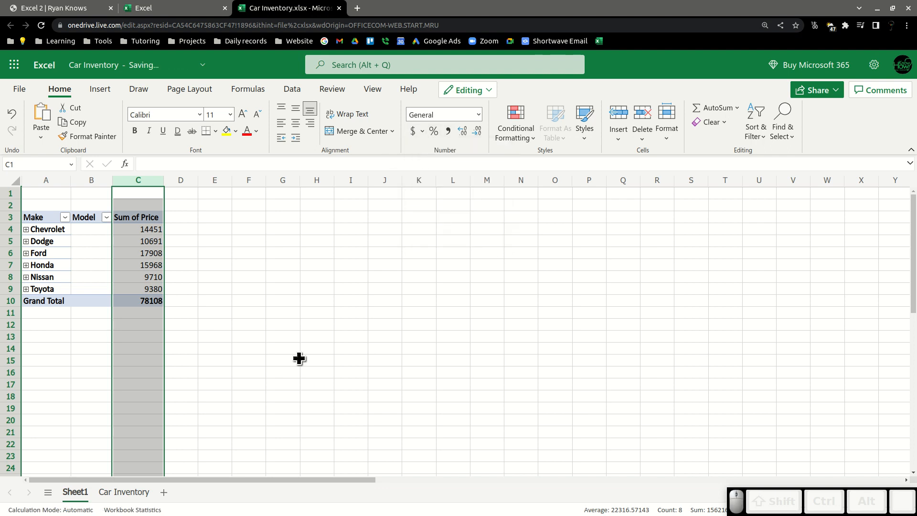
left_click(241, 315)
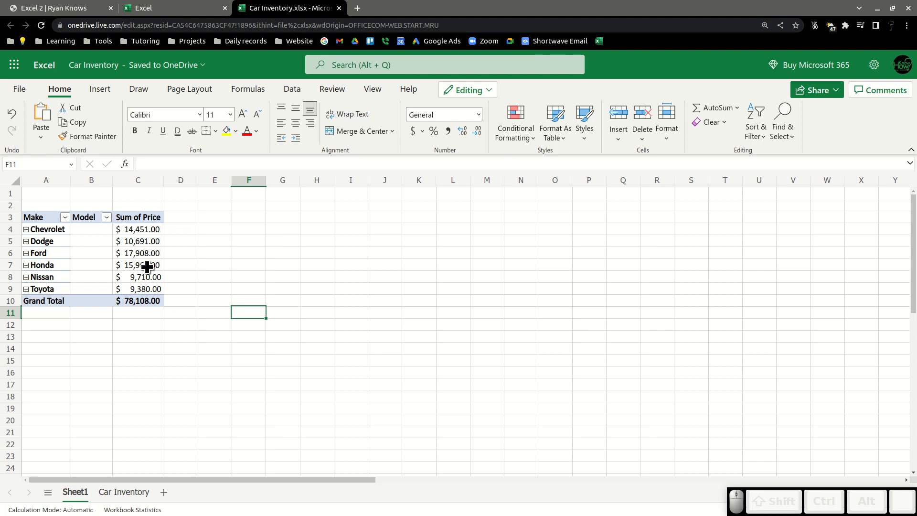
Expand and collapse the Chevrolet, Dodge and Ford groups to inspect their model rows.
left_click(132, 269)
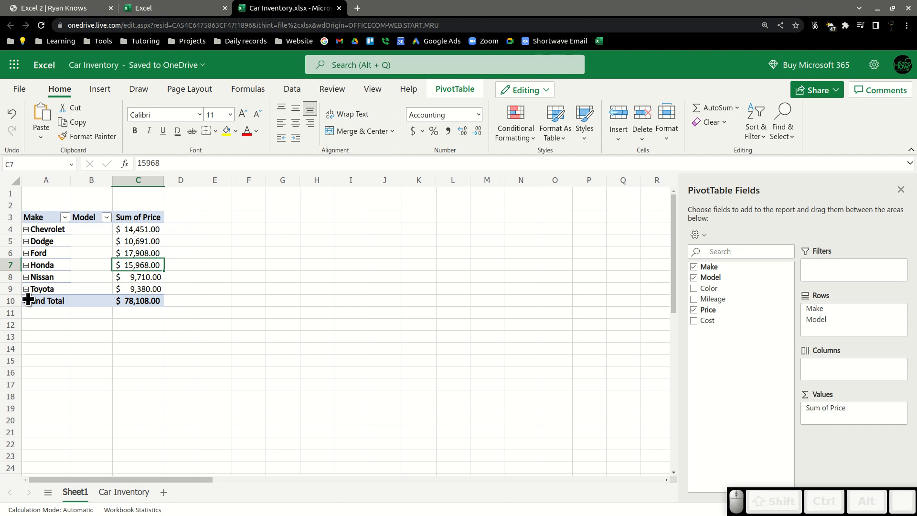
left_click(27, 229)
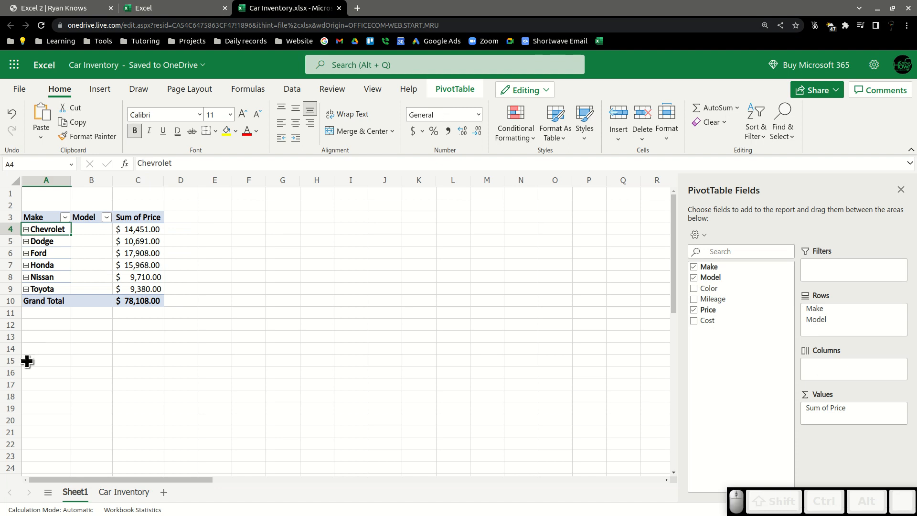
left_click(27, 229)
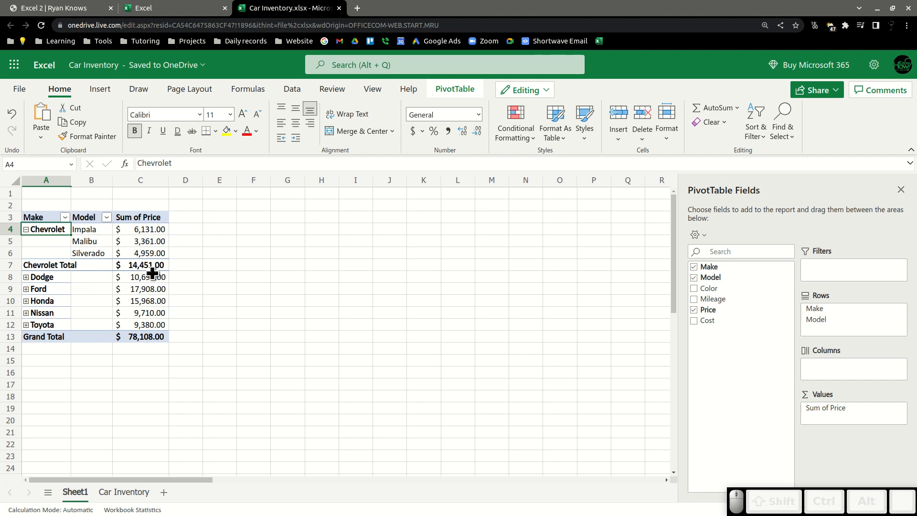
left_click(26, 278)
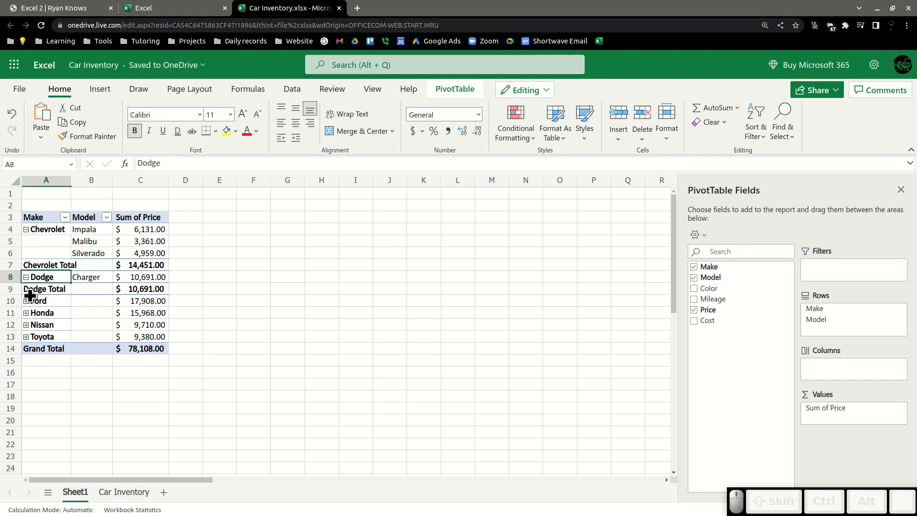
left_click(27, 302)
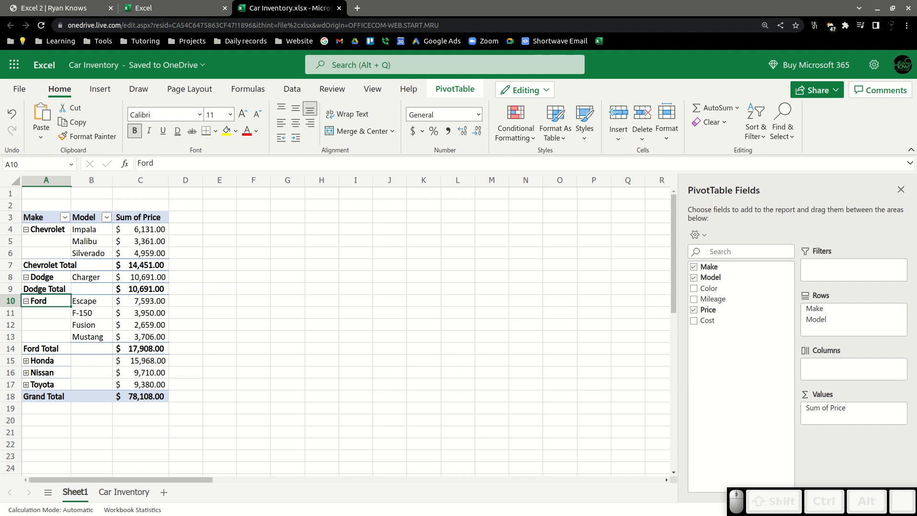
left_click(27, 300)
left_click(27, 277)
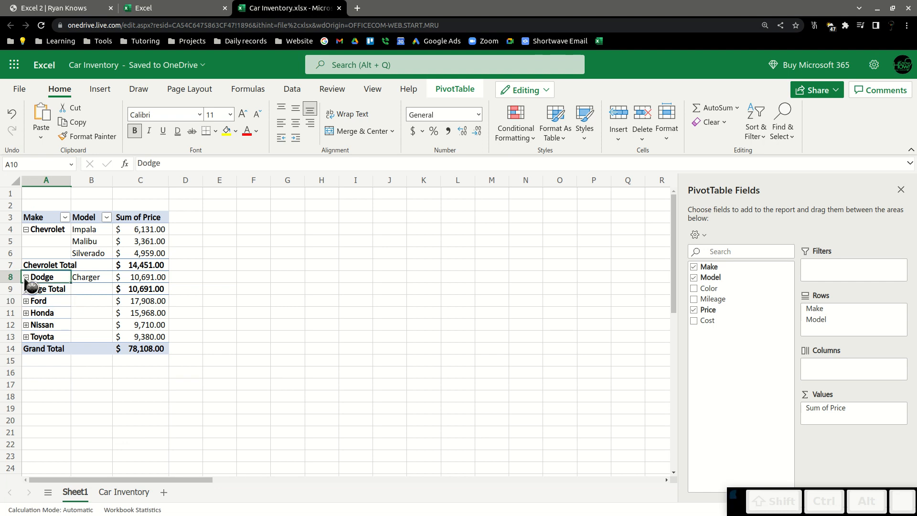
left_click(26, 229)
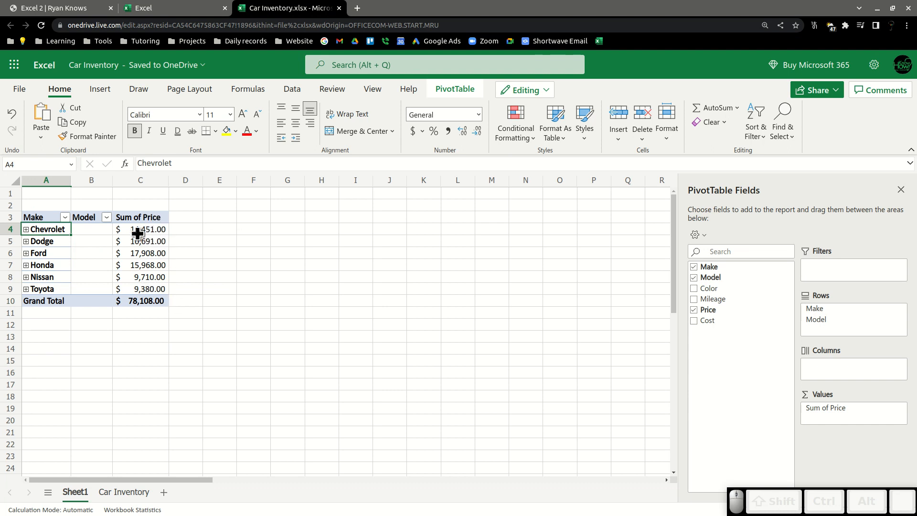
Open the Value Field Settings for Sum of Price and review the Show Value As options.
left_click(155, 216)
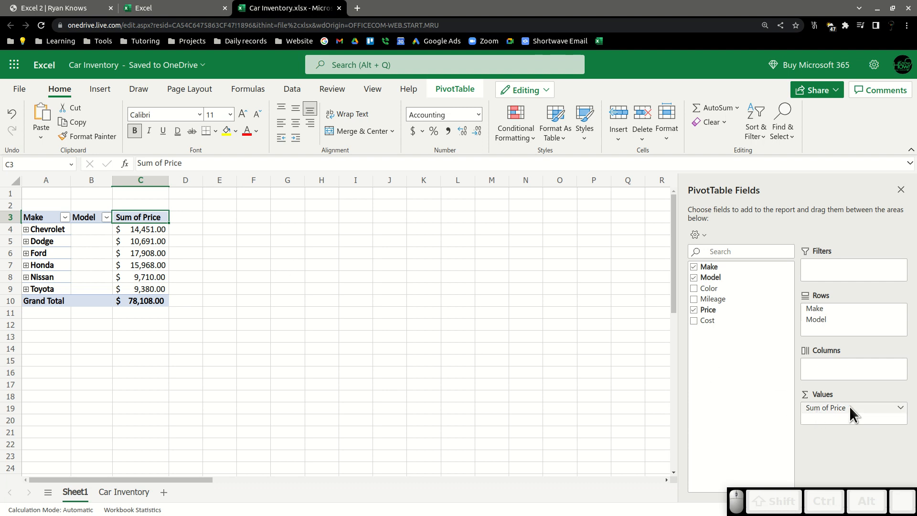
left_click_drag(901, 413, 874, 418)
left_click(900, 413)
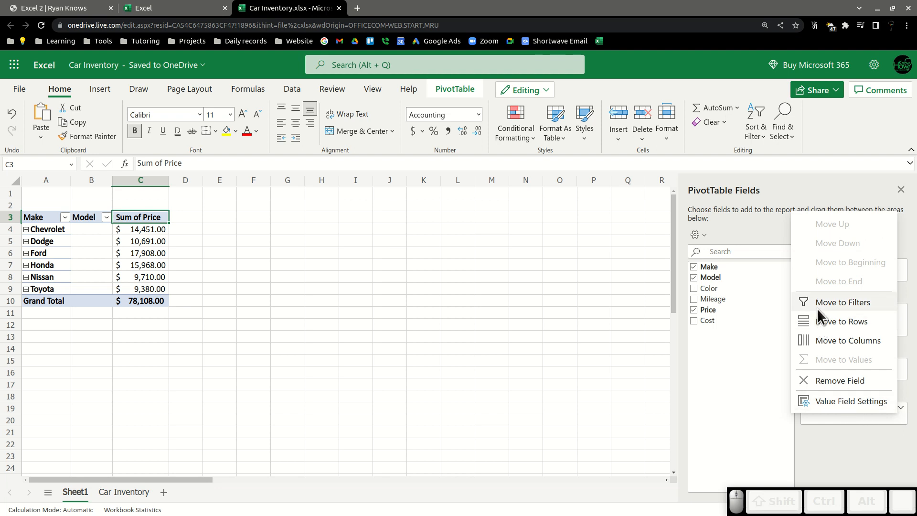
left_click(844, 403)
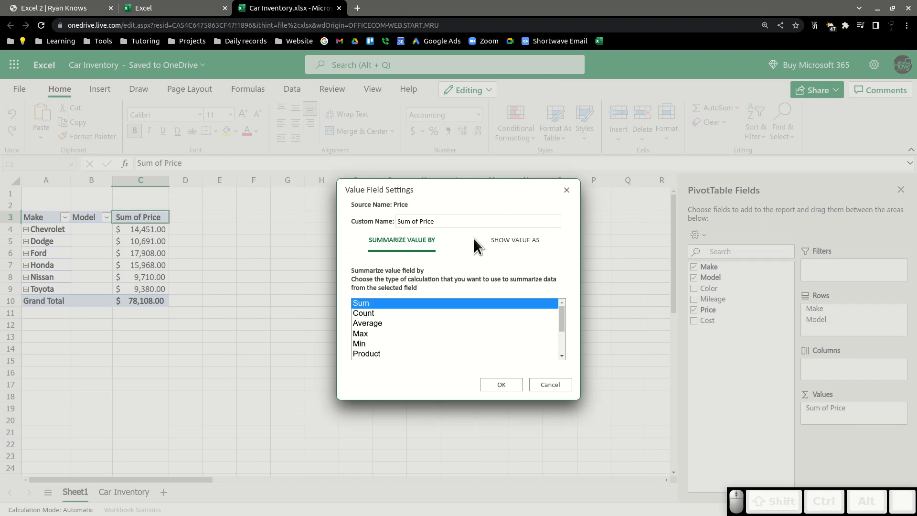
left_click(495, 245)
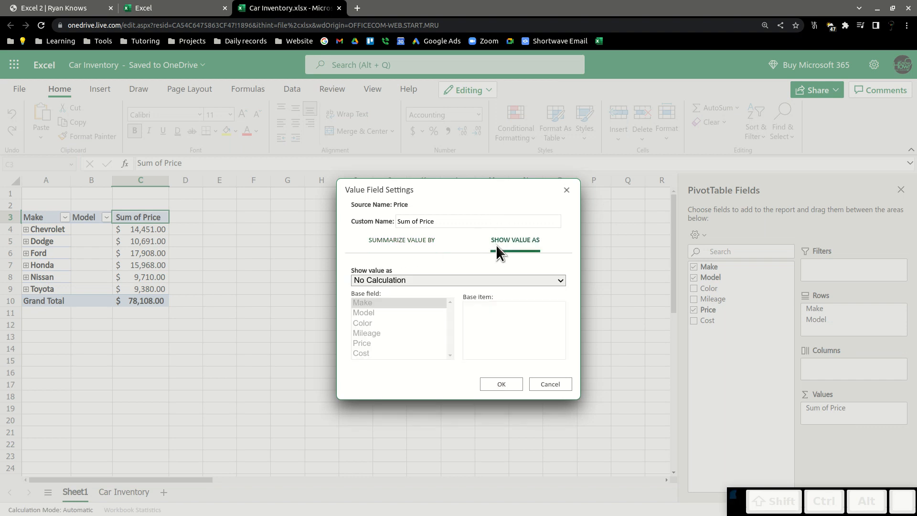
left_click(547, 385)
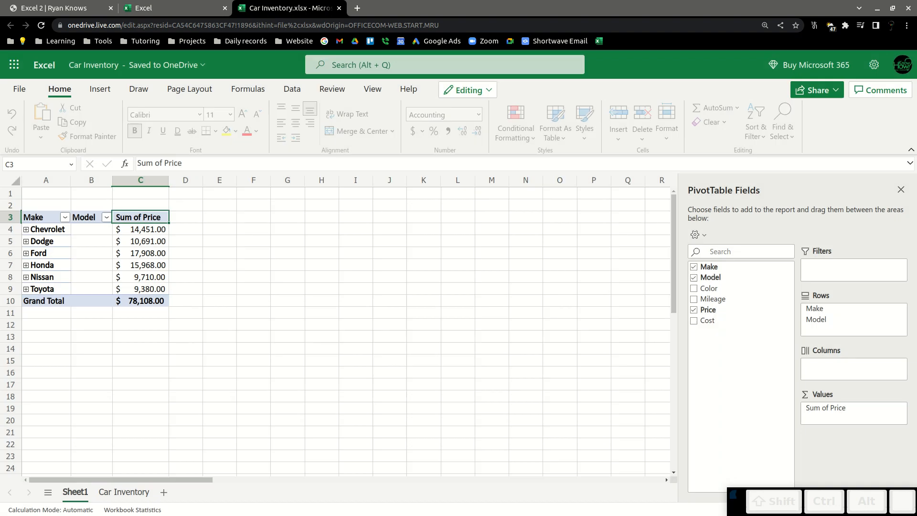
left_click(696, 235)
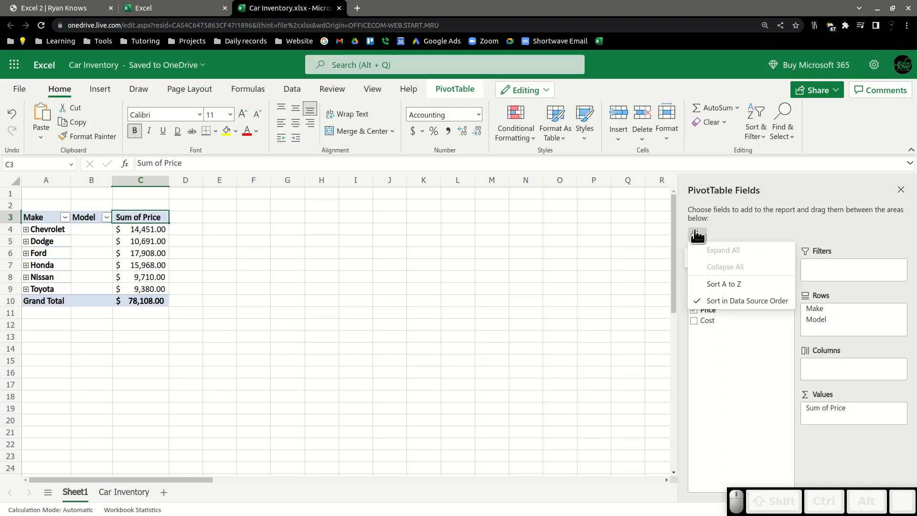
left_click(770, 228)
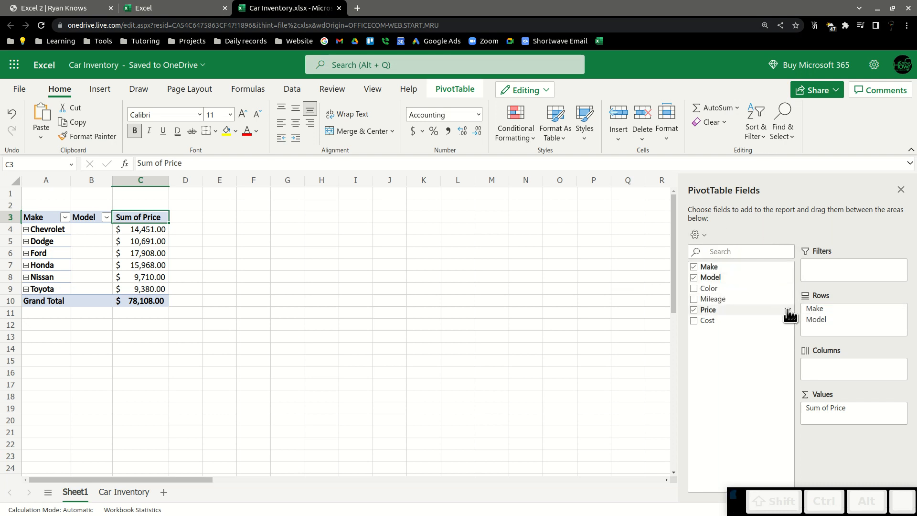
left_click(787, 312)
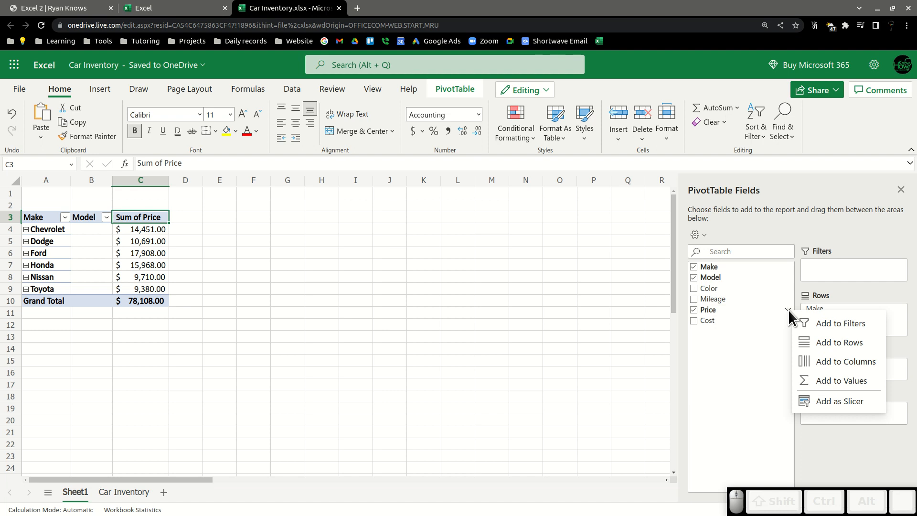
left_click(788, 310)
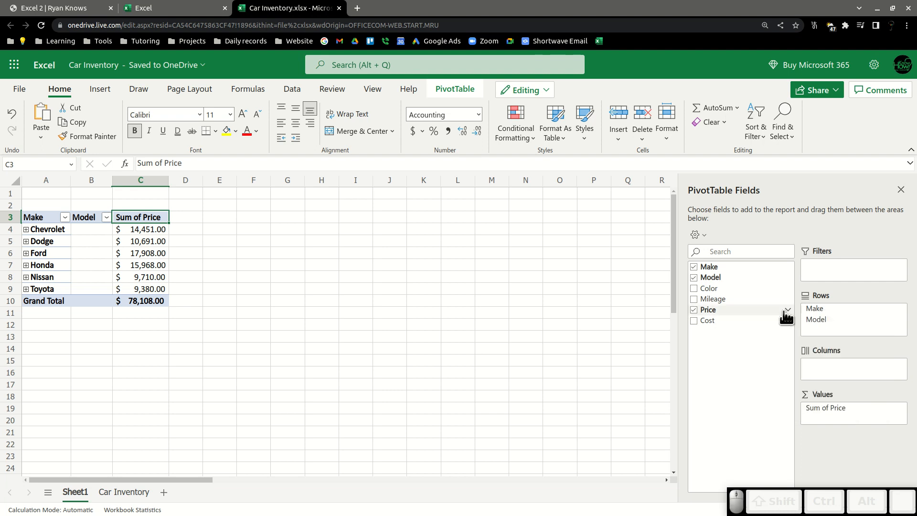
Sort the makes by Sum of Price in descending order.
left_click(102, 220)
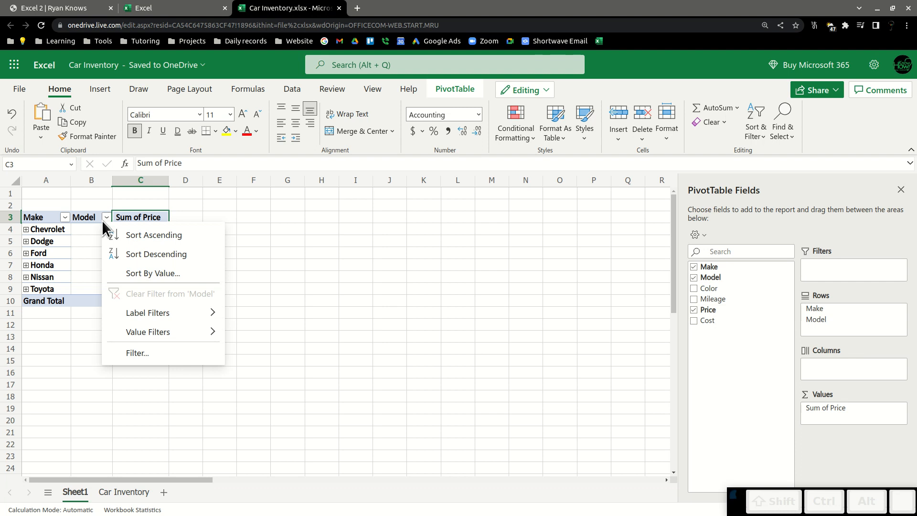
left_click(163, 213)
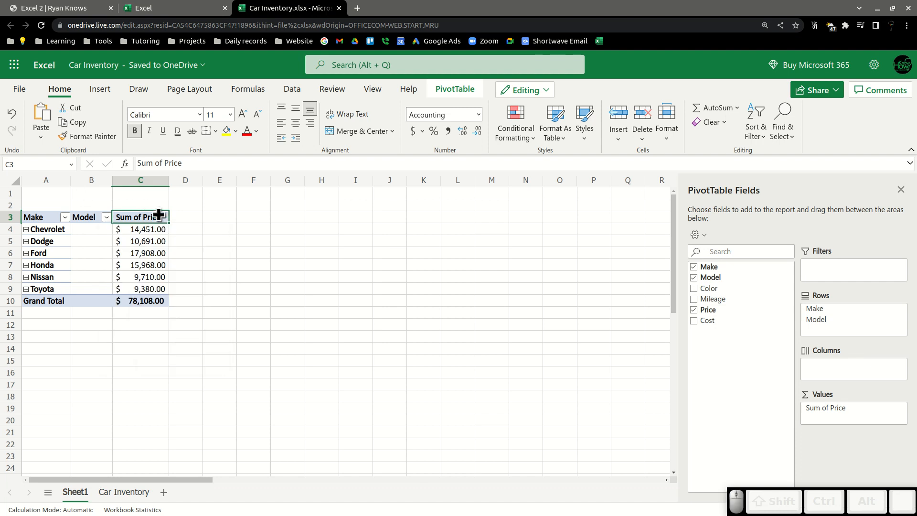
left_click(157, 219)
left_click(160, 230)
right_click(159, 228)
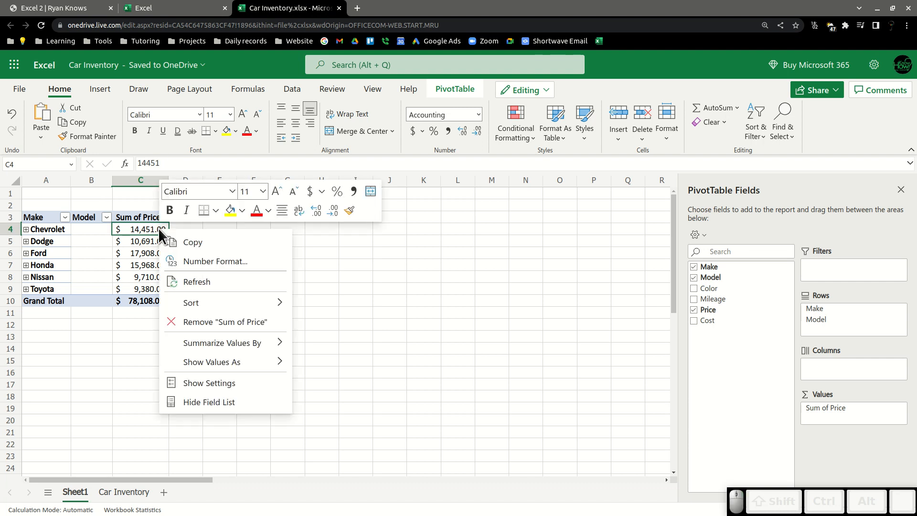
mouse_move(242, 308)
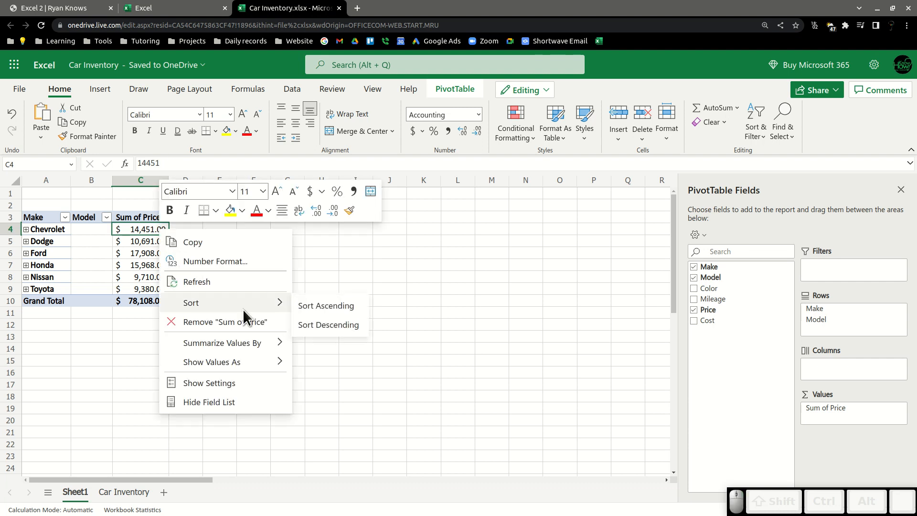
left_click(327, 328)
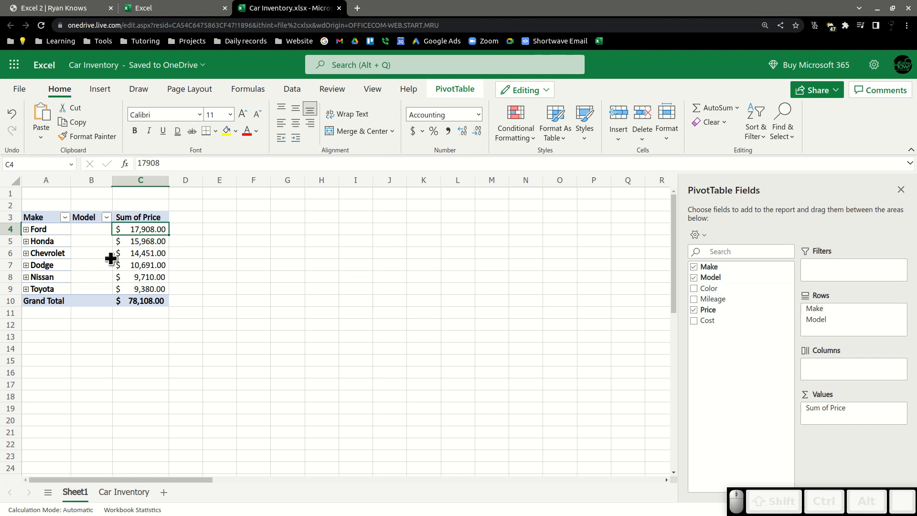
right_click(139, 229)
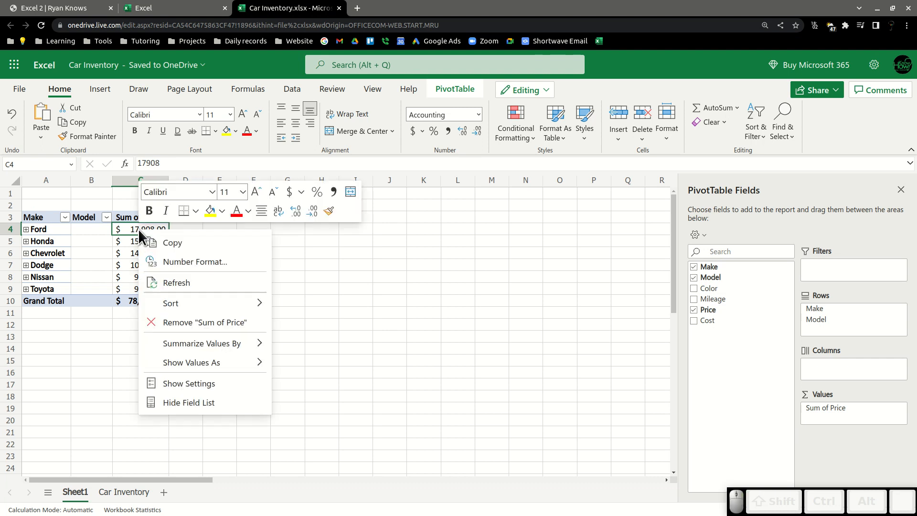
mouse_move(216, 302)
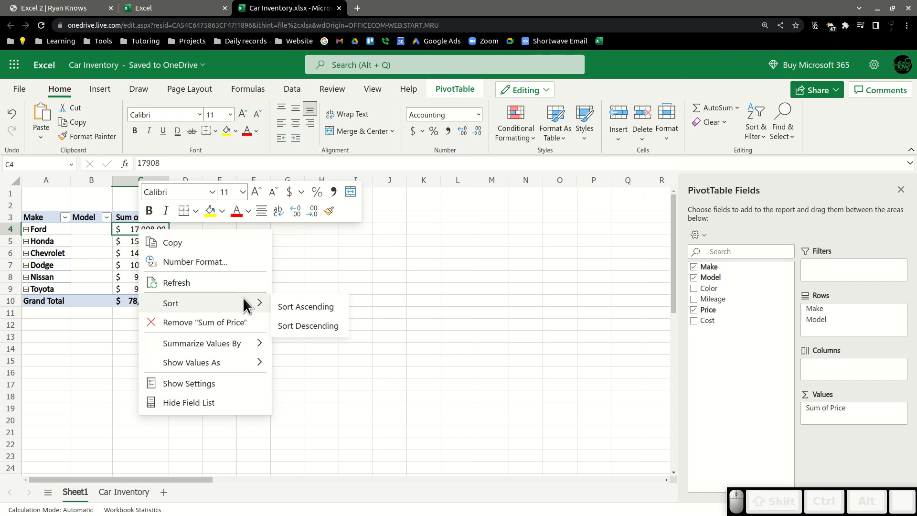
left_click(454, 251)
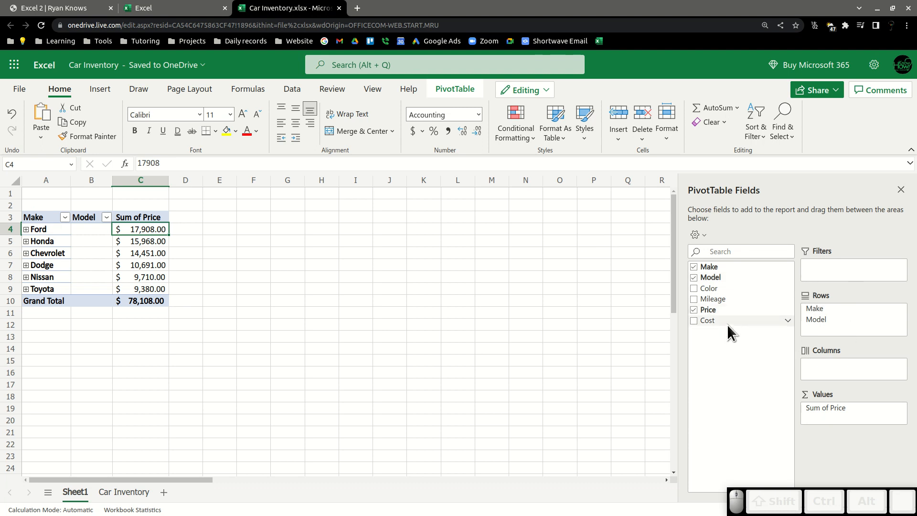
Remove the Model, Make and Sum of Price fields from the PivotTable.
left_click_drag(817, 319, 707, 309)
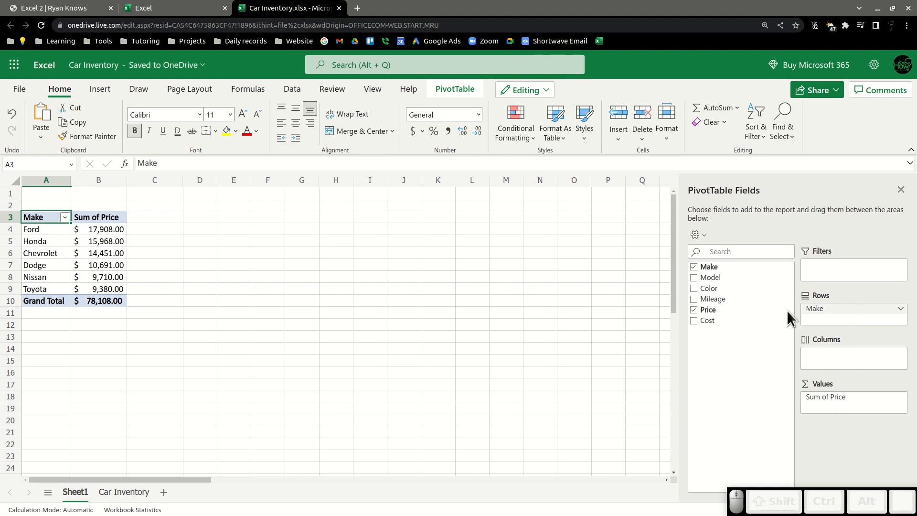
left_click_drag(798, 334, 606, 282)
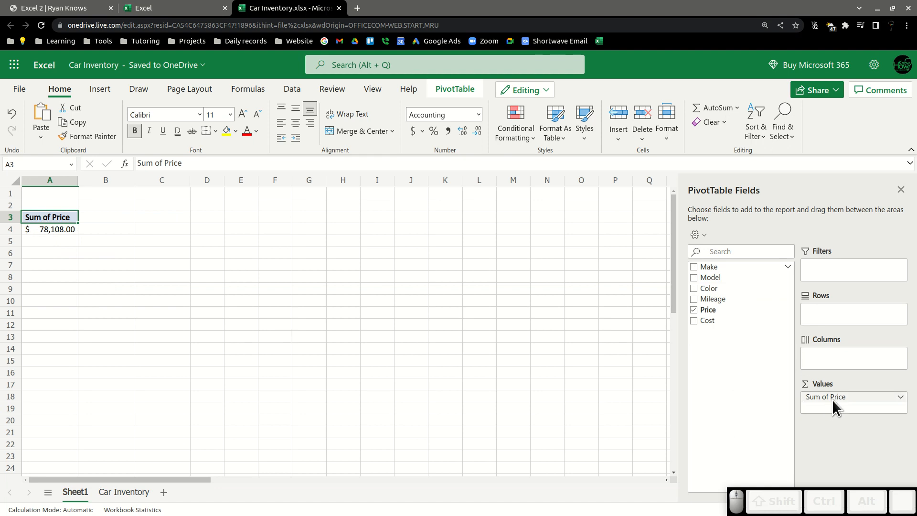
mouse_move(833, 397)
left_mouse_down()
mouse_move(751, 382)
mouse_move(834, 398)
left_mouse_up()
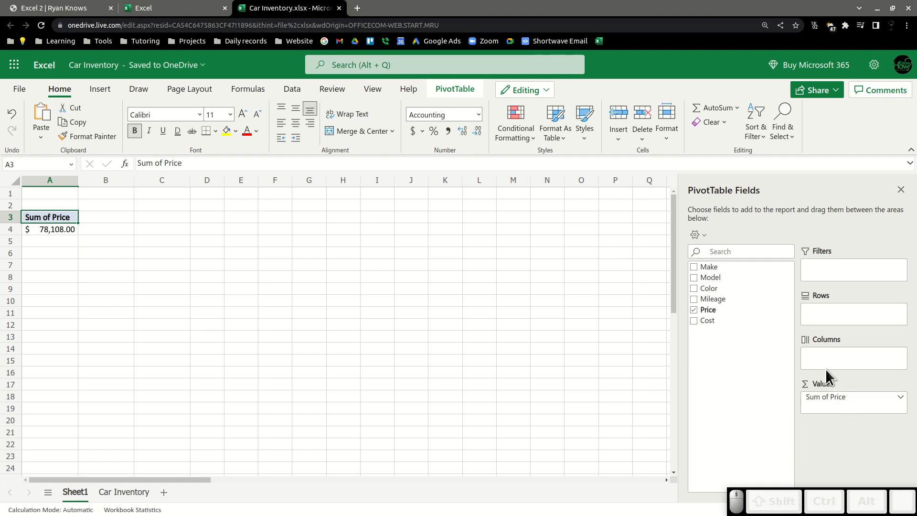
left_click_drag(819, 399, 711, 365)
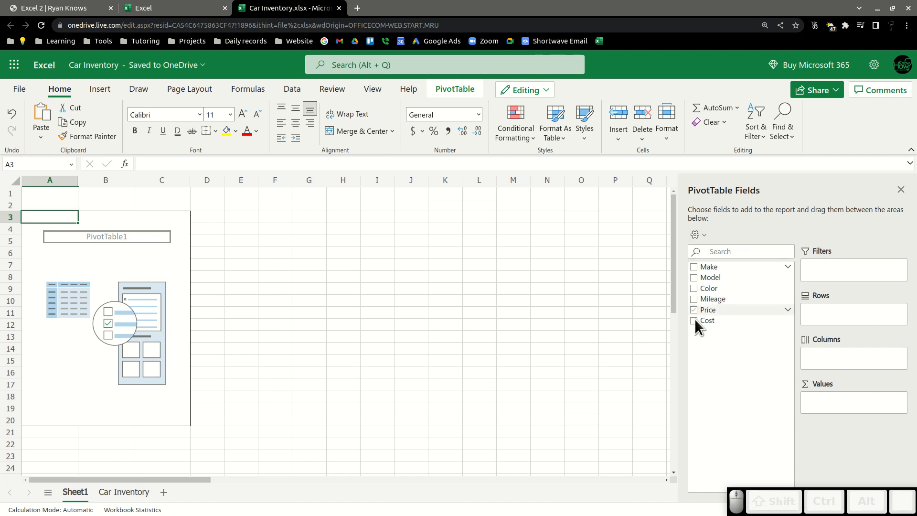
Add Make to the Rows area and Mileage to the Filters area.
left_click_drag(718, 268, 845, 319)
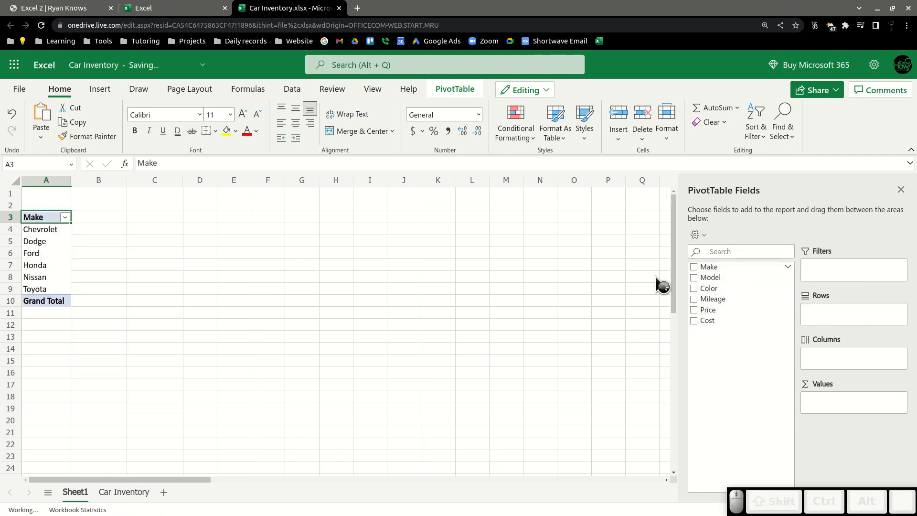
left_click_drag(716, 299, 836, 271)
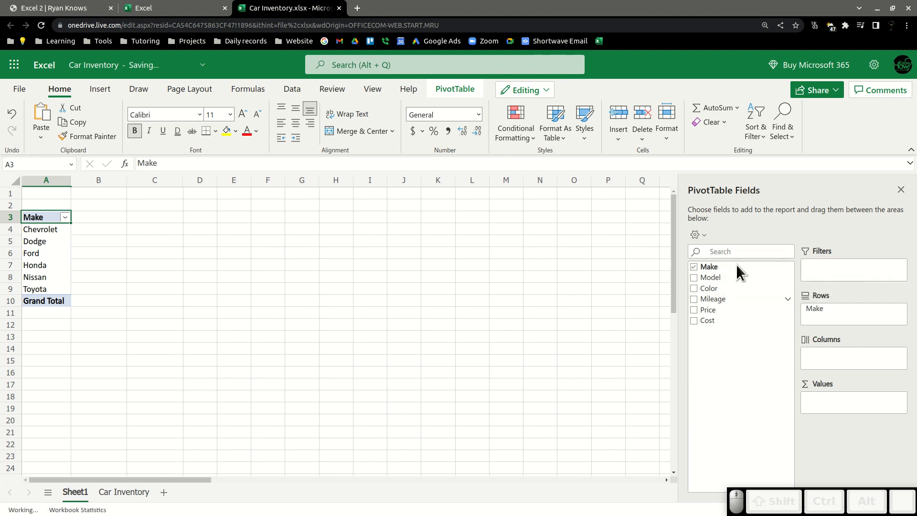
Open the Mileage report filter and browse its list of values without applying a filter.
left_click(98, 193)
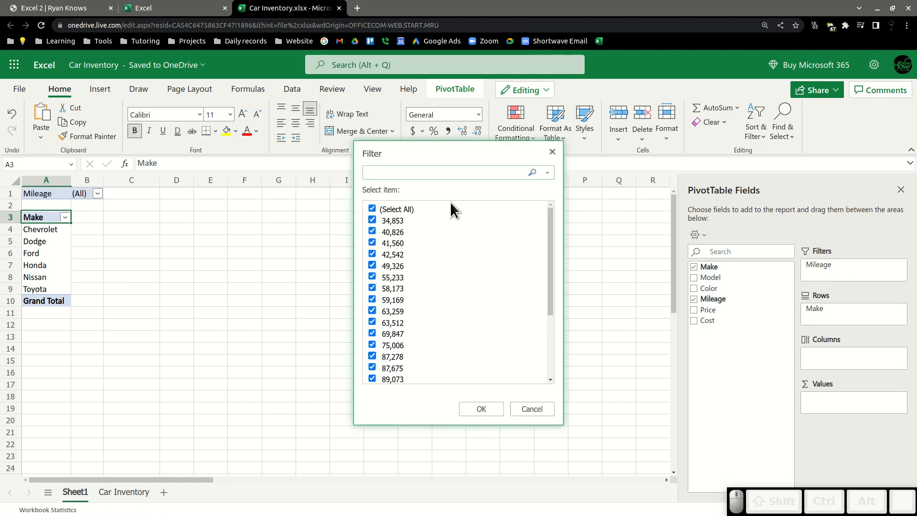
scroll(452, 254, "down", 3)
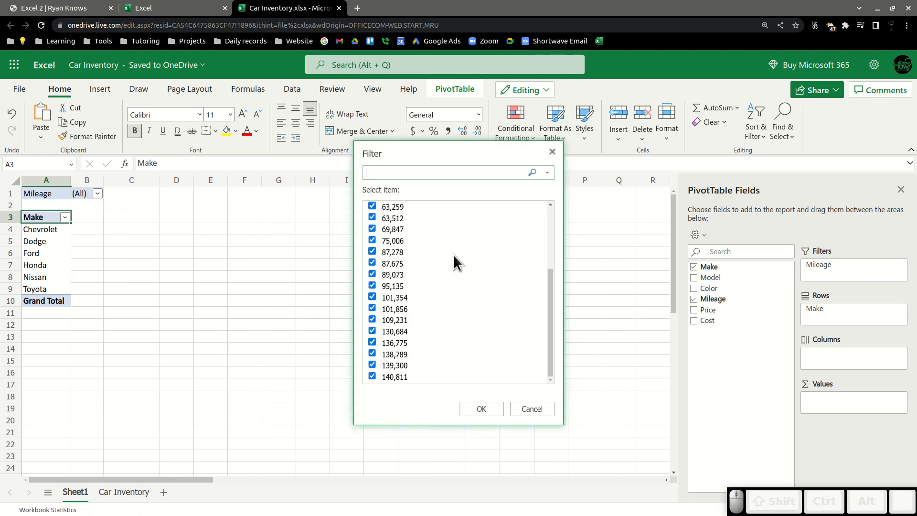
scroll(453, 254, "up", 3)
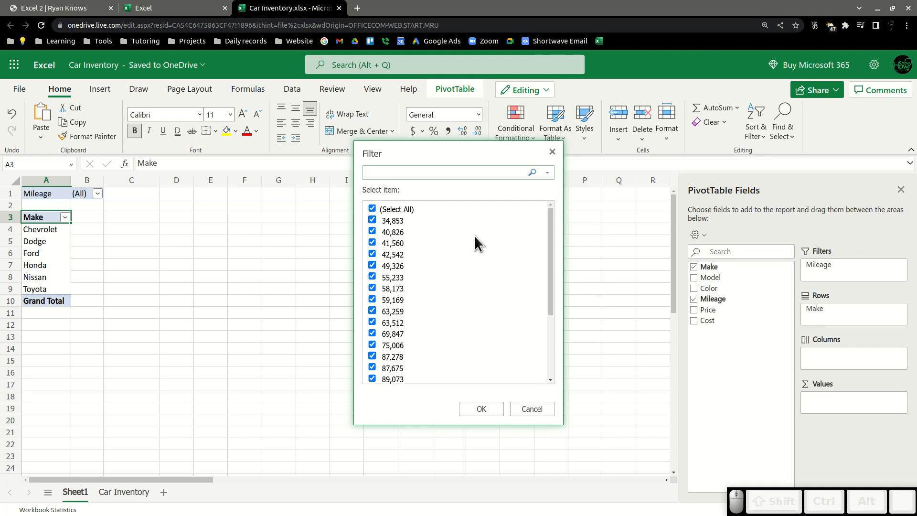
scroll(432, 301, "down", 3)
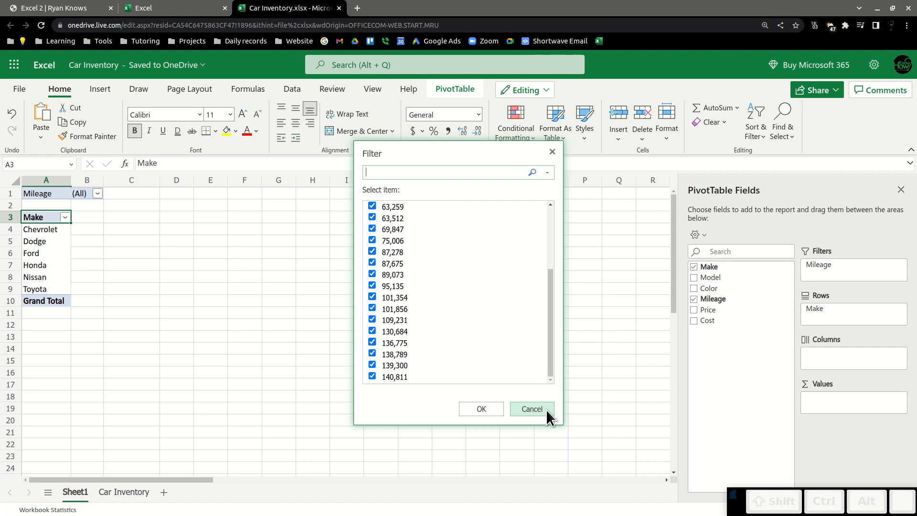
left_click(531, 409)
Move Mileage into the Values area and add Price as a column field.
left_click_drag(834, 270, 836, 411)
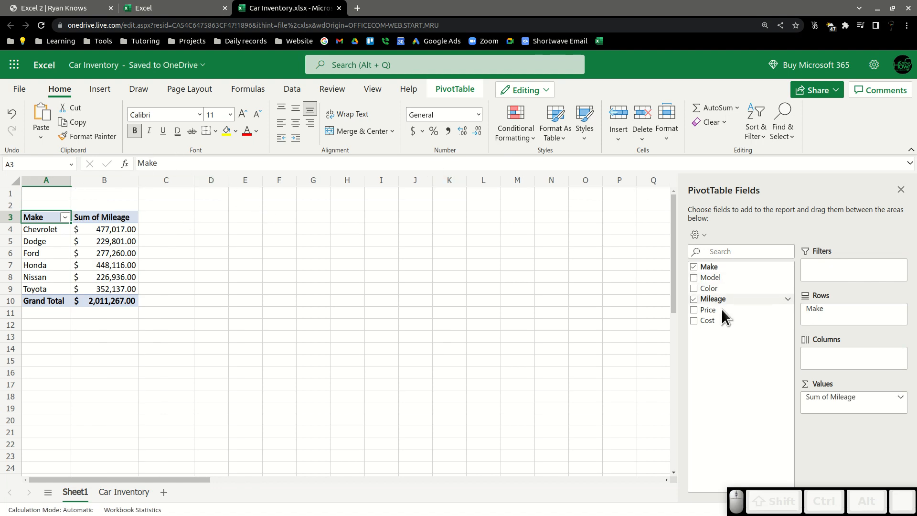
left_click_drag(721, 310, 827, 363)
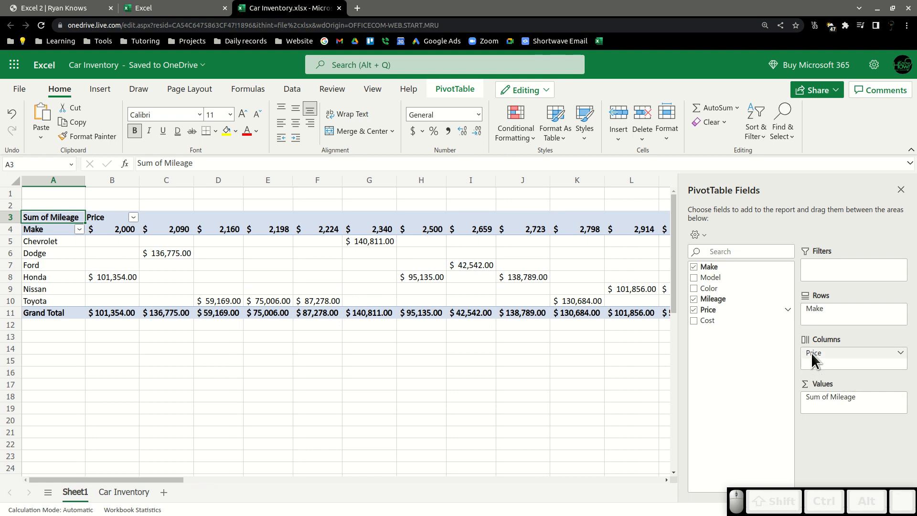
Remove Mileage and Price, and place Color in both Columns and Values to count cars by color.
left_click_drag(835, 401, 737, 364)
left_click_drag(696, 288, 834, 358)
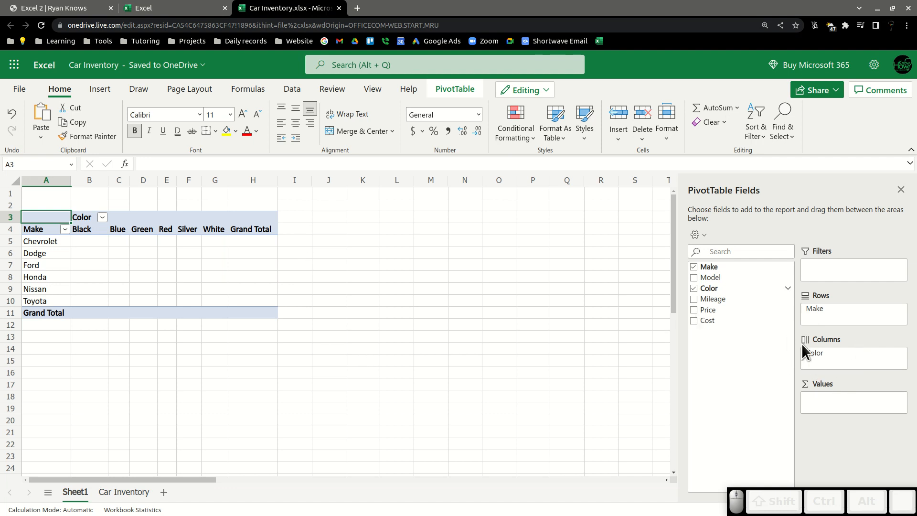
left_click_drag(714, 287, 841, 403)
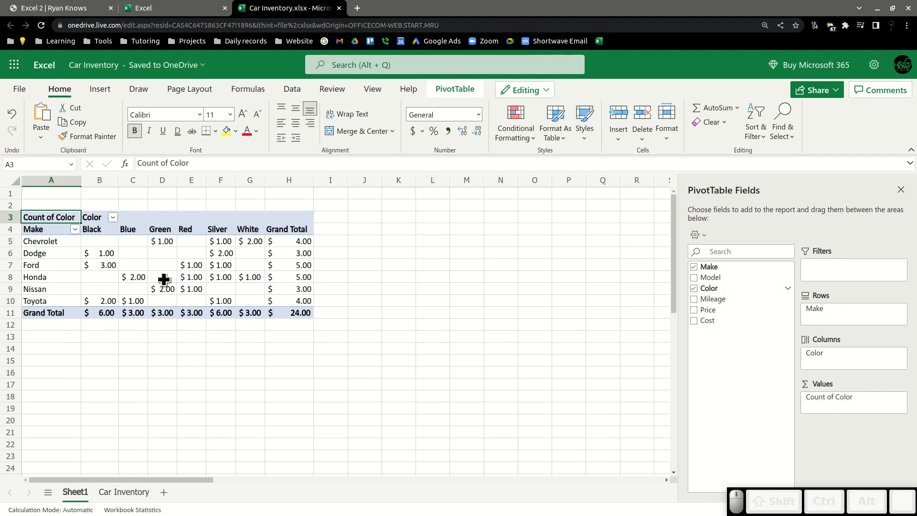
Format the color count cells as Number with no decimal places.
left_click_drag(95, 240, 298, 316)
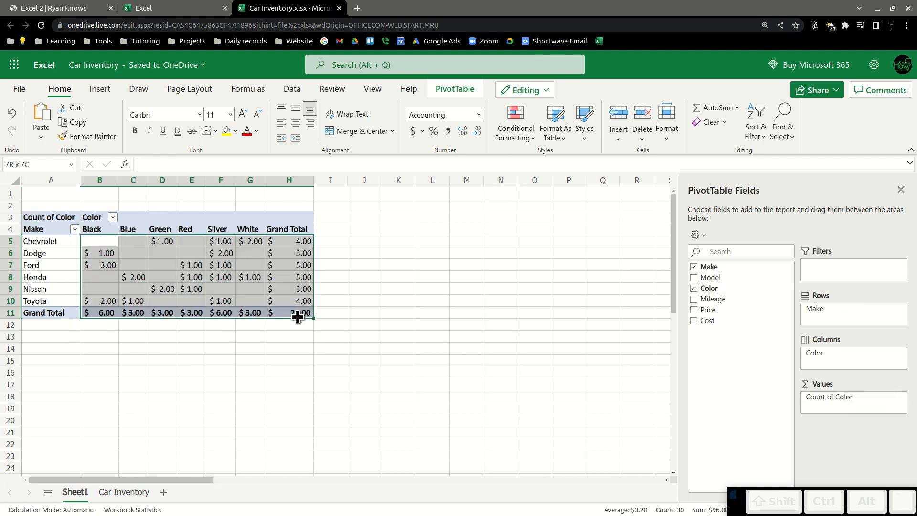
left_click(432, 115)
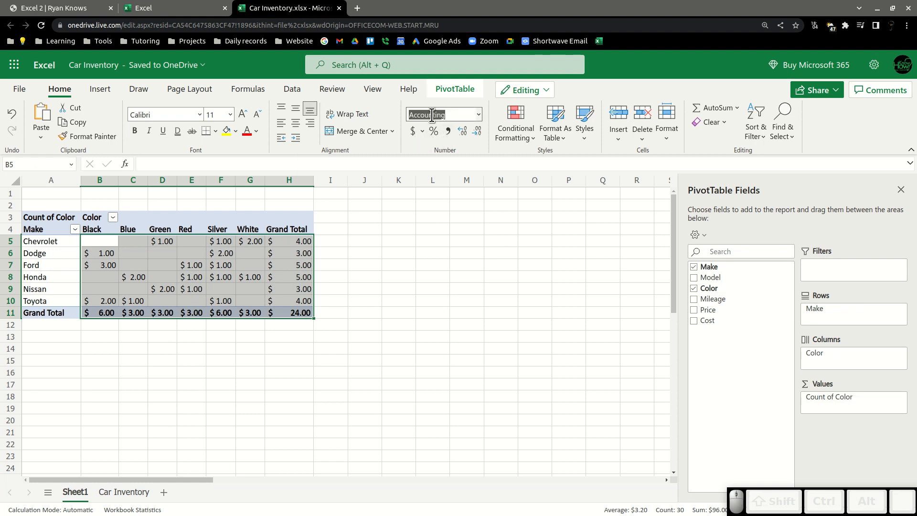
left_click(478, 114)
left_click(449, 147)
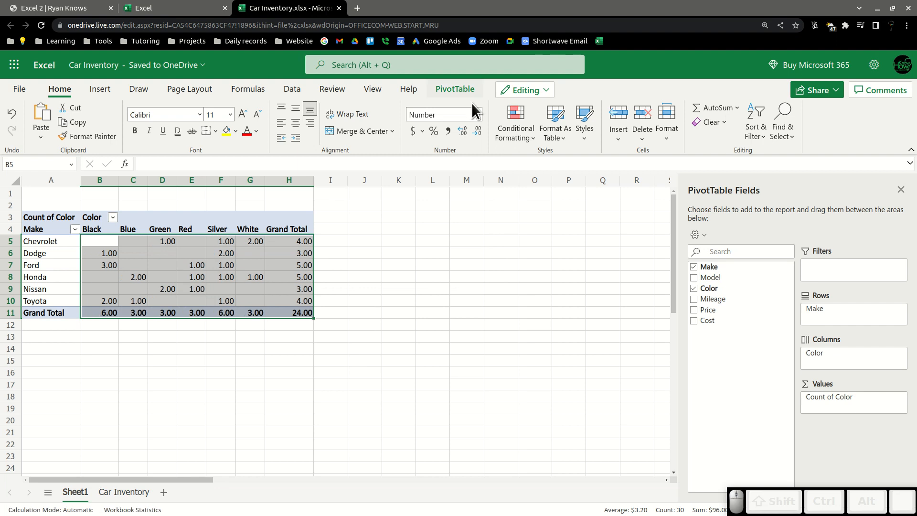
left_click(475, 131)
left_click(475, 131)
left_click(364, 265)
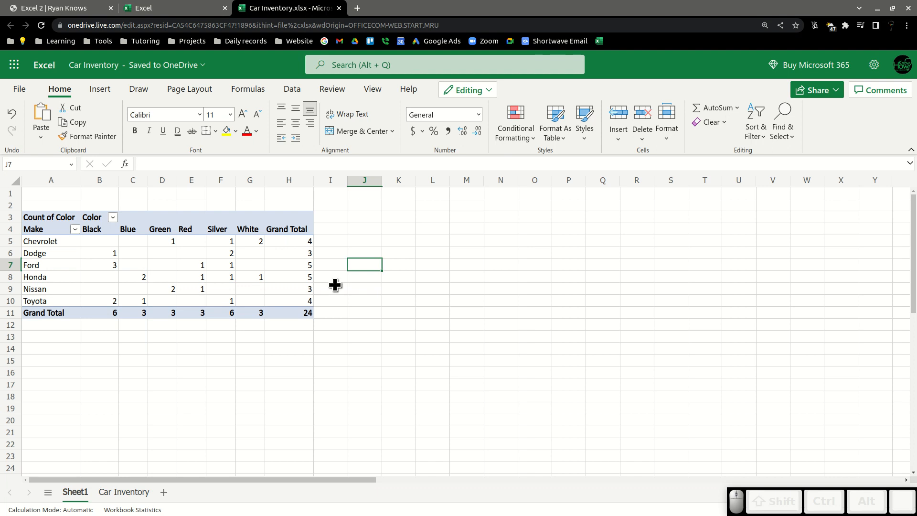
Insert a 2-D pie chart from the PivotTable, reposition it, and delete it.
left_click(249, 282)
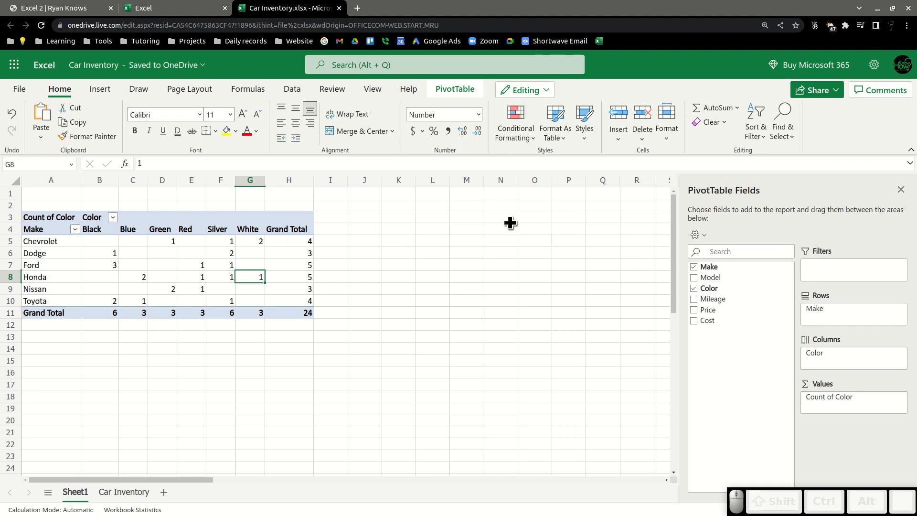
left_click(219, 242)
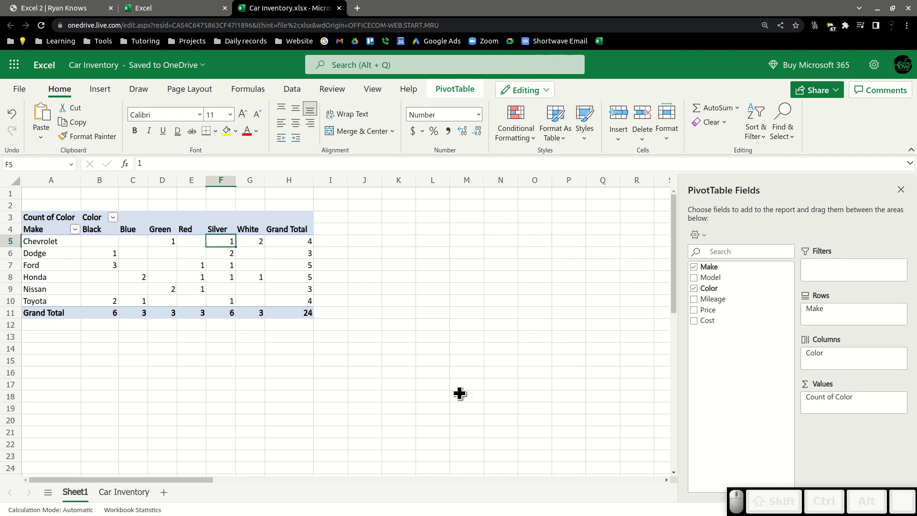
left_click(99, 88)
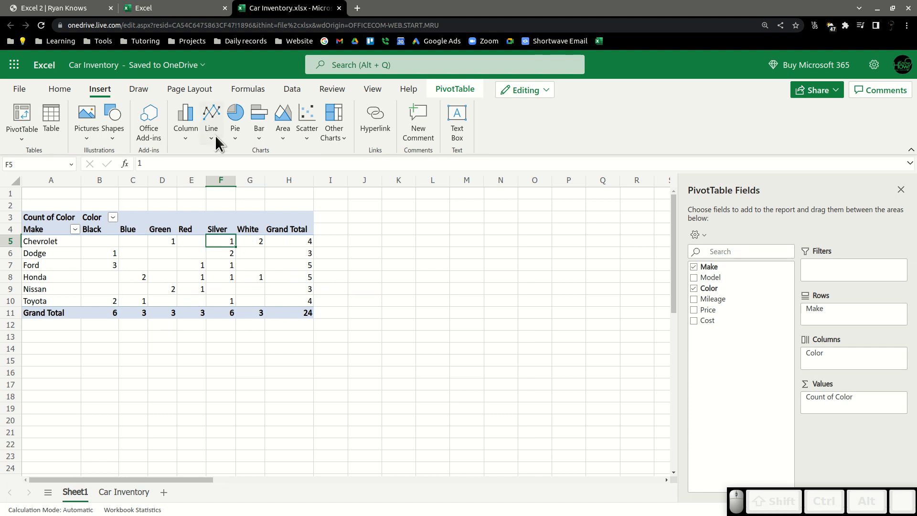
left_click(235, 124)
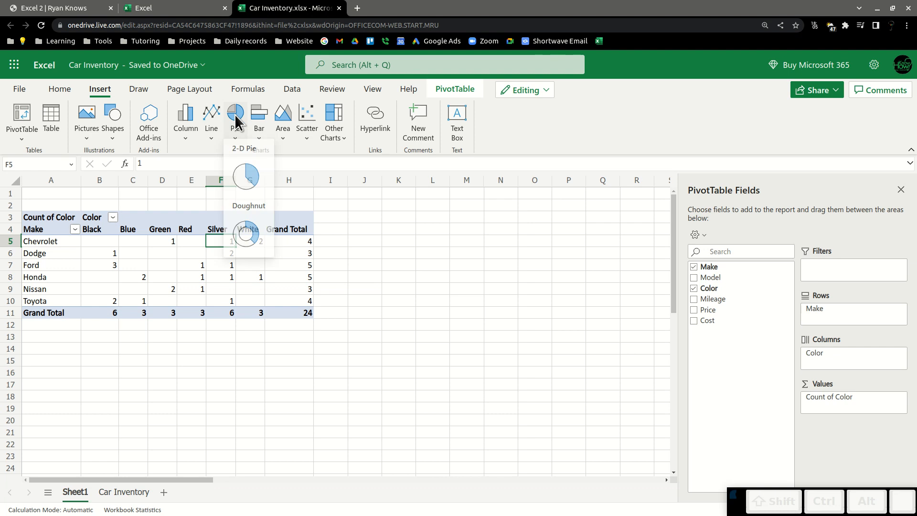
left_click(248, 167)
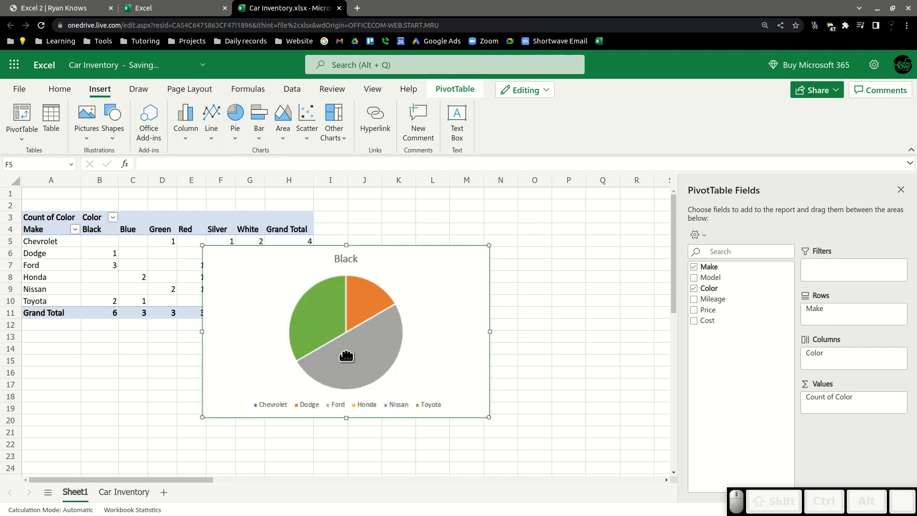
left_click_drag(320, 333, 469, 294)
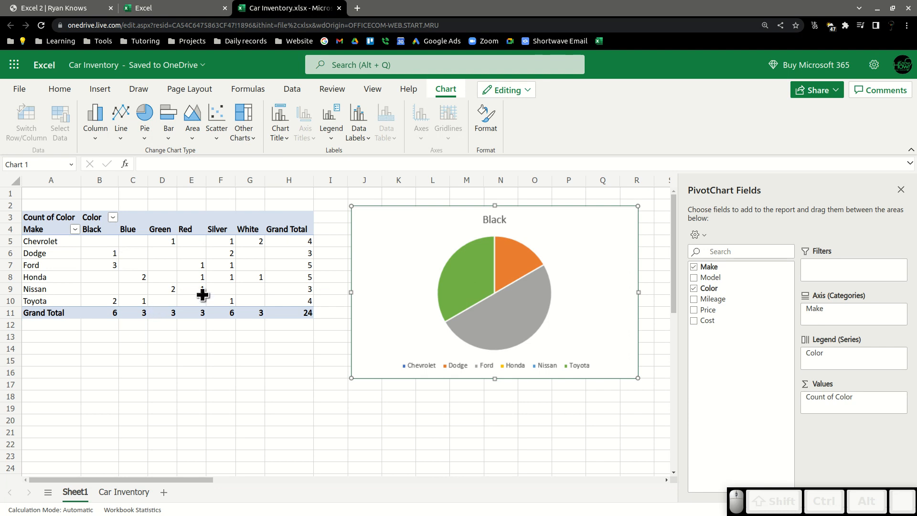
key("Delete")
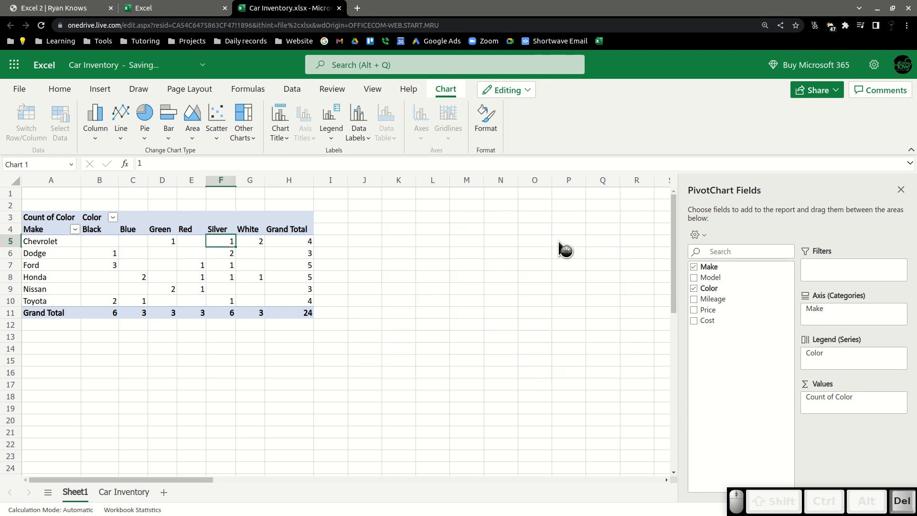
Select the color count cells, insert a 2-D pie chart from them, move it, and delete it.
left_click_drag(38, 218, 296, 316)
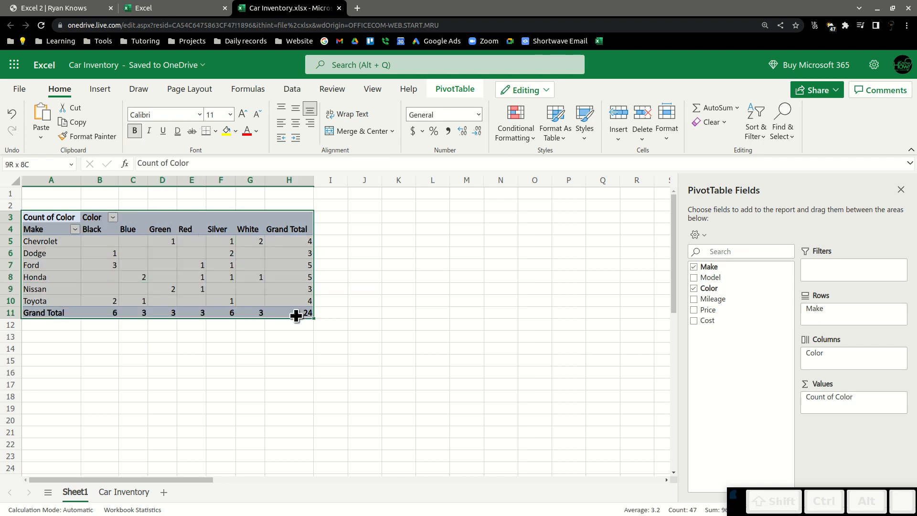
left_click_drag(76, 239, 293, 299)
left_click(96, 249)
left_click_drag(62, 243, 254, 301)
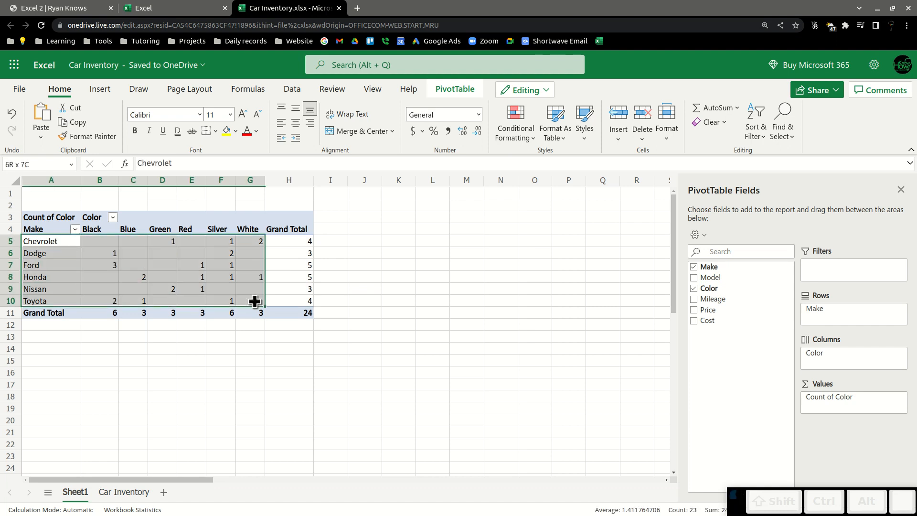
left_click_drag(88, 241, 225, 301)
left_click(100, 89)
left_click(234, 119)
left_click(241, 172)
left_click(231, 121)
left_click(251, 186)
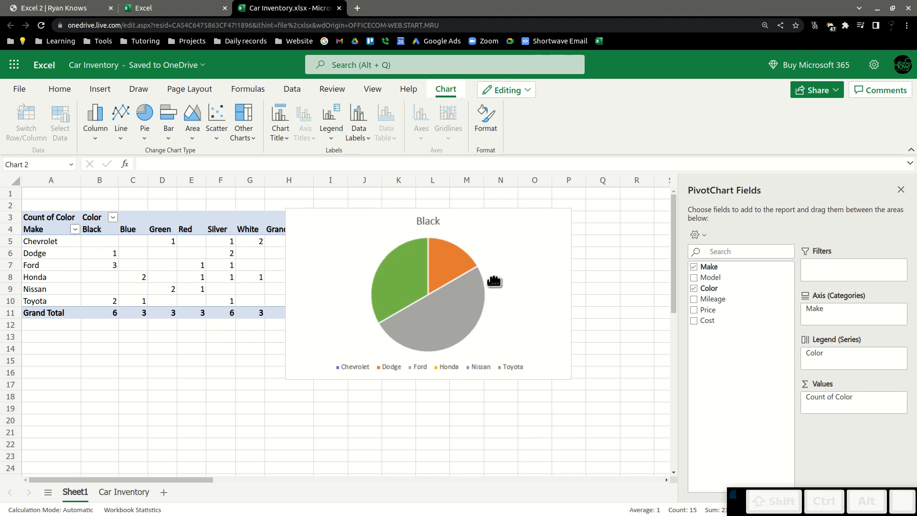
left_click(528, 269)
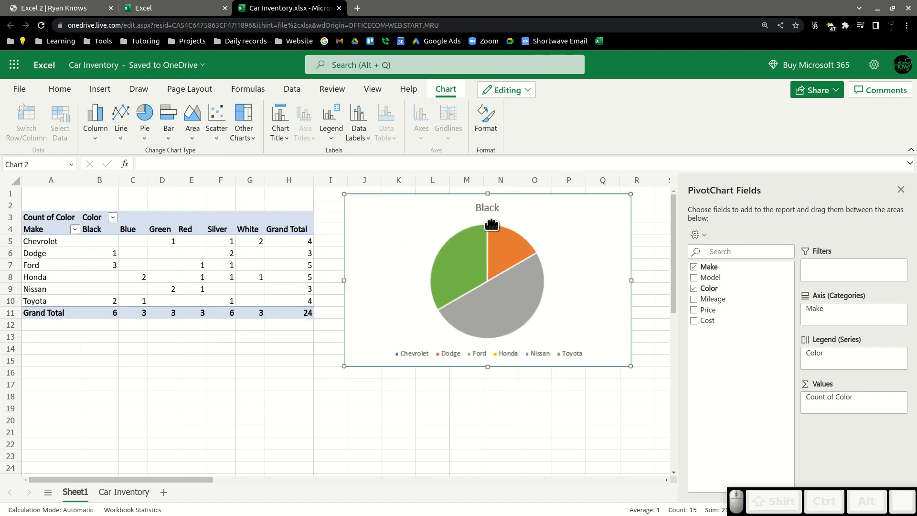
left_click(112, 217)
key("Escape")
key("Delete")
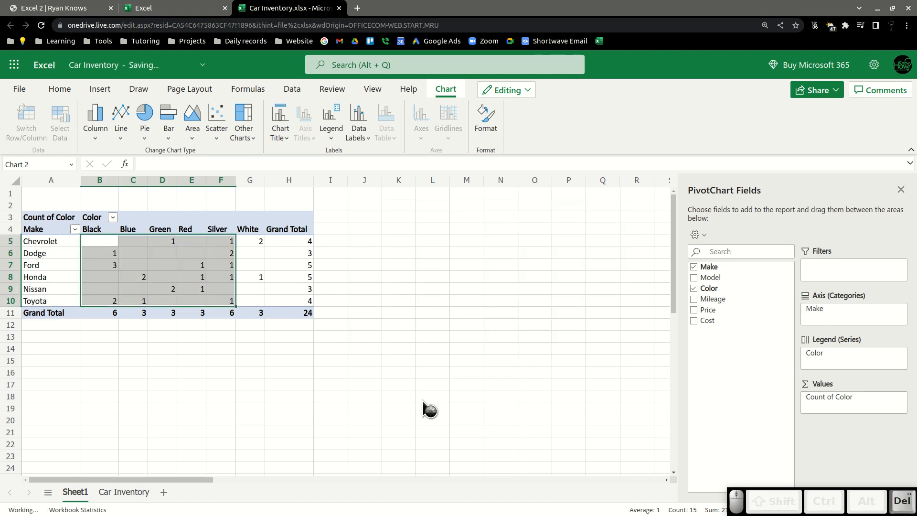
left_click(162, 265)
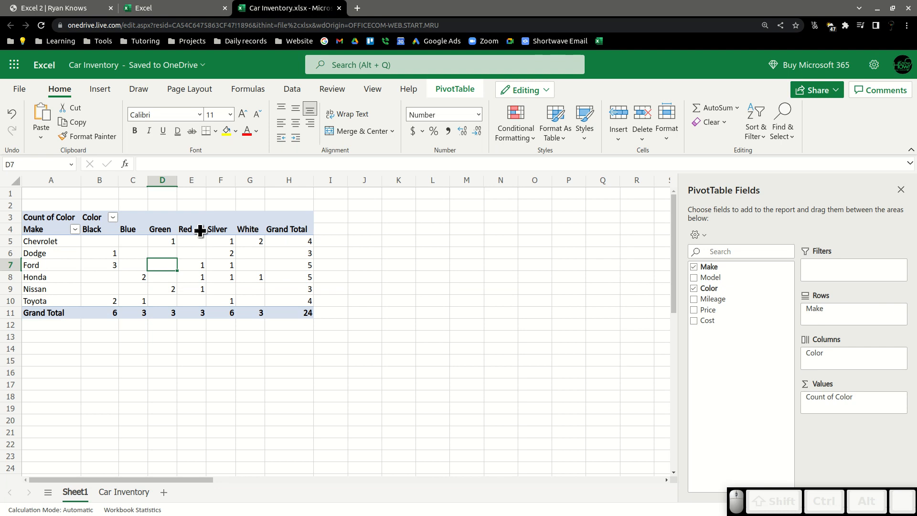
left_click(214, 225)
right_click(47, 242)
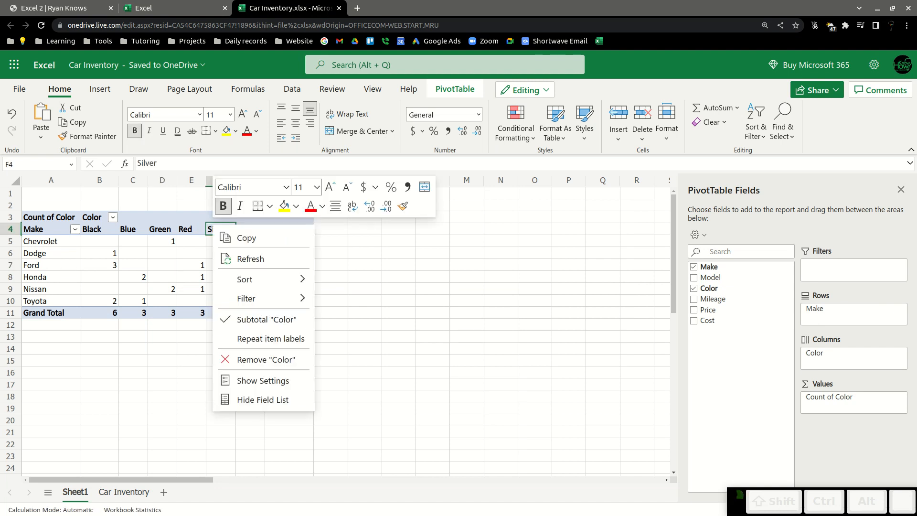
left_click(47, 243)
right_click(48, 241)
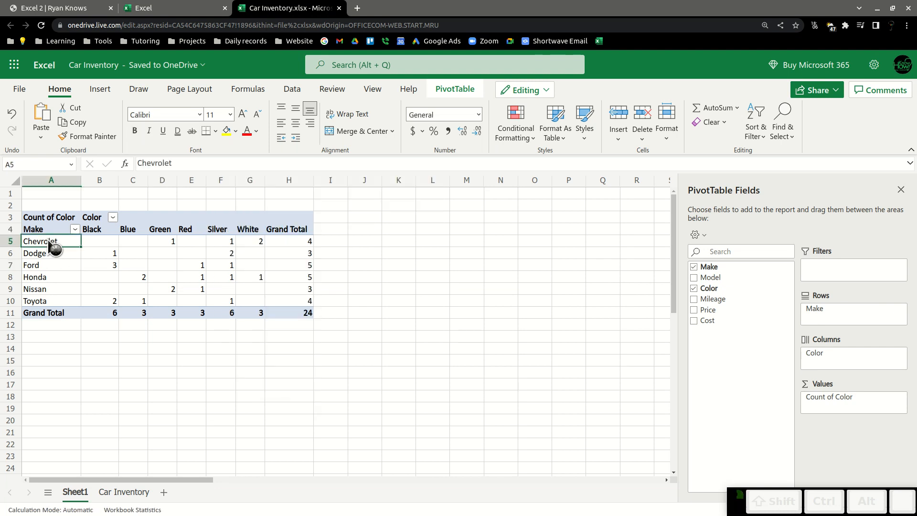
left_click(47, 239)
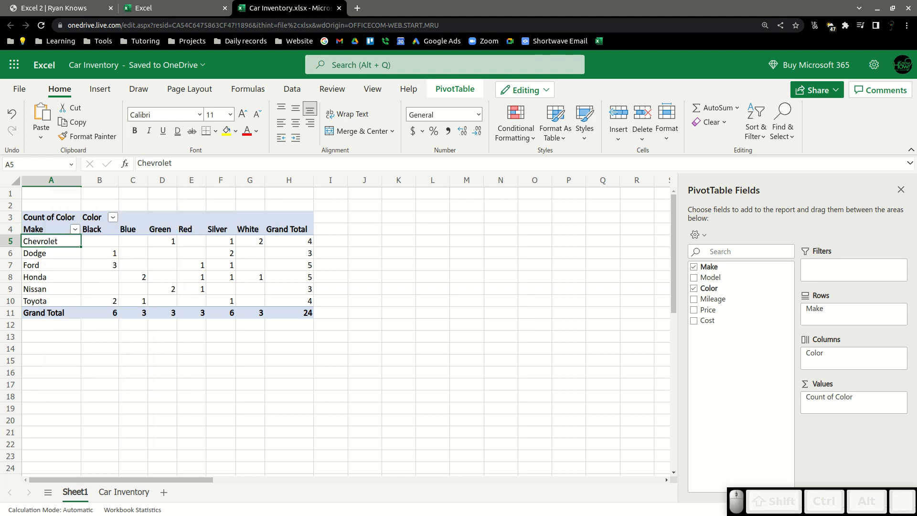
Select the make rows of counts and insert another 2-D pie chart, then delete it.
left_click_drag(62, 235, 277, 301)
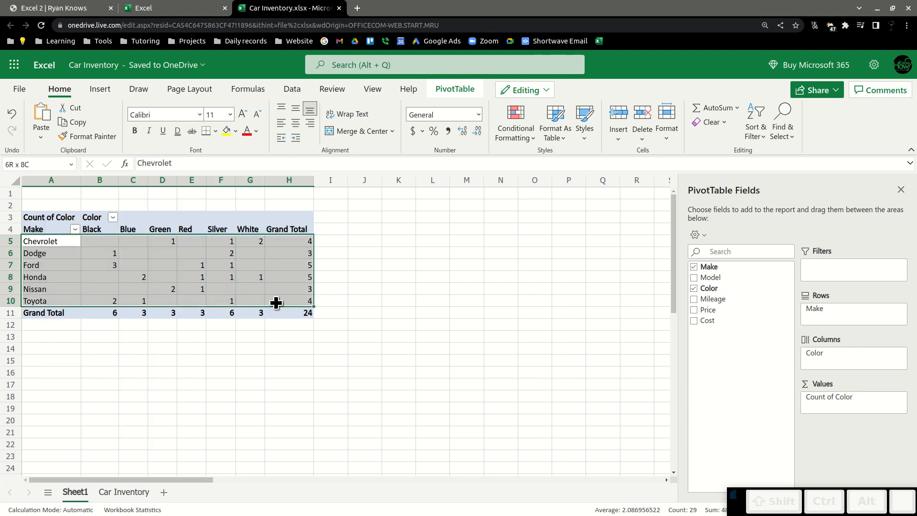
right_click(224, 267)
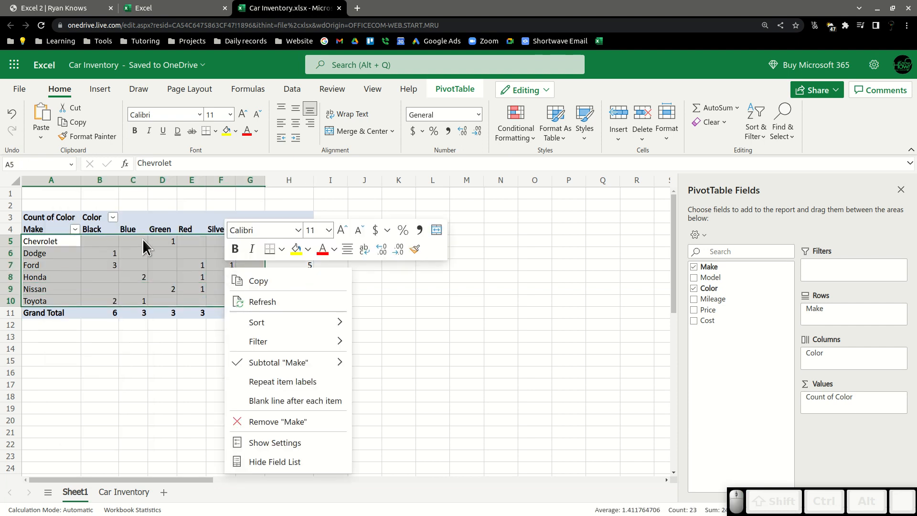
left_click(98, 87)
left_click(98, 89)
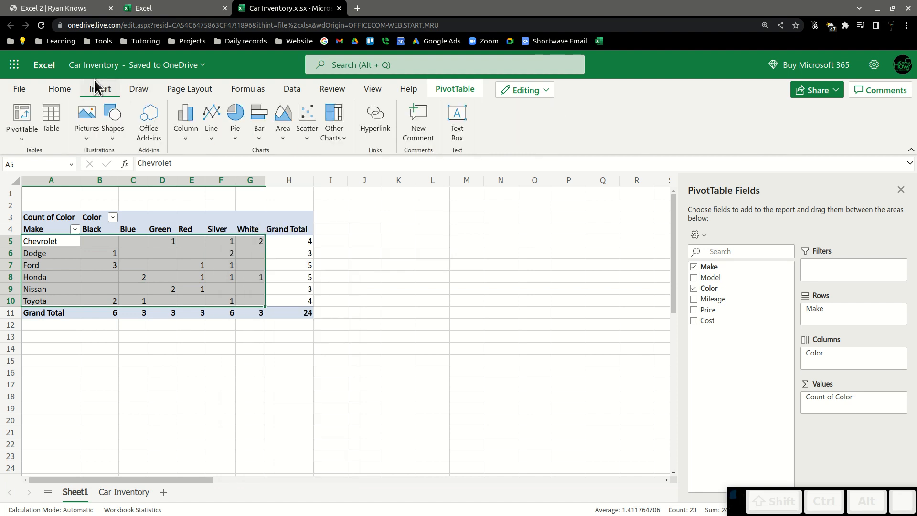
left_click(238, 119)
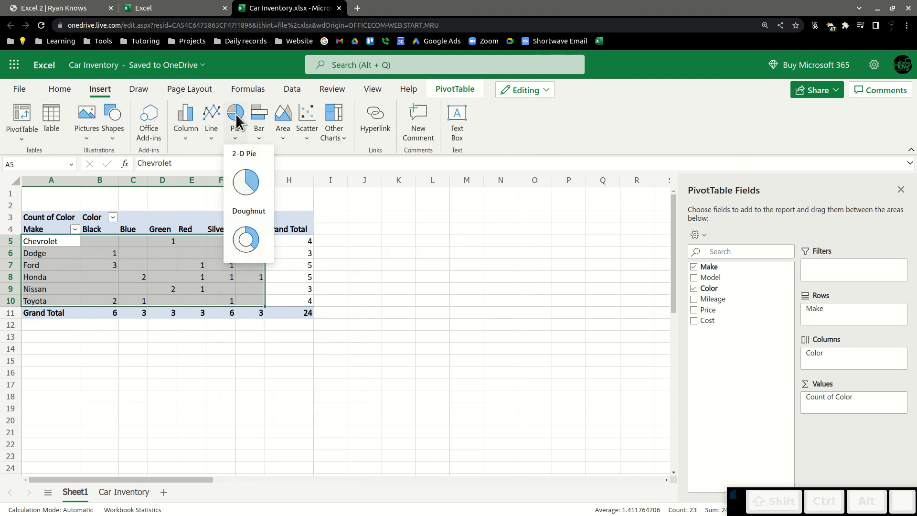
left_click(244, 181)
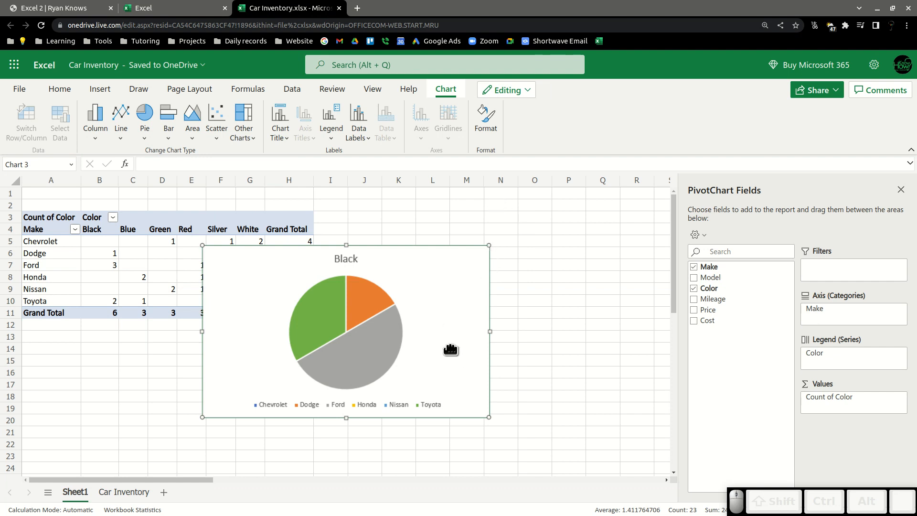
key("Delete")
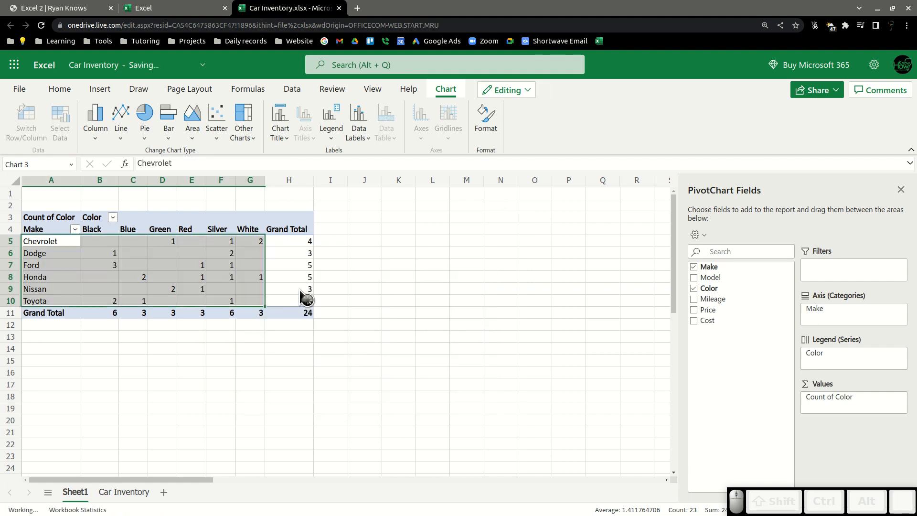
Remove Color from the Columns area and add it back to Columns.
left_click(99, 280)
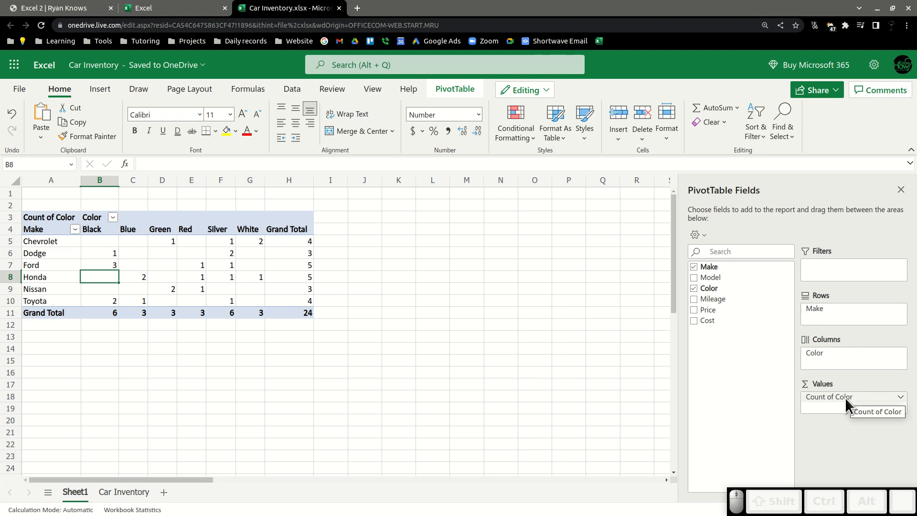
left_click_drag(809, 352, 728, 338)
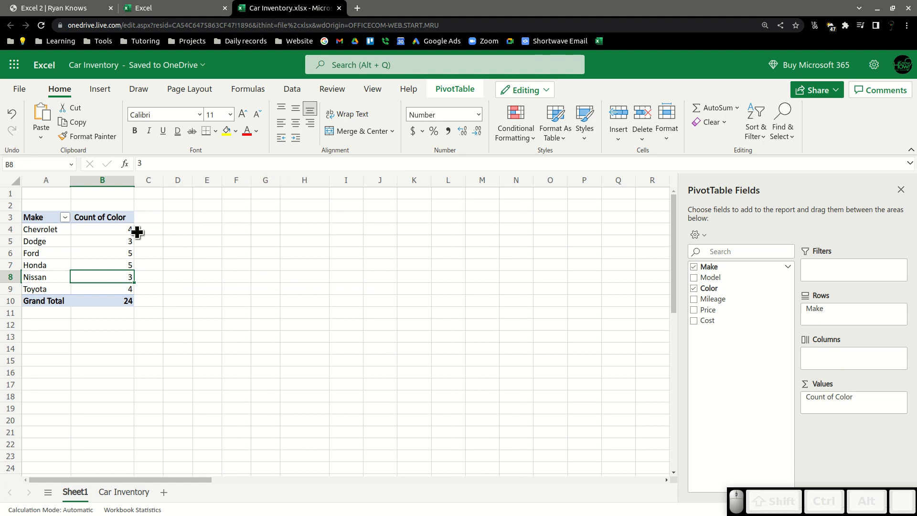
left_click(110, 231)
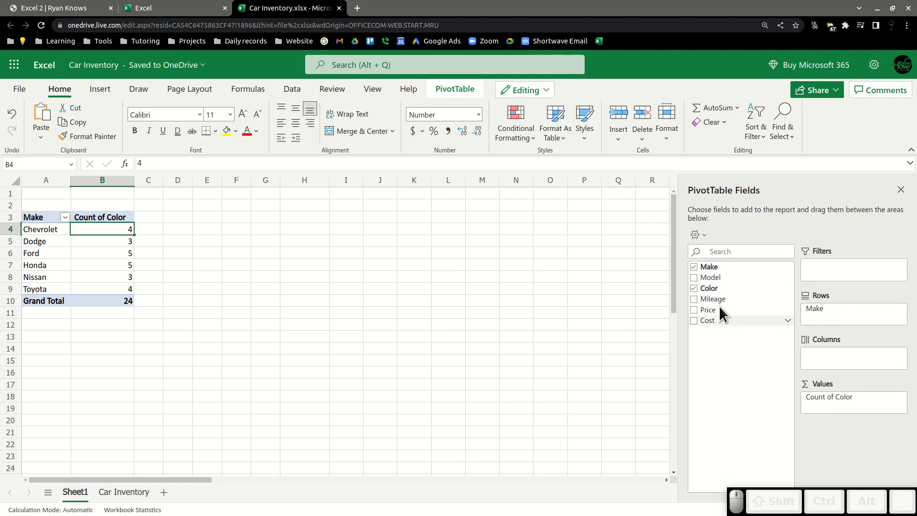
left_click_drag(697, 287, 818, 356)
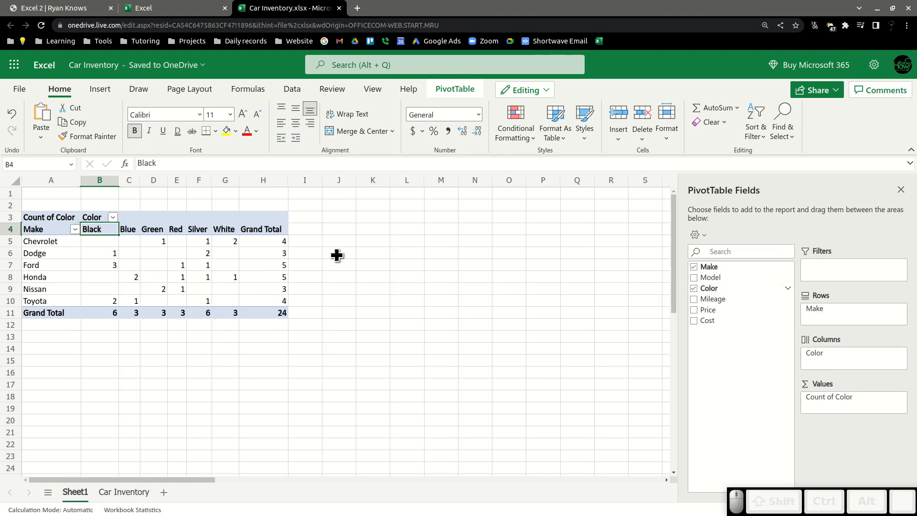
left_click(337, 256)
left_click(37, 218)
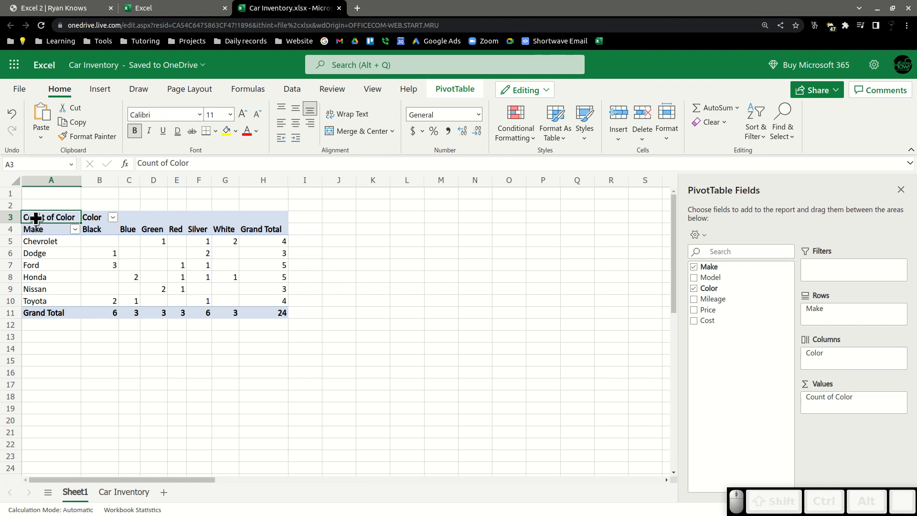
left_click(98, 90)
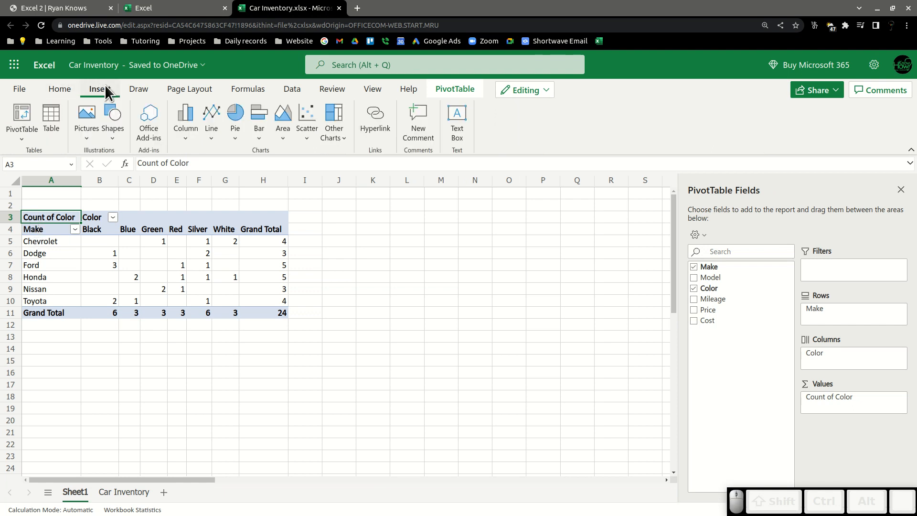
left_click(113, 217)
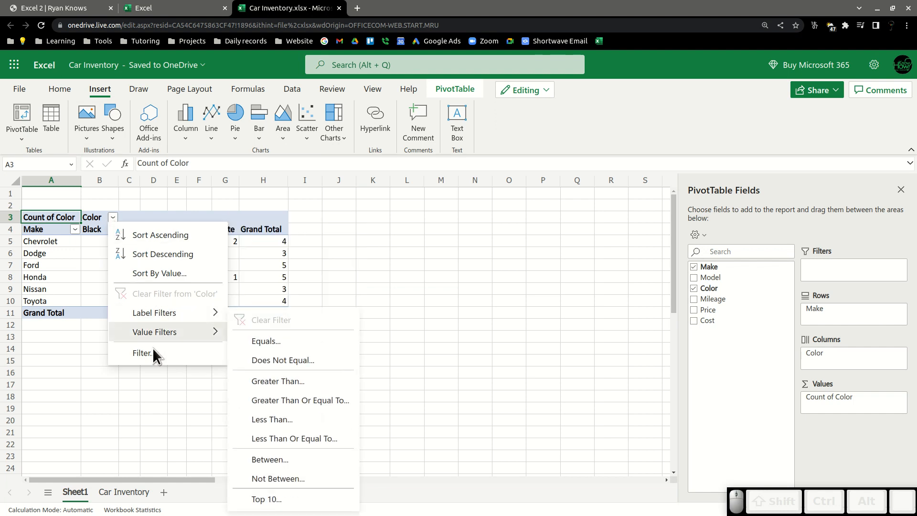
left_click(98, 262)
left_click(75, 230)
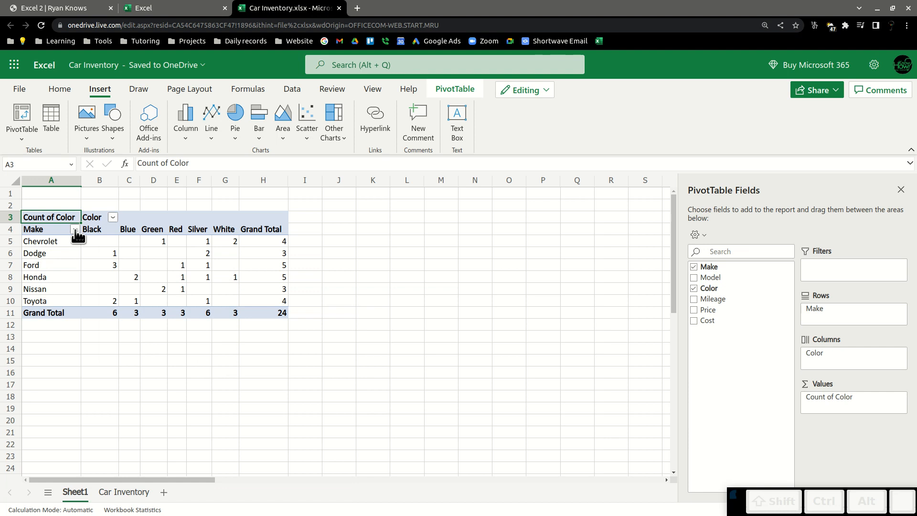
left_click(75, 230)
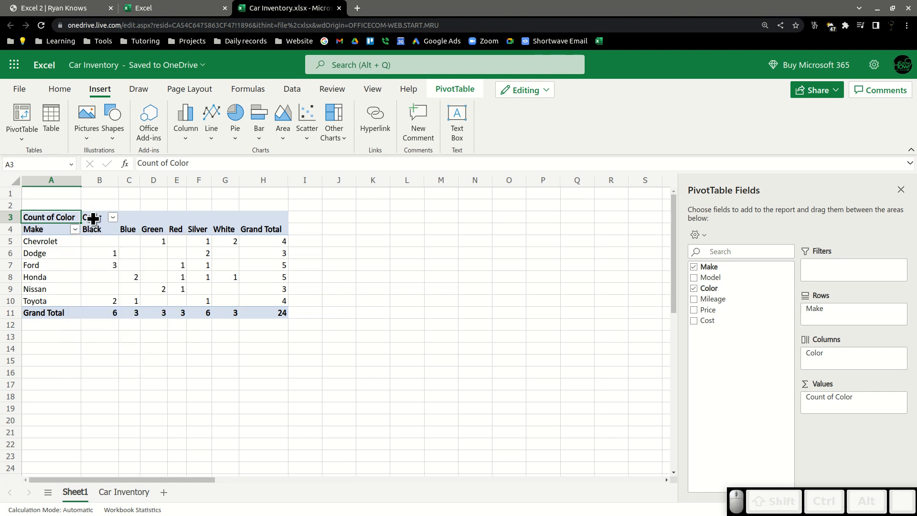
Insert a 2-D pie chart from the PivotTable once more and delete it.
left_click(236, 122)
left_click(246, 183)
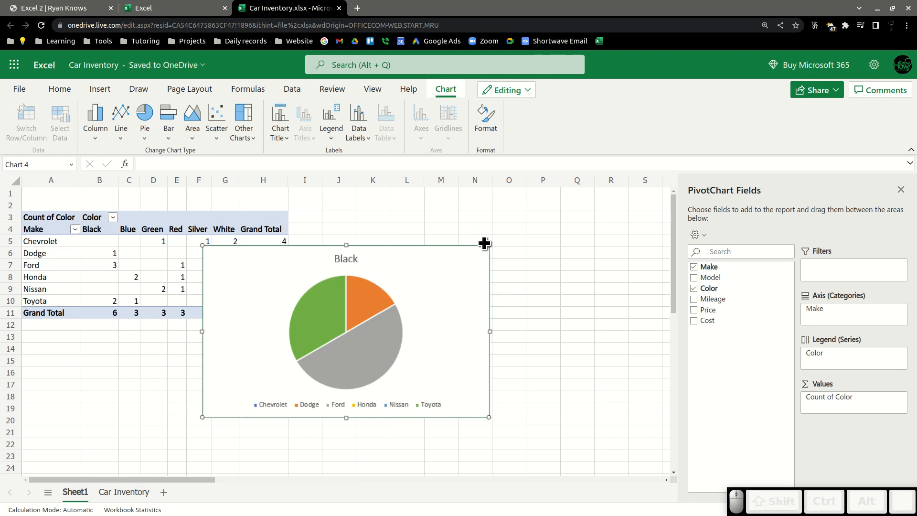
key("Delete")
left_click(387, 301)
left_click(399, 346)
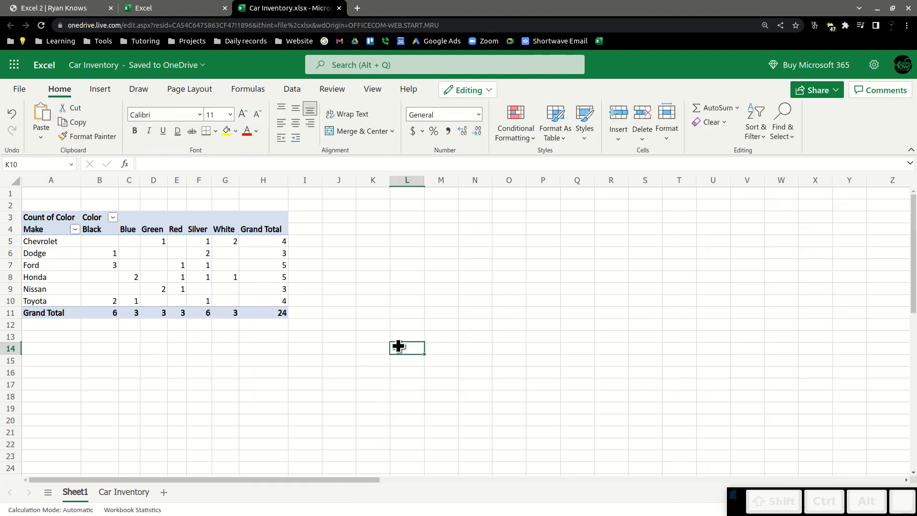
left_click(346, 253)
left_click(256, 375)
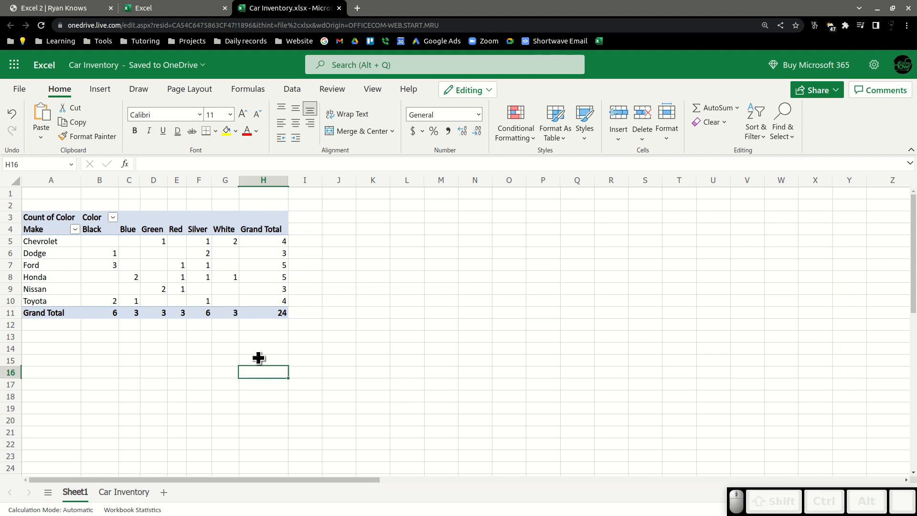
left_click_drag(115, 243, 240, 296)
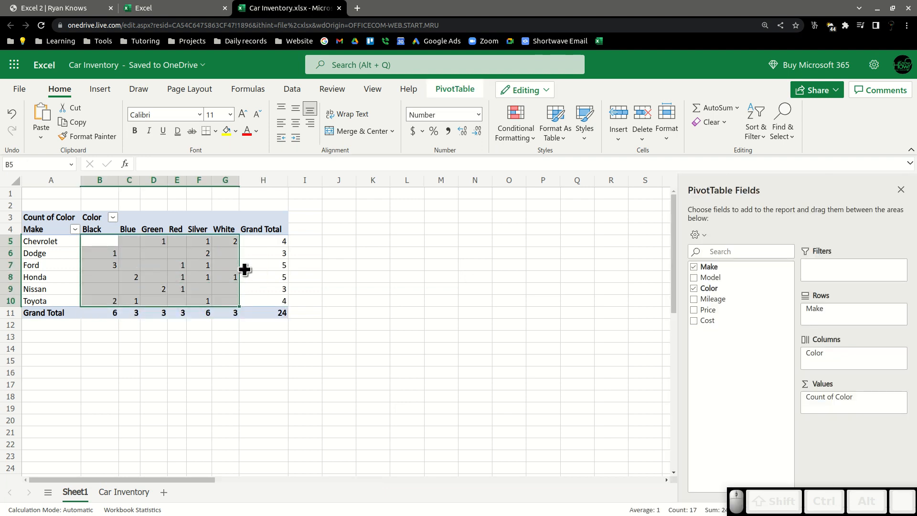
left_click(222, 374)
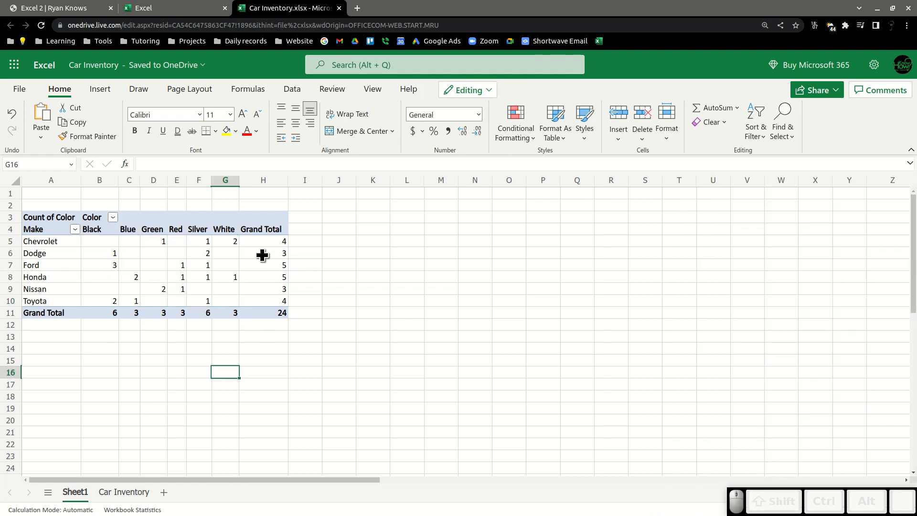
left_click(237, 245)
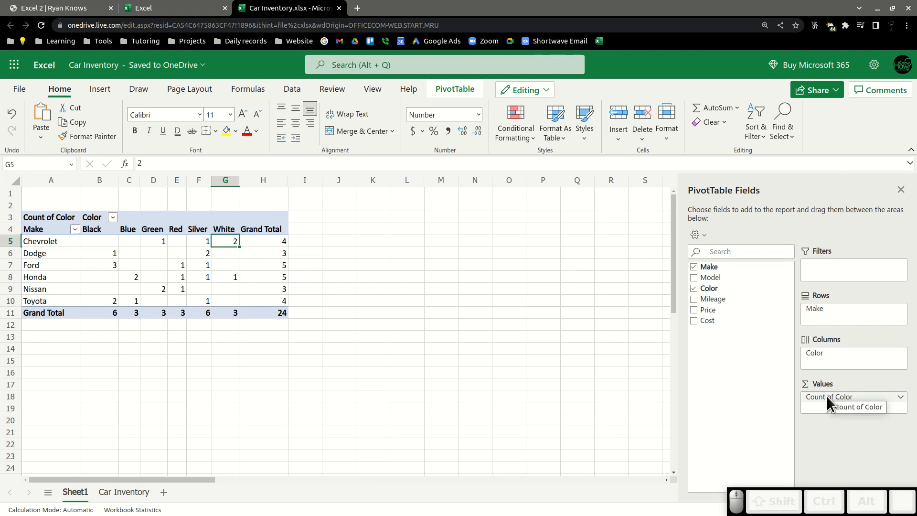
Remove Color from the Values and Columns areas, and add Mileage to the Values area.
left_click_drag(830, 396, 732, 368)
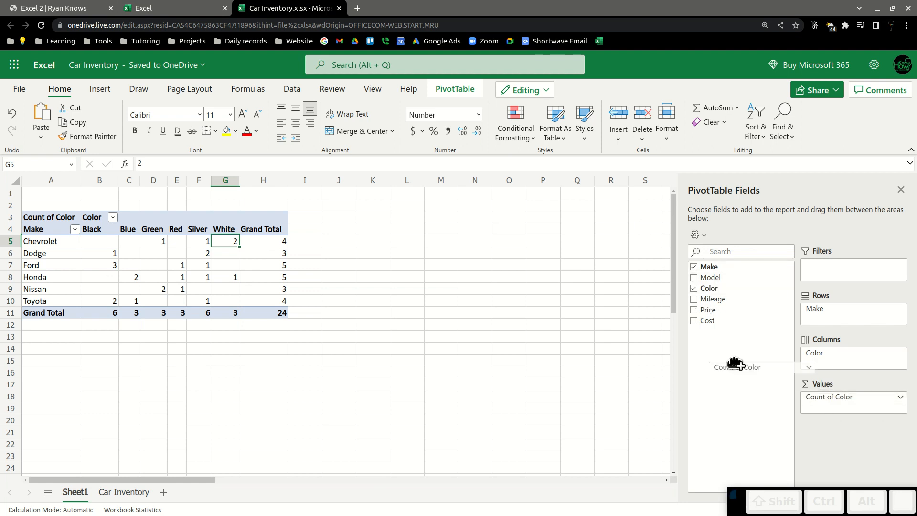
left_click_drag(822, 357, 735, 343)
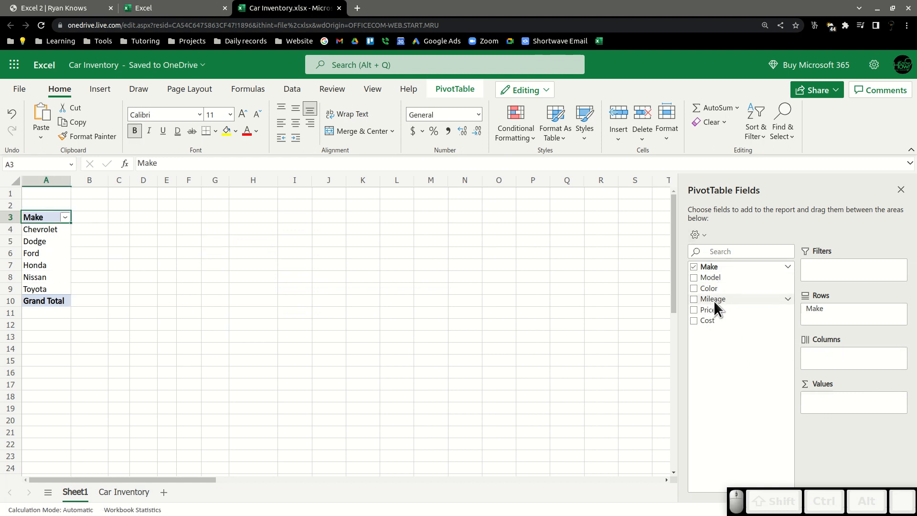
left_click_drag(714, 300, 825, 407)
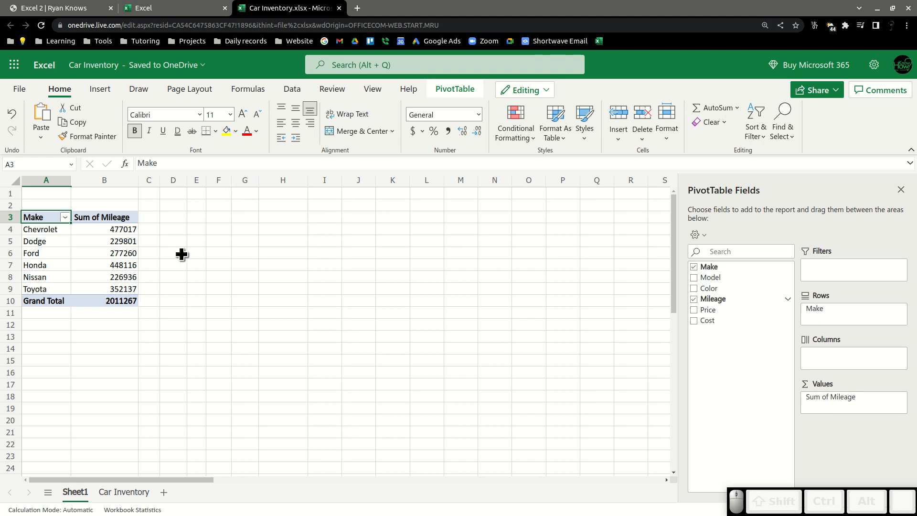
left_click(826, 396)
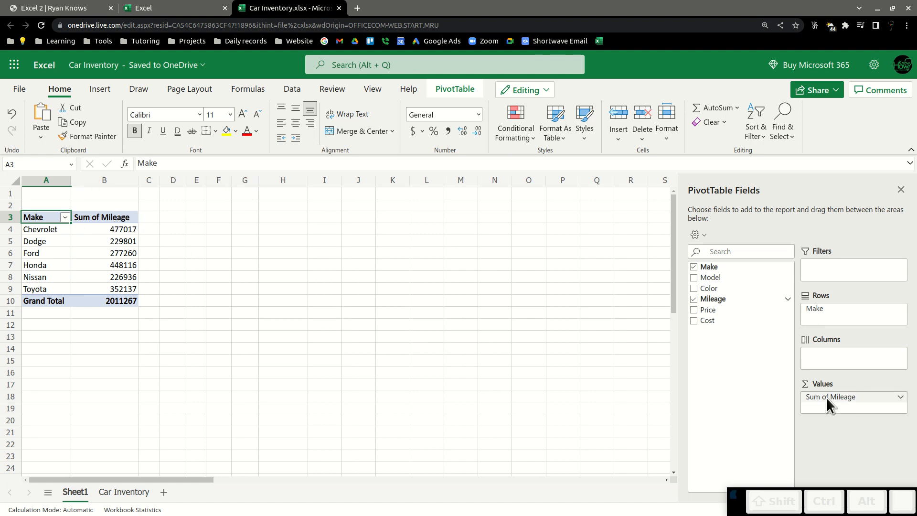
left_click(899, 399)
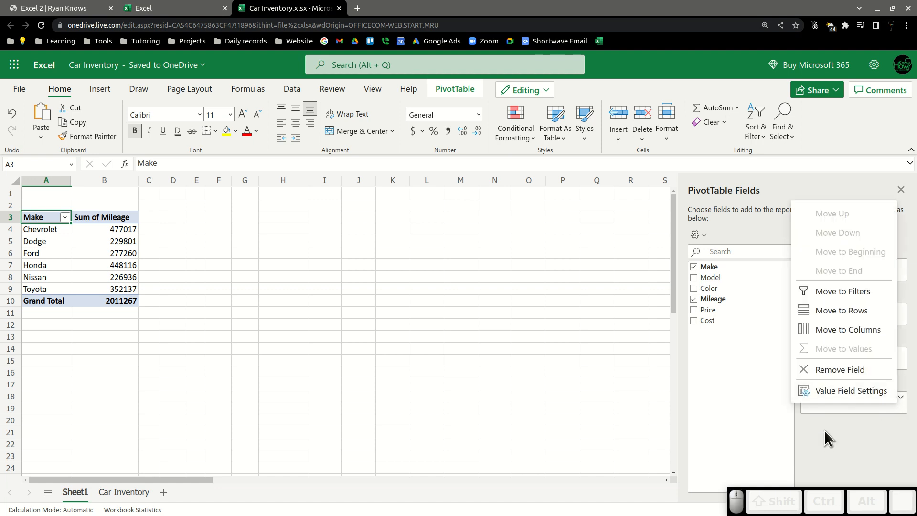
left_click(826, 393)
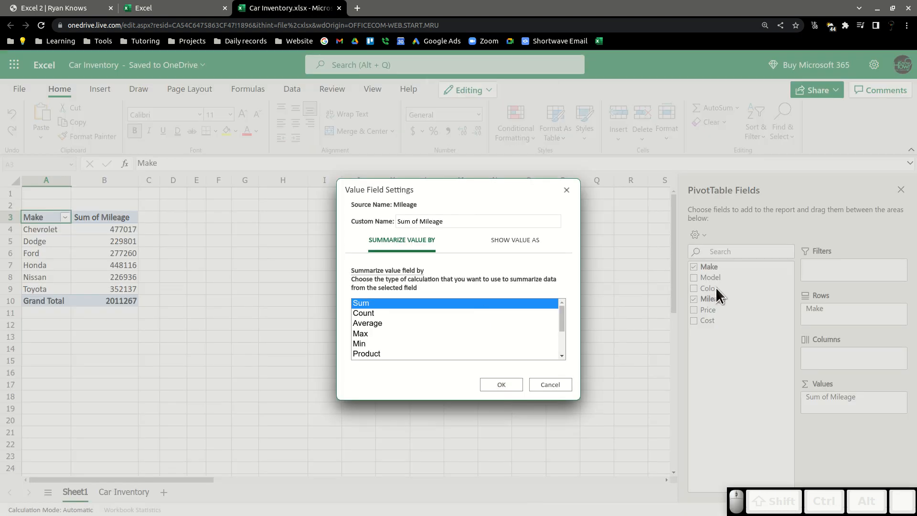
left_click(538, 382)
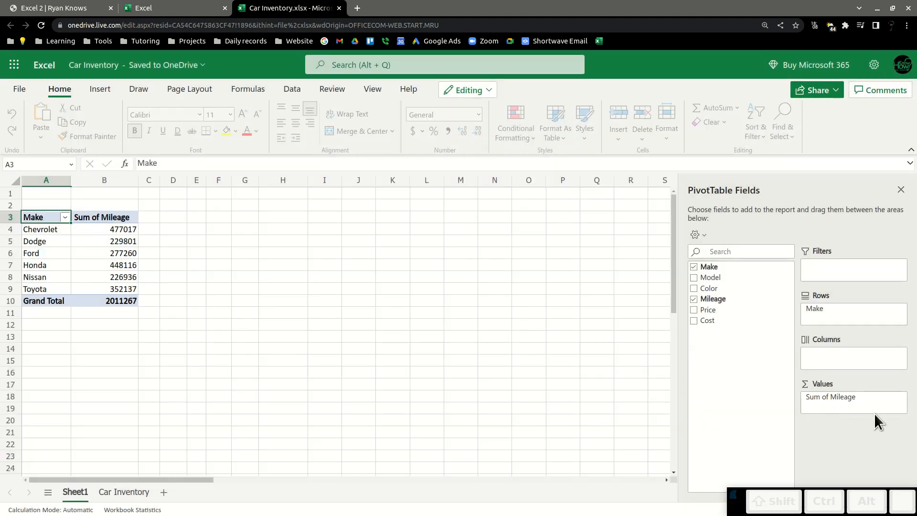
Change the Mileage value field to summarize by Average.
left_click(901, 397)
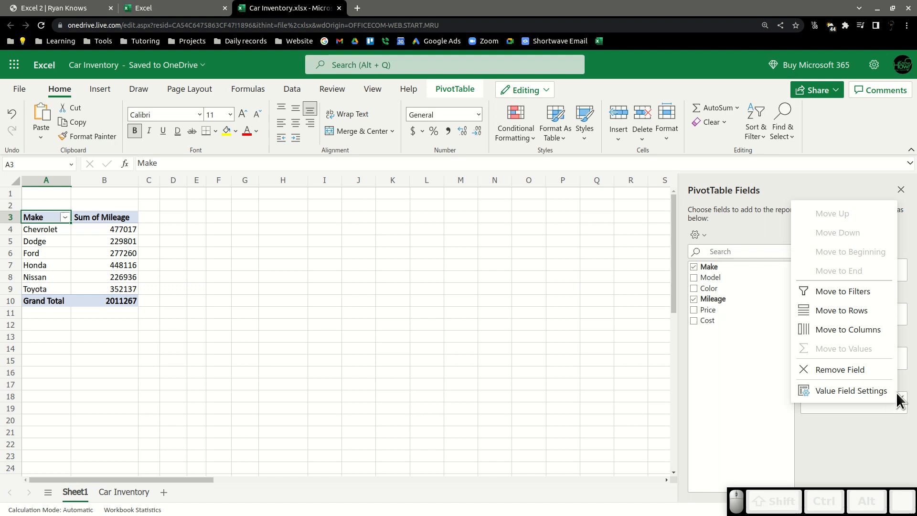
left_click(845, 391)
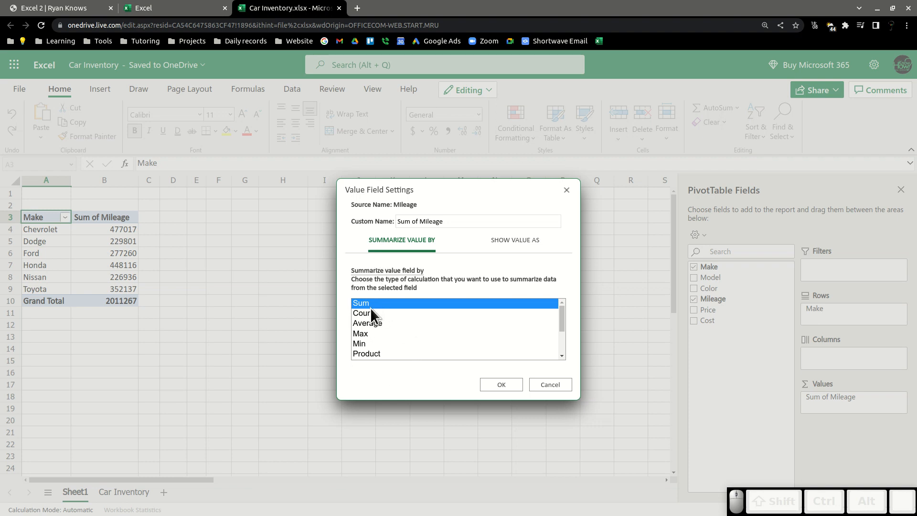
left_click(370, 323)
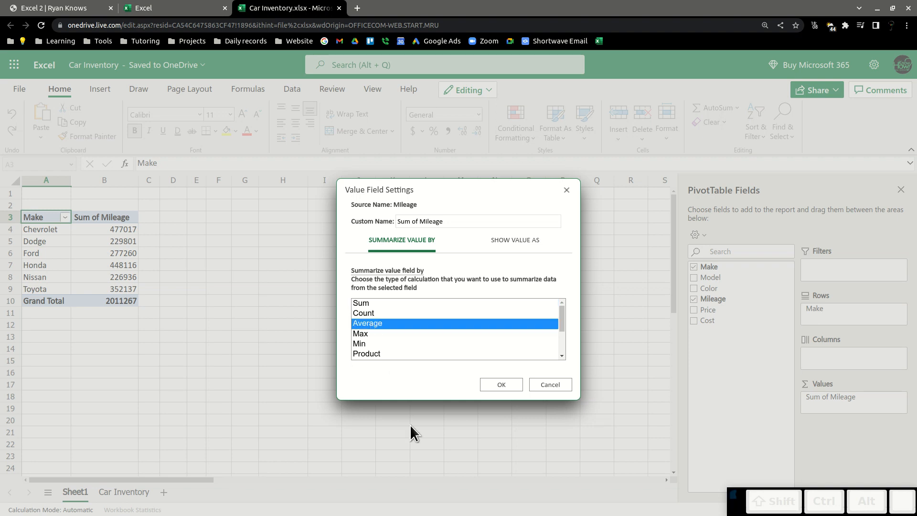
left_click(511, 383)
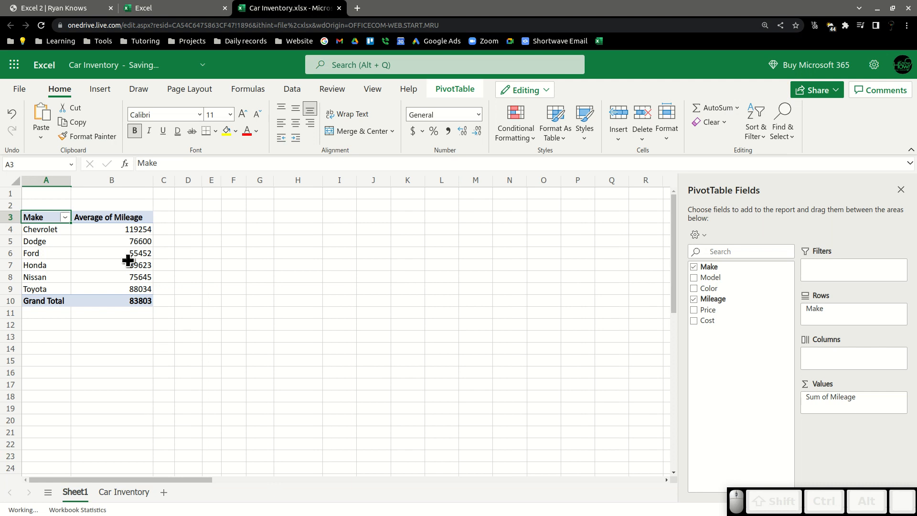
Sort the makes by average mileage in ascending order.
left_click(37, 231)
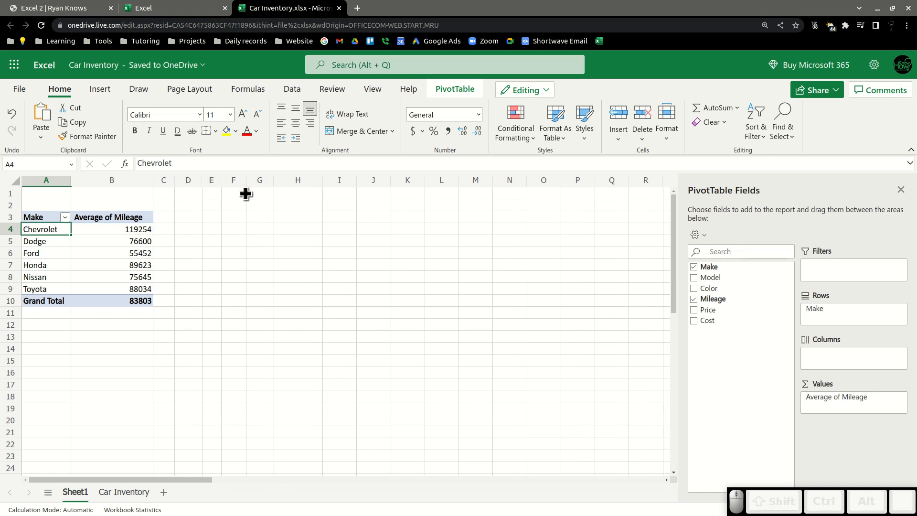
left_click(125, 216)
right_click(124, 215)
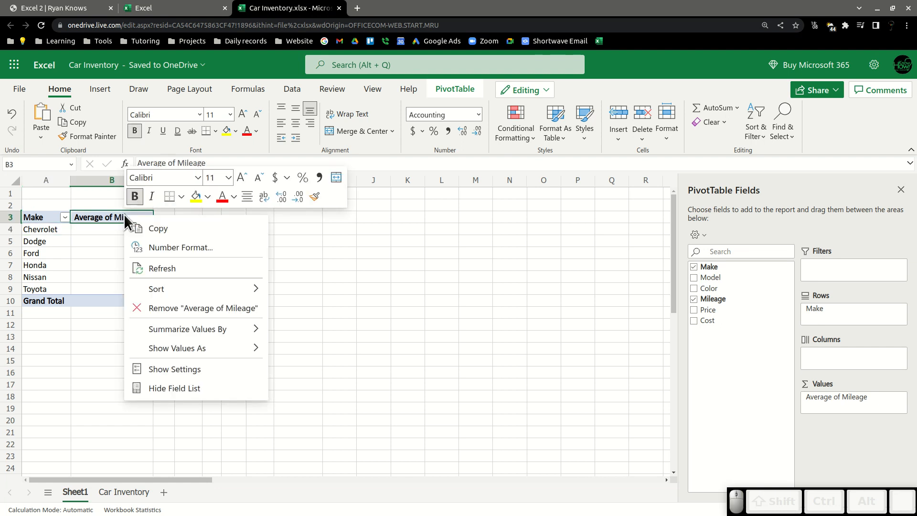
mouse_move(217, 291)
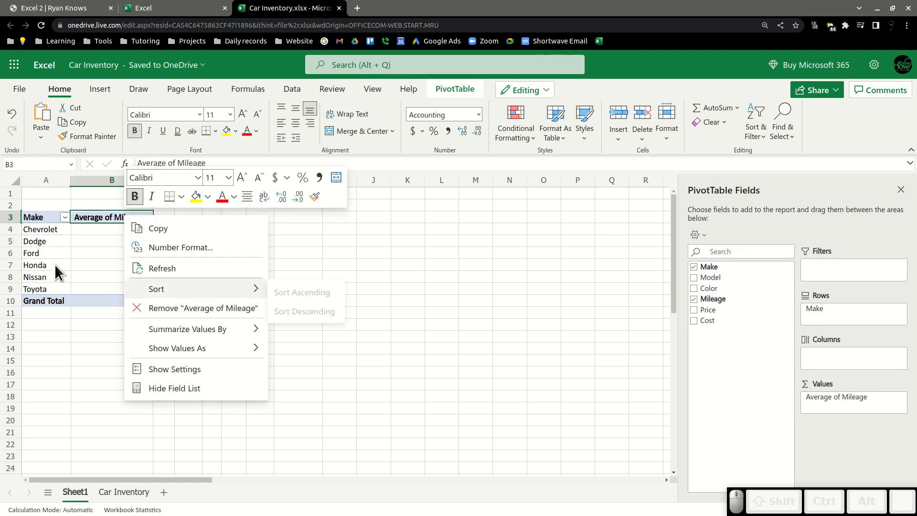
left_click(87, 228)
left_click(139, 230)
right_click(140, 230)
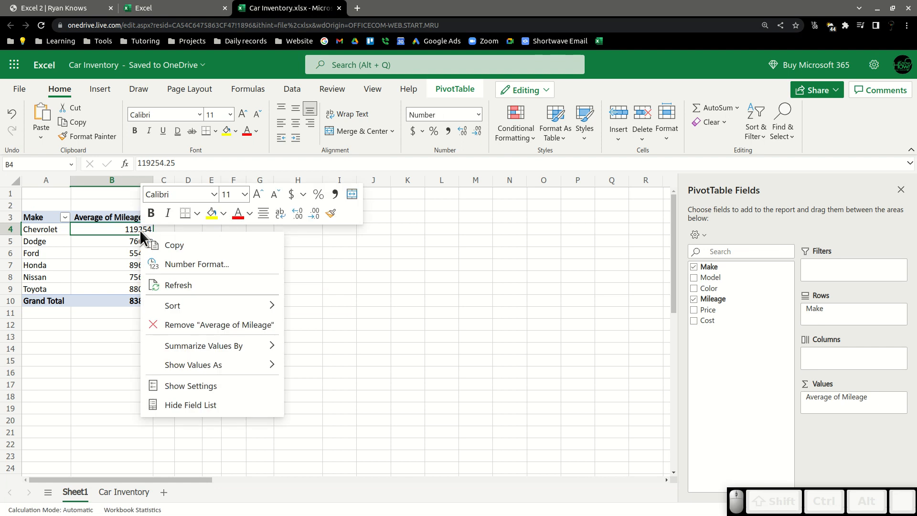
mouse_move(214, 303)
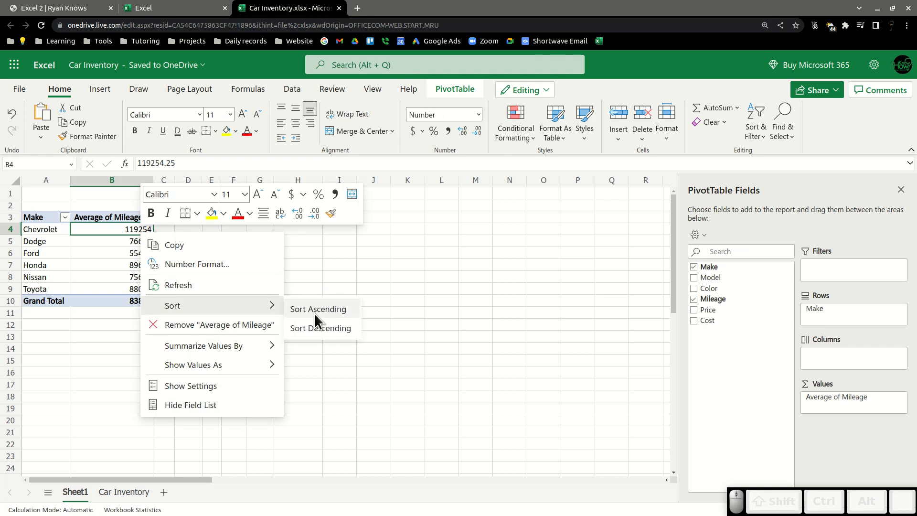
left_click(314, 310)
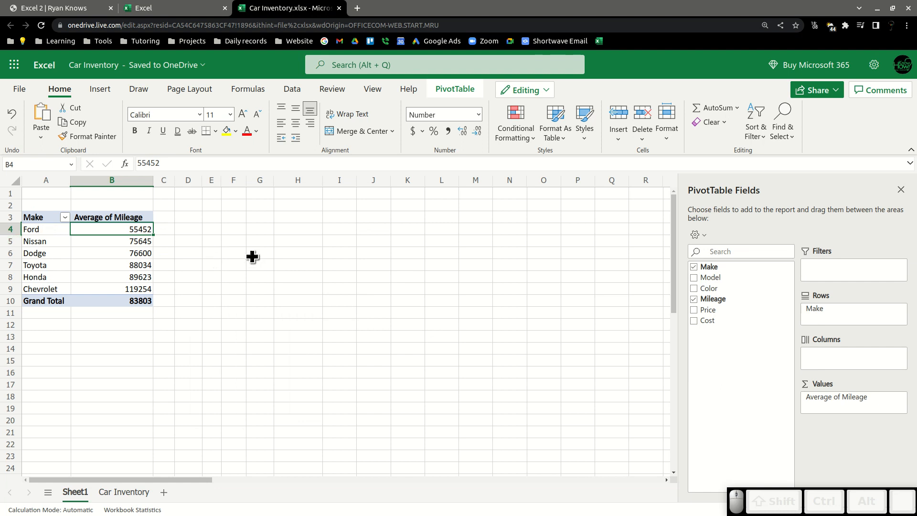
Add Model to the Rows area and place it beneath Make.
left_click(66, 231)
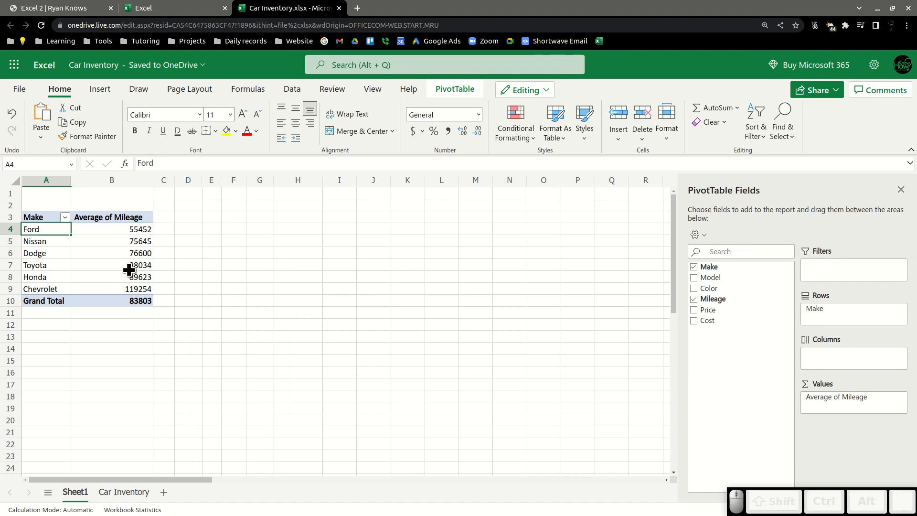
left_click(132, 234)
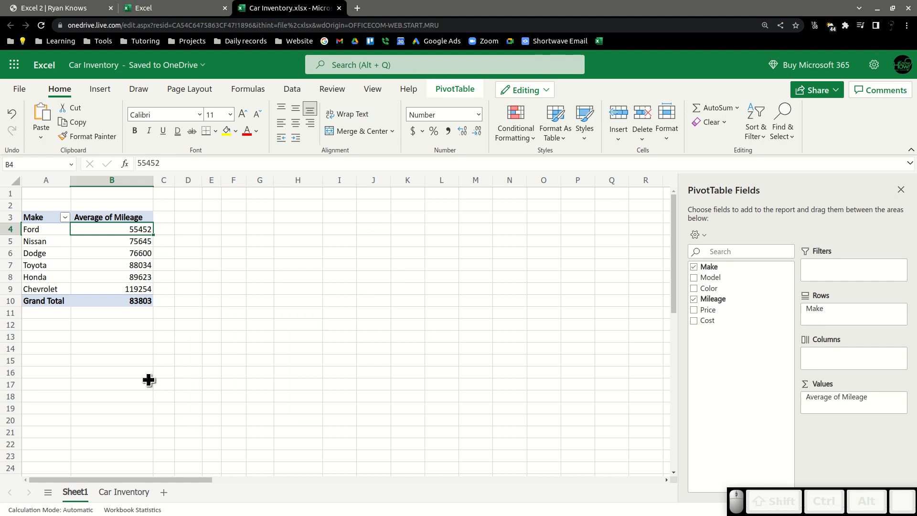
left_click(116, 290)
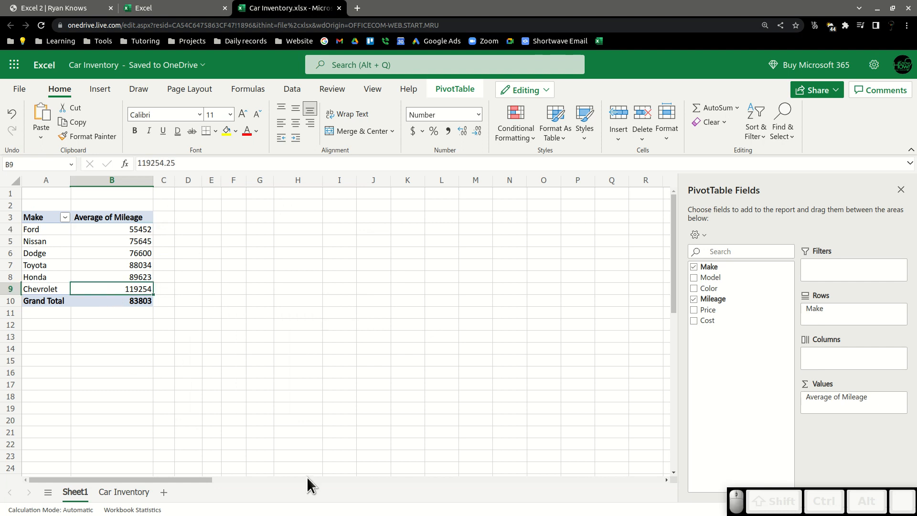
left_click(98, 301)
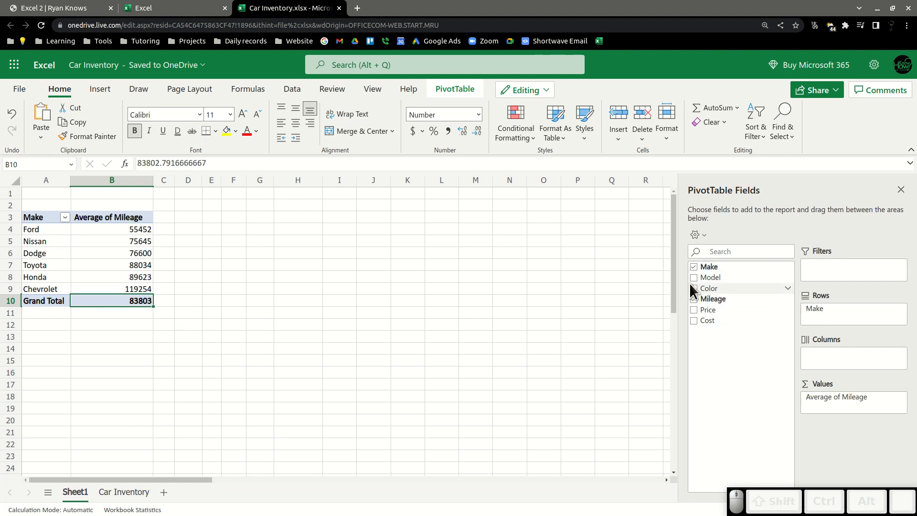
left_click_drag(709, 279, 841, 311)
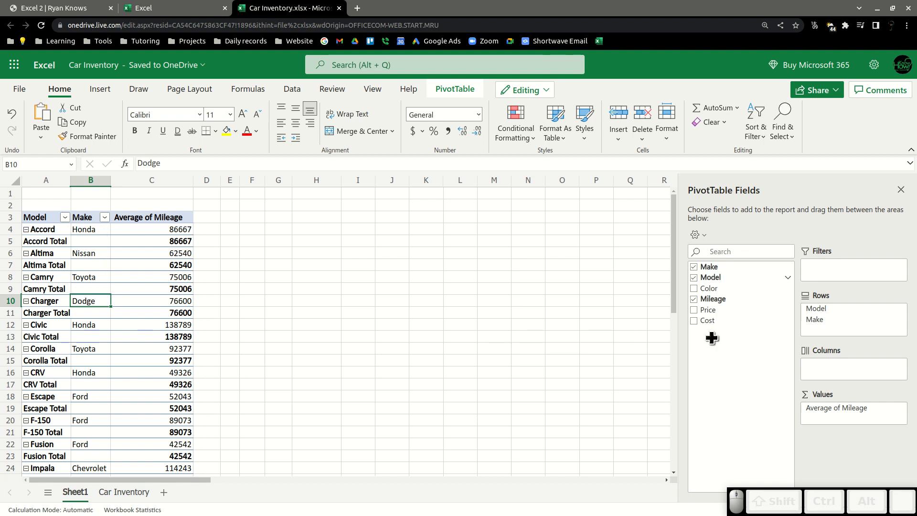
left_click_drag(818, 308, 827, 334)
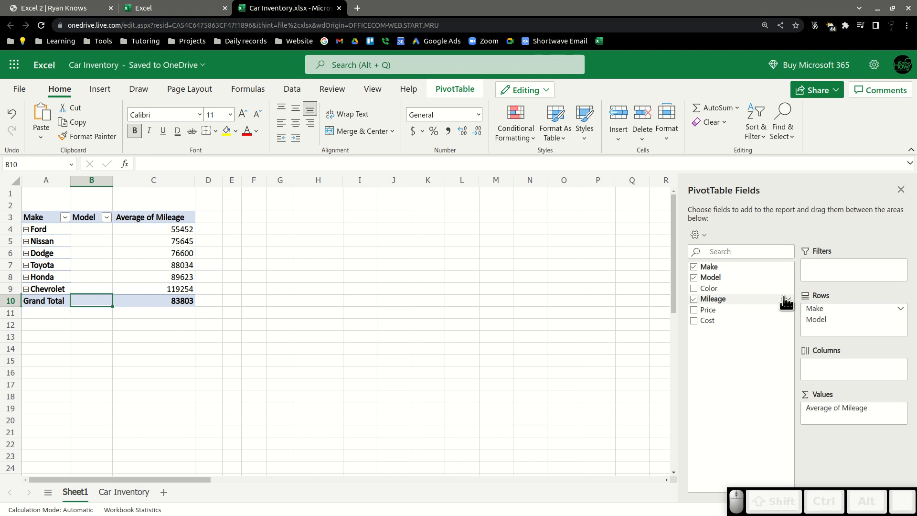
Expand the Ford group to view its models, then collapse it again.
left_click(26, 230)
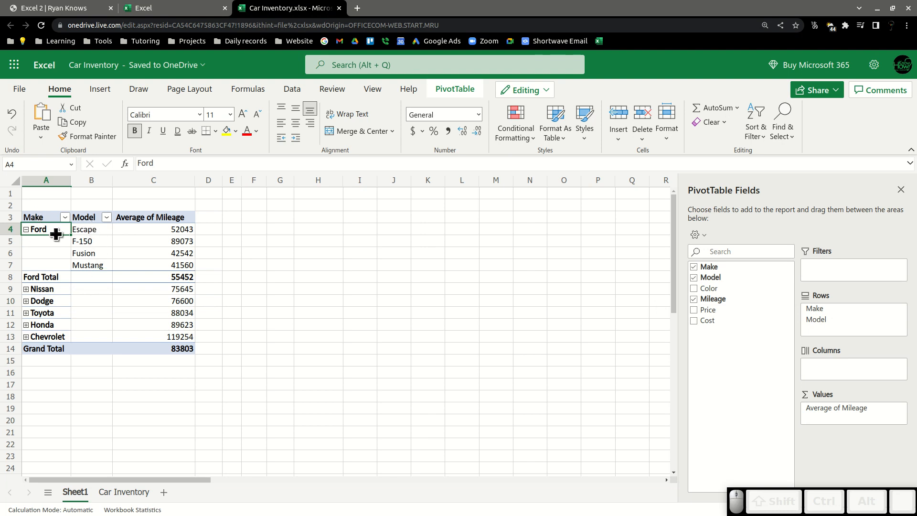
left_click(82, 253)
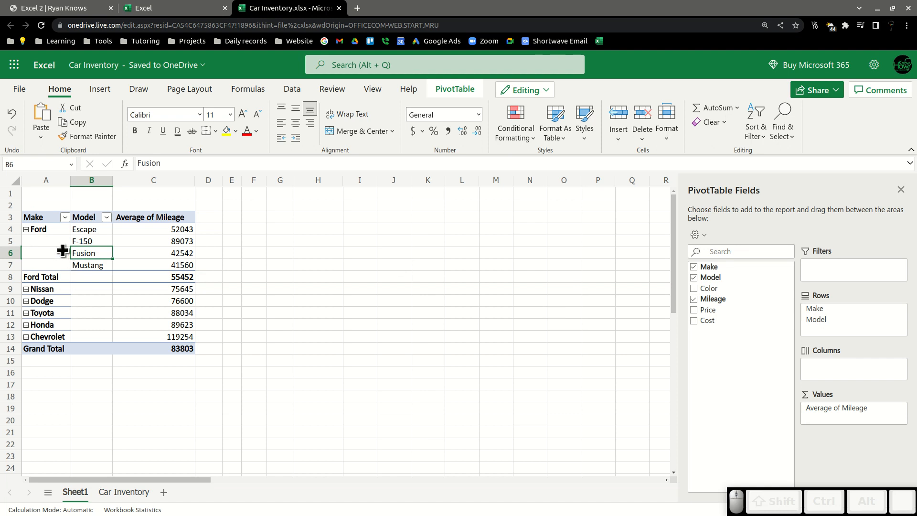
left_click(27, 231)
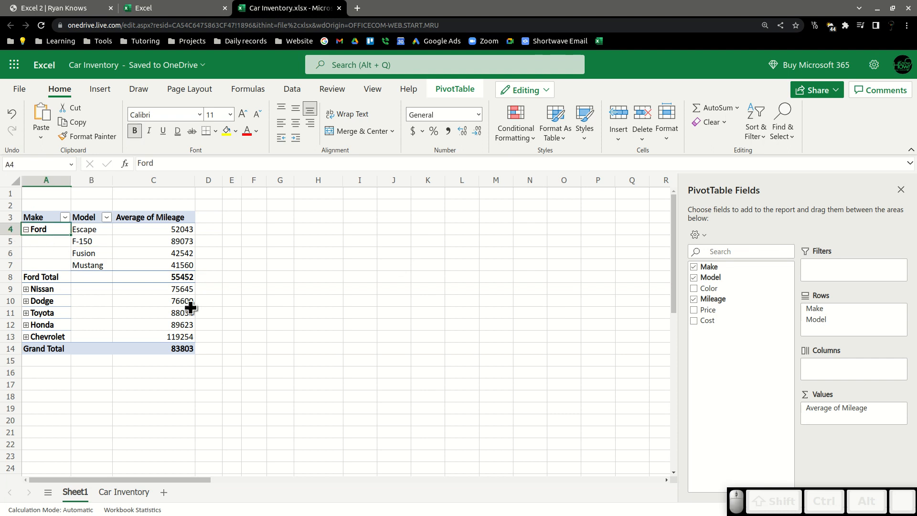
left_click(26, 229)
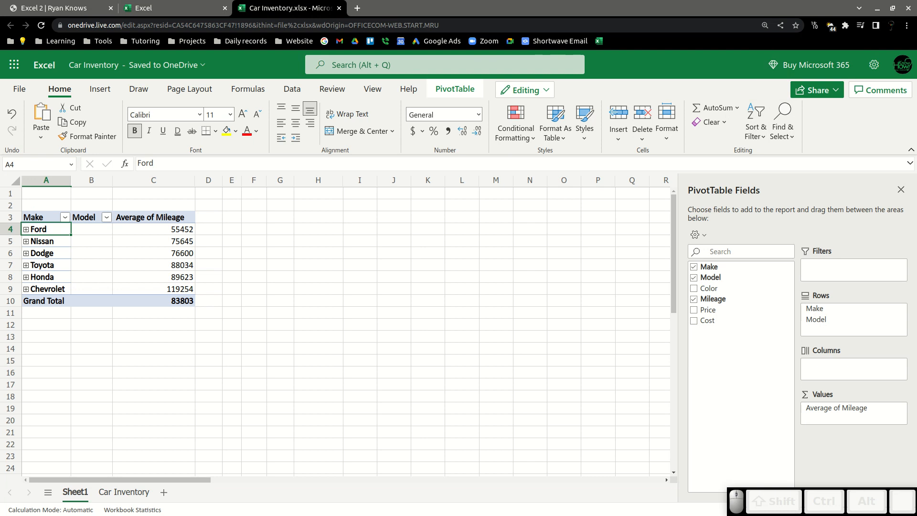
Copy the workbook's web address from the browser's address bar.
left_click(167, 28)
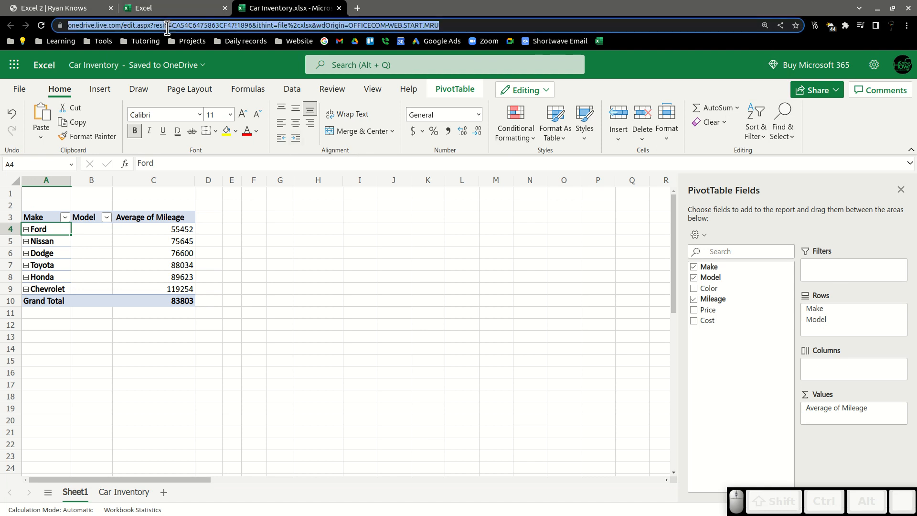
key("ctrl+c")
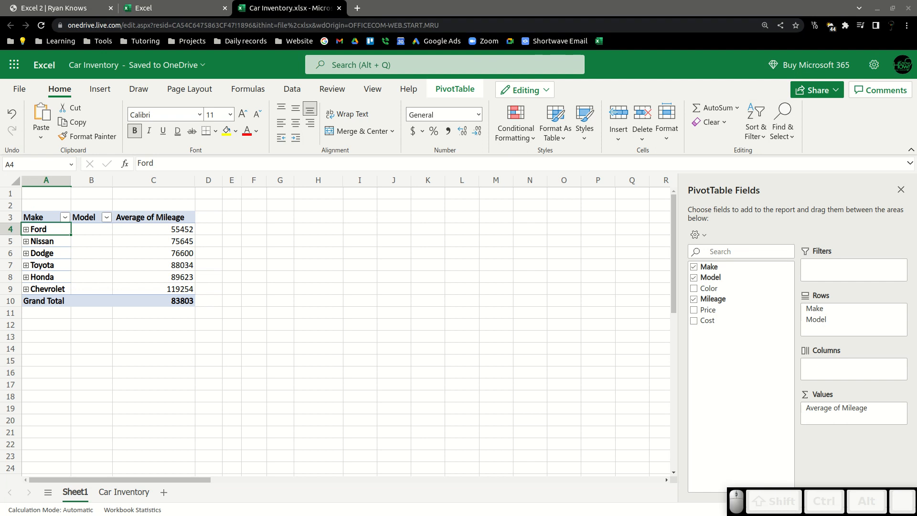
key("ctrl+v")
key("Return")
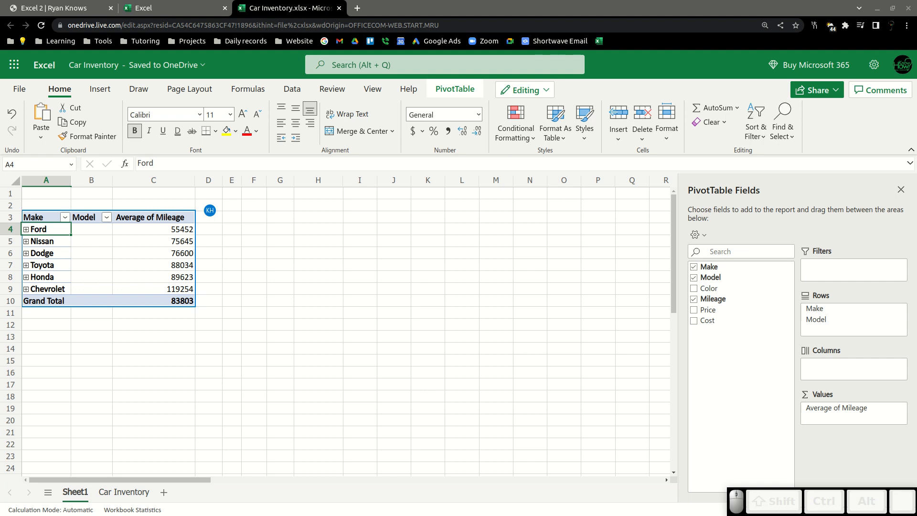
Remove Model and Mileage from the PivotTable and add Color to the Columns area.
left_click(693, 277)
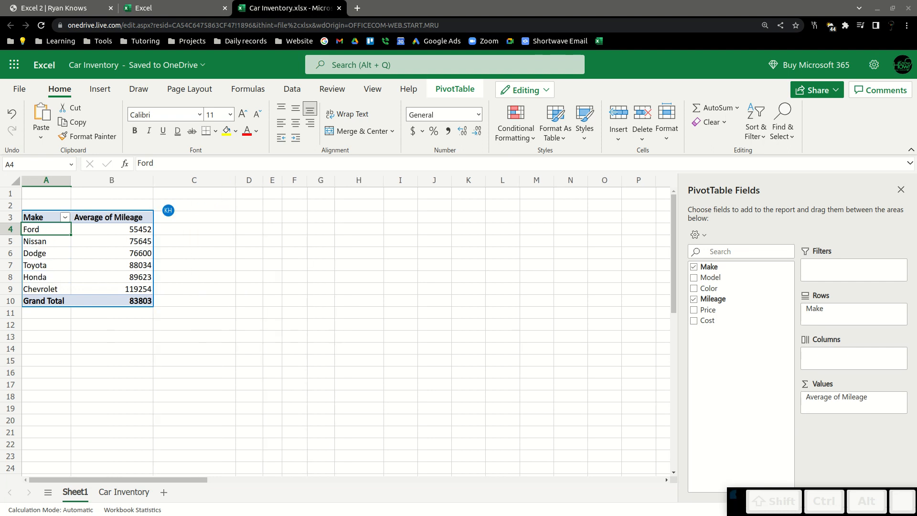
left_click(694, 299)
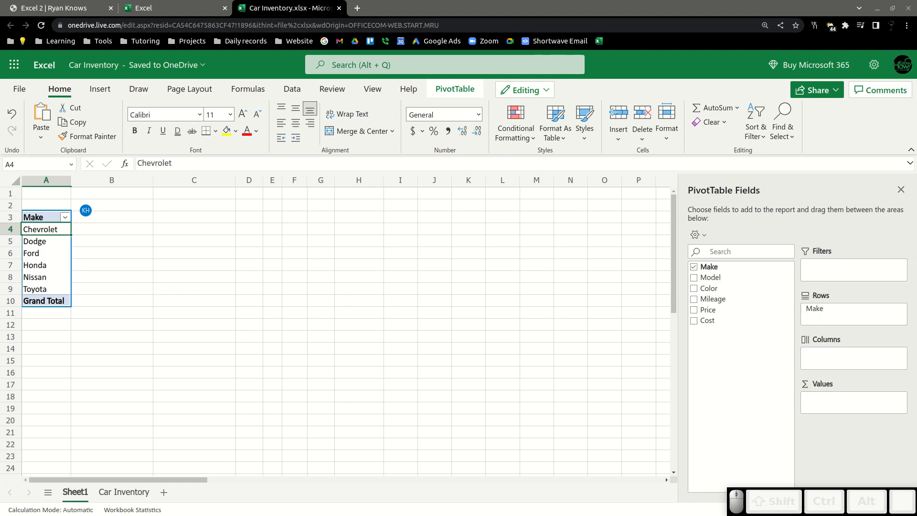
left_click_drag(709, 289, 853, 358)
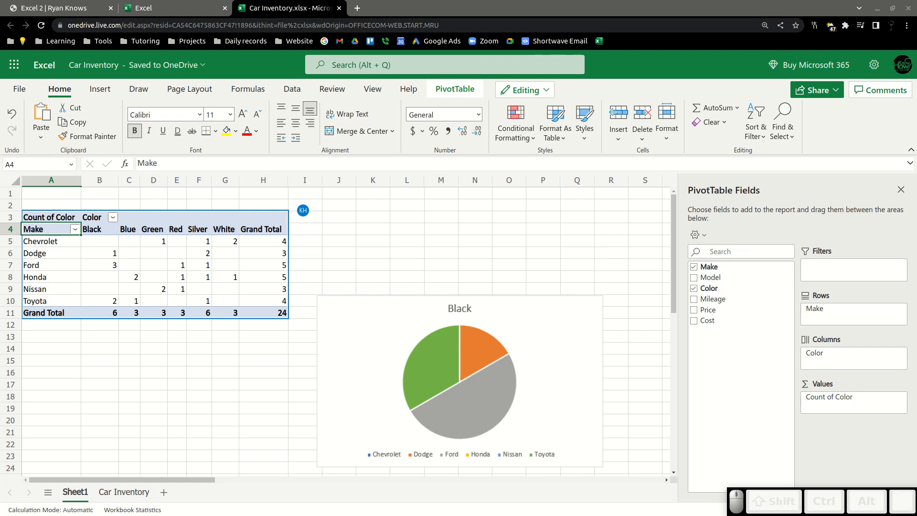
Delete the pie chart and remove Count of Color from the Values area.
left_click(459, 380)
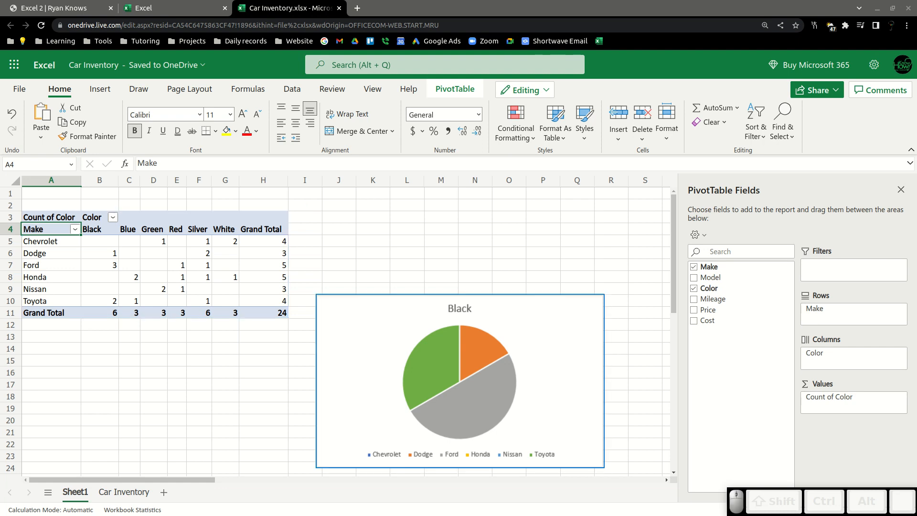
left_click_drag(459, 381, 457, 376)
left_click(457, 377)
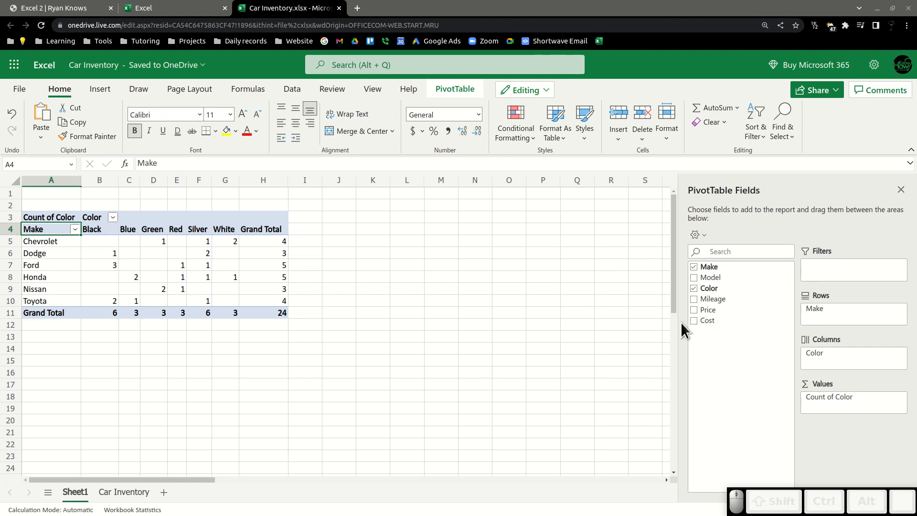
left_click_drag(822, 396, 748, 390)
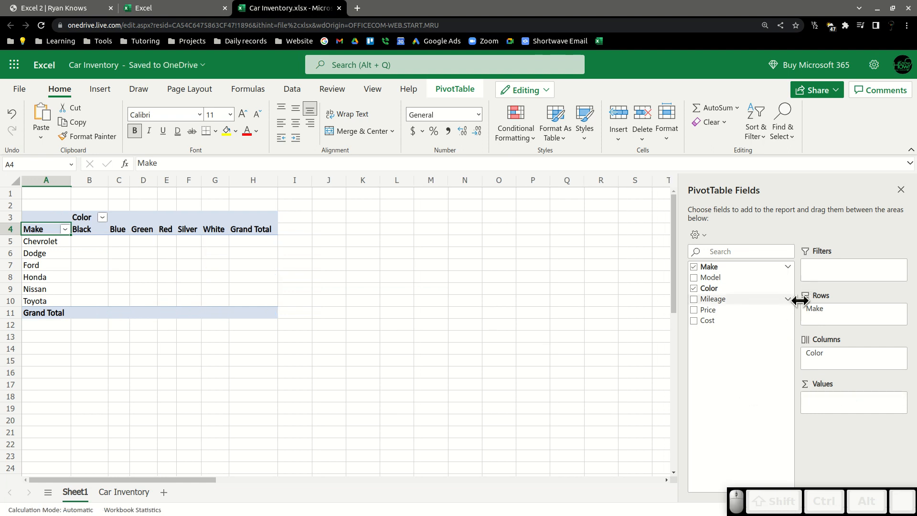
Move Color into the Filters area and add Cost to the Values area.
mouse_move(814, 352)
left_mouse_down()
mouse_move(835, 256)
mouse_move(833, 275)
left_mouse_up()
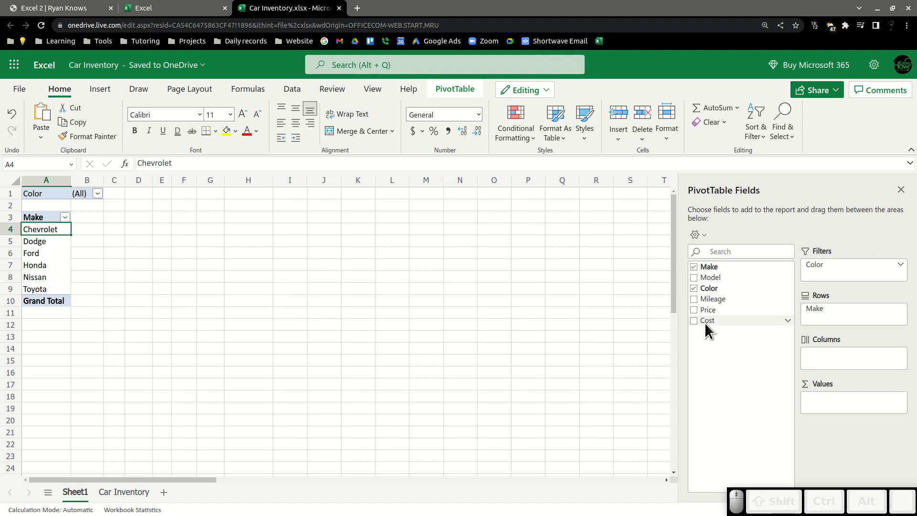
left_click_drag(704, 322, 829, 409)
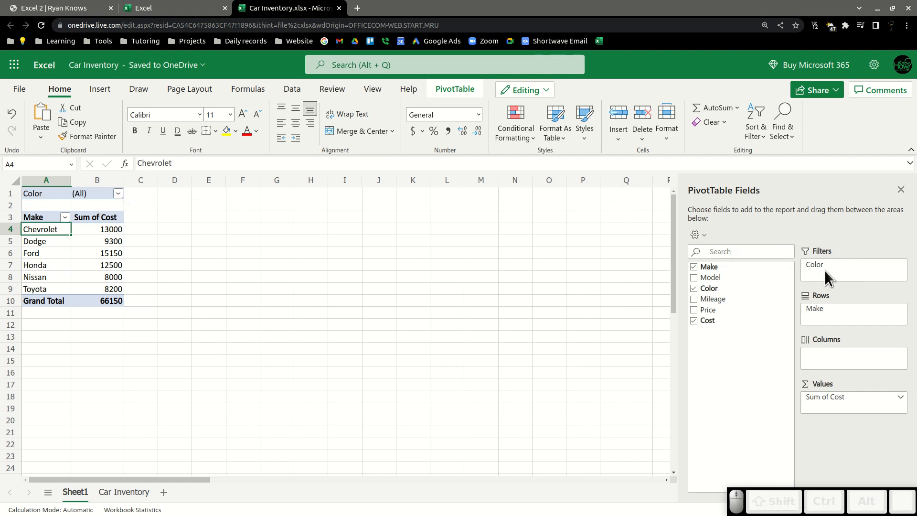
Filter the PivotTable by Color to show only Blue, Green and White cars.
left_click(118, 193)
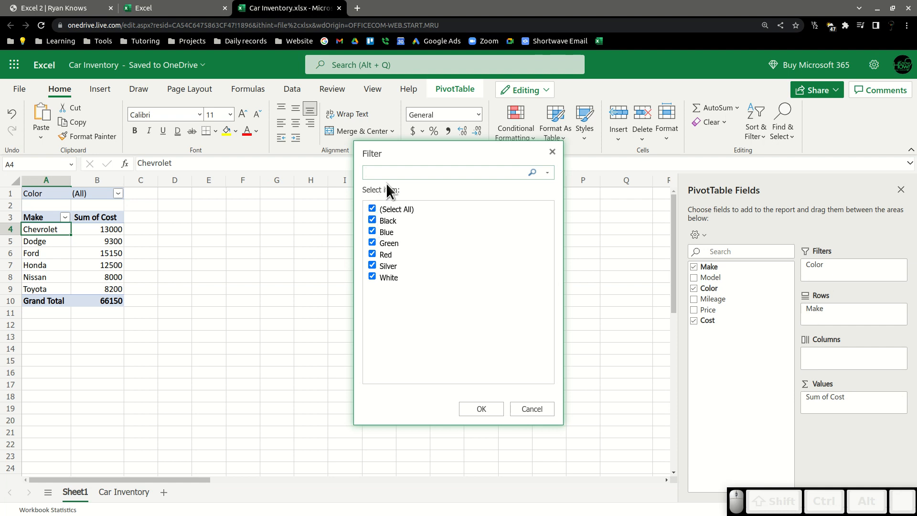
left_click(372, 209)
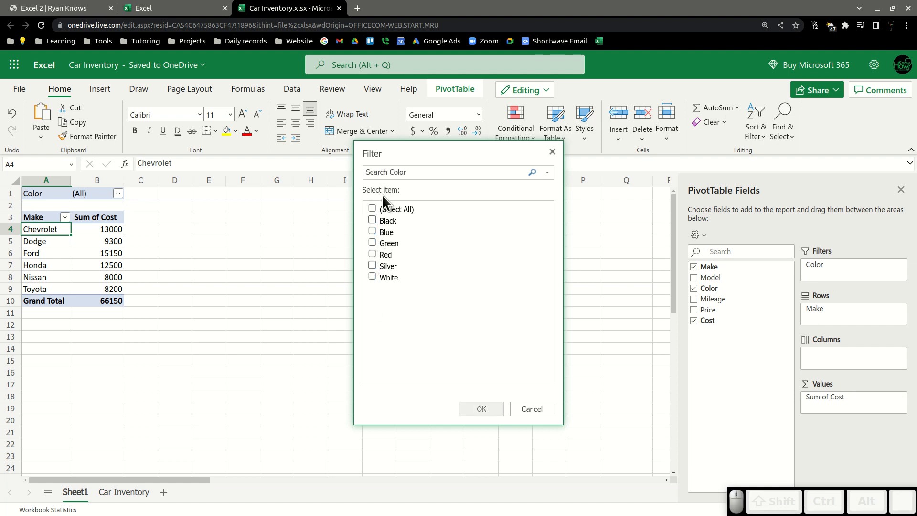
left_click(372, 276)
left_click(371, 231)
left_click(371, 243)
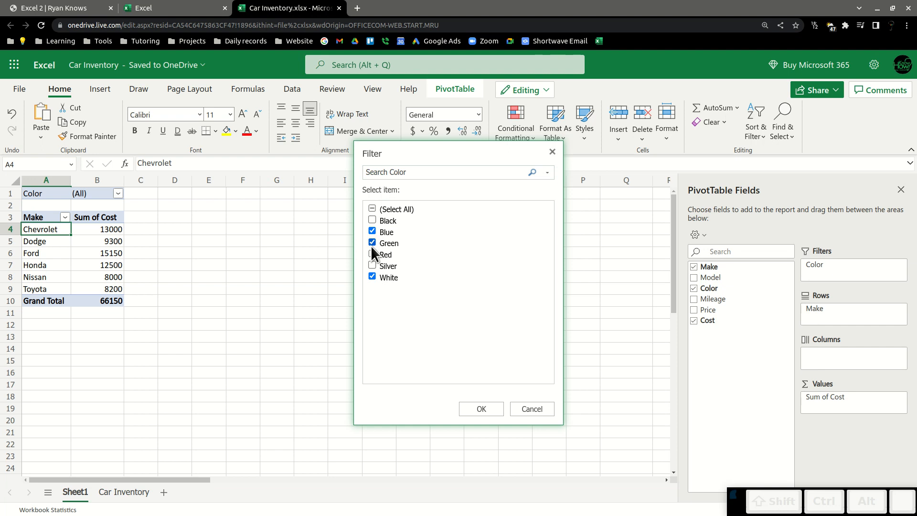
left_click(477, 409)
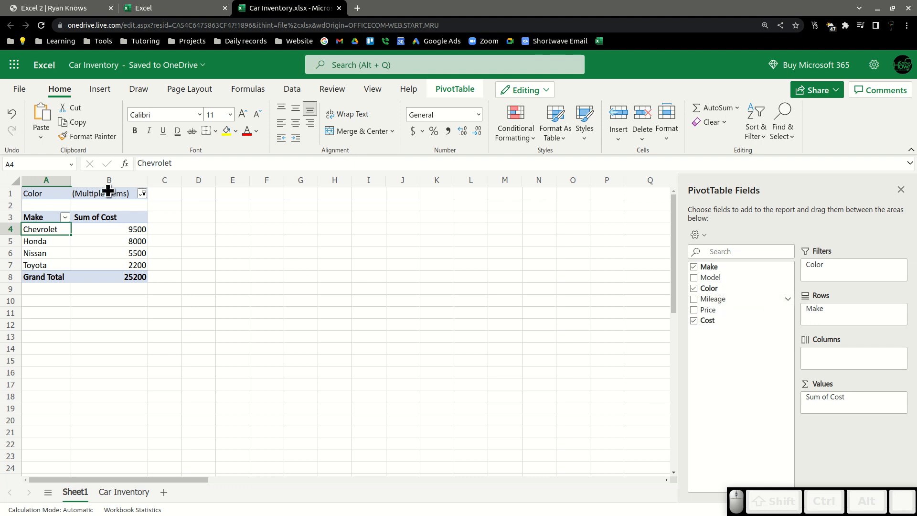
Replace Color with Mileage in the PivotTable's Filters area.
left_click_drag(835, 268, 719, 369)
left_click_drag(715, 299, 842, 268)
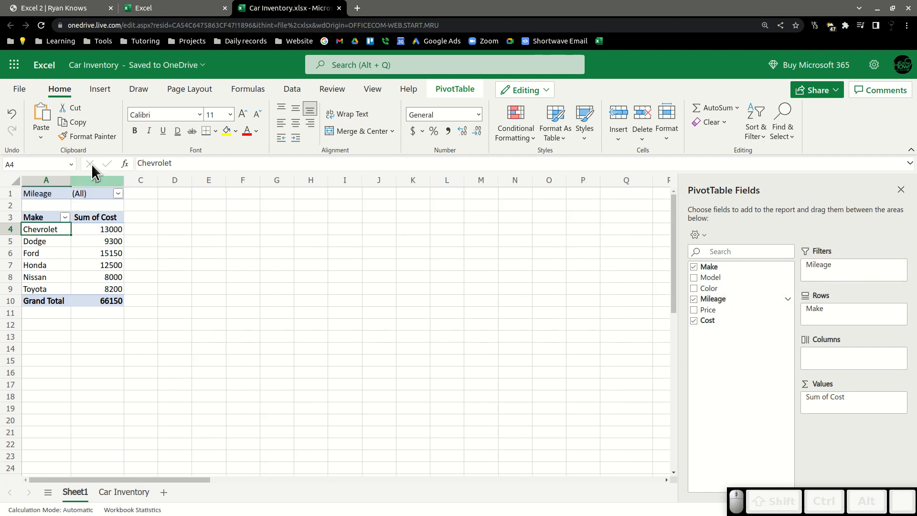
Open the Mileage filter list to examine its values, then close it without changes.
left_click(118, 194)
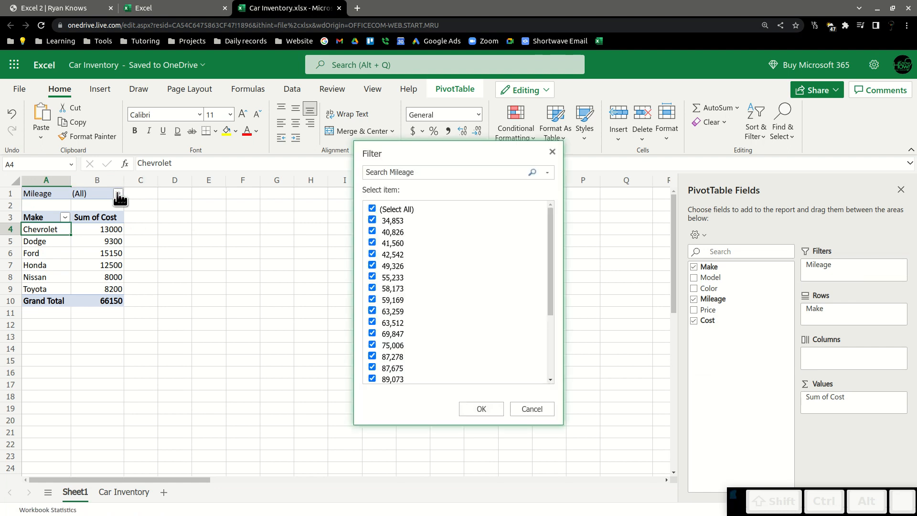
scroll(417, 229, "down", 3)
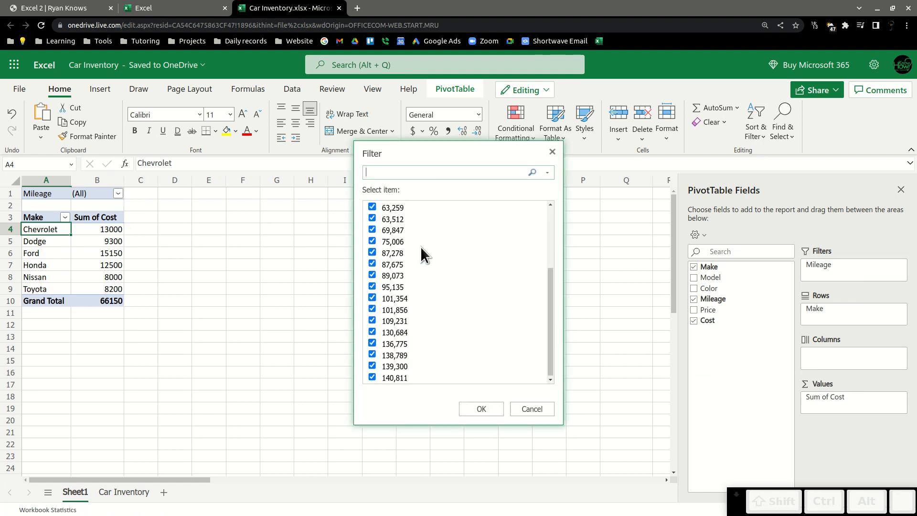
scroll(419, 353, "up", 3)
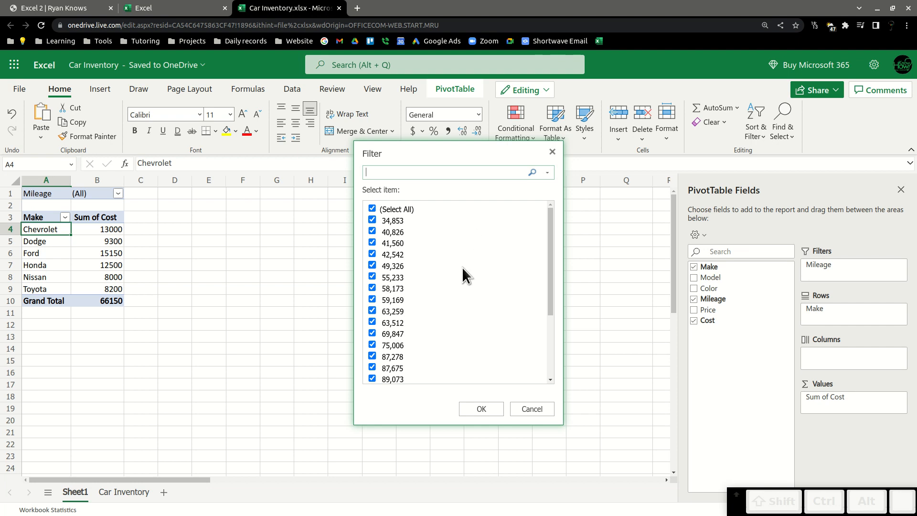
left_click(532, 409)
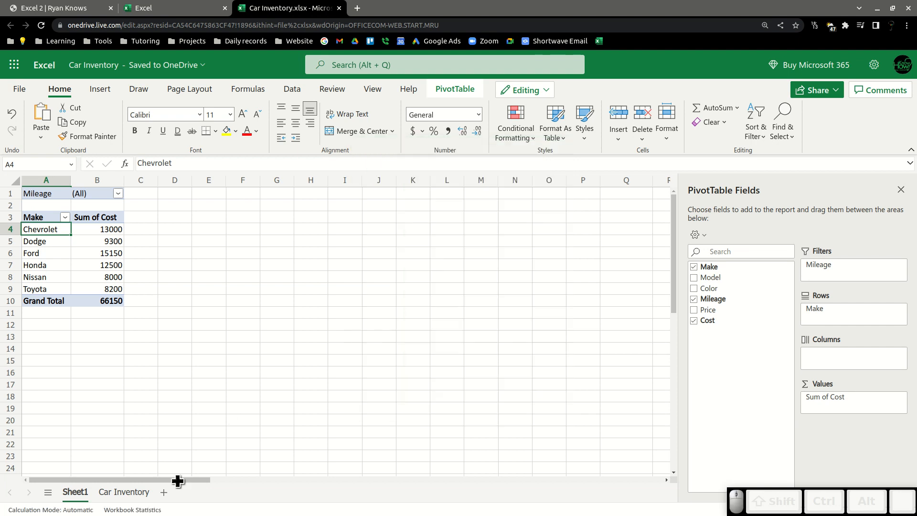
On the Car Inventory sheet, format the Mileage column as Number with no decimal places.
left_click(105, 491)
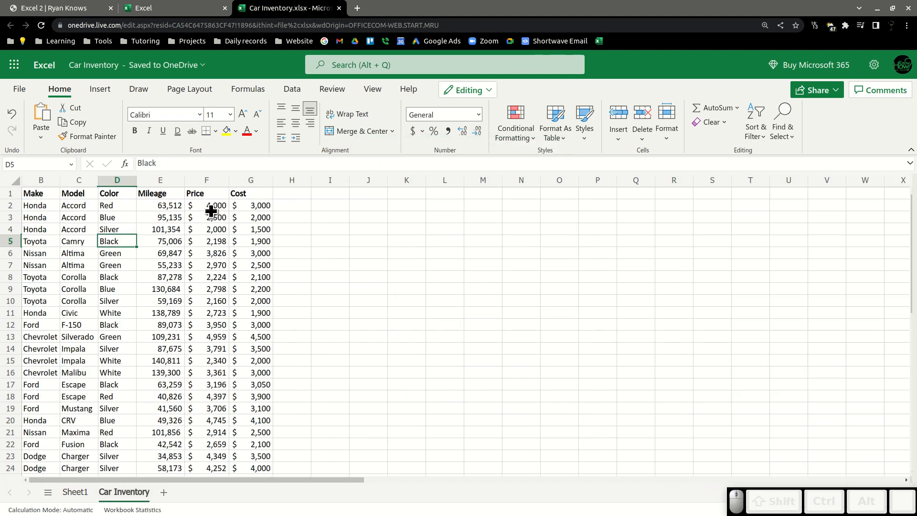
left_click(161, 181)
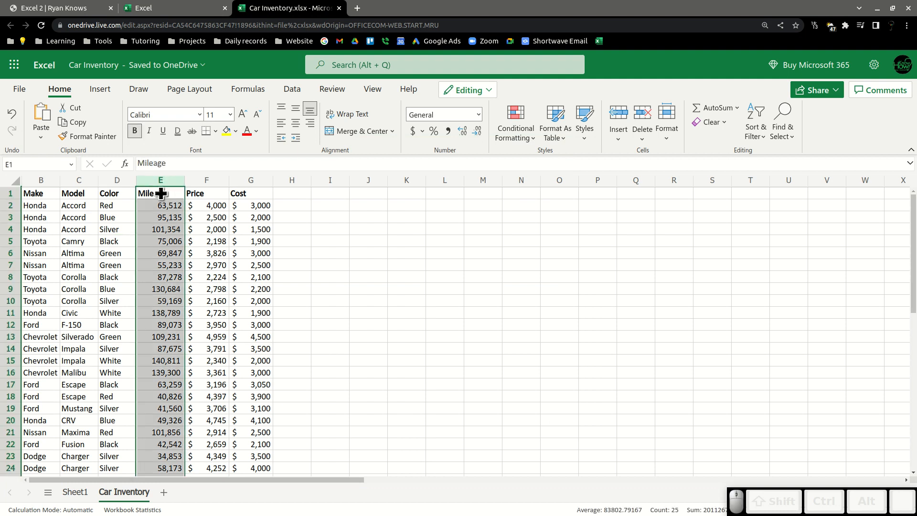
left_click(161, 192, "ctrl")
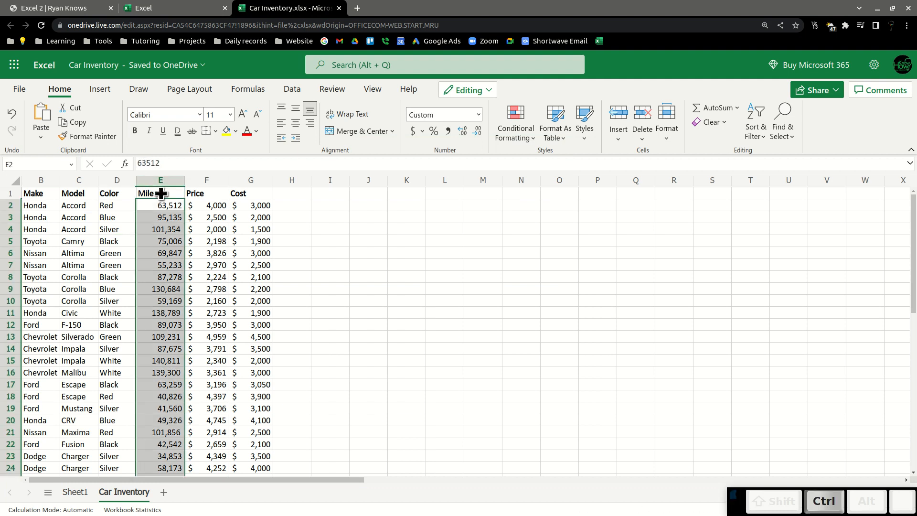
left_click(476, 113)
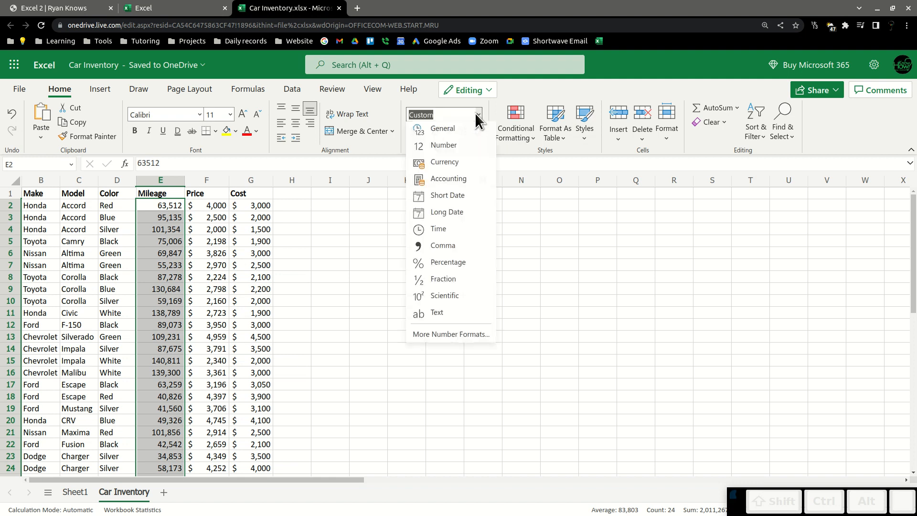
left_click(439, 146)
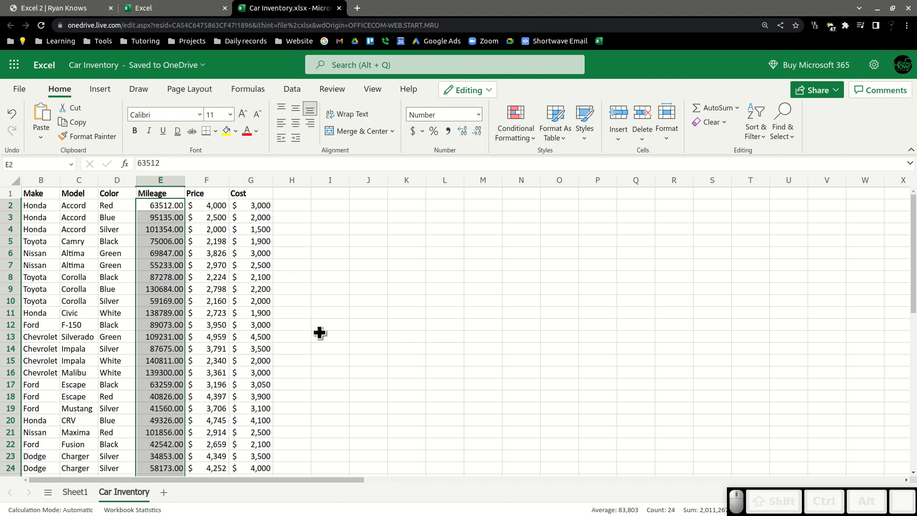
left_click(477, 134)
left_click(476, 136)
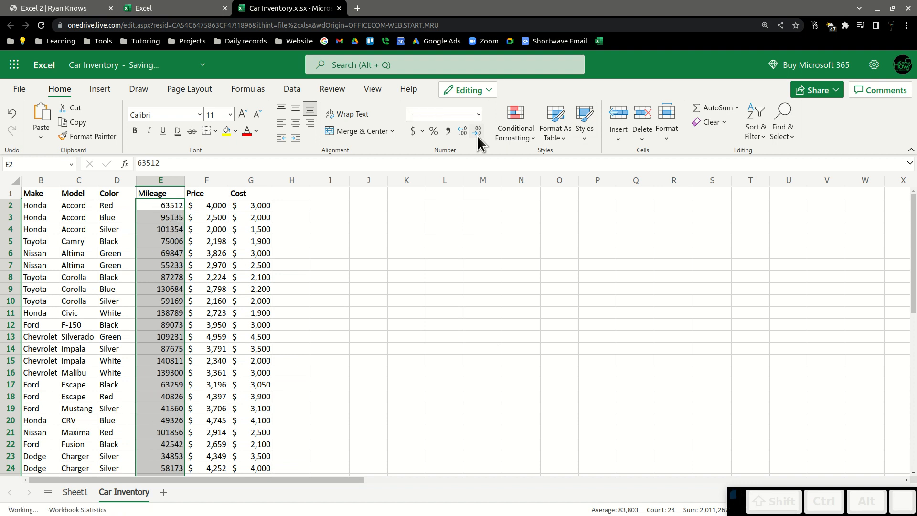
Back on the PivotTable, remove and re-add Mileage in the Filters area and review its filter list.
left_click(75, 491)
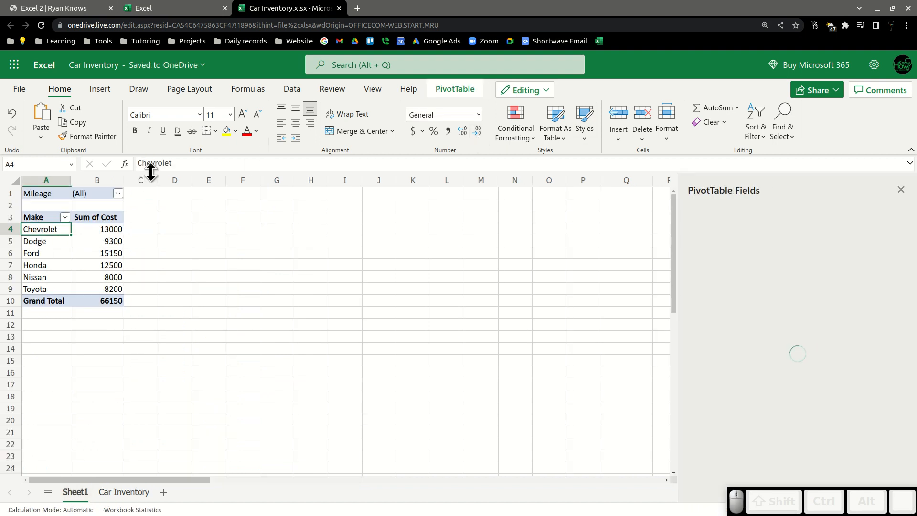
left_click(118, 193)
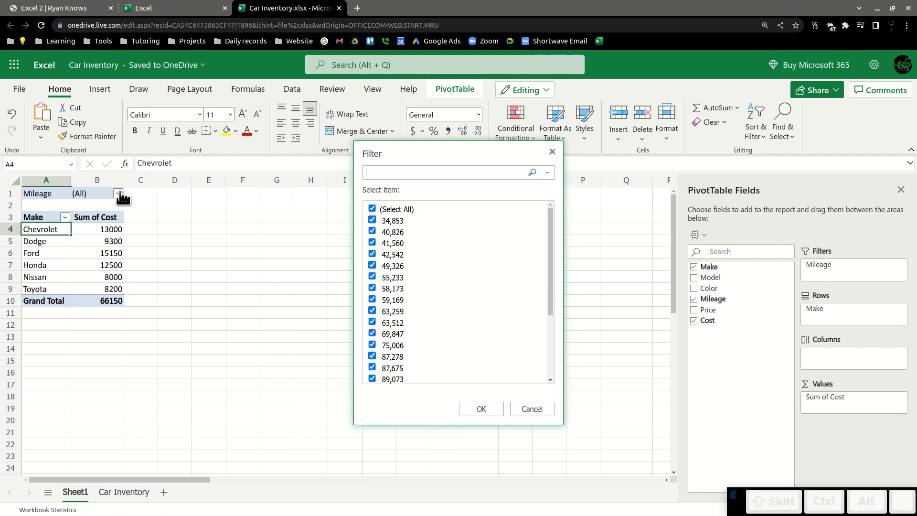
left_click(512, 406)
left_click_drag(816, 267, 717, 363)
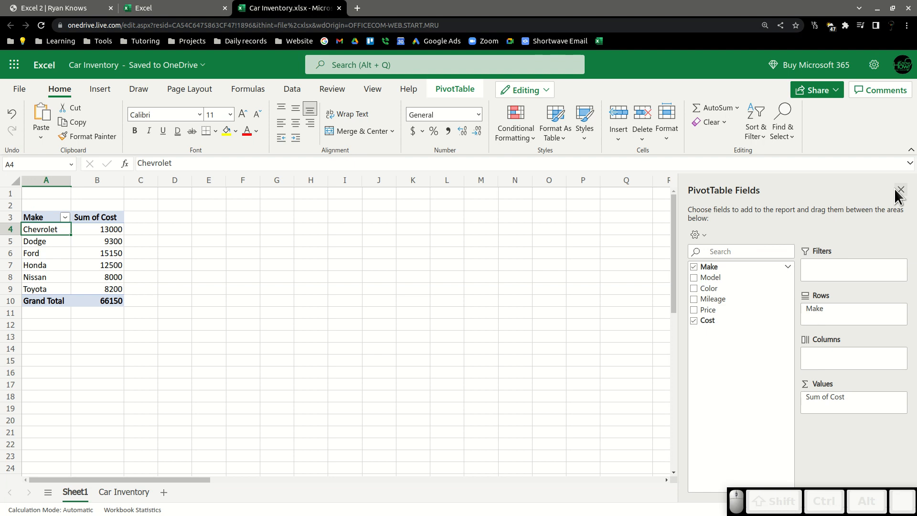
left_click_drag(723, 299, 840, 270)
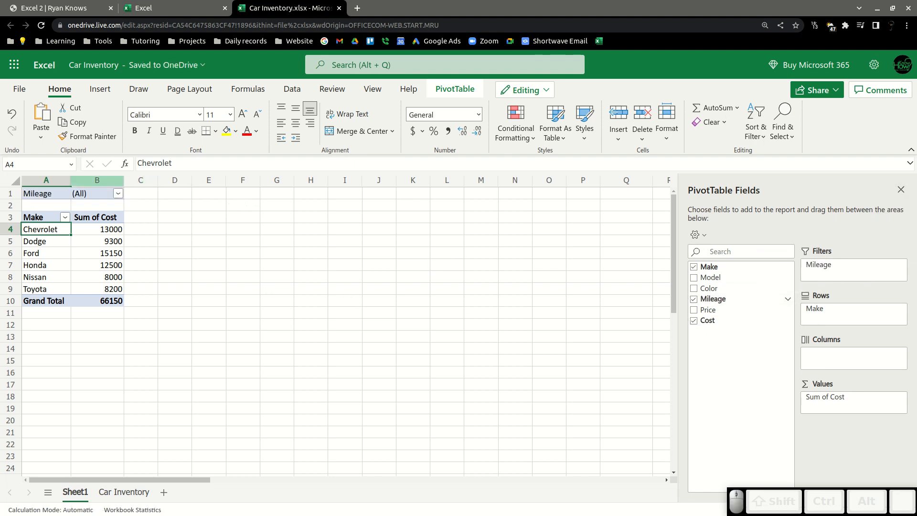
left_click(117, 192)
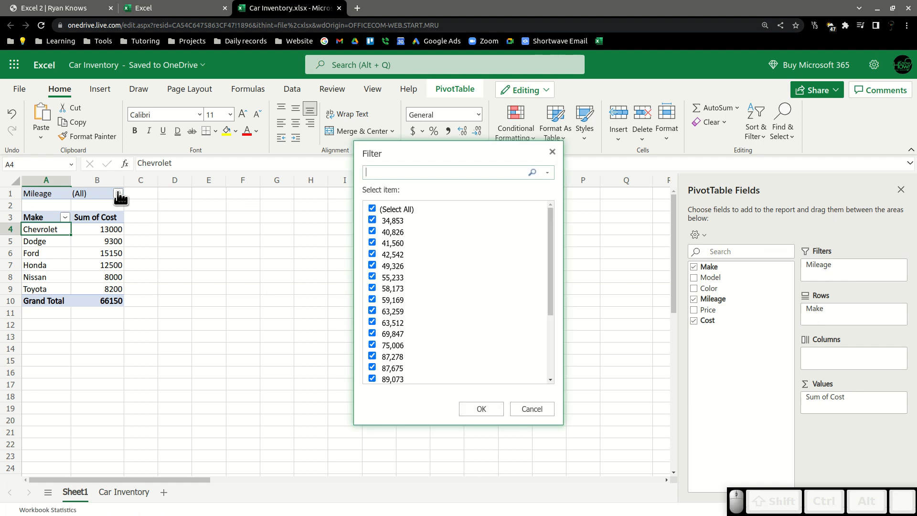
scroll(477, 216, "down", 5)
scroll(477, 216, "up", 5)
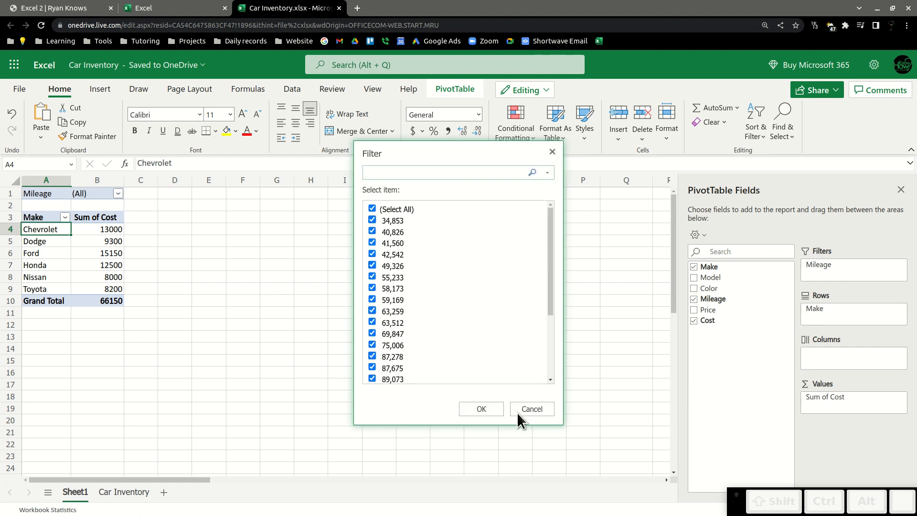
left_click(526, 409)
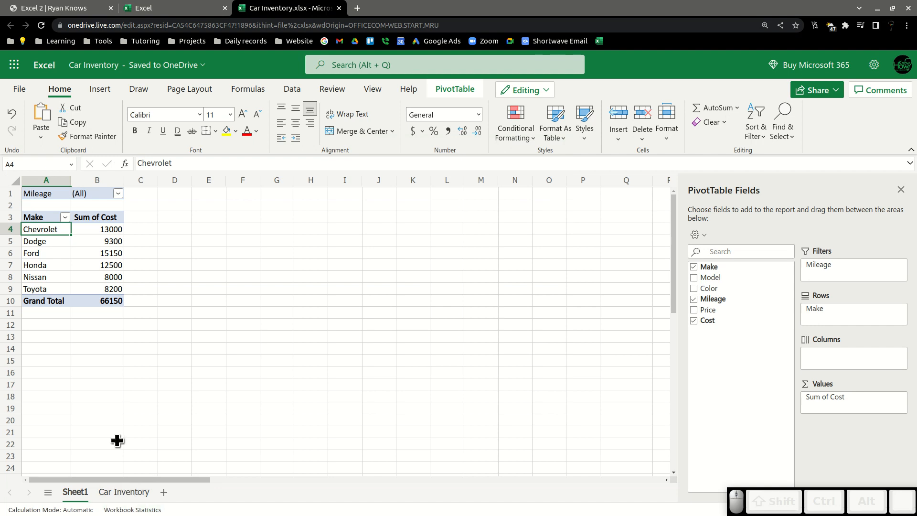
Add a High Mileage column header in cell H1 of the Car Inventory sheet.
left_click(142, 494)
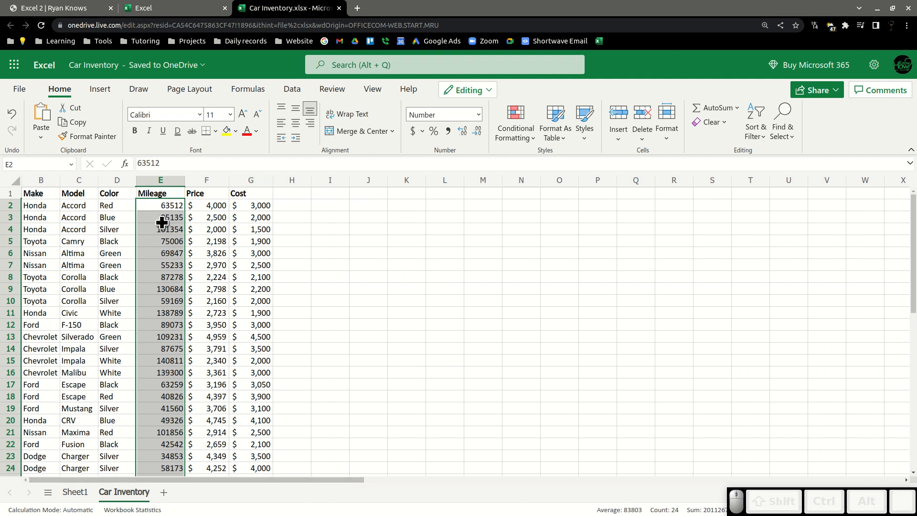
left_click(293, 197)
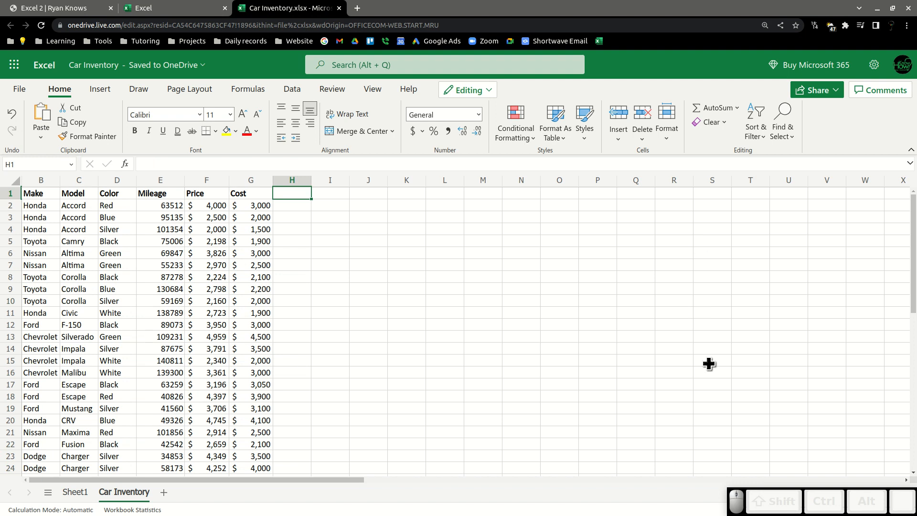
type("High Mileage")
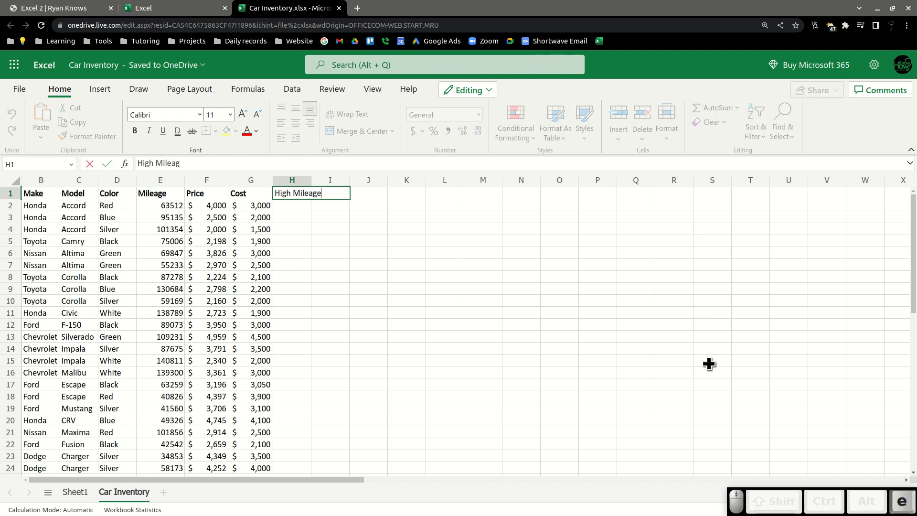
key("Return")
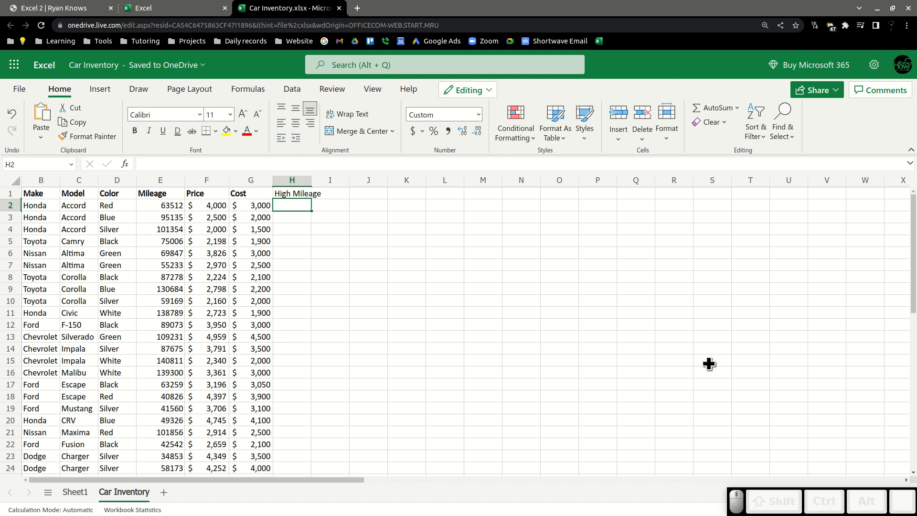
Enter the formula =IF(E2>100000, TRUE, FALSE) in cell H2 to flag high-mileage cars.
type("=")
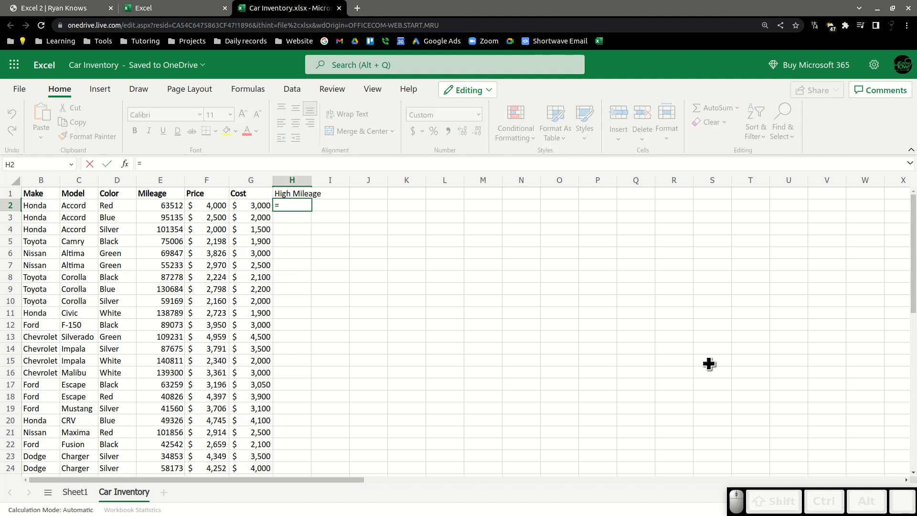
type("IF")
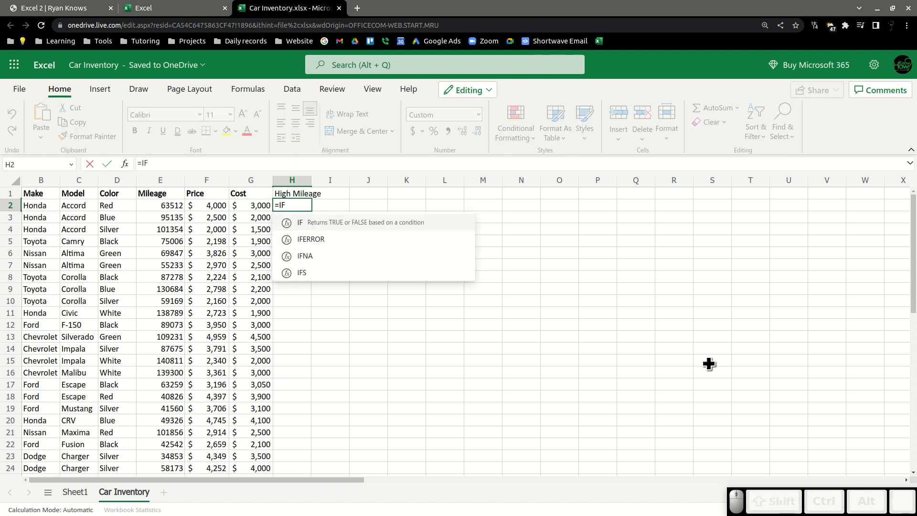
type("(")
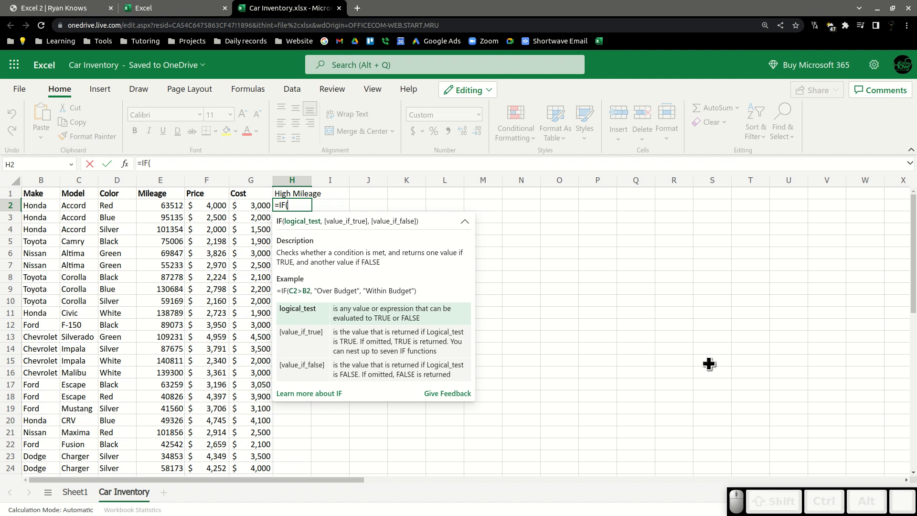
type("E")
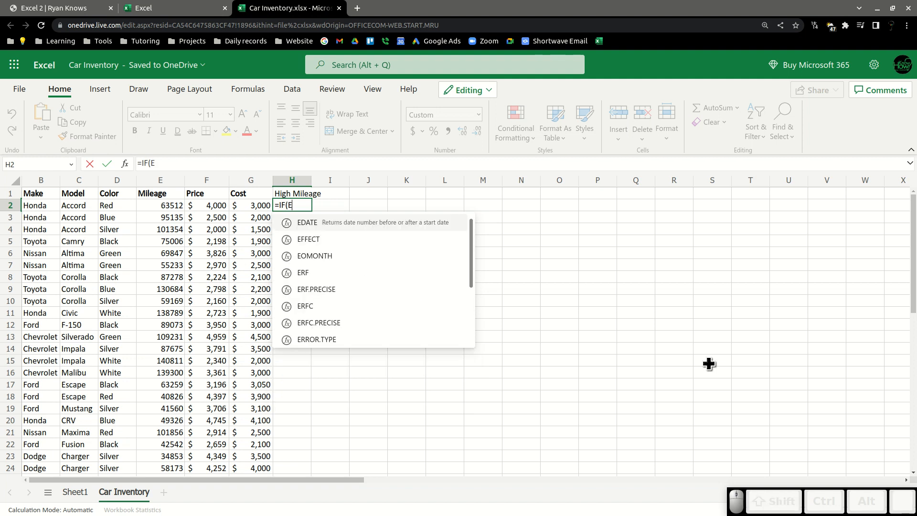
type("2")
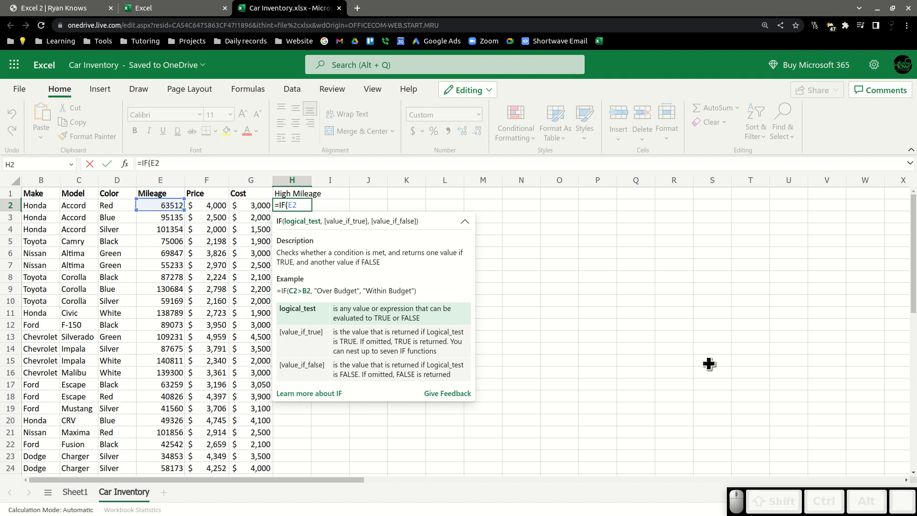
type(">")
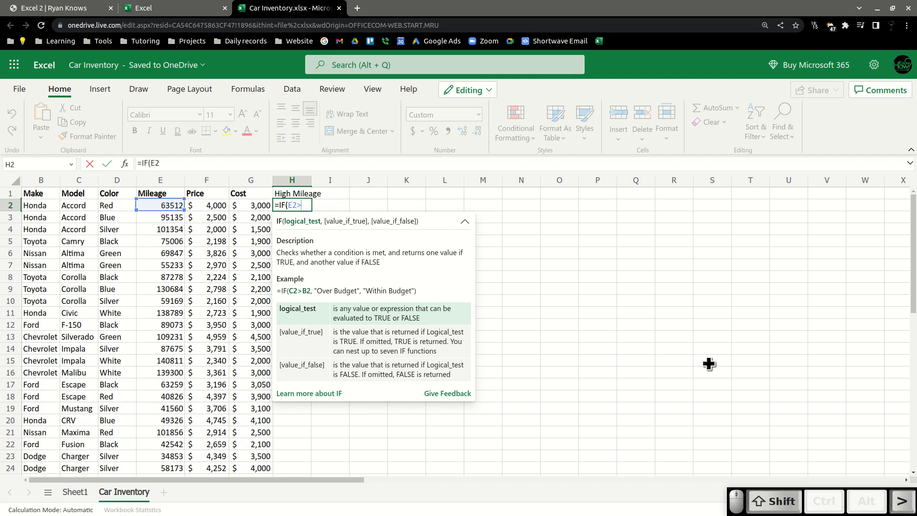
type("100000")
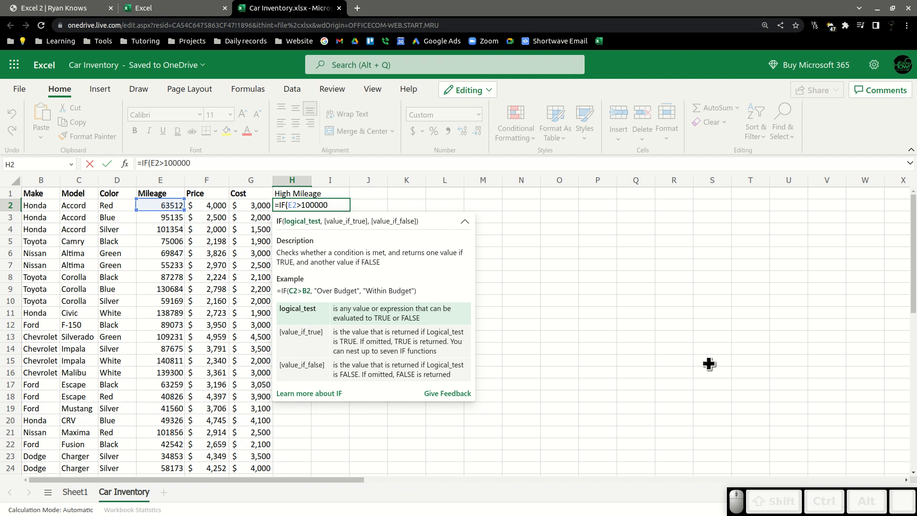
type(", ")
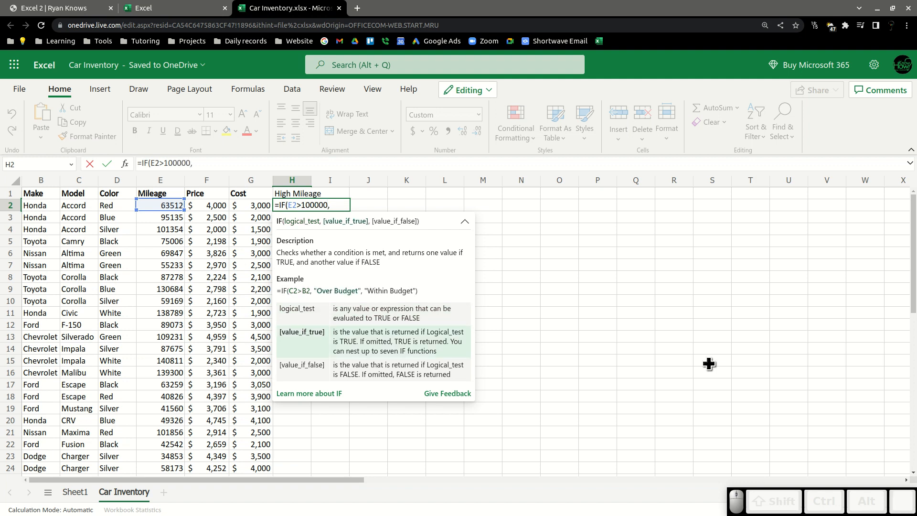
type("TR")
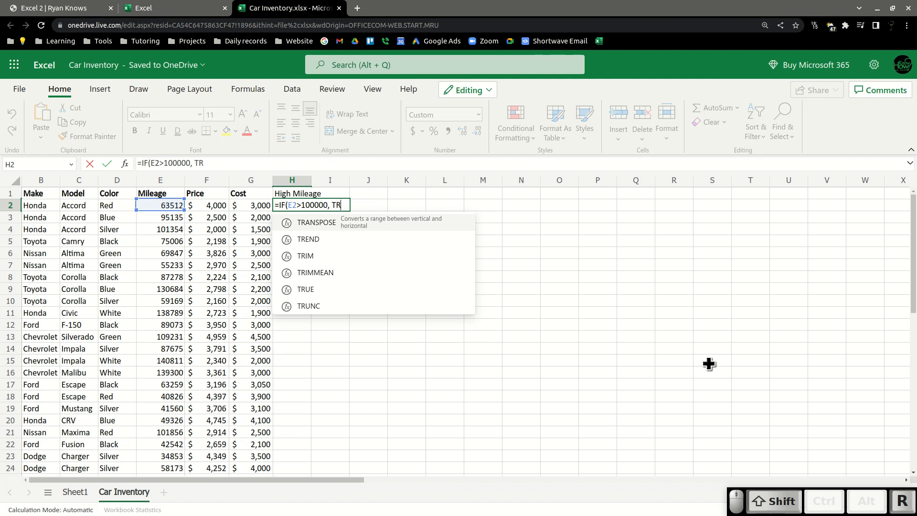
type("UE, ")
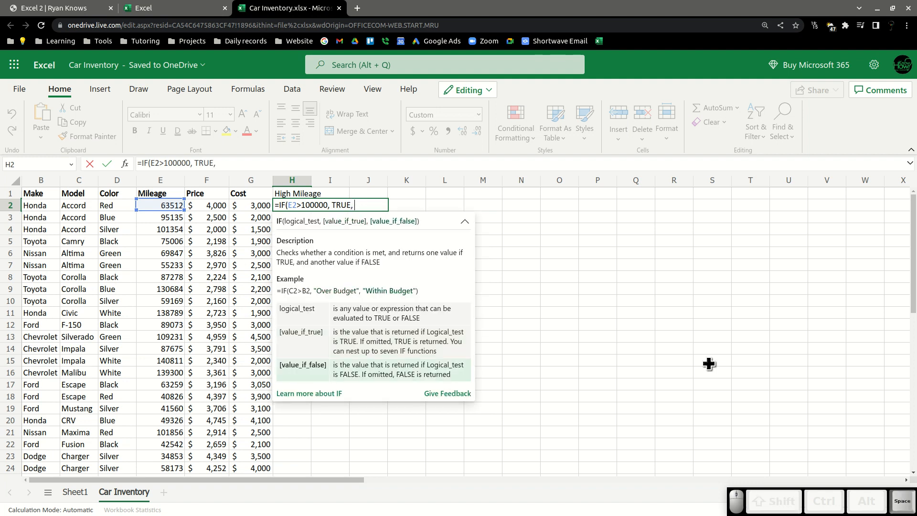
type("FALSE)")
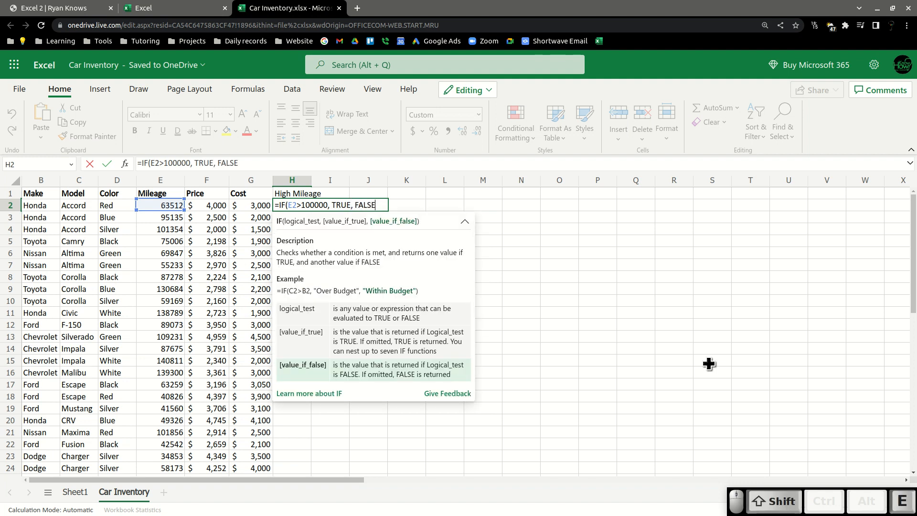
key("Return")
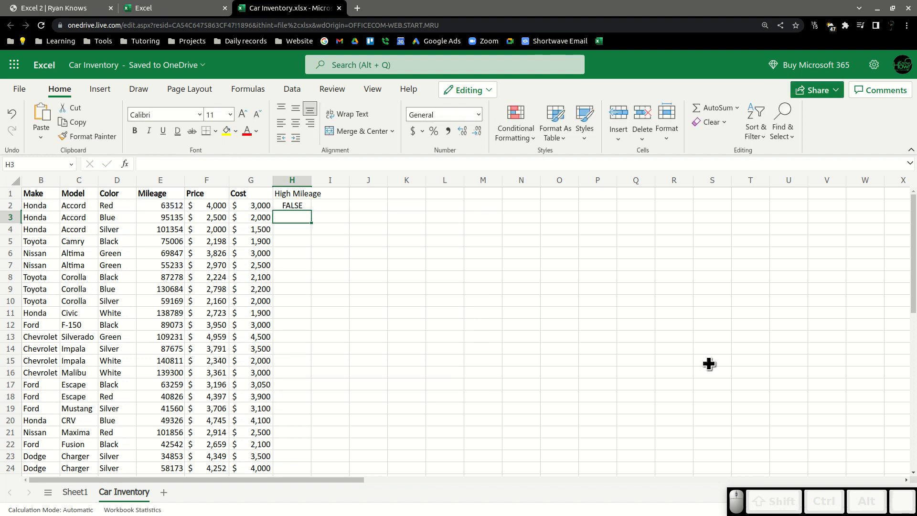
Copy the H2 formula down the High Mileage column through row 25.
key("Up")
key("ctrl+c")
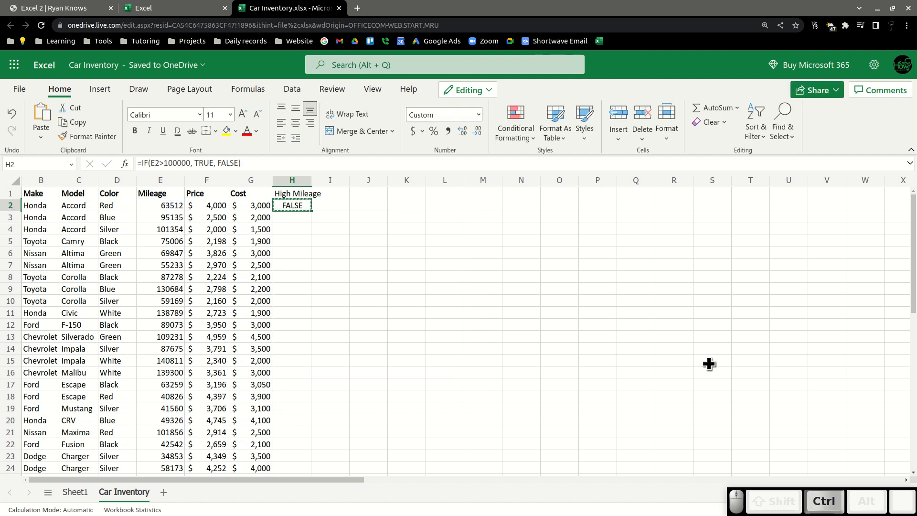
key("Down")
key("shift+Down")
key("shift+Down")
key("shift+Down")
key("shift+Down")
key("shift+Down")
key("shift+Down")
key("shift+Down")
key("shift+Down")
key("shift+Down")
key("shift+Down")
key("shift+Down")
key("shift+Down")
key("shift+Down")
key("shift+Down")
key("shift+Down")
key("shift+Down")
key("shift+Down")
key("shift+Down")
key("shift+Down")
key("shift+Down")
key("shift+Down")
key("shift+Down")
key("shift+Down")
key("shift+Down")
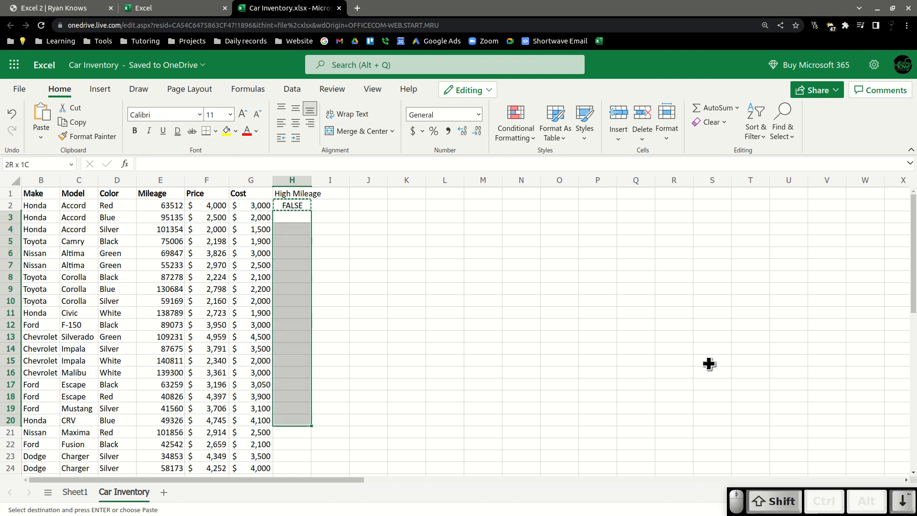
key("shift+Up")
key("shift+Up")
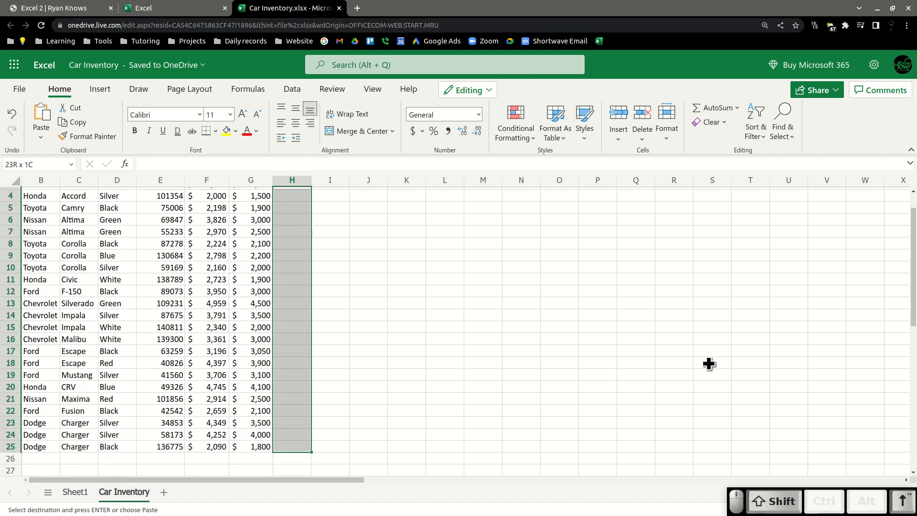
key("ctrl+v")
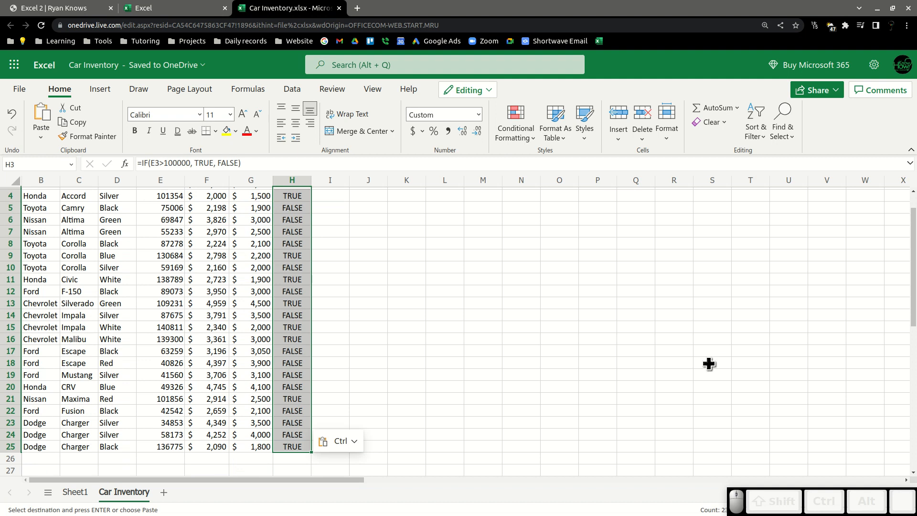
Return to the PivotTable on Sheet1 and close the PivotTable Fields pane.
left_click(75, 493)
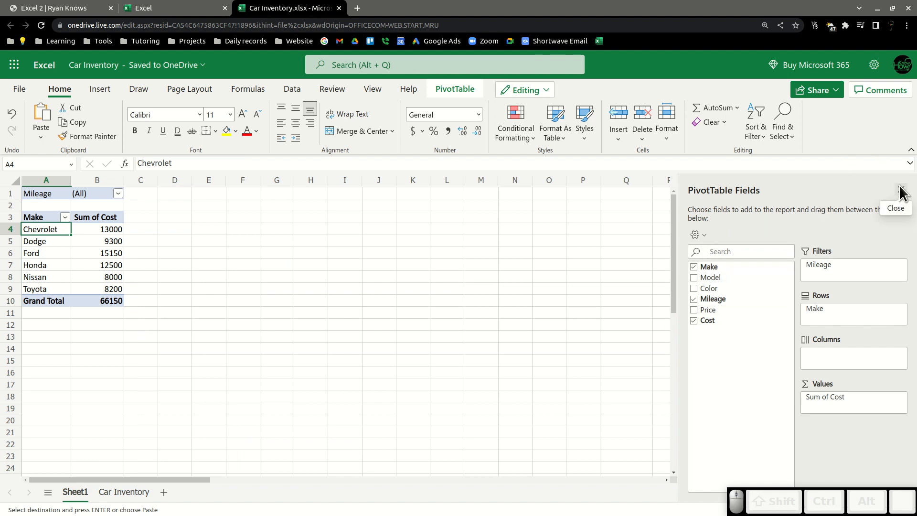
left_click(694, 235)
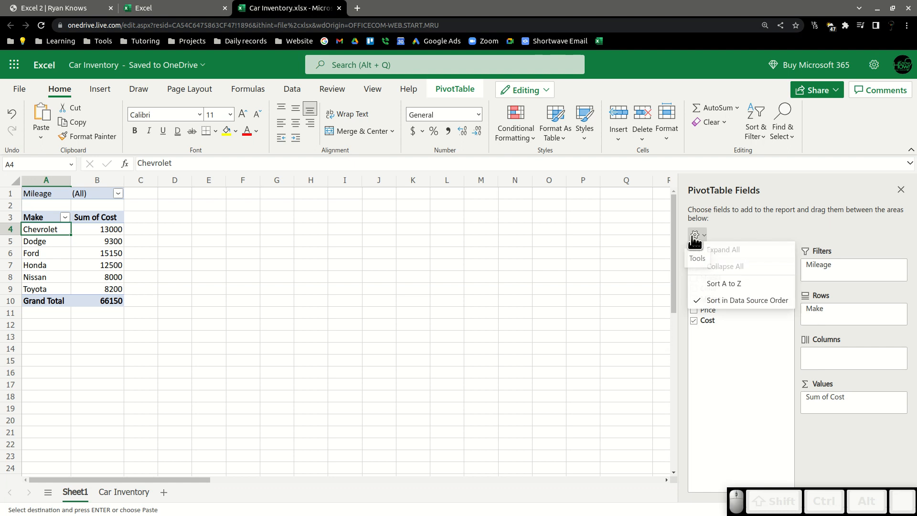
left_click(777, 210)
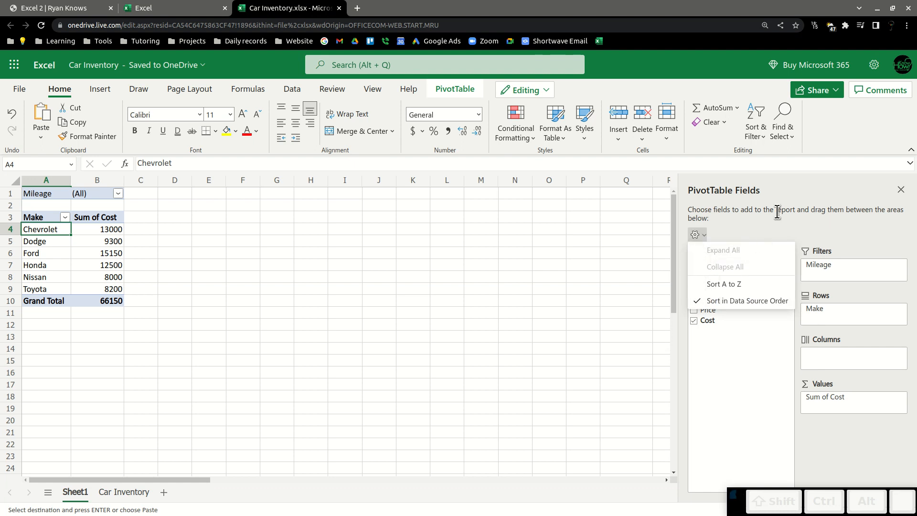
left_click(900, 190)
left_click(89, 255)
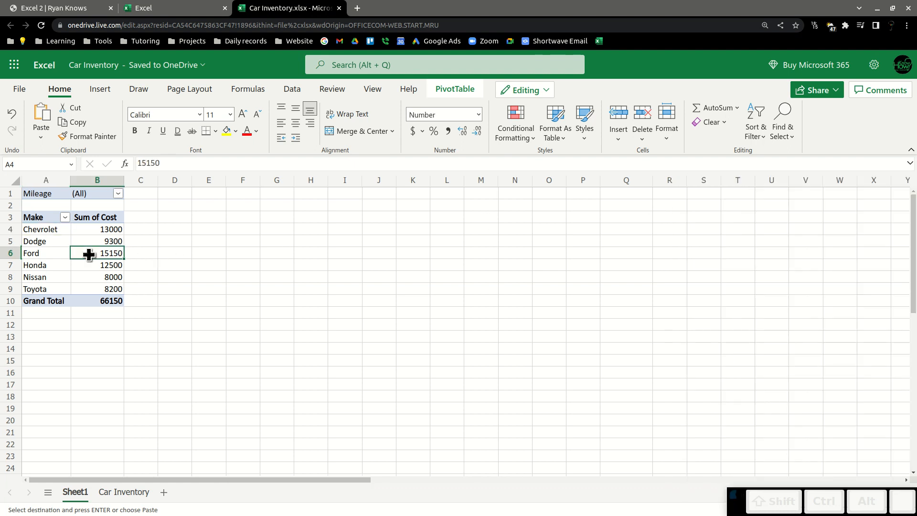
Try to edit the PivotTable's data source range, then check the Car Inventory sheet and return.
left_click(461, 91)
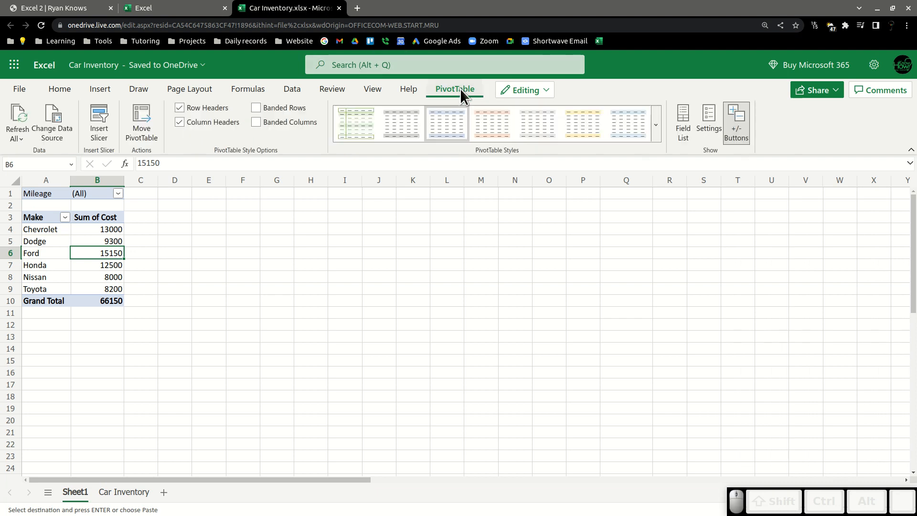
left_click(42, 110)
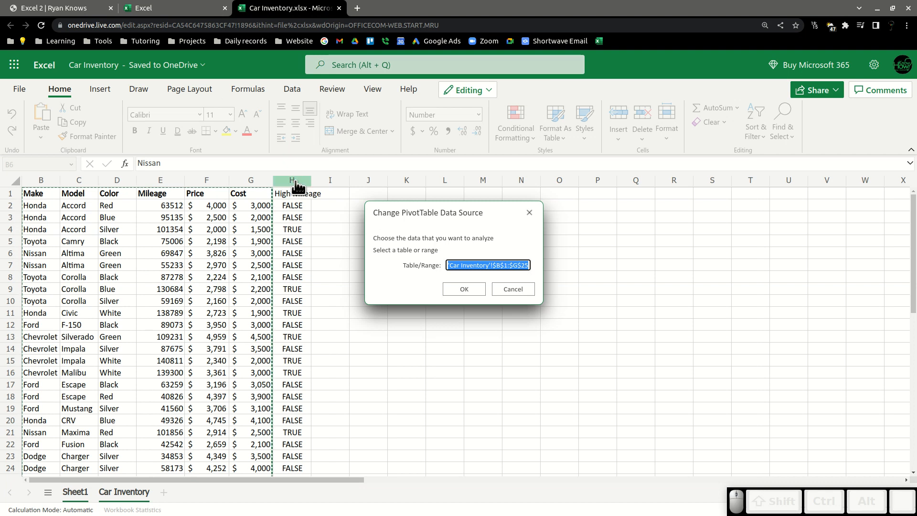
left_click(515, 264)
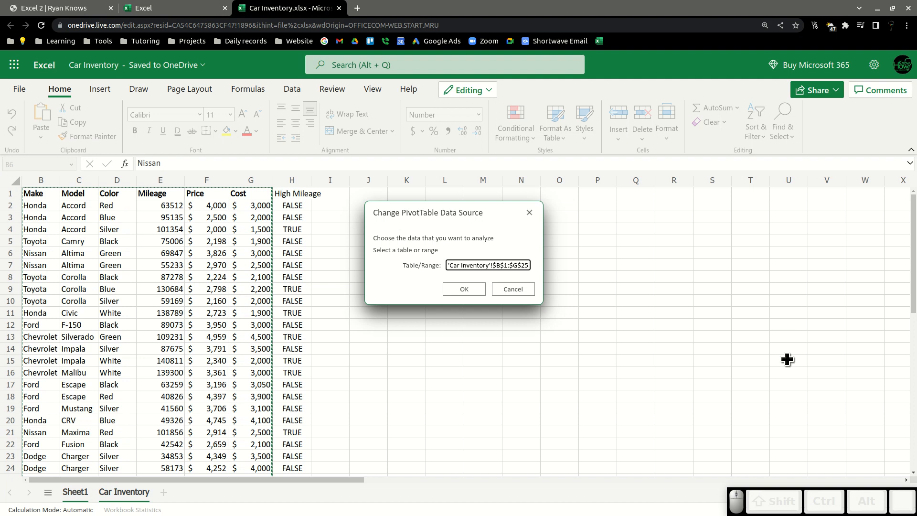
key("Right")
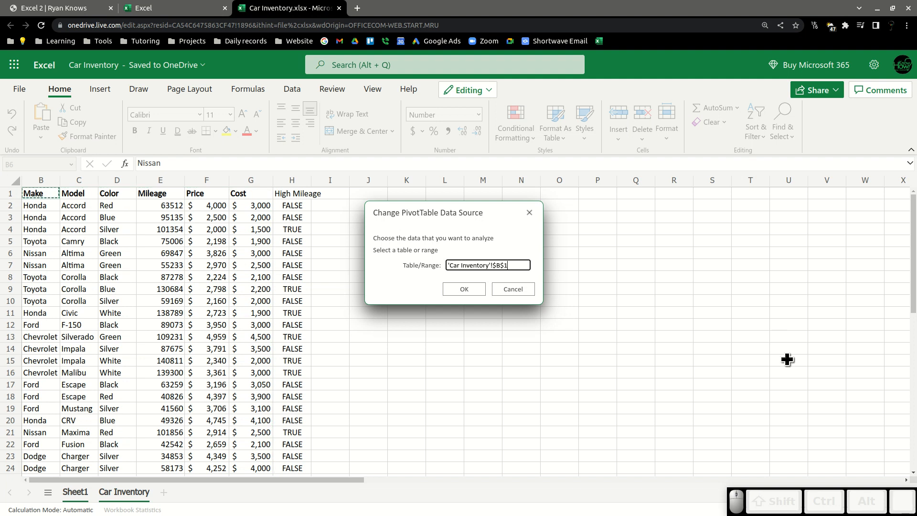
key("Return")
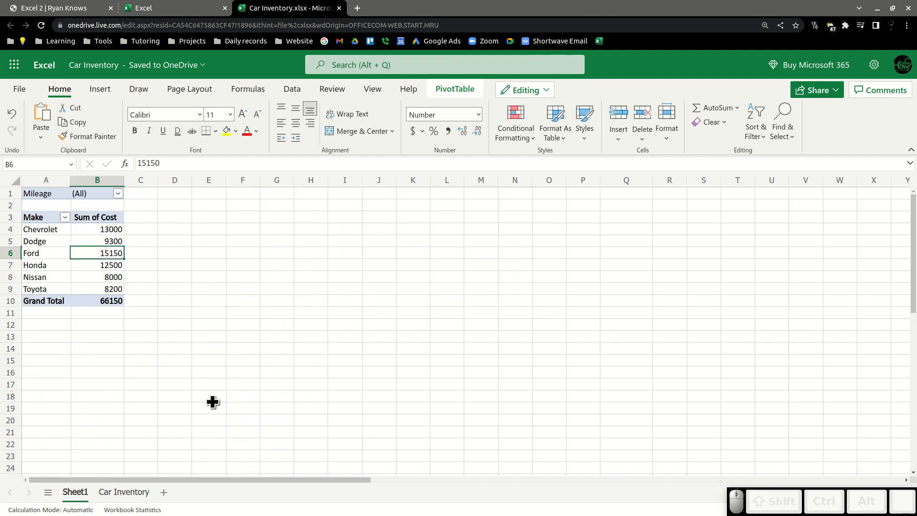
left_click(123, 491)
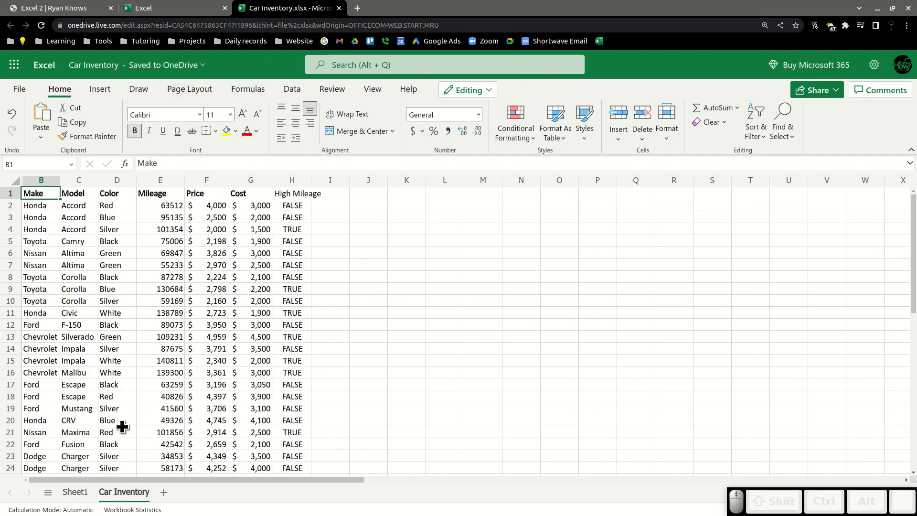
left_click(76, 491)
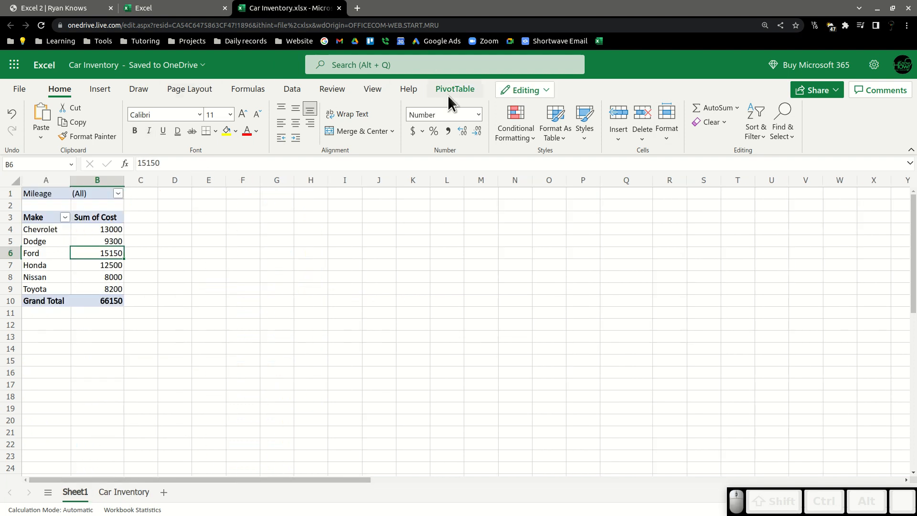
Change the PivotTable data source to 'Car Inventory'!$B$1:$H$25 so it includes the High Mileage column.
left_click(448, 88)
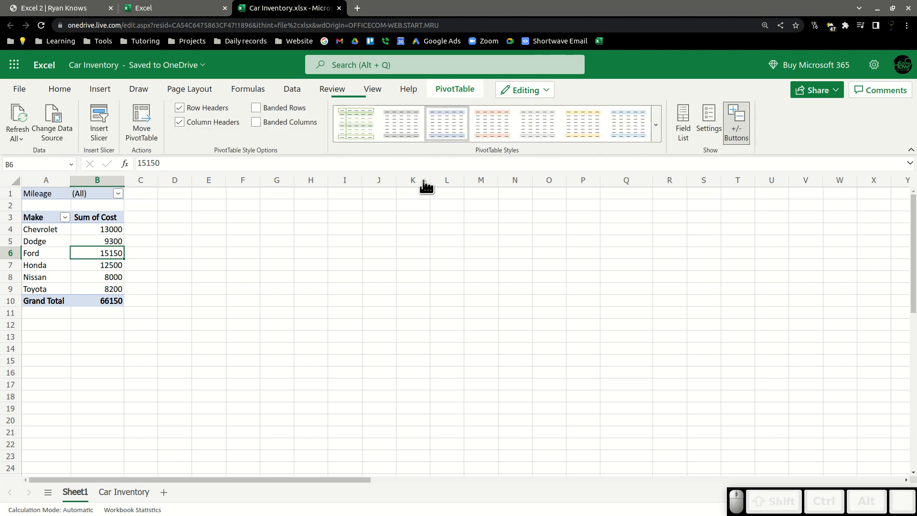
left_click(51, 115)
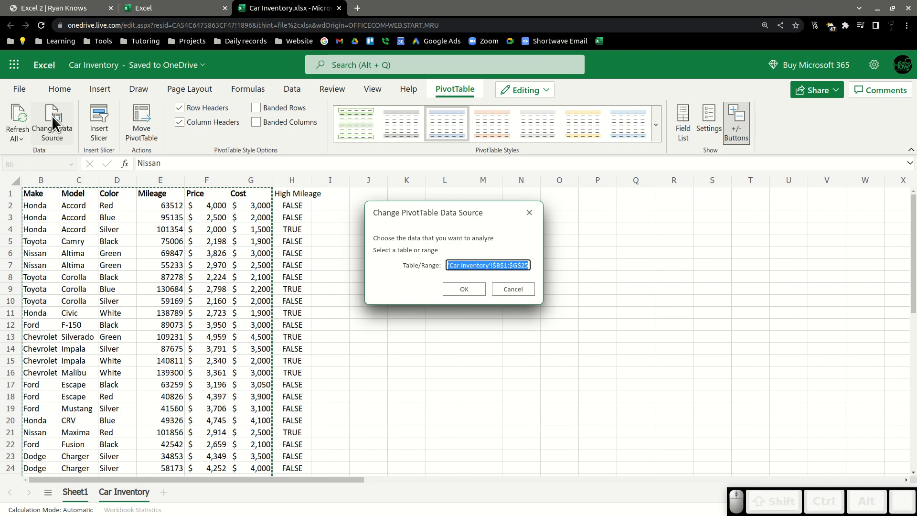
left_click(518, 268)
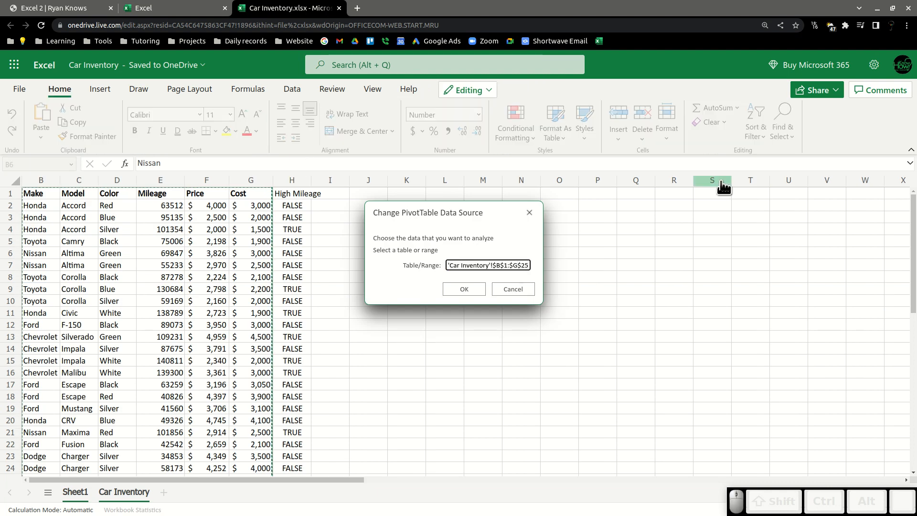
key("shift+Right")
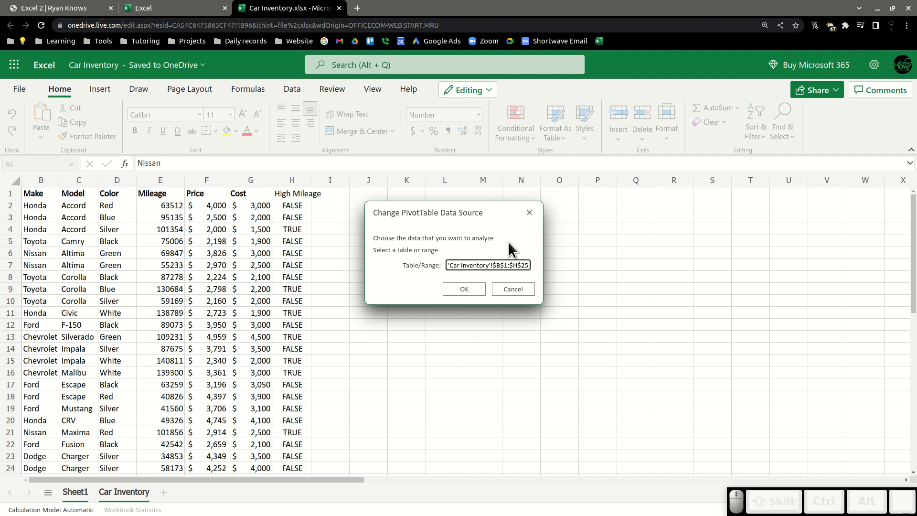
key("Return")
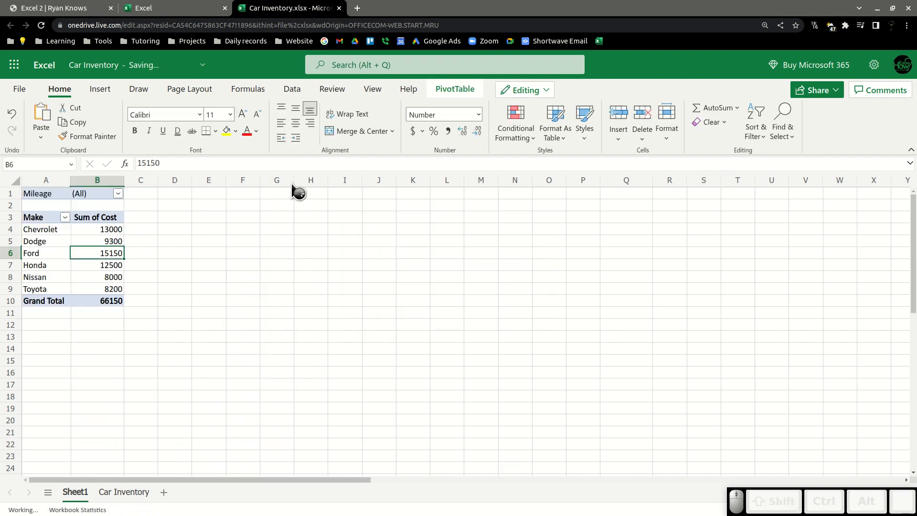
Open the PivotTable field list and replace the Mileage filter with the High Mileage field.
left_click(90, 240)
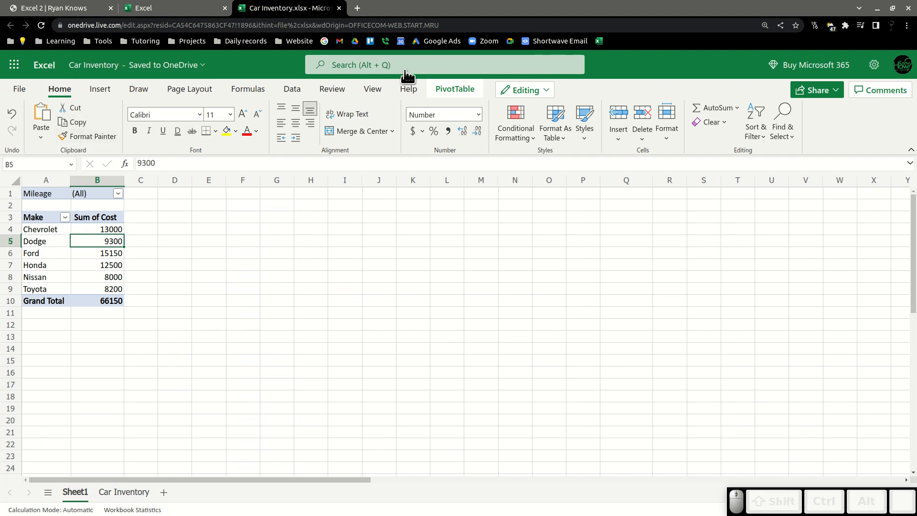
left_click(440, 86)
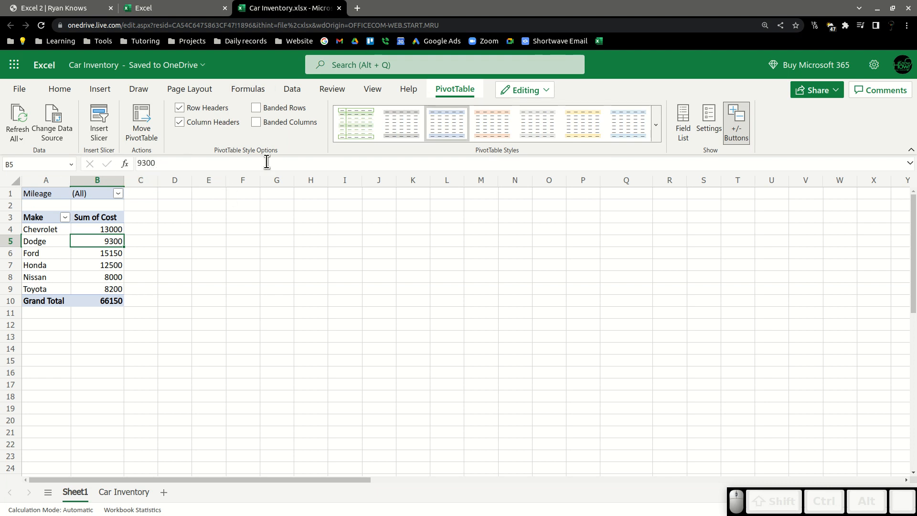
left_click(702, 103)
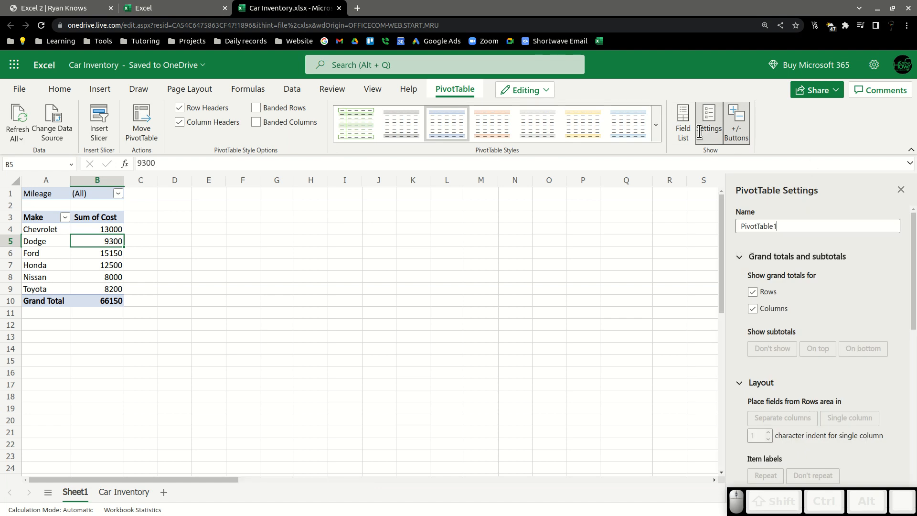
left_click(682, 118)
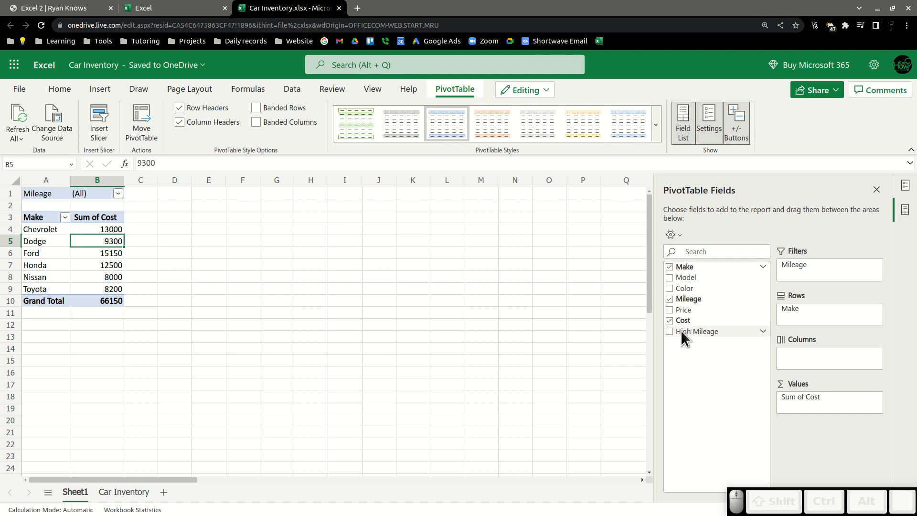
left_click_drag(811, 263, 839, 271)
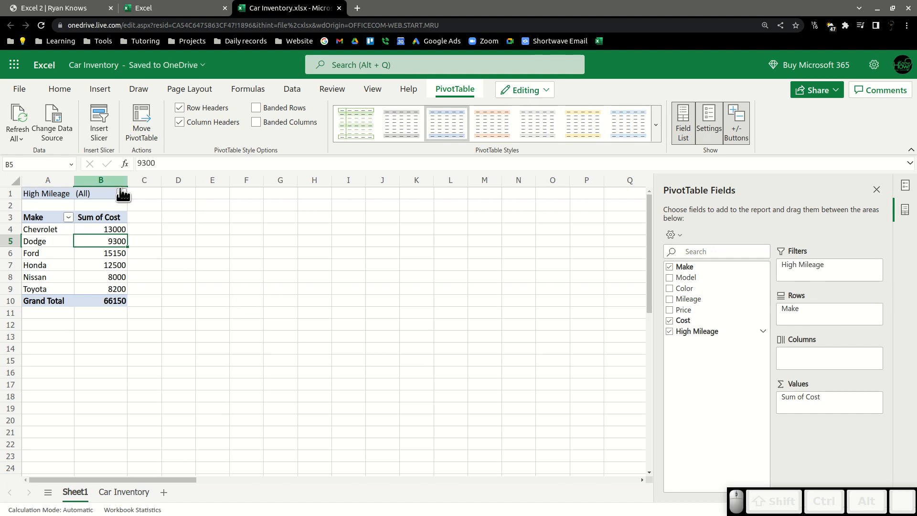
Filter the PivotTable's High Mileage filter to show only FALSE.
left_click(172, 246)
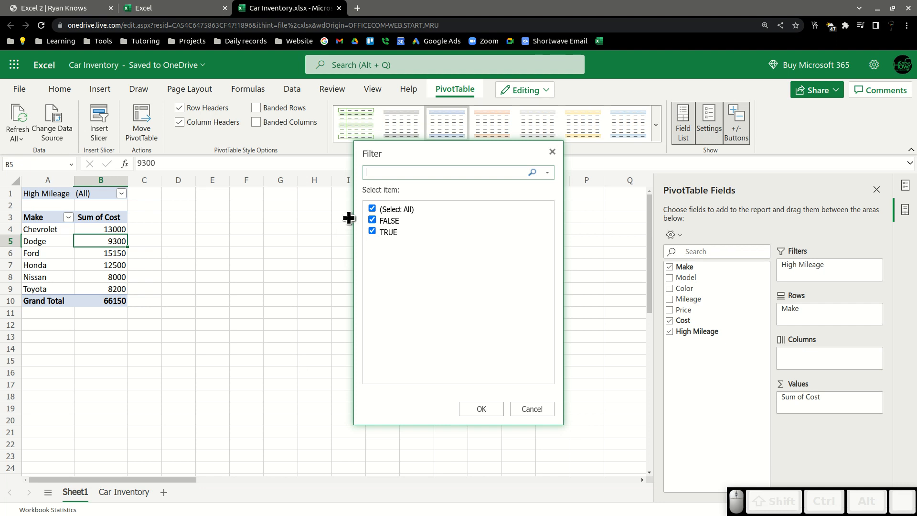
left_click(373, 230)
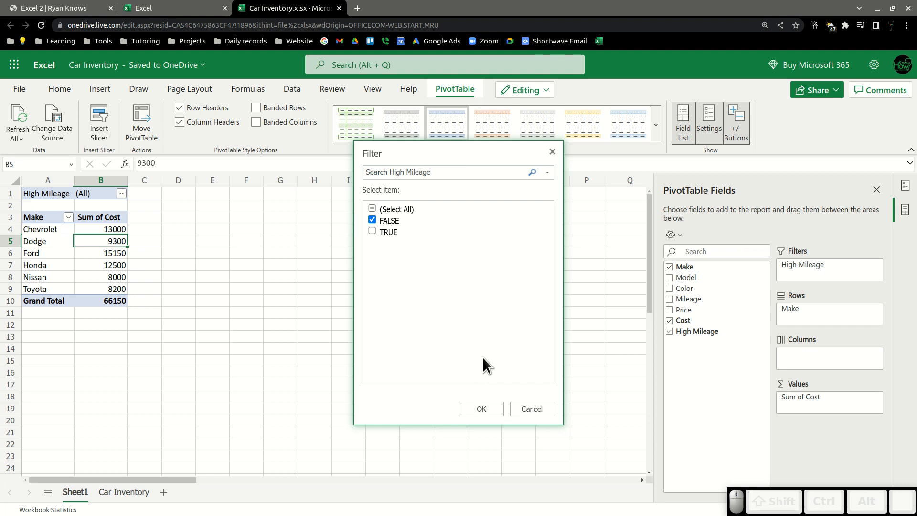
left_click(481, 408)
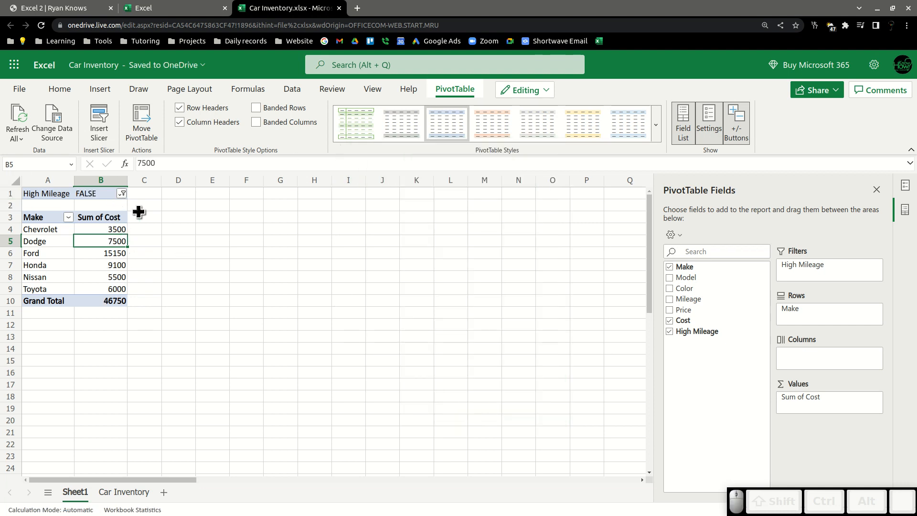
Replace Sum of Cost in the Values area with a count of Make.
left_click_drag(824, 403, 731, 380)
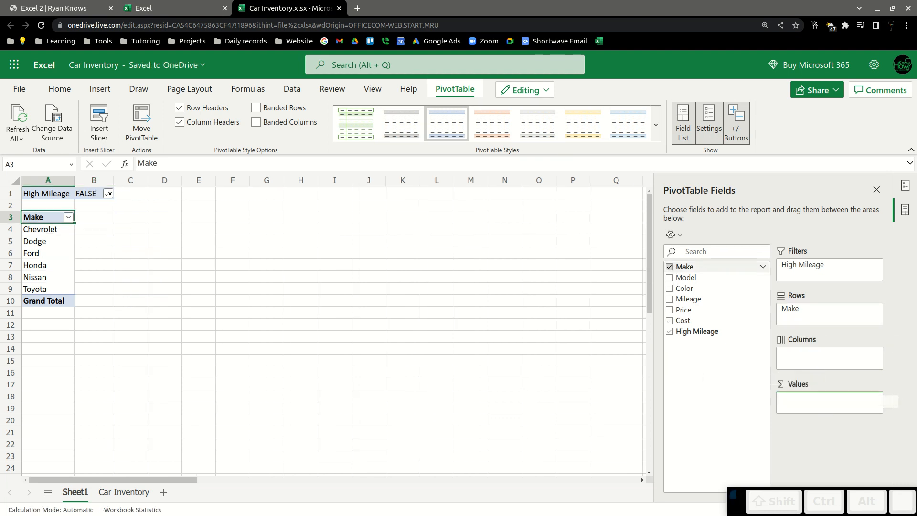
left_click_drag(814, 401, 815, 402)
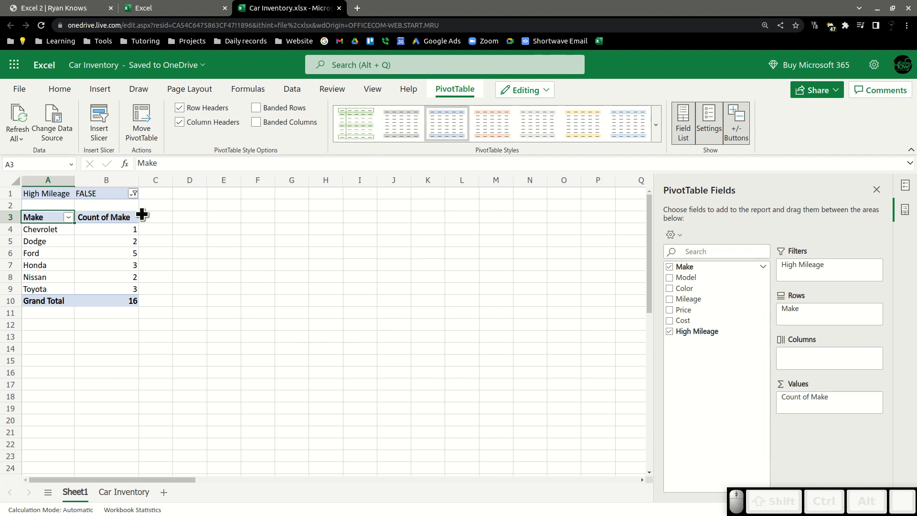
Filter the Make row labels to exclude Honda.
left_click(68, 217)
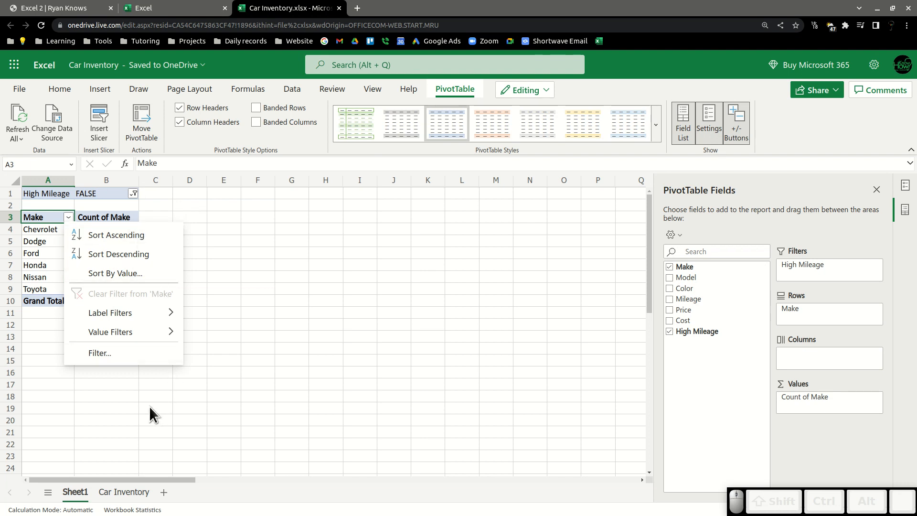
left_click(133, 357)
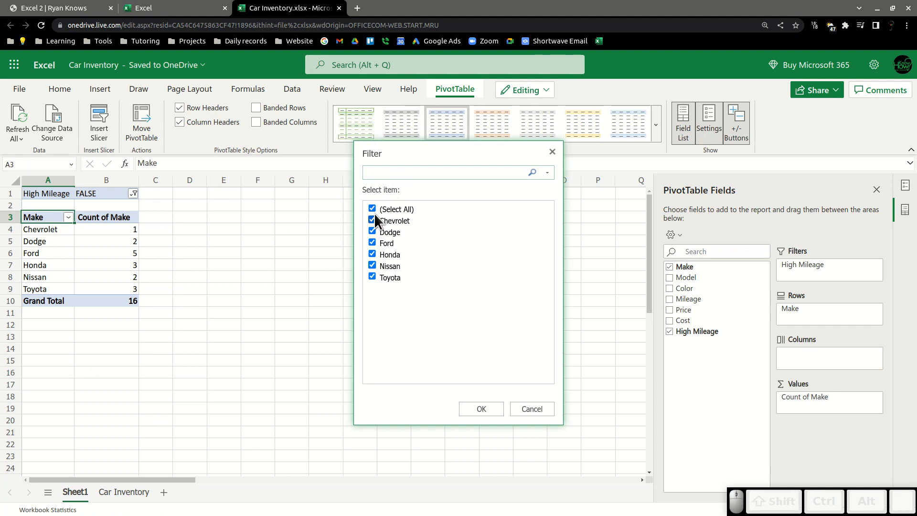
left_click(367, 248)
left_click(371, 254)
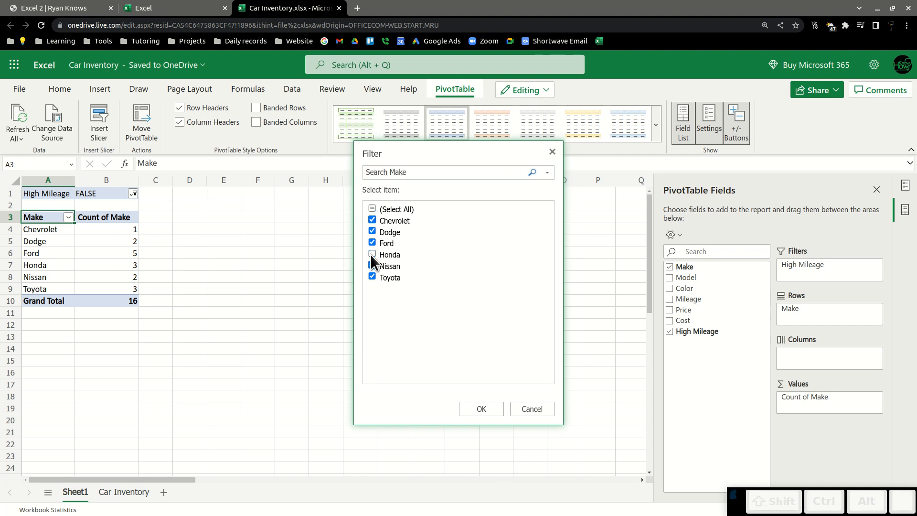
left_click(482, 410)
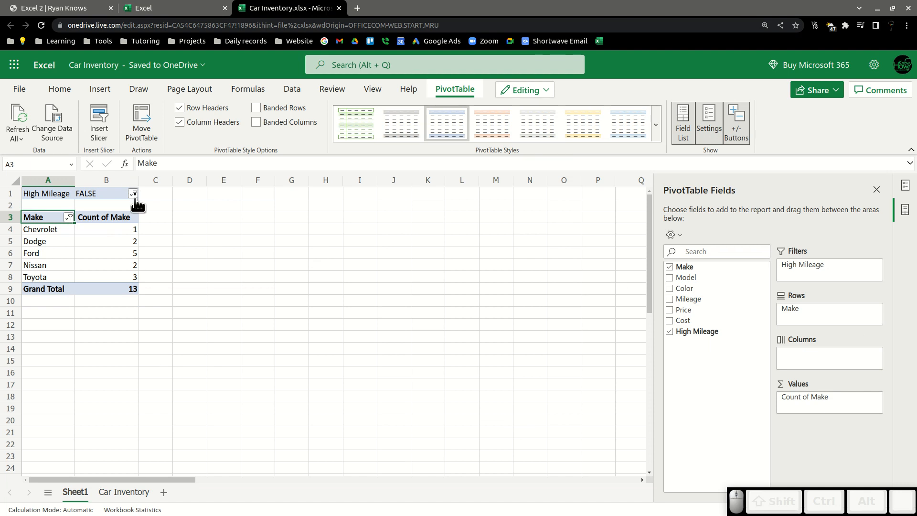
Browse the field list sort options and switch between the PivotTable Fields and PivotTable Settings panes.
left_click(682, 234)
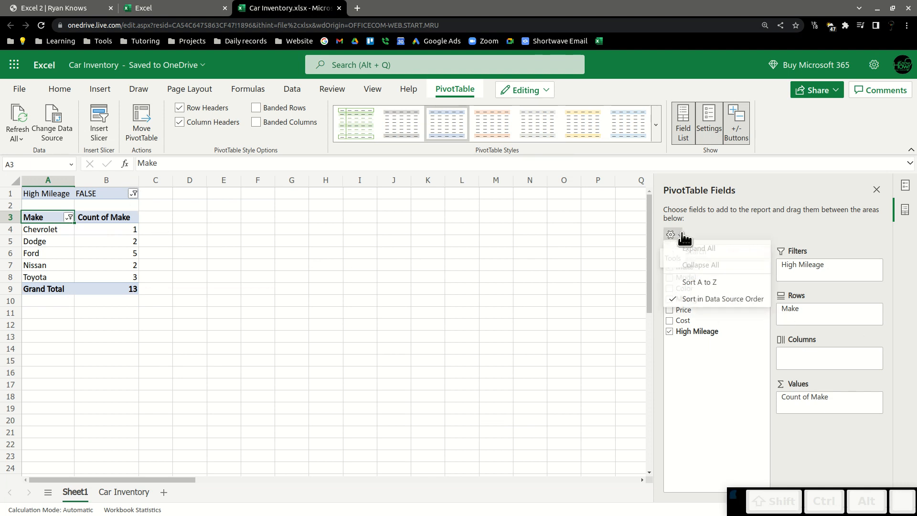
left_click(716, 228)
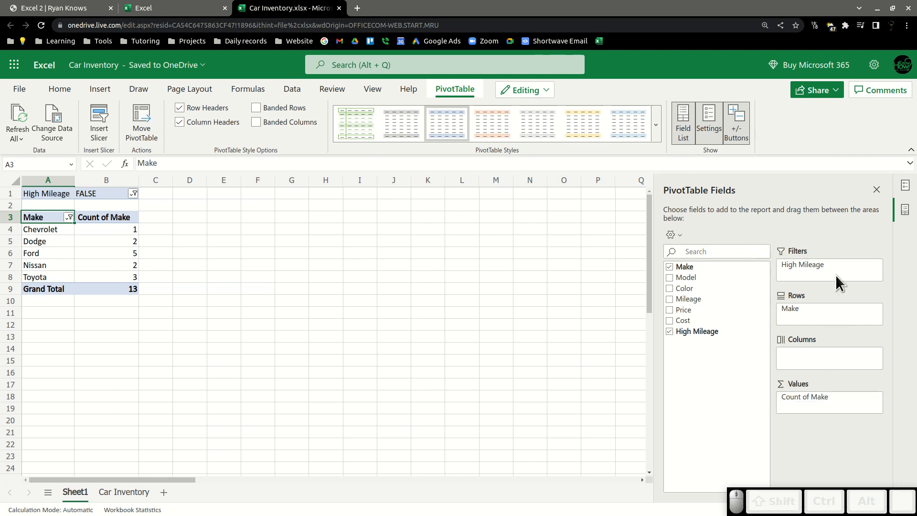
left_click(905, 188)
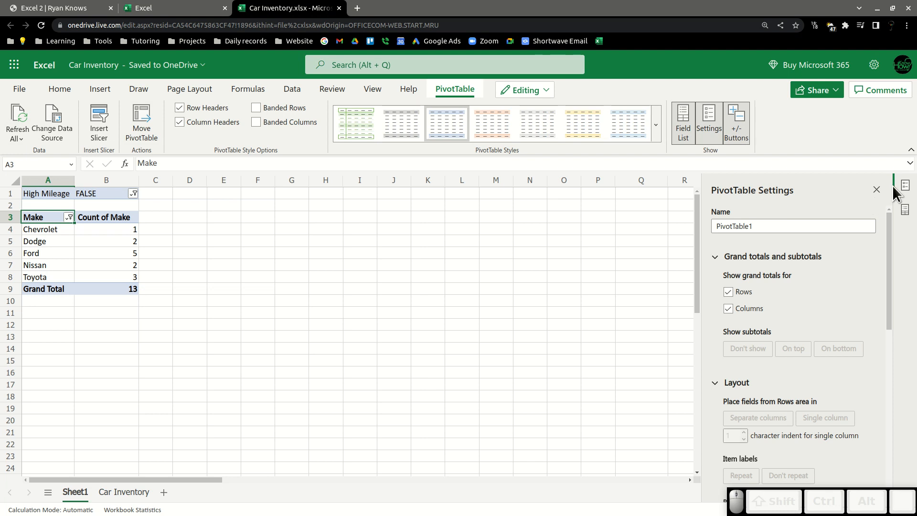
left_click(904, 187)
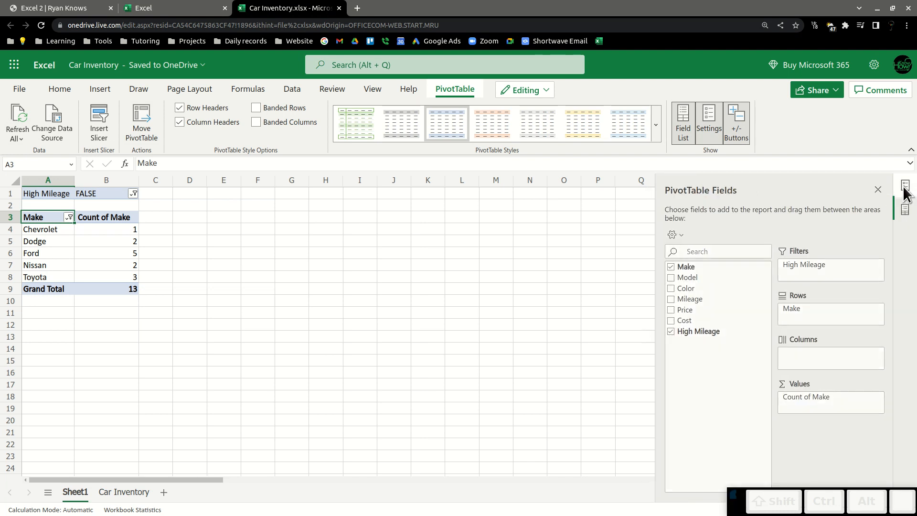
left_click(904, 188)
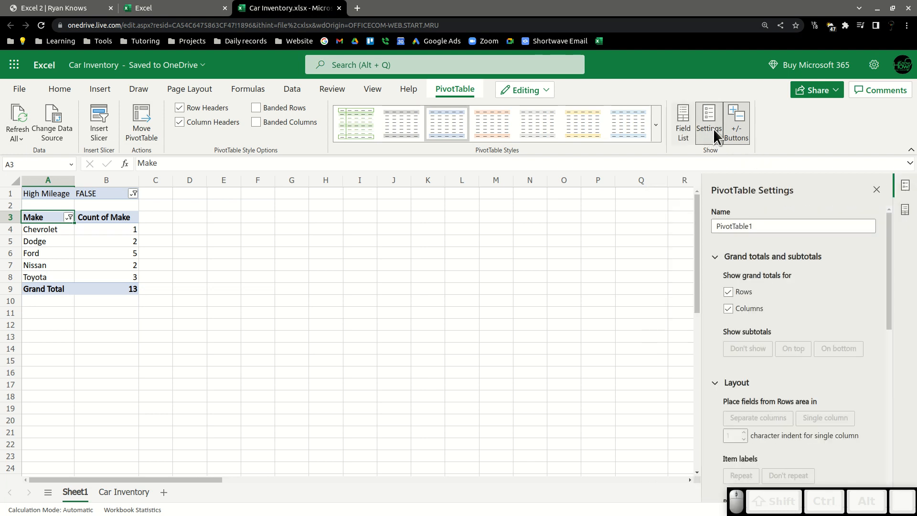
left_click(684, 128)
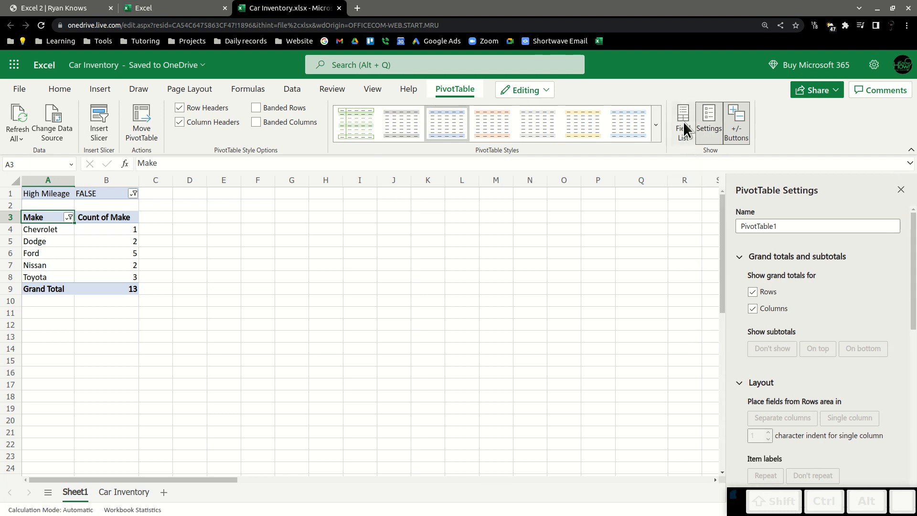
left_click(684, 139)
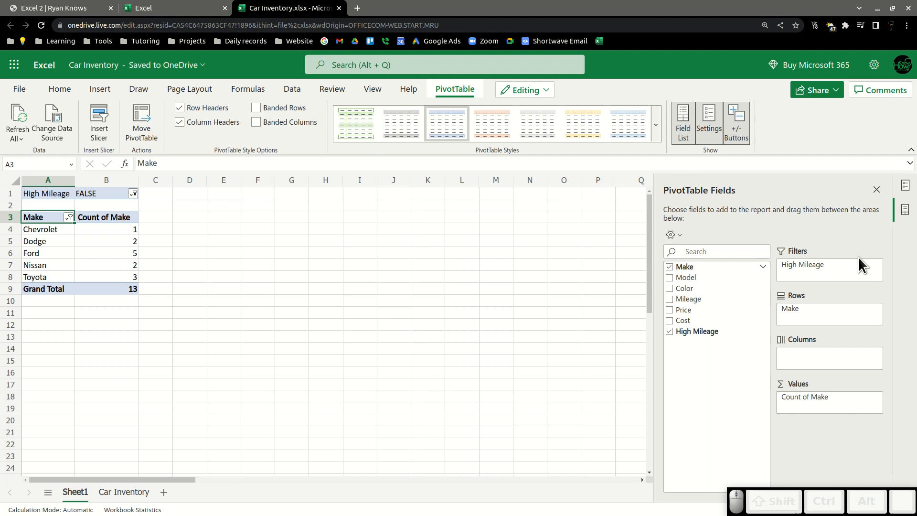
left_click(901, 186)
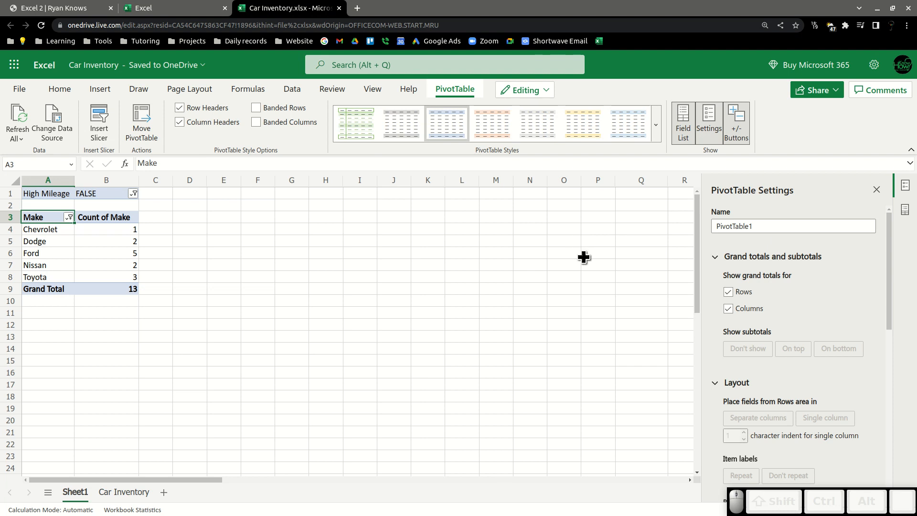
Examine the PivotTable Settings options, from the name and grand totals down to refresh and alt text.
left_click(768, 225)
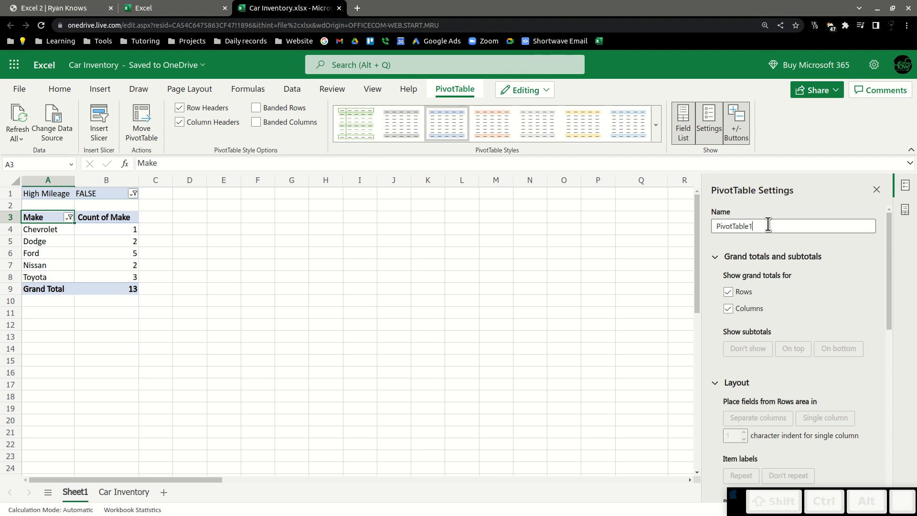
double_click(768, 225)
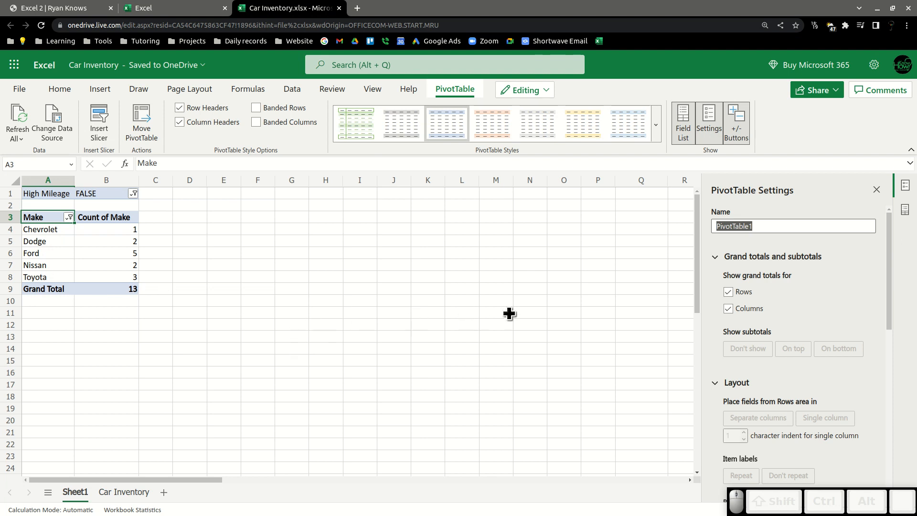
left_click(729, 292)
left_click(724, 292)
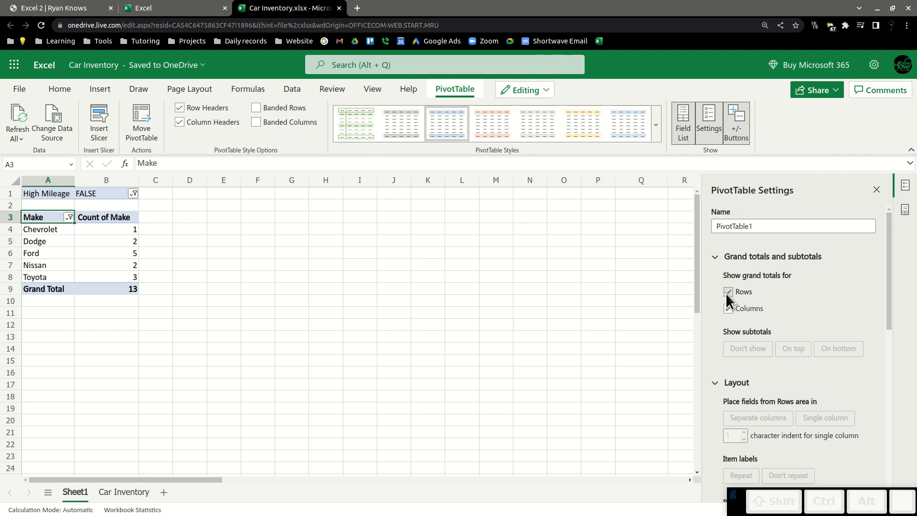
left_click(726, 292)
left_click(727, 291)
scroll(798, 268, "down", 3)
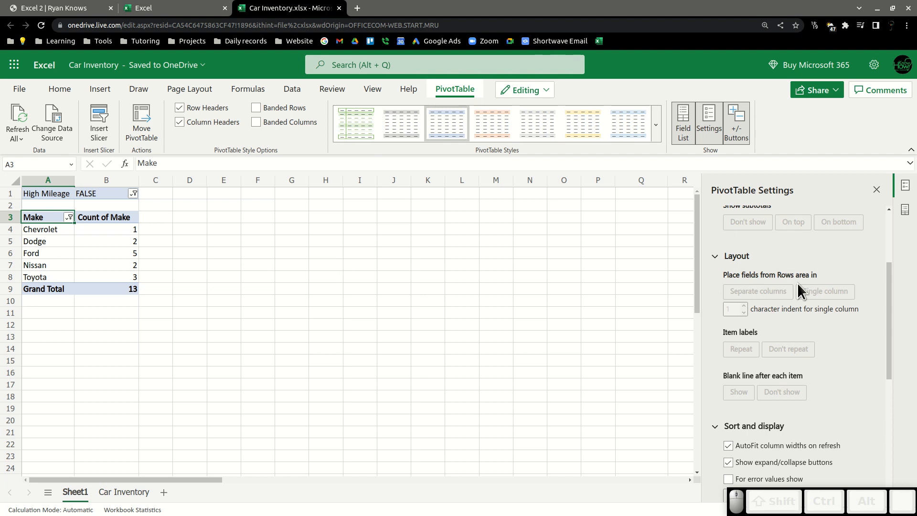
scroll(794, 271, "down", 4)
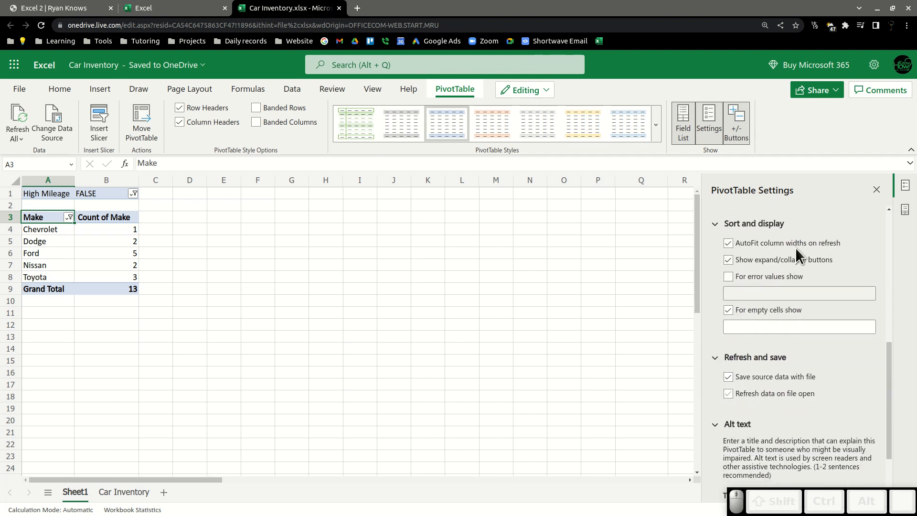
scroll(837, 300, "down", 2)
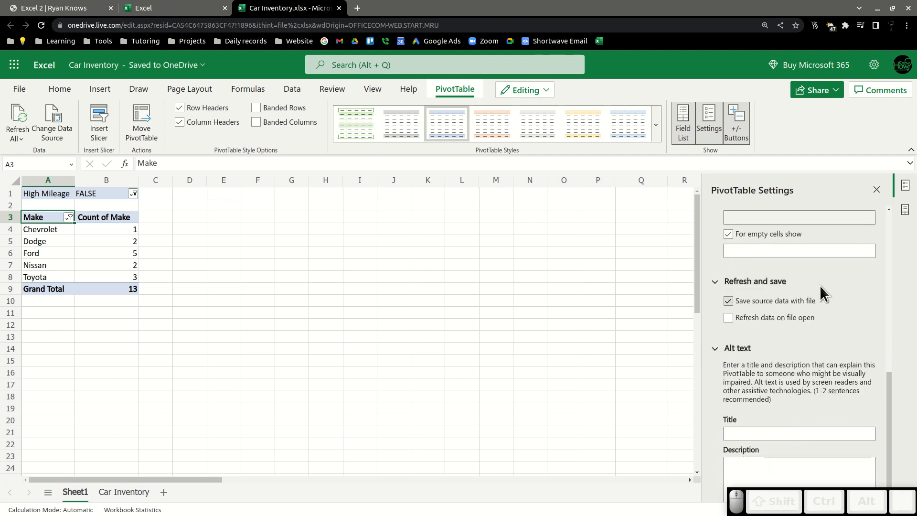
scroll(817, 277, "up", 3)
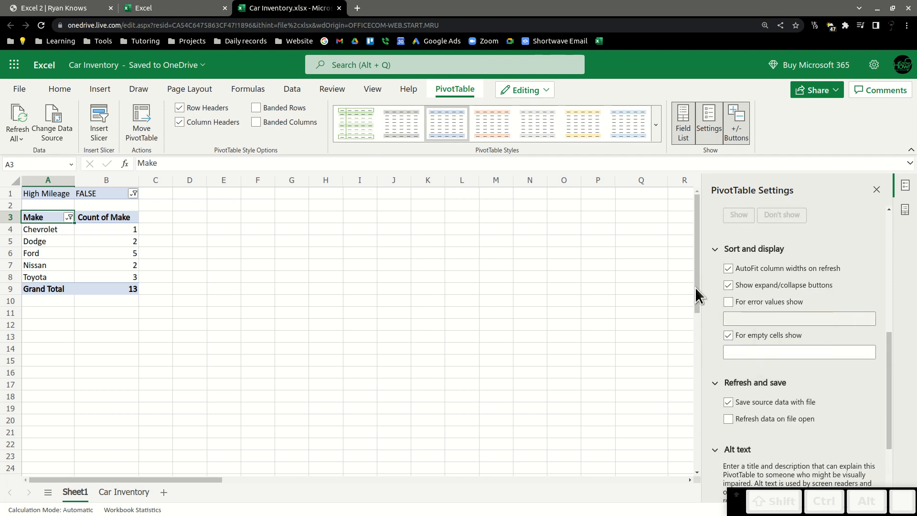
scroll(850, 329, "down", 3)
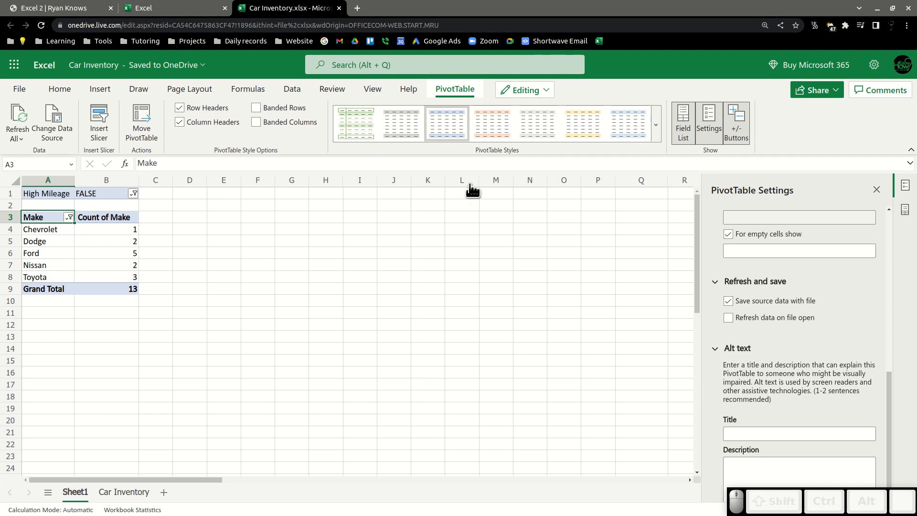
Turn on refreshing data on file open and close the PivotTable Settings pane.
left_click(726, 318)
scroll(815, 329, "up", 10)
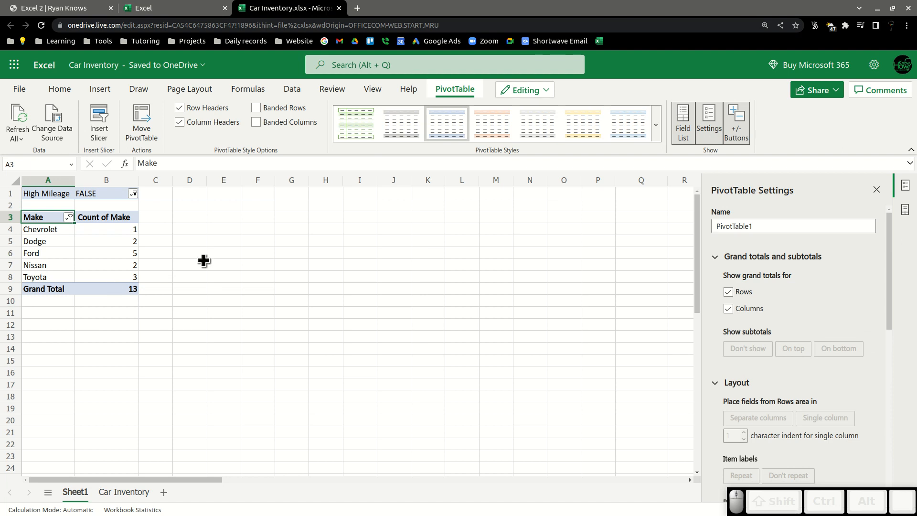
left_click(873, 189)
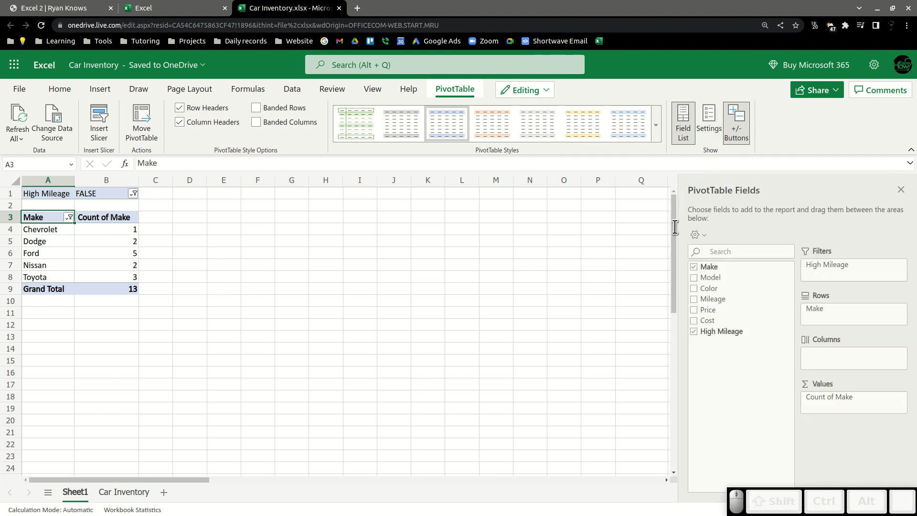
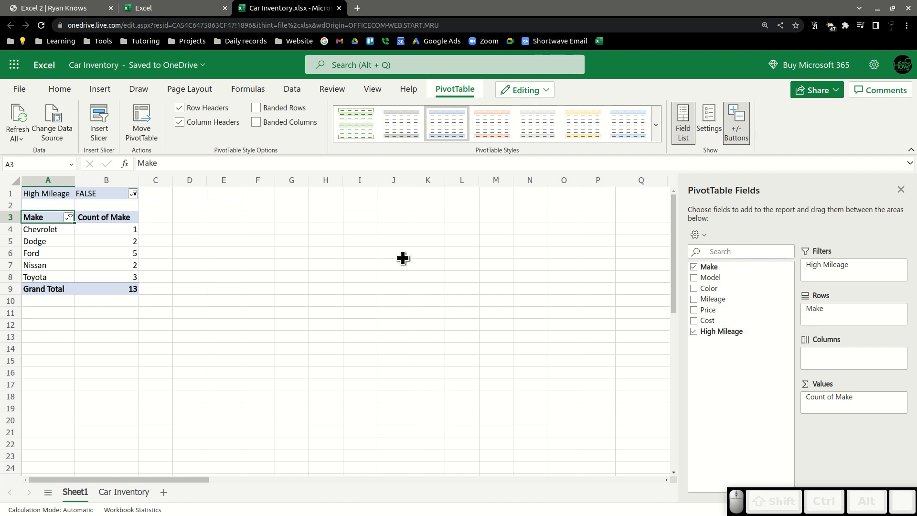
Compare the PivotTable's Make counts on Sheet1 with the source rows on the Car Inventory sheet.
left_click(114, 502)
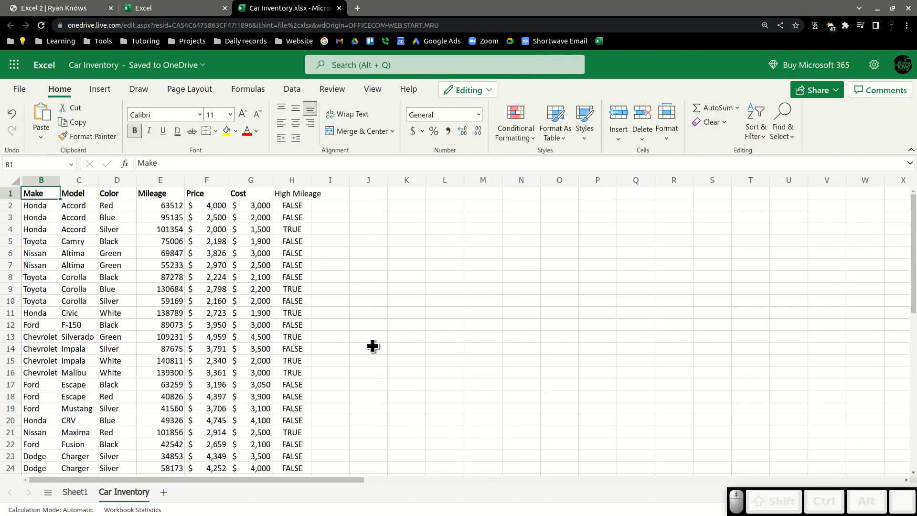
left_click(71, 492)
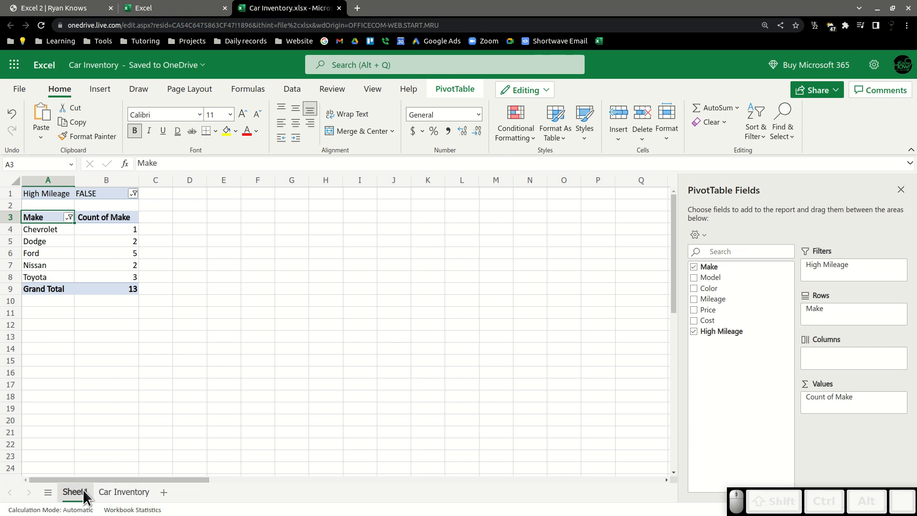
left_click(143, 497)
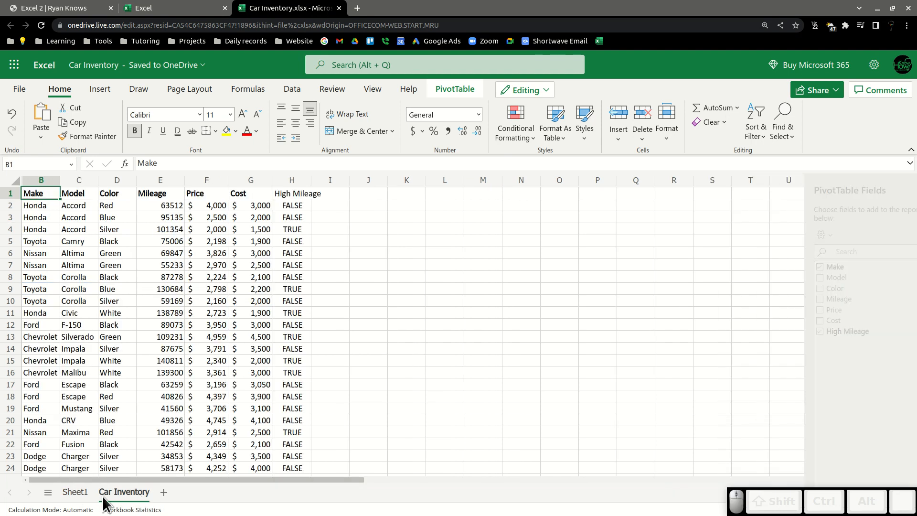
left_click(73, 494)
left_click_drag(32, 230, 106, 276)
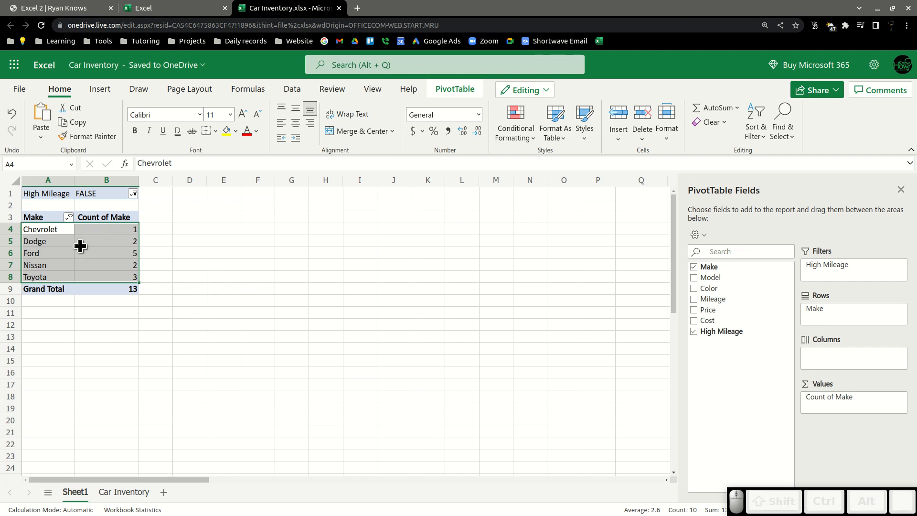
left_click(41, 231)
left_click_drag(40, 231, 100, 277)
left_click(120, 486)
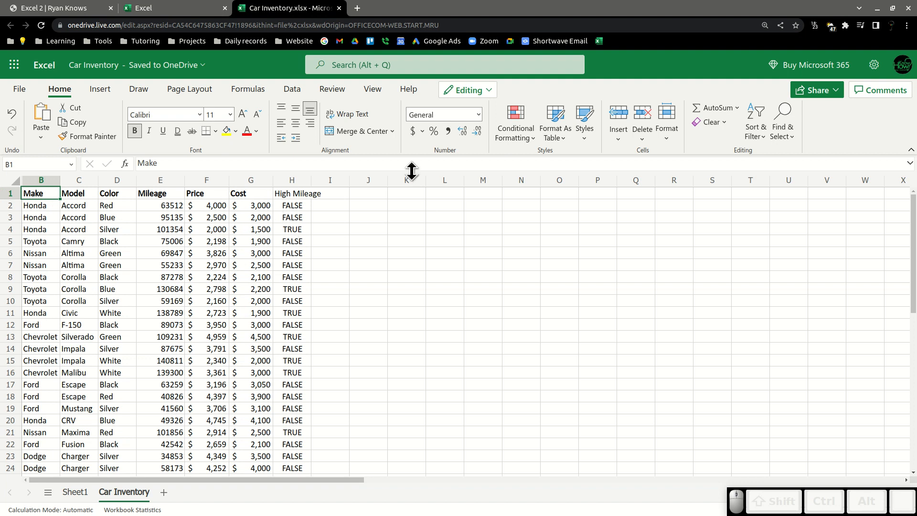
left_click(72, 490)
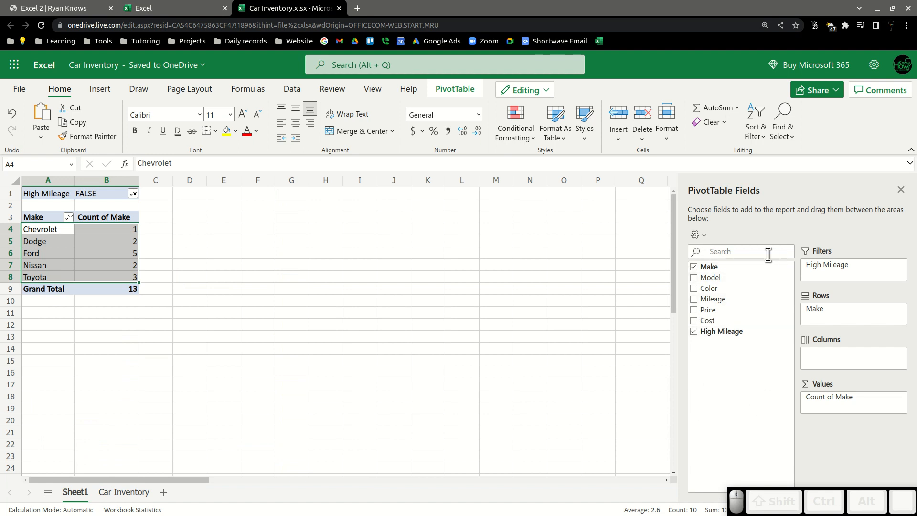
left_click(120, 490)
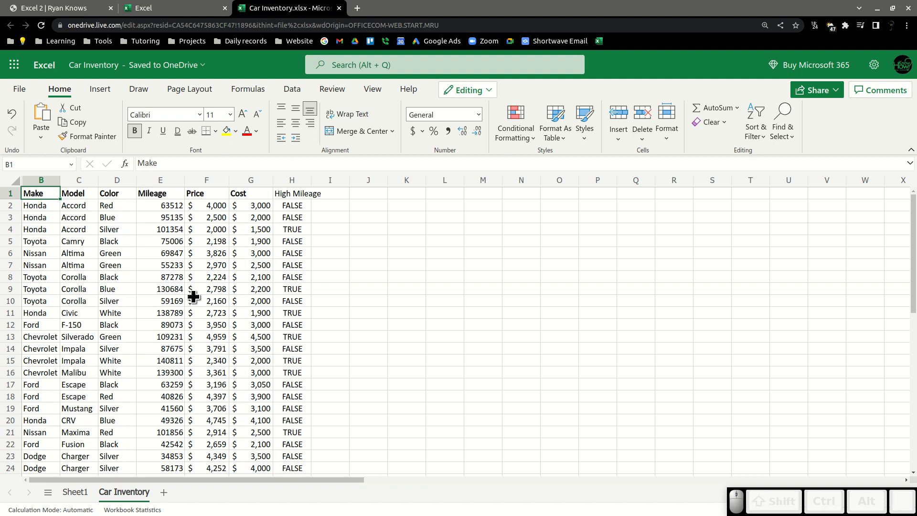
left_click(66, 492)
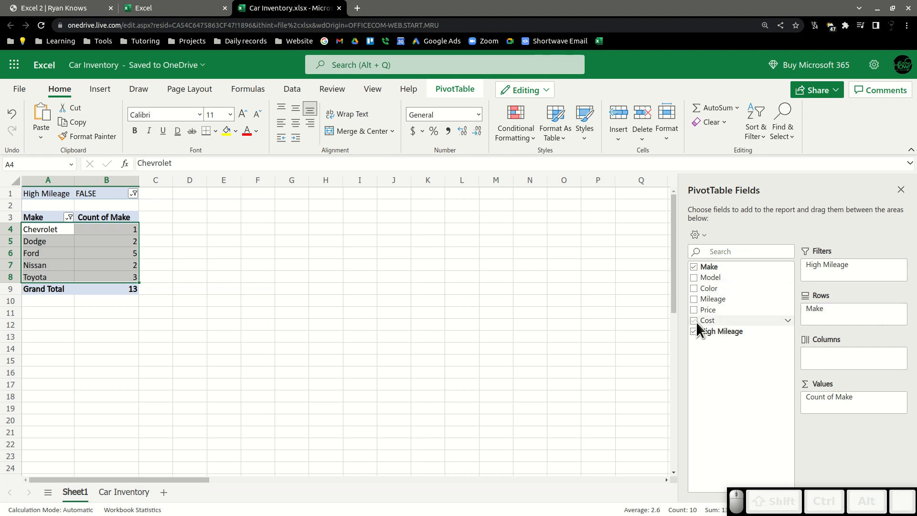
left_click(250, 336)
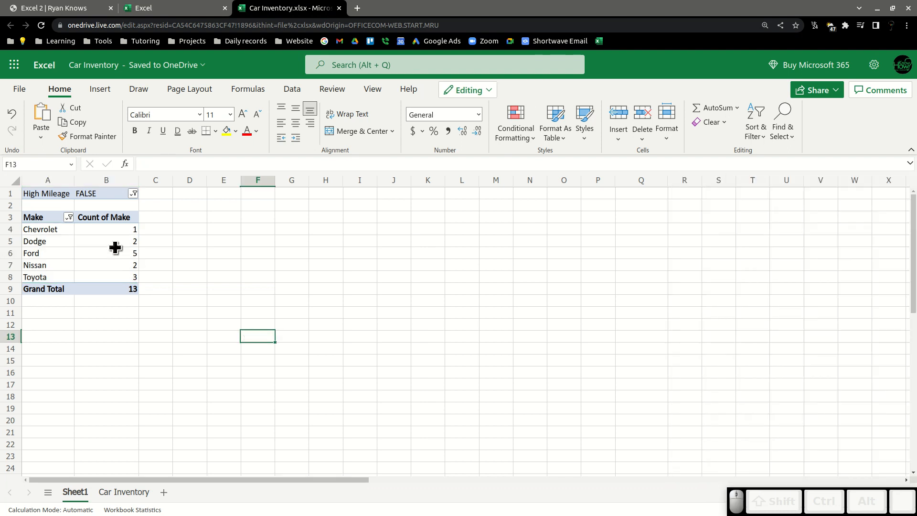
left_click_drag(49, 228, 131, 282)
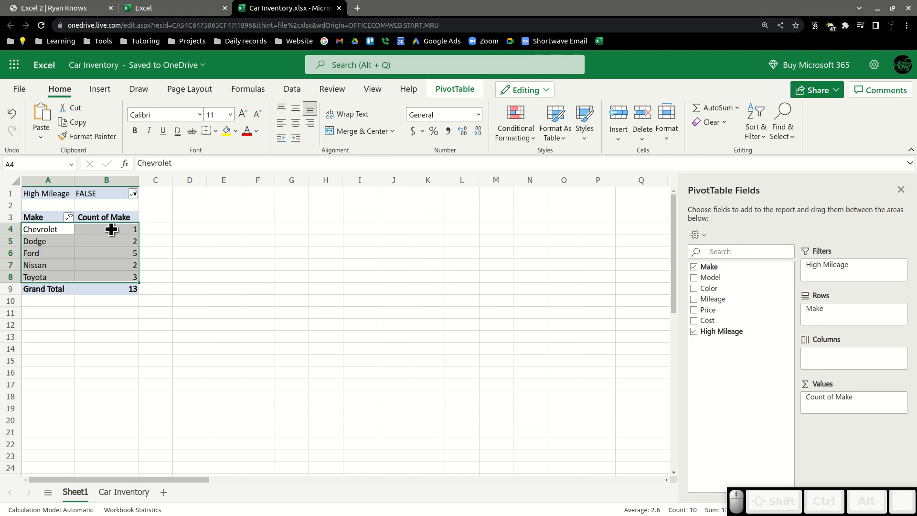
left_click(73, 245)
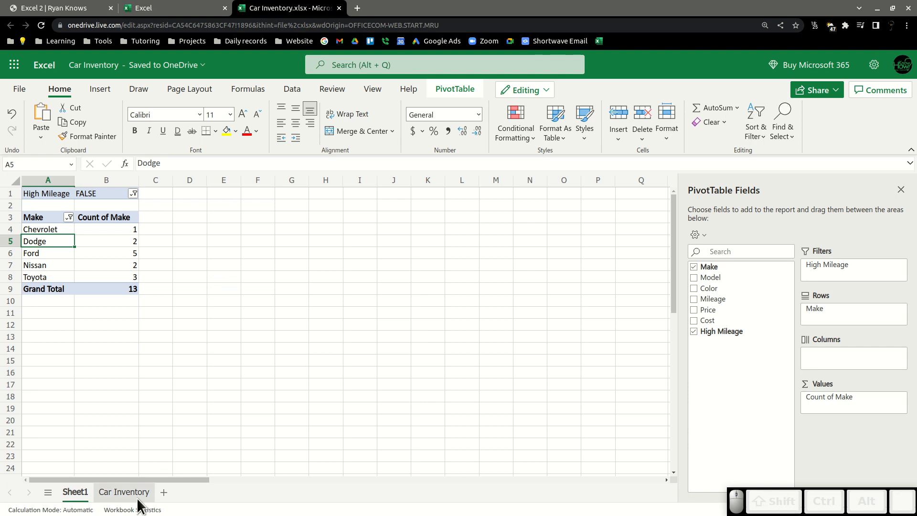
On the Car Inventory sheet, start a new conditional formatting rule for the Model column highlighting cells with specific text containing a value.
left_click(127, 487)
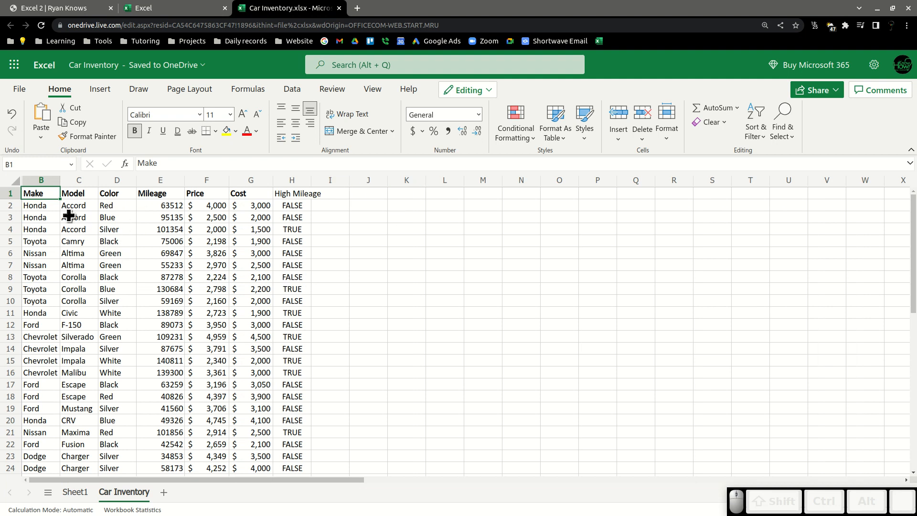
left_click(79, 180)
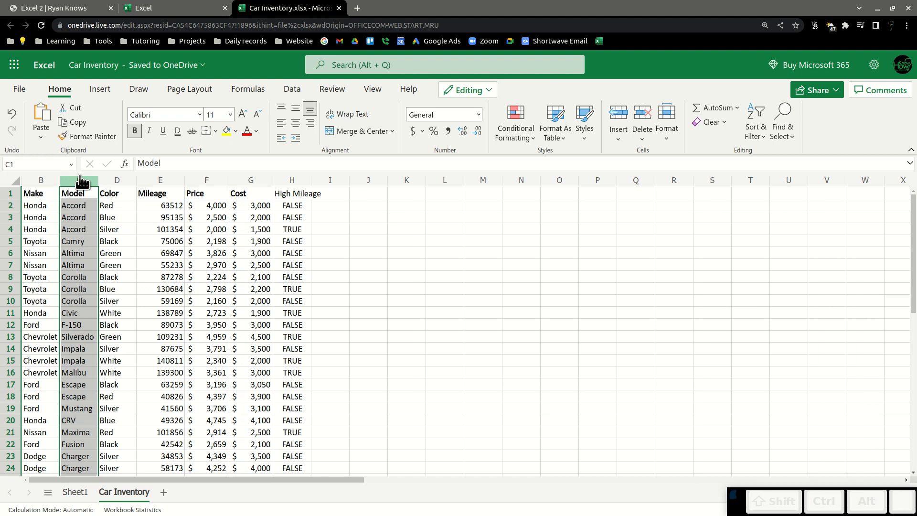
right_click(78, 228)
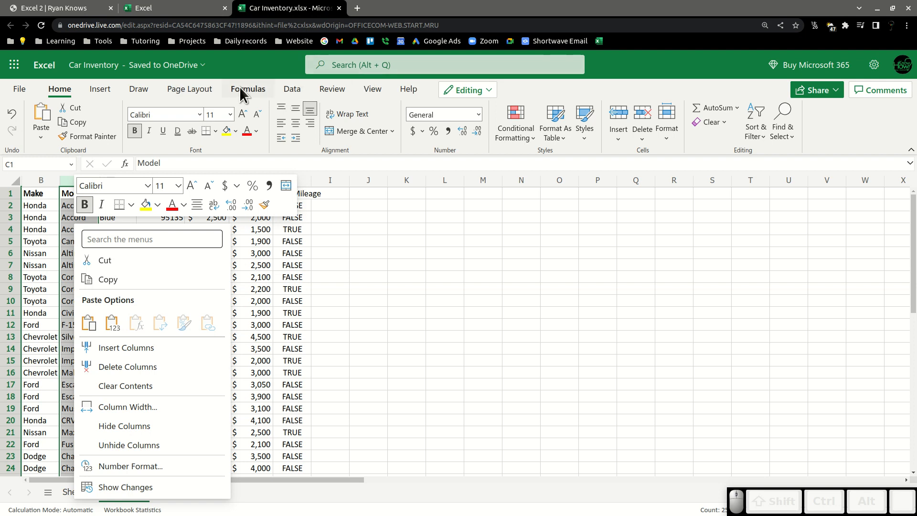
left_click(62, 89)
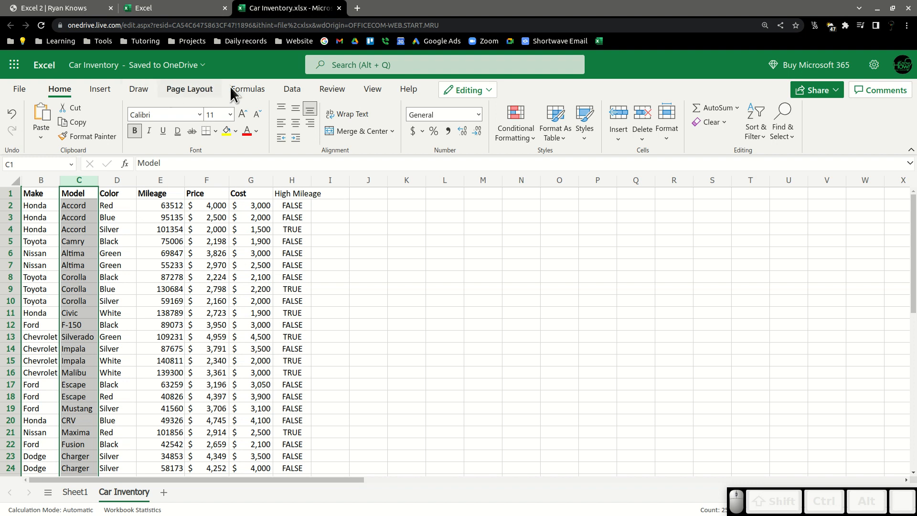
left_click(504, 113)
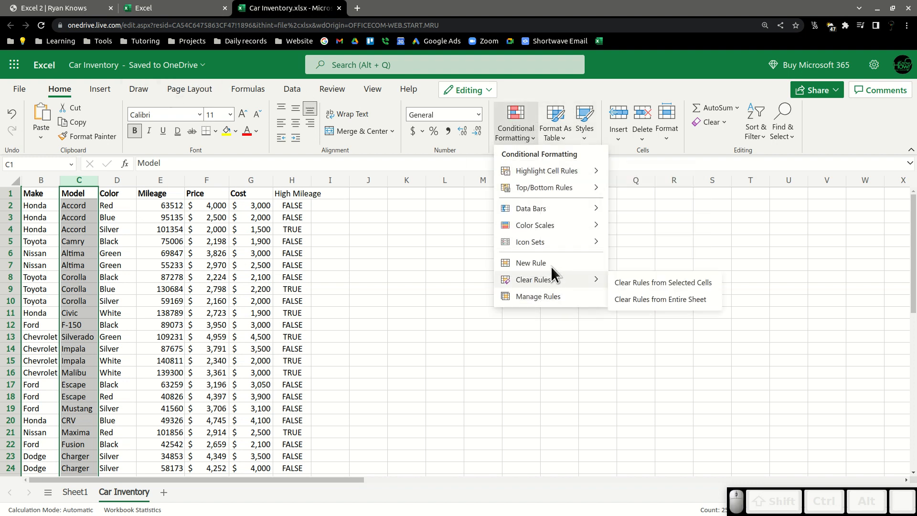
left_click(531, 263)
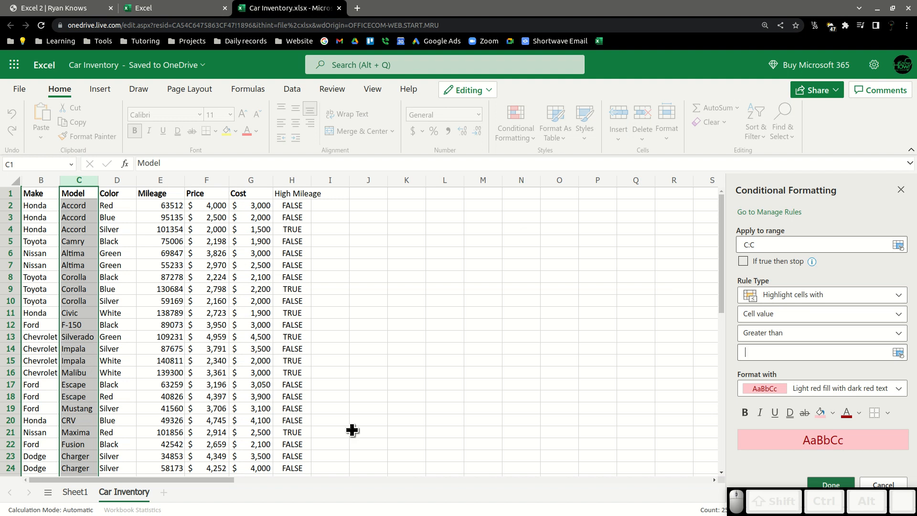
left_click(764, 297)
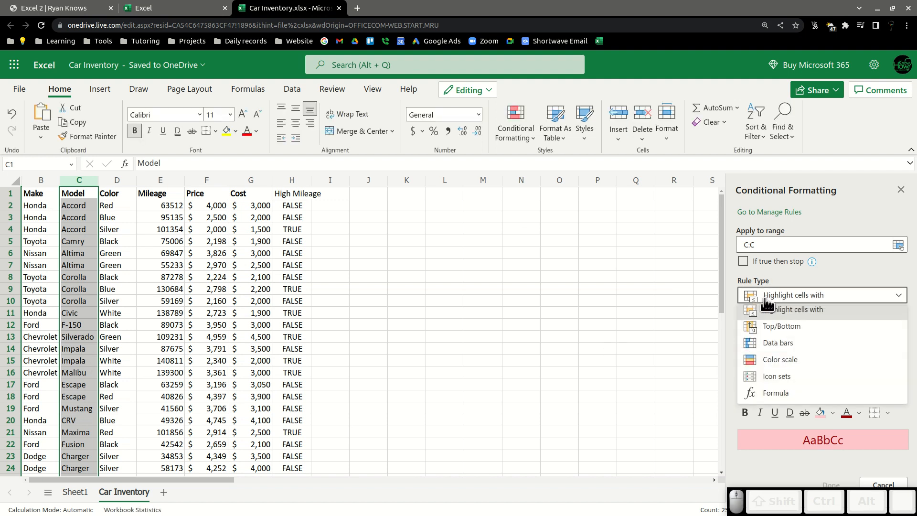
left_click(778, 271)
left_click(775, 260)
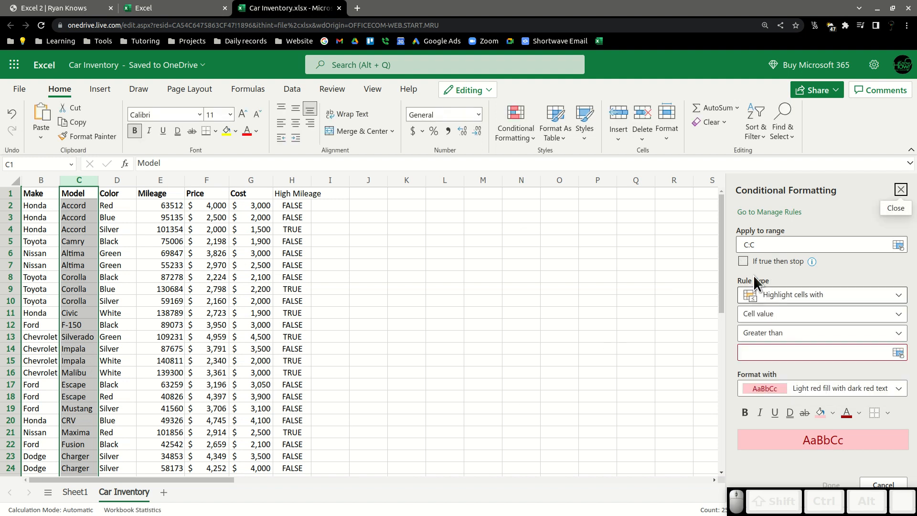
left_click(795, 316)
left_click(797, 317)
left_click(798, 319)
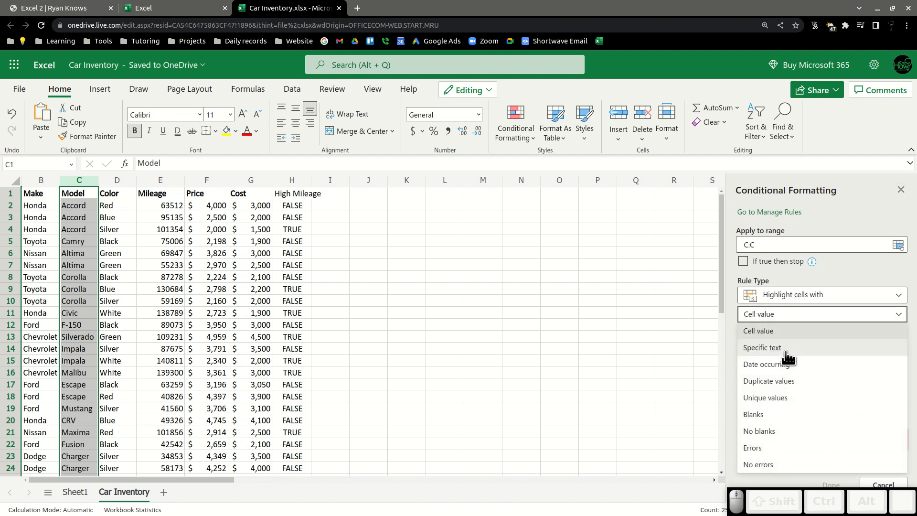
left_click(786, 353)
left_click(781, 334)
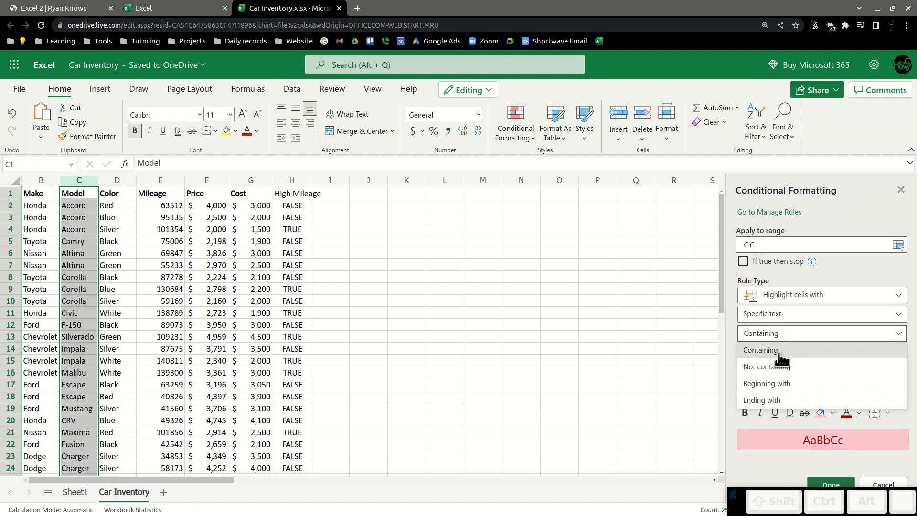
Enter Accord as the text to highlight and finish the conditional formatting rule.
left_click(777, 357)
left_click(778, 358)
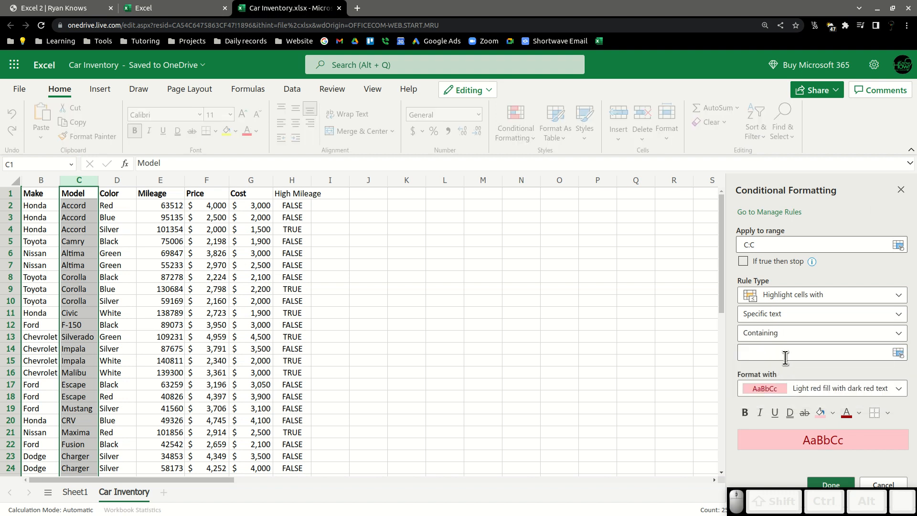
type("Accord")
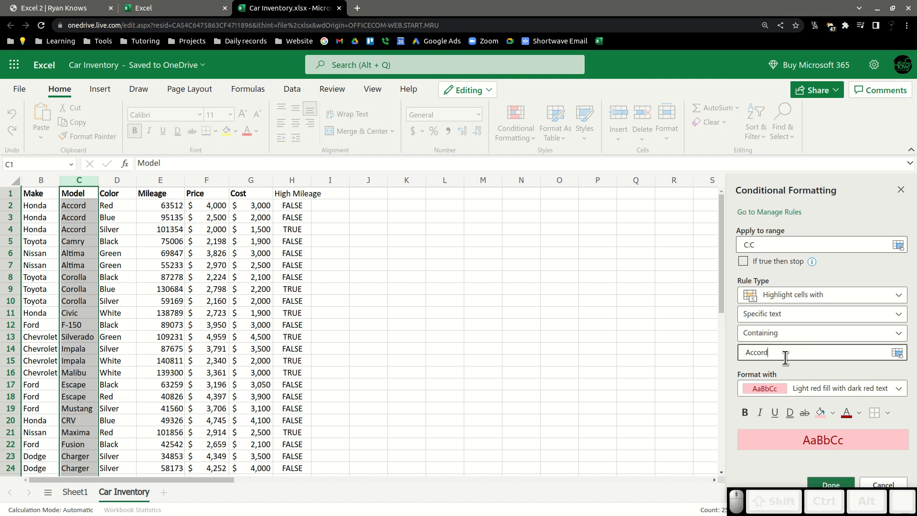
left_click(811, 483)
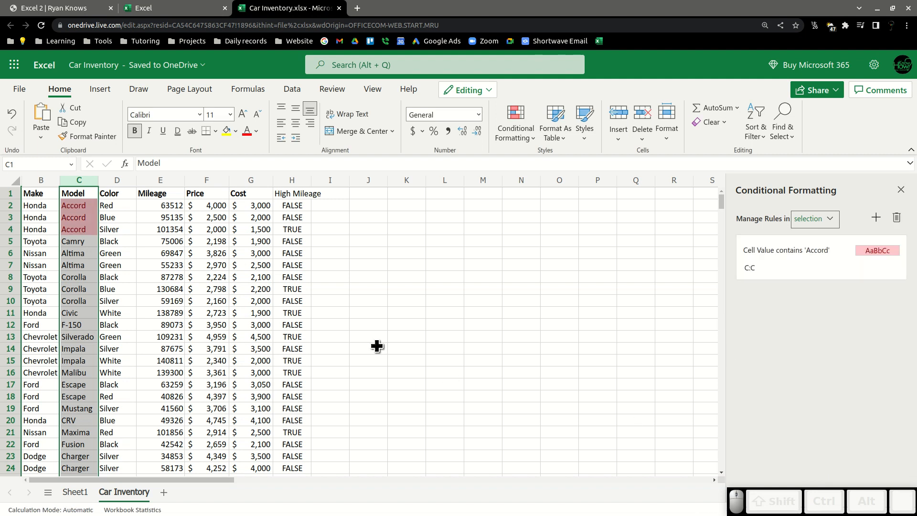
left_click(432, 267)
scroll(140, 370, "down", 3)
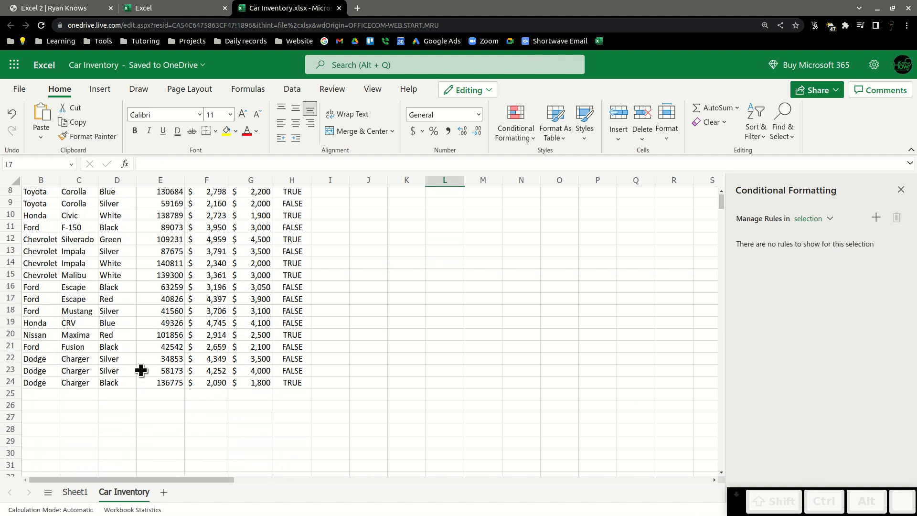
scroll(140, 362, "up", 5)
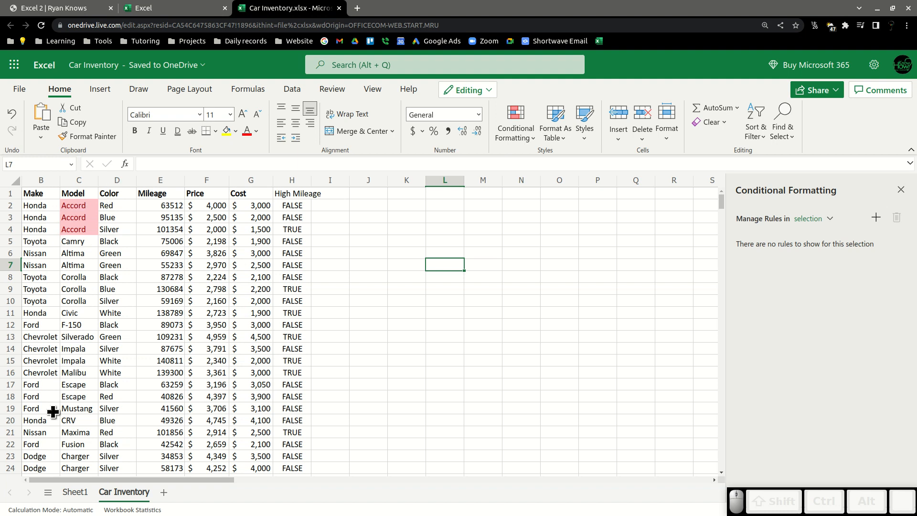
On Sheet1, remove the High Mileage filter and the Count of Make value from the PivotTable.
left_click(75, 491)
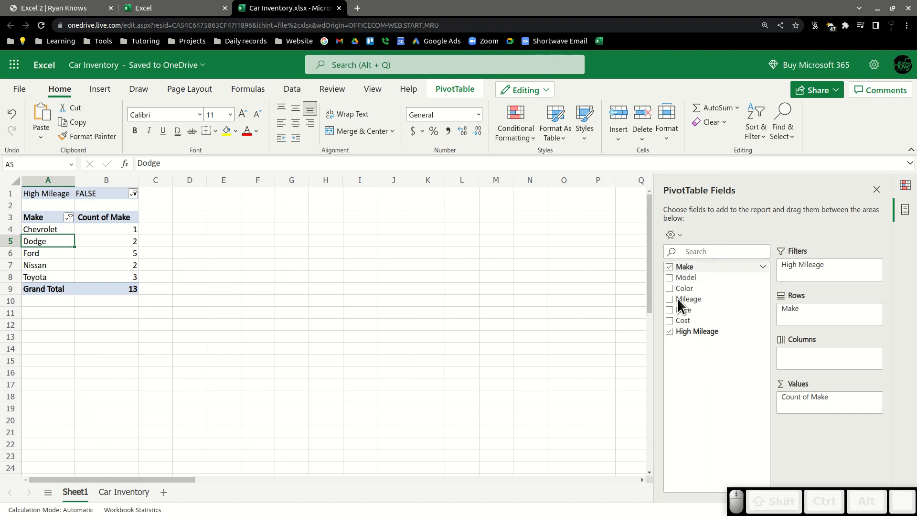
left_click_drag(810, 273, 759, 293)
left_click_drag(783, 396, 709, 365)
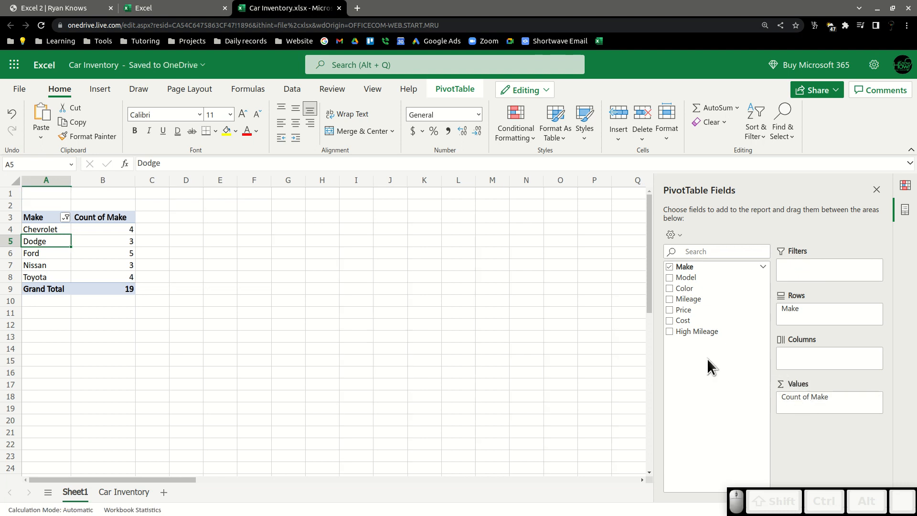
left_click_drag(689, 277, 696, 284)
left_click_drag(788, 395, 716, 386)
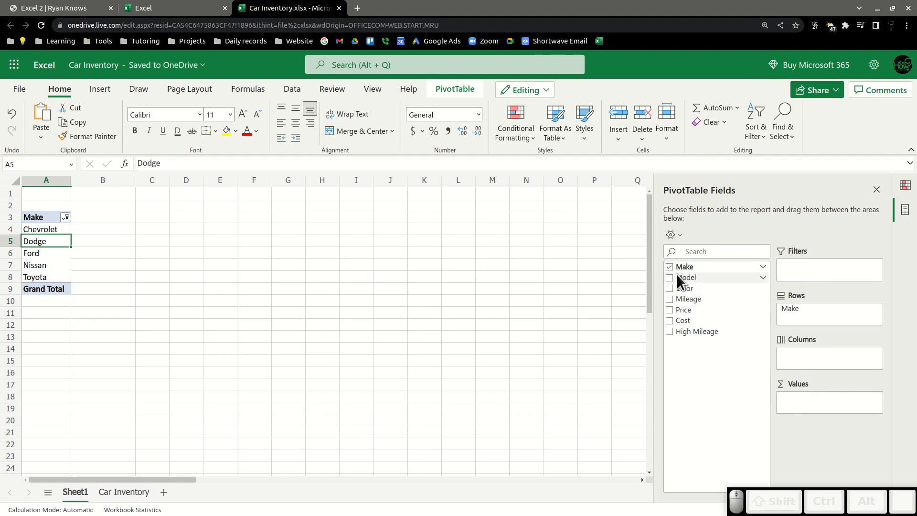
Add Model to the PivotTable rows under Make and re-include Honda in the Make filter.
left_click_drag(677, 275, 808, 321)
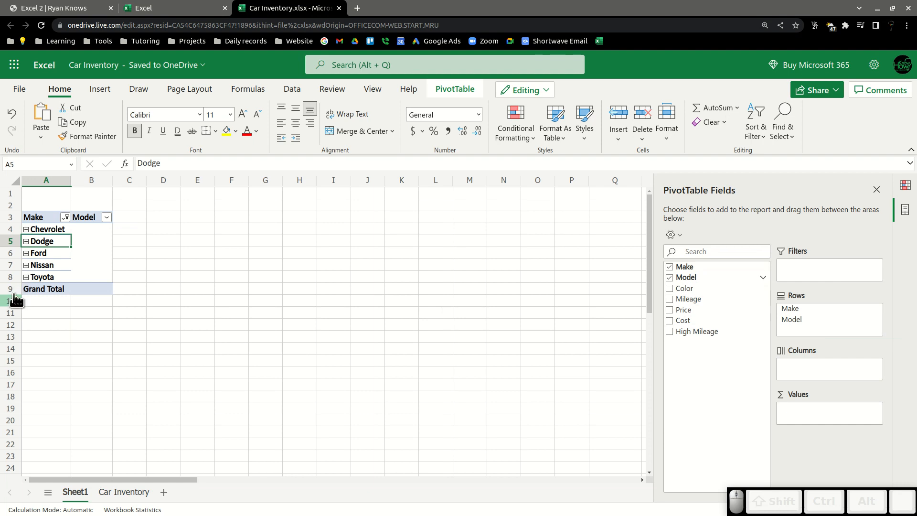
left_click(65, 217)
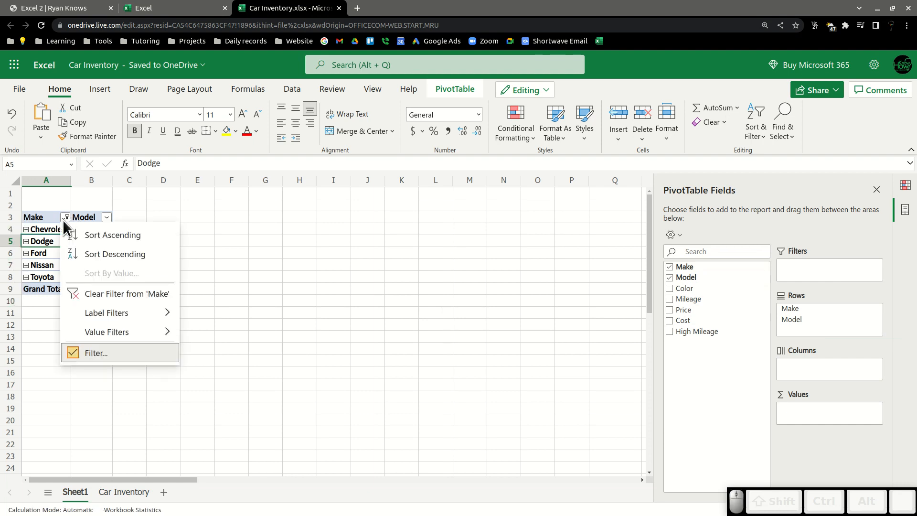
left_click(100, 345)
left_click(372, 253)
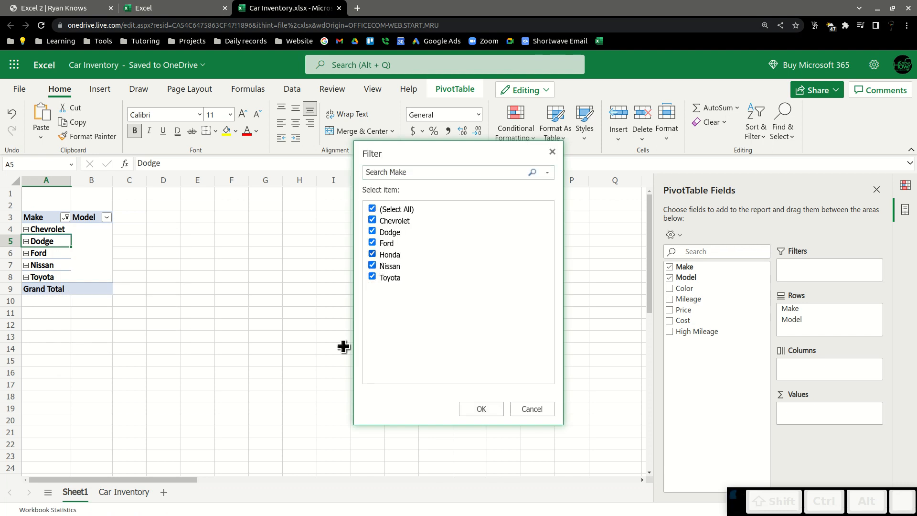
left_click(480, 409)
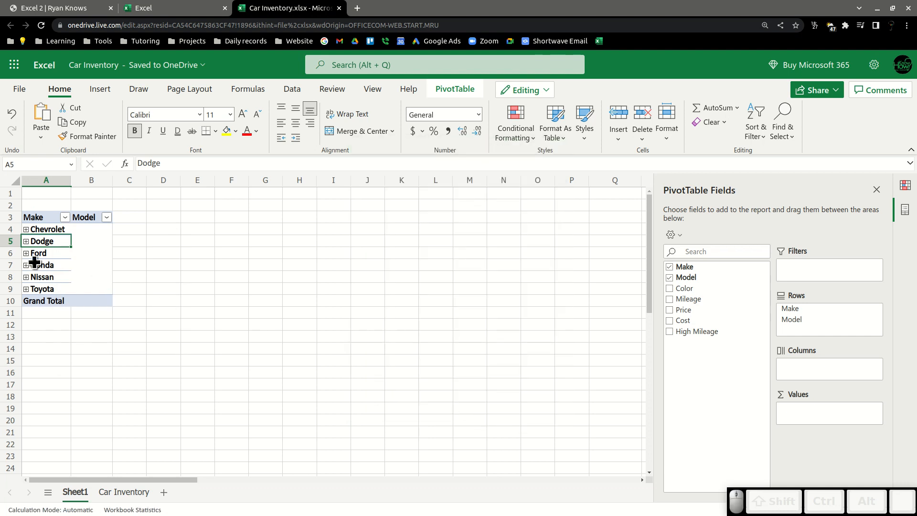
Expand Honda in the PivotTable to show its models.
left_click(25, 265)
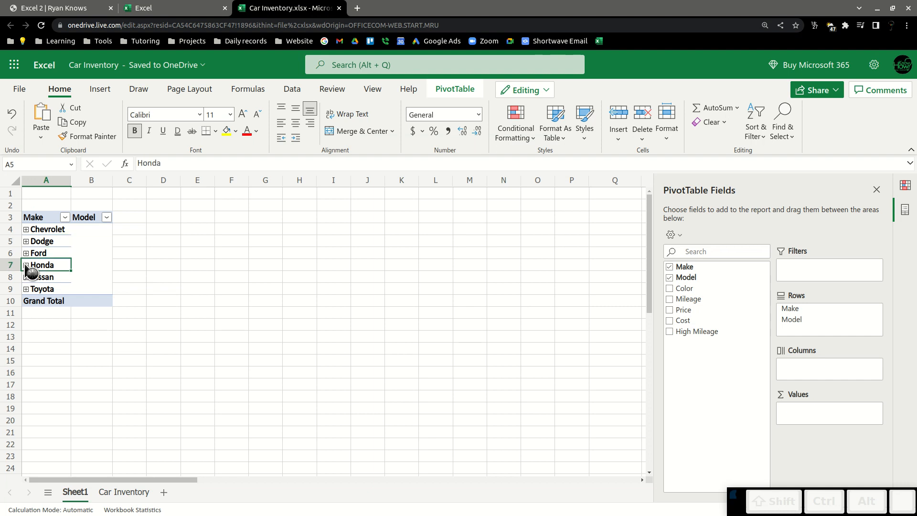
left_click(90, 266)
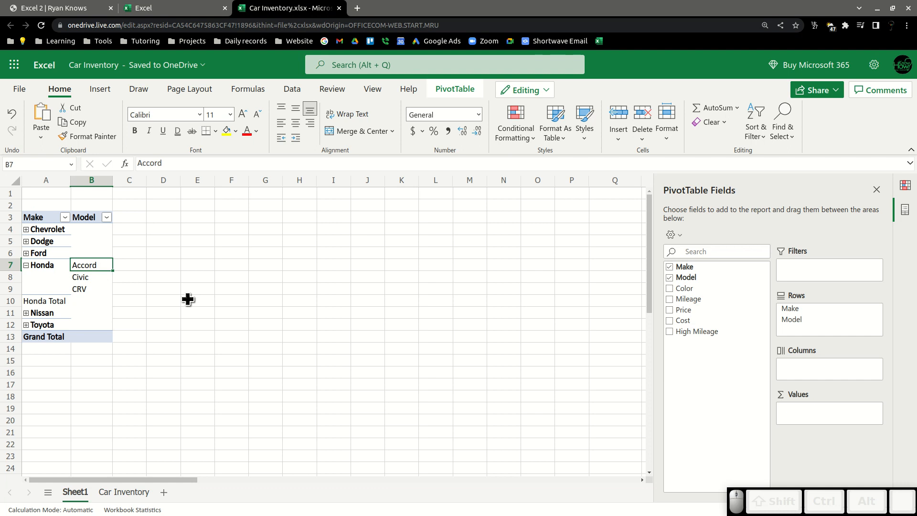
Compare the highlighted Accord cells on the Car Inventory sheet with the PivotTable on Sheet1.
left_click(118, 495)
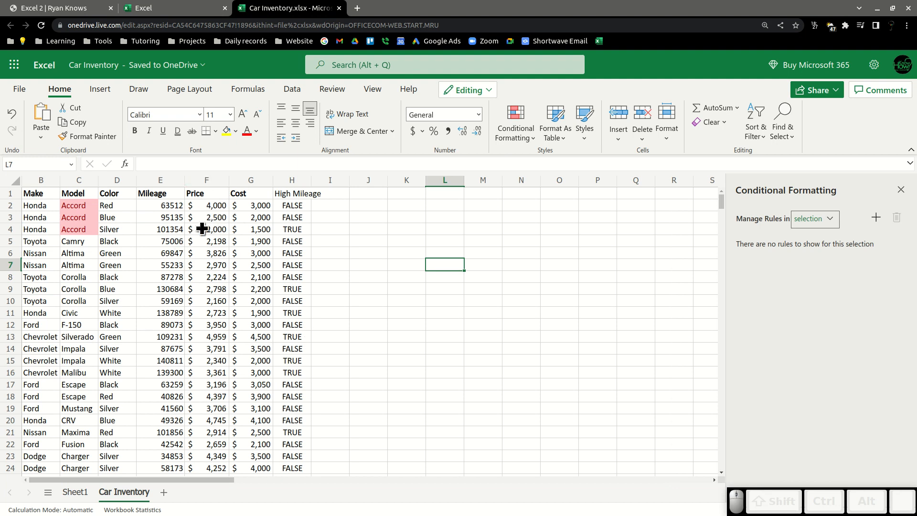
left_click(212, 205)
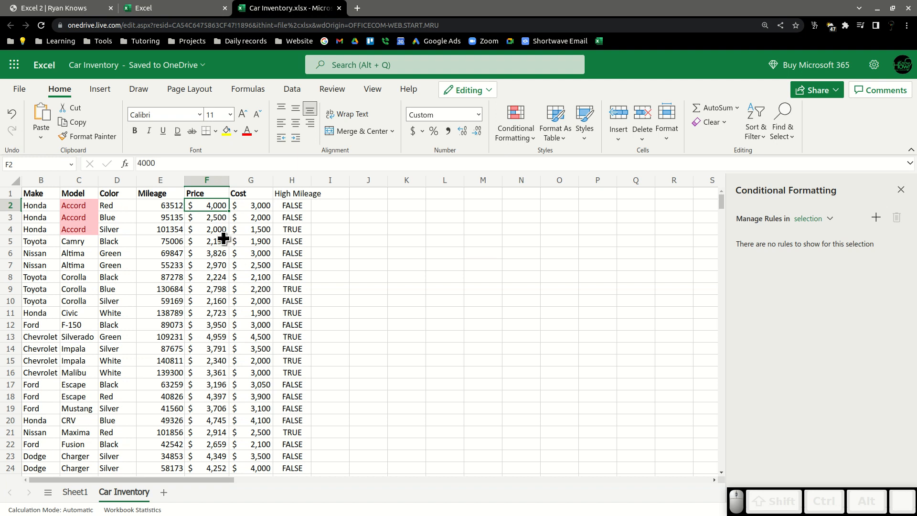
left_click(70, 493)
left_click(86, 267)
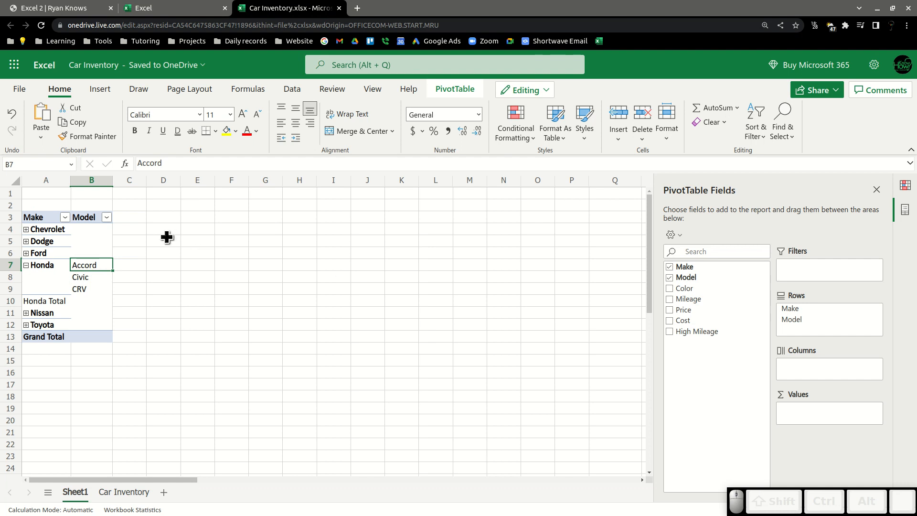
Add a conditional formatting rule to the PivotTable's Model column highlighting cells containing the specific text Accord.
left_click(168, 219)
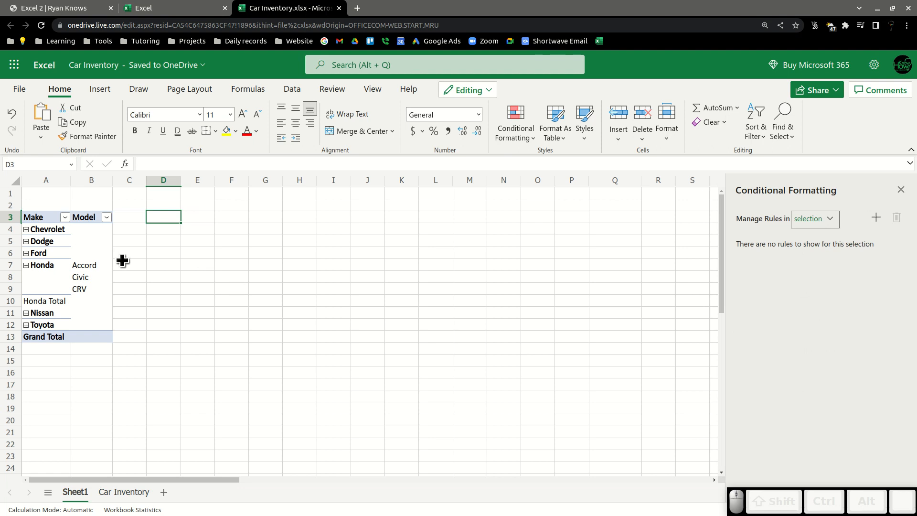
left_click(78, 216)
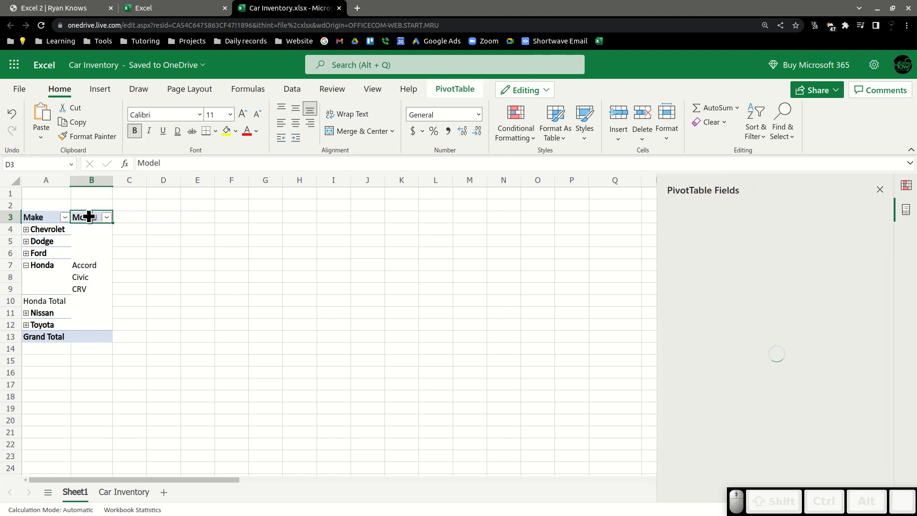
left_click(92, 180)
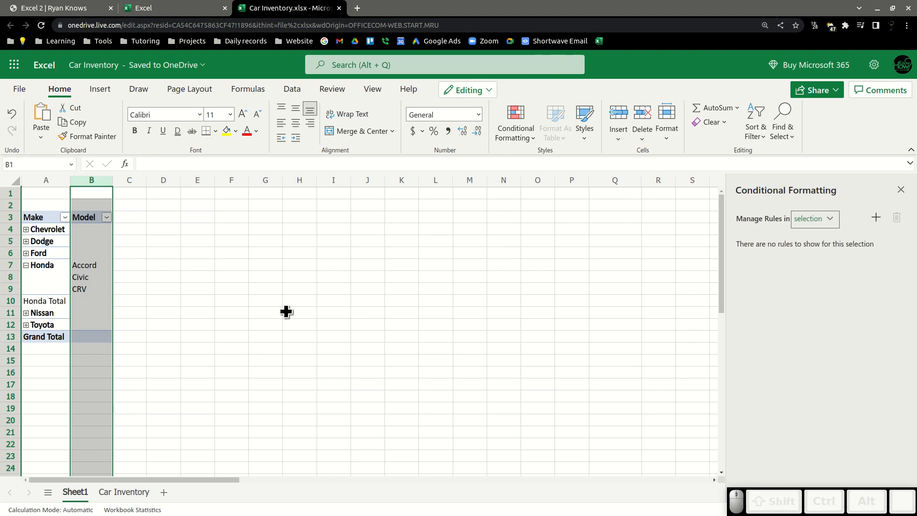
left_click(876, 217)
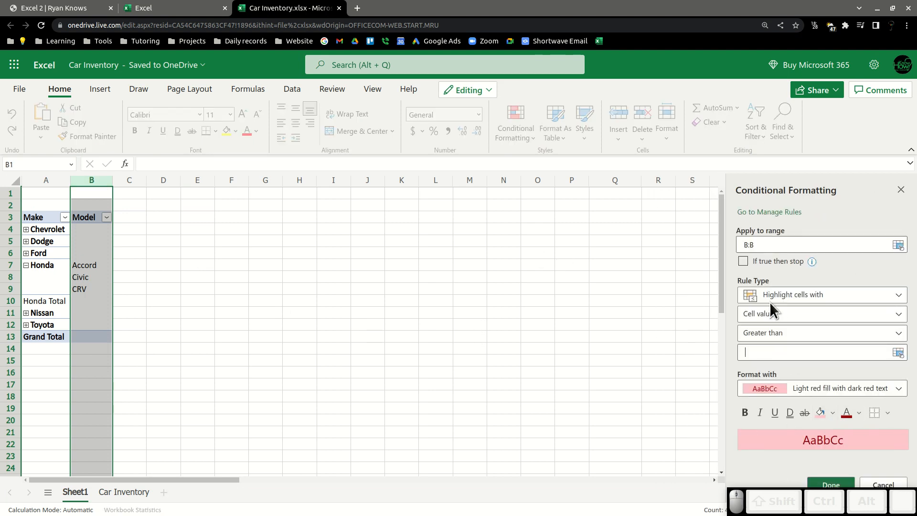
left_click(766, 336)
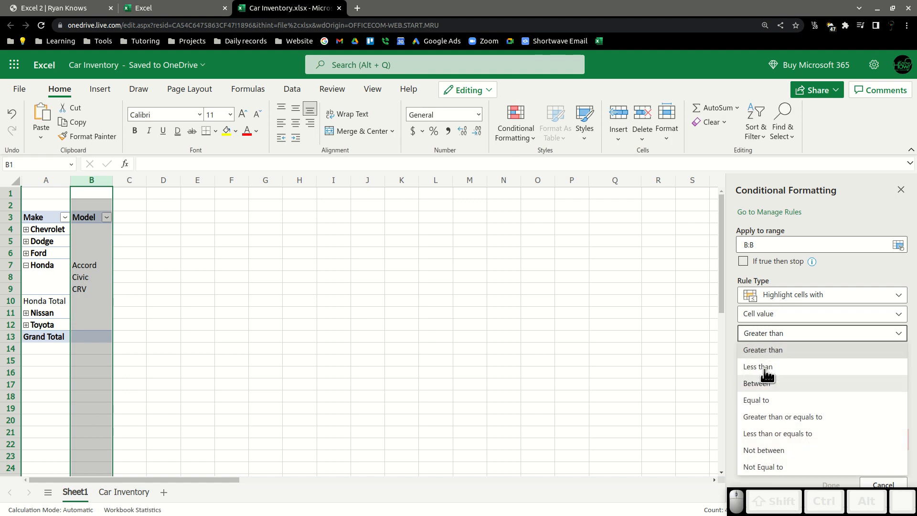
left_click(782, 317)
left_click(779, 347)
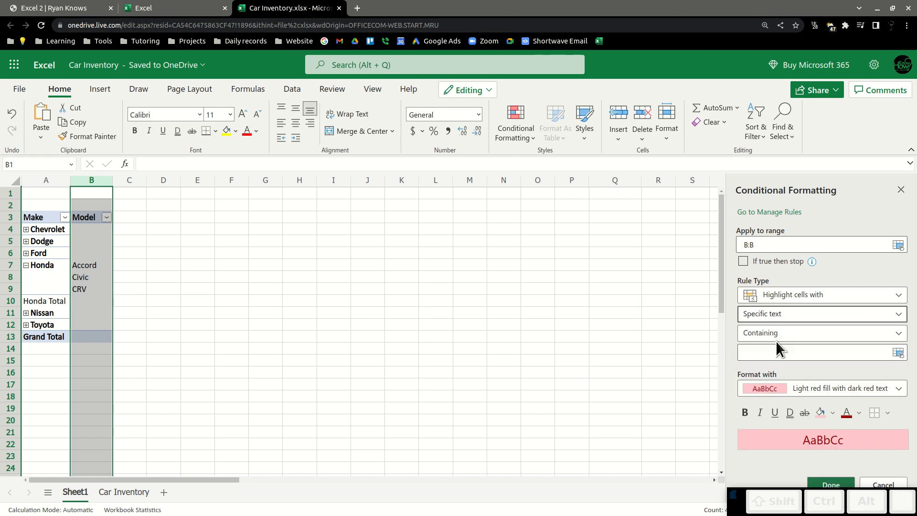
left_click(810, 355)
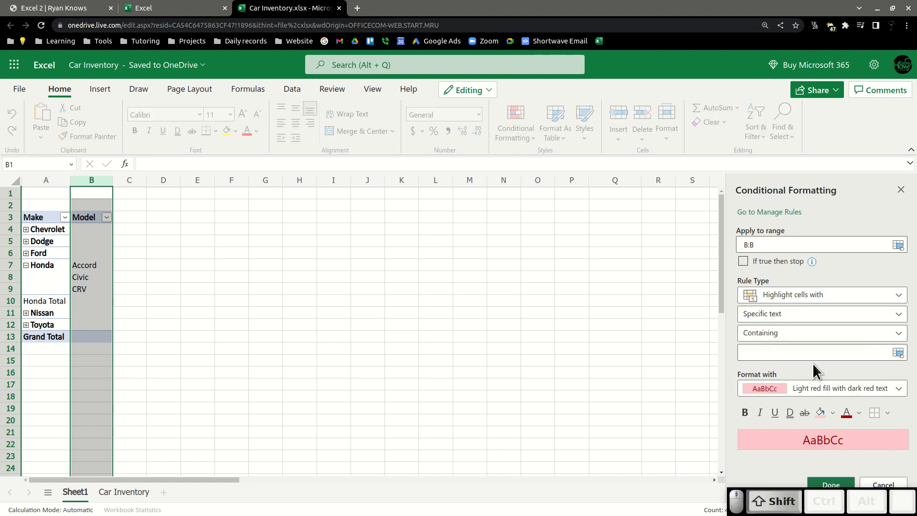
type("Accord")
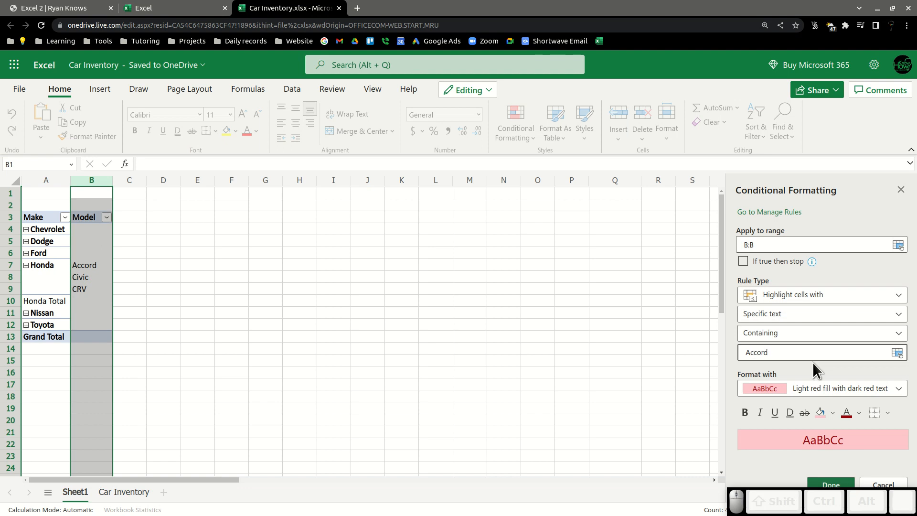
left_click(821, 484)
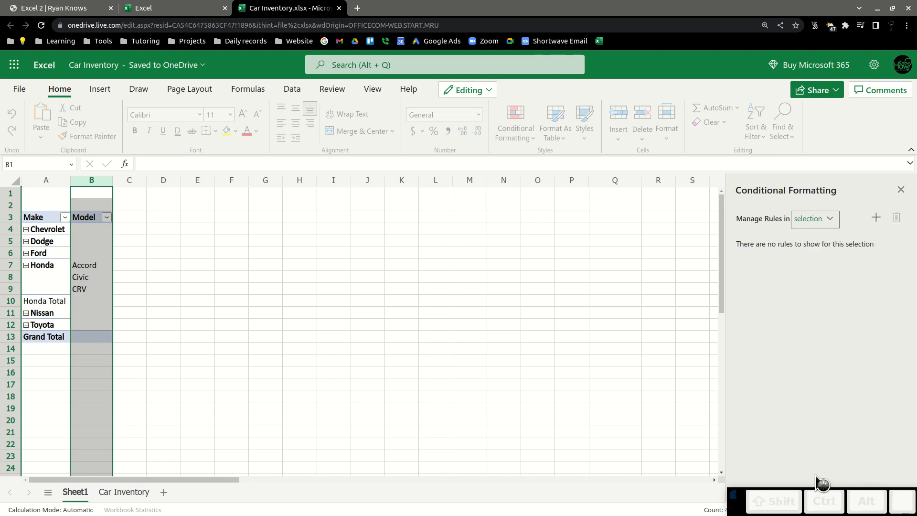
left_click(401, 264)
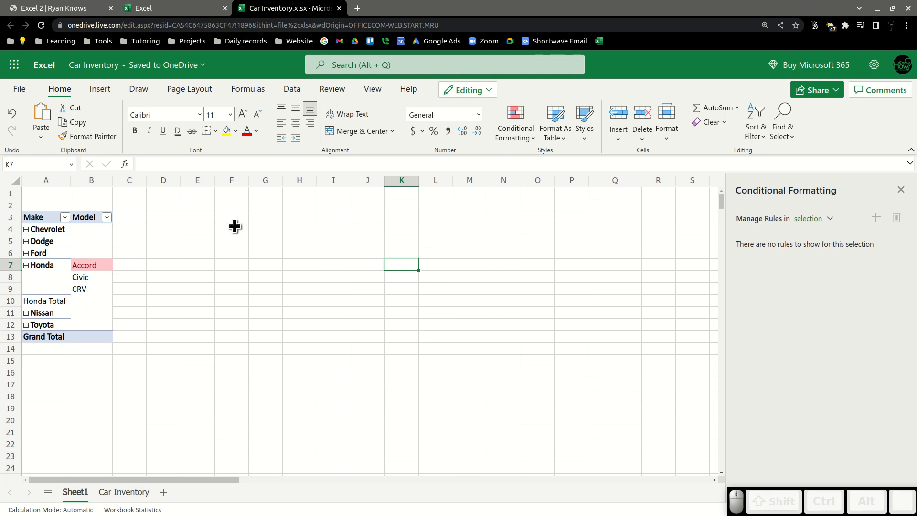
On the Car Inventory sheet, delete the Accord highlighting rule from the Model column.
left_click(112, 492)
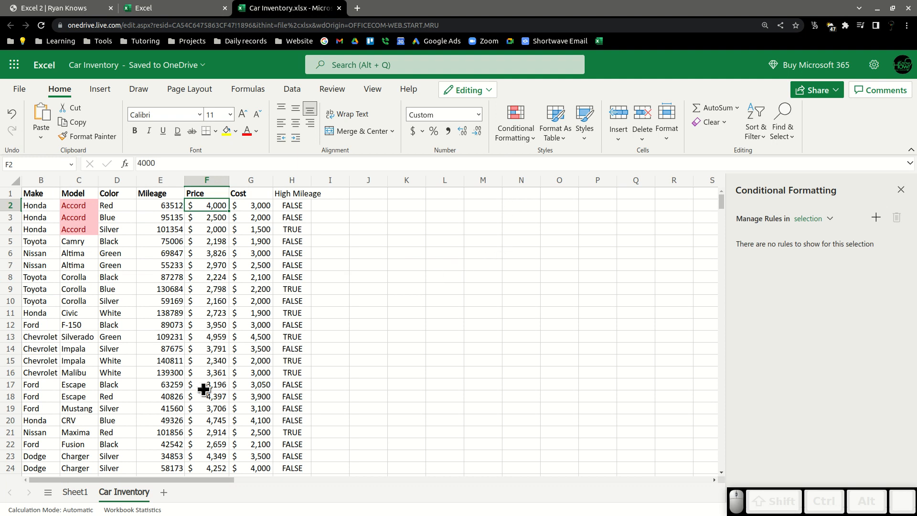
left_click(76, 217)
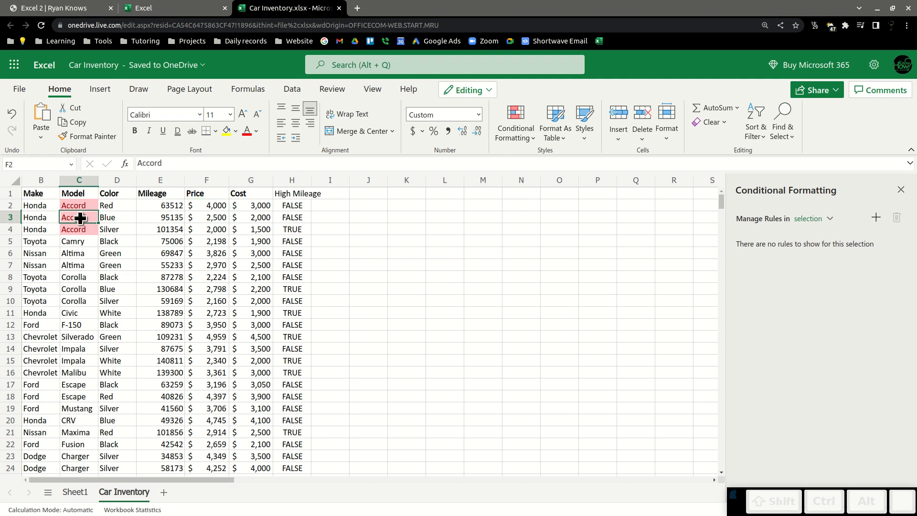
left_click(905, 210)
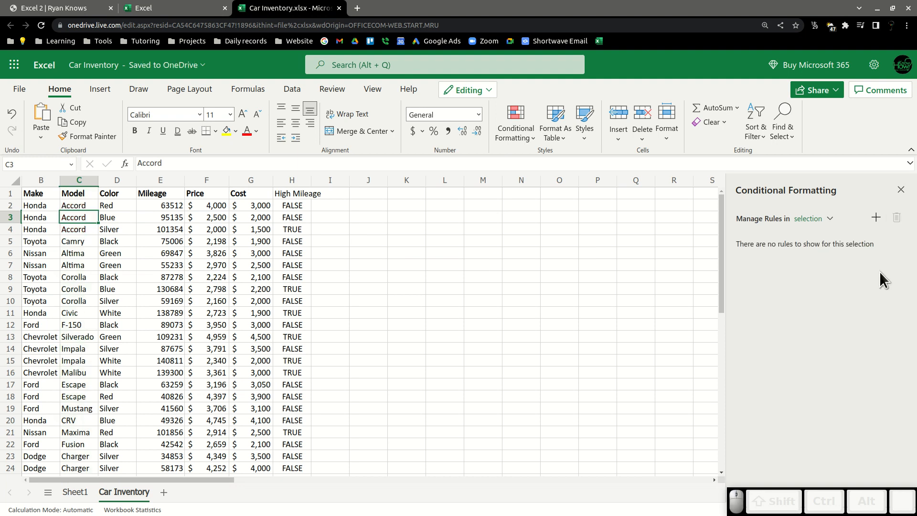
Enter the heading Redundant in cell I1 next to High Mileage.
left_click(447, 315)
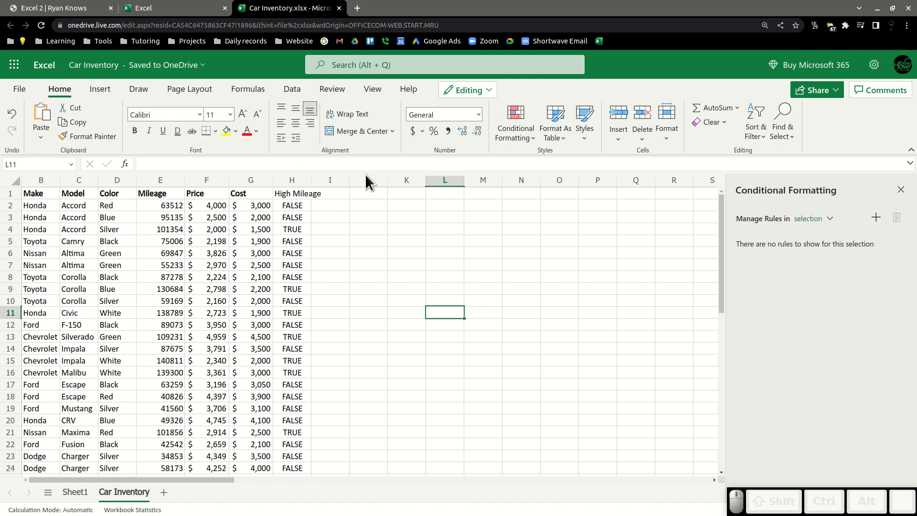
left_click(330, 181)
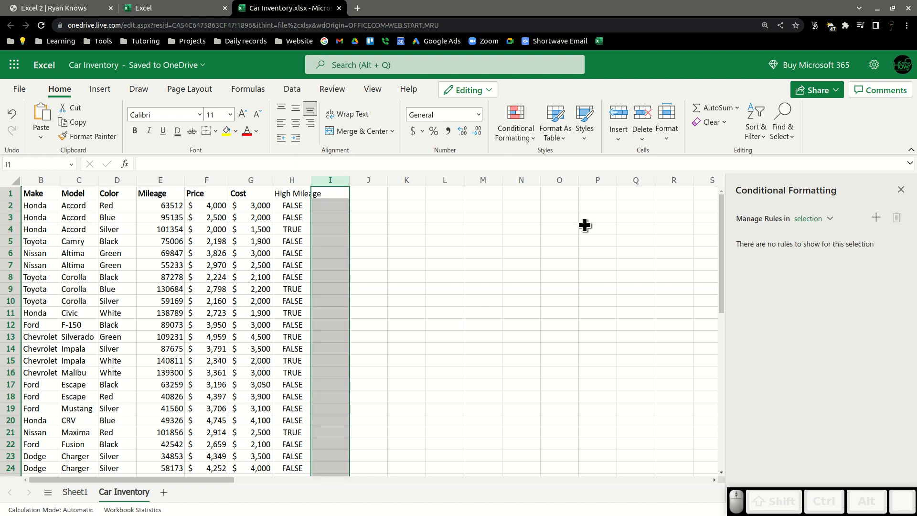
type("High")
key("BackSpace")
key("BackSpace")
key("BackSpace")
key("BackSpace")
type("Redundant")
key("Return")
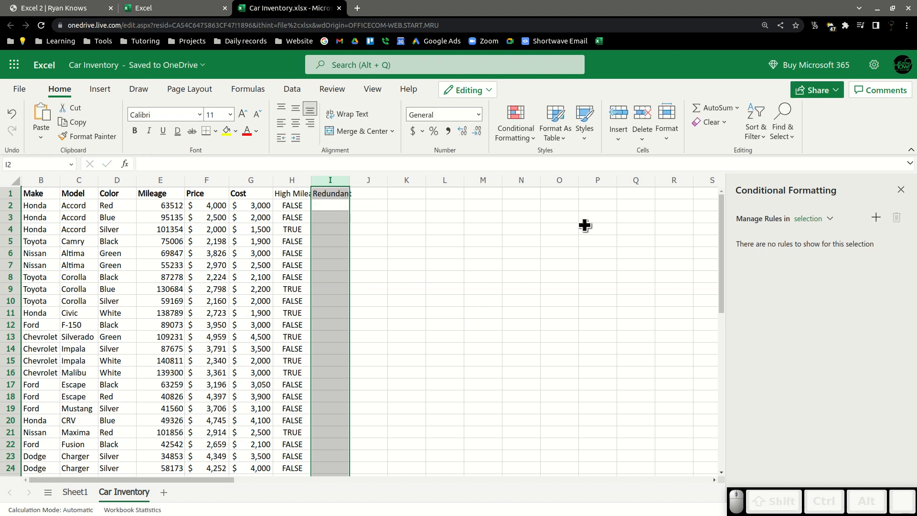
Enter the heading Extraneous in cell J1.
key("Right")
key("Up")
type("Ex")
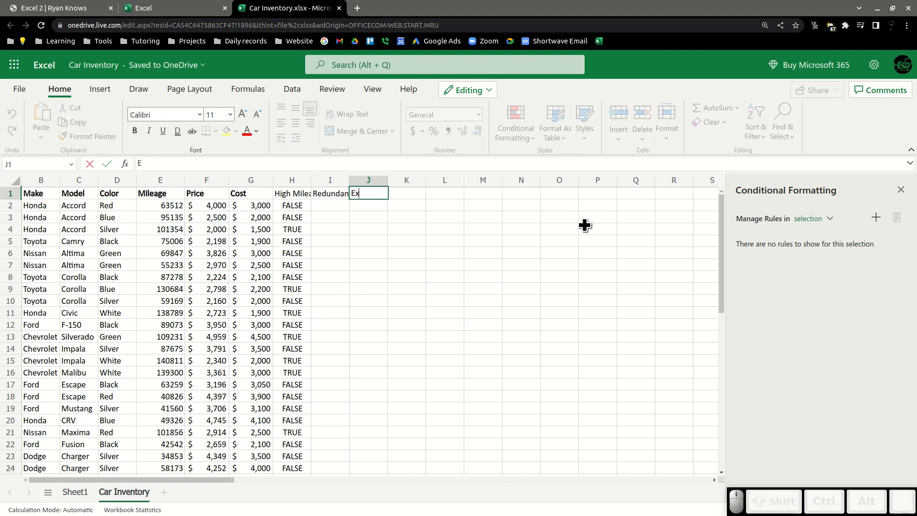
type("traneous")
key("Return")
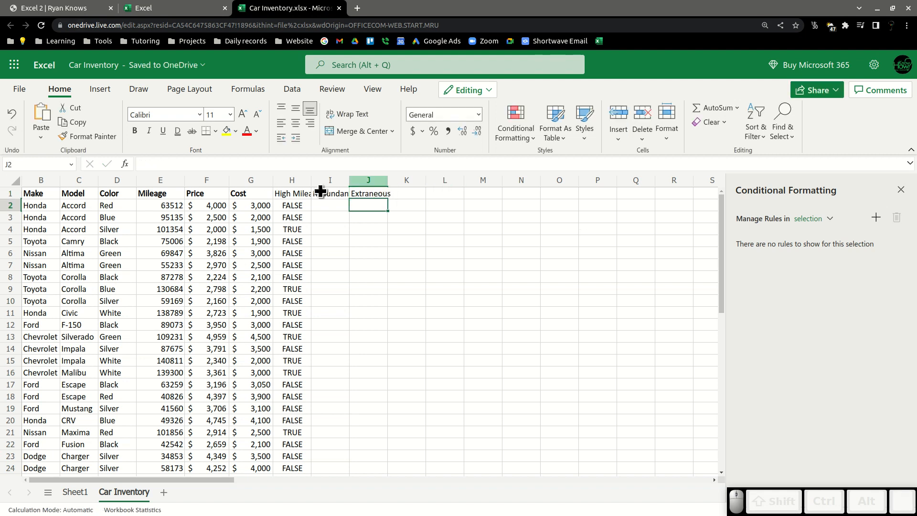
Cut the Redundant column and insert a new blank column before the Cost column.
left_click_drag(330, 180, 269, 172)
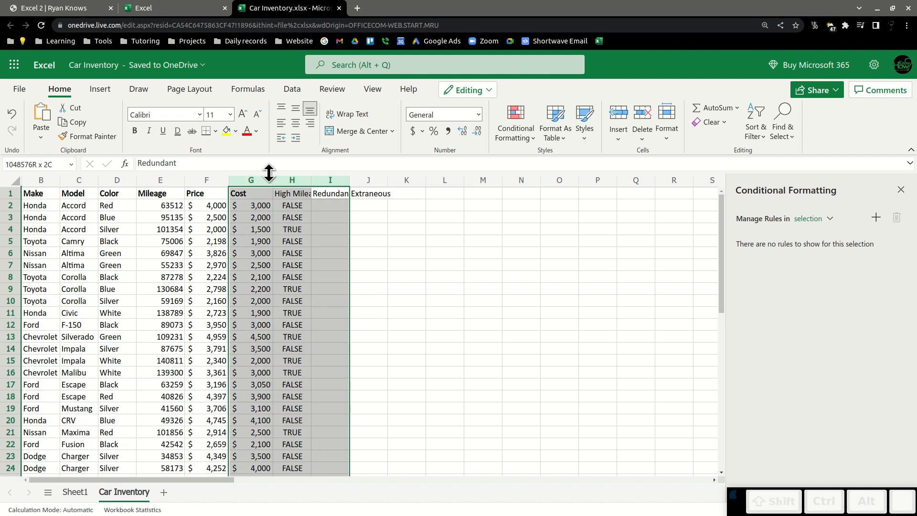
left_click(368, 215)
mouse_move(329, 180)
left_mouse_down()
mouse_move(292, 191)
mouse_move(282, 181)
mouse_move(335, 184)
left_mouse_up()
left_click(330, 184)
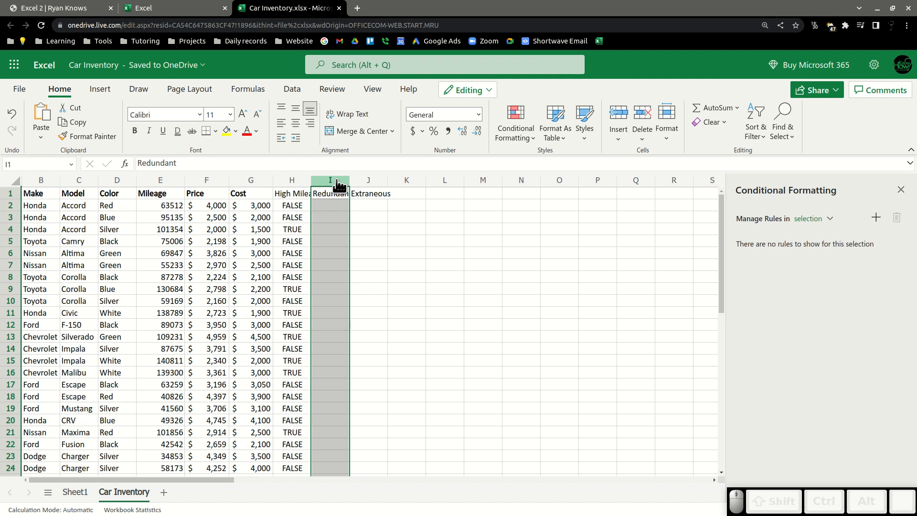
right_click(336, 185)
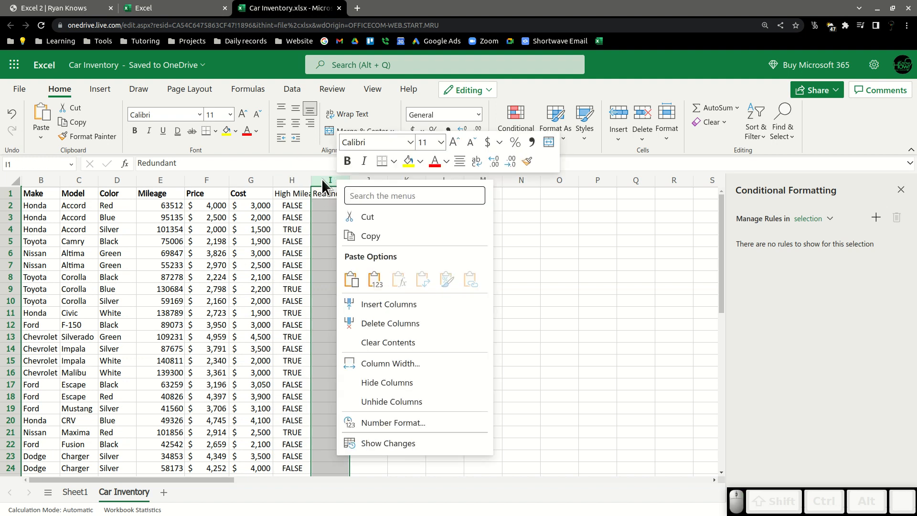
left_click(321, 179)
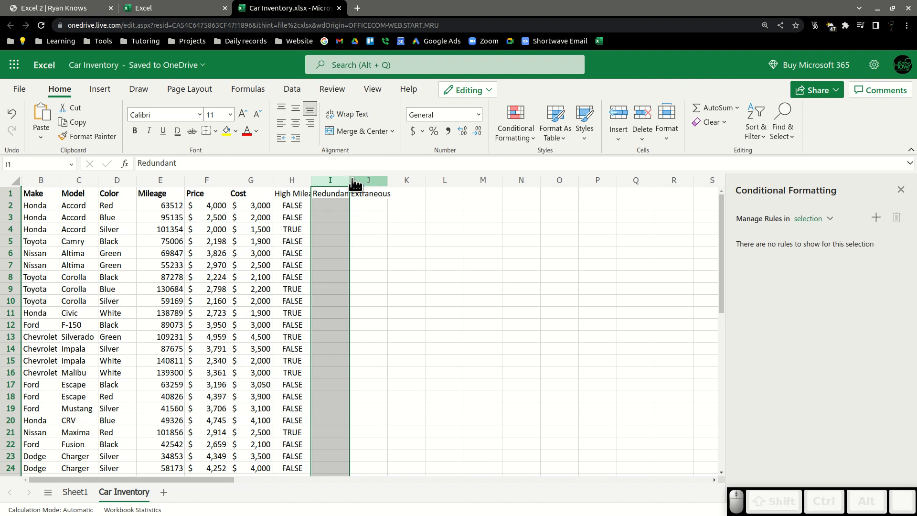
left_click(331, 177)
key("ctrl+x")
right_click(255, 179)
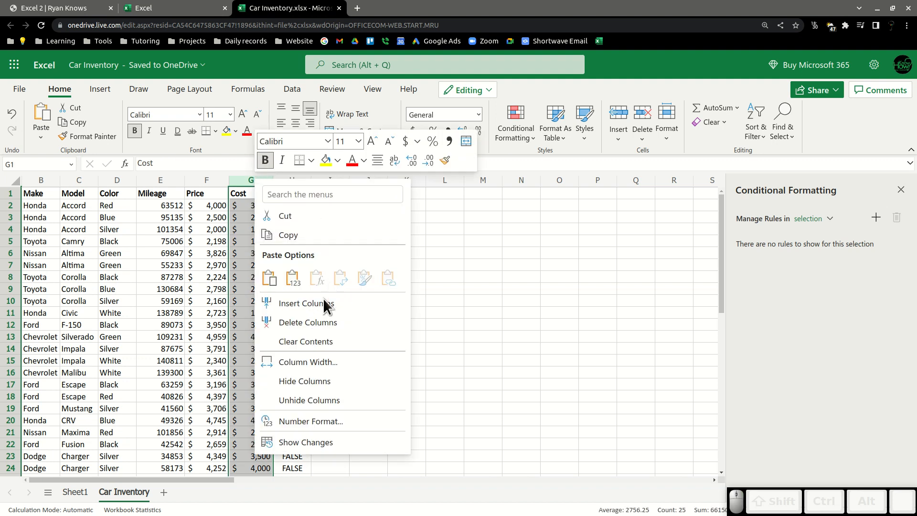
left_click(322, 301)
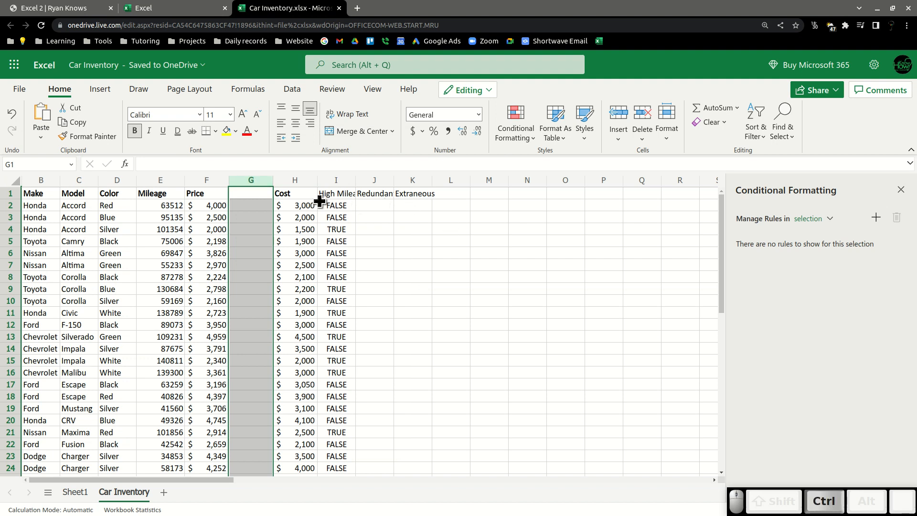
Paste the Redundant column into the new column G and delete the original Redundant column.
left_click(384, 180)
key("ctrl+c")
left_click(252, 180)
key("ctrl+v")
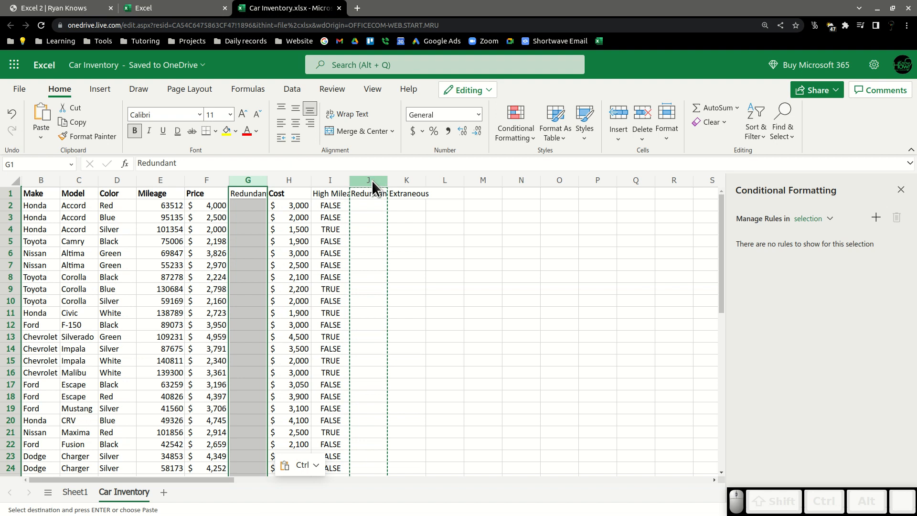
left_click(373, 183)
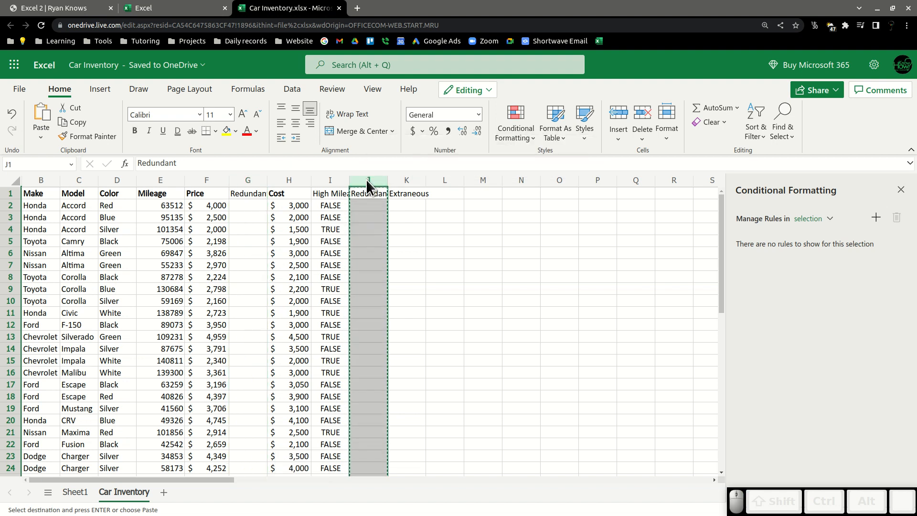
right_click(368, 181)
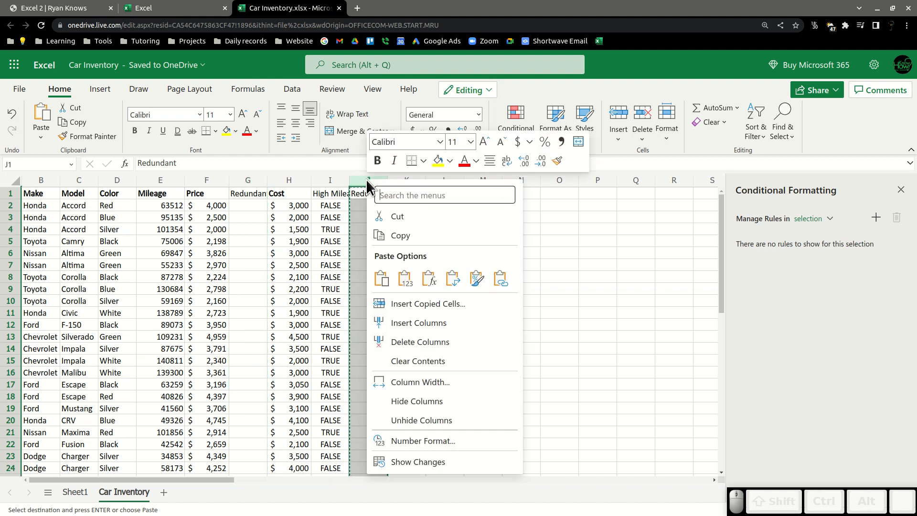
left_click(426, 341)
Try to merge and center the whole Price and Redundant columns.
left_click(489, 263)
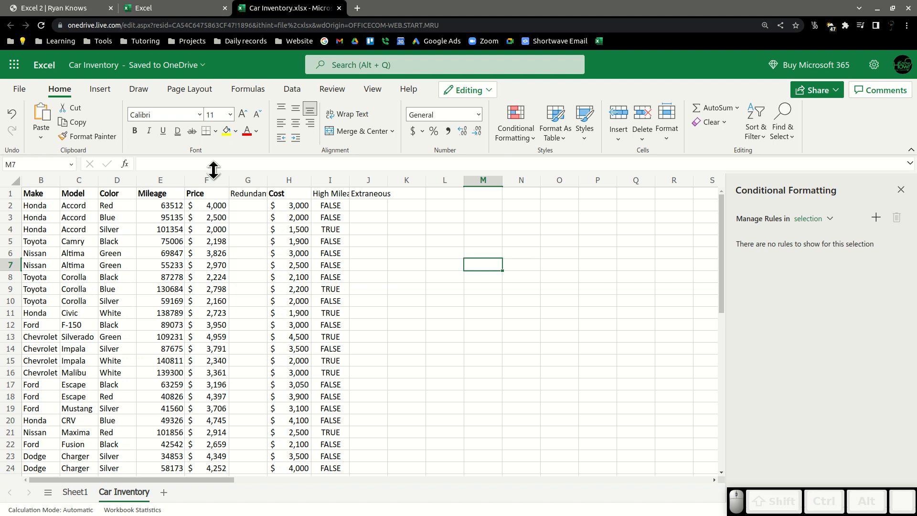
left_click_drag(206, 186, 246, 183)
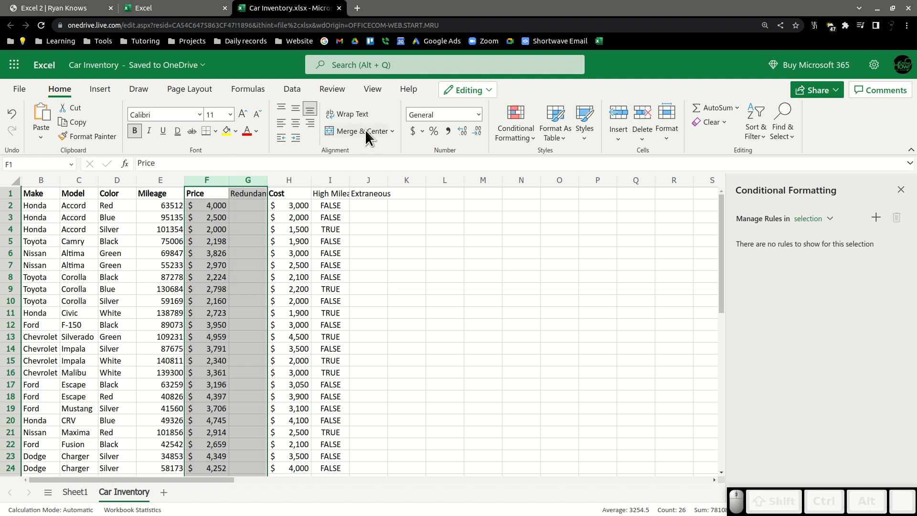
left_click(346, 131)
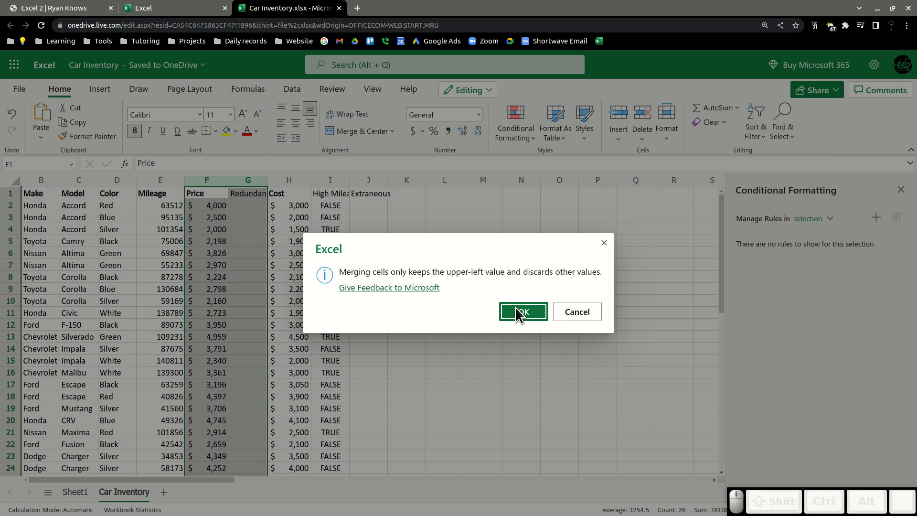
left_click(566, 310)
Merge and center cells F2 and G2.
left_click(400, 228)
left_click_drag(200, 205, 247, 209)
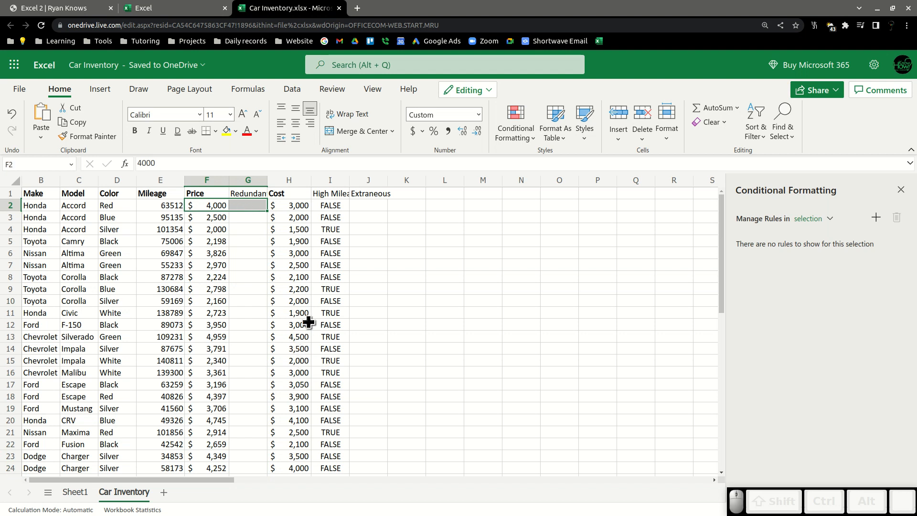
left_click(355, 131)
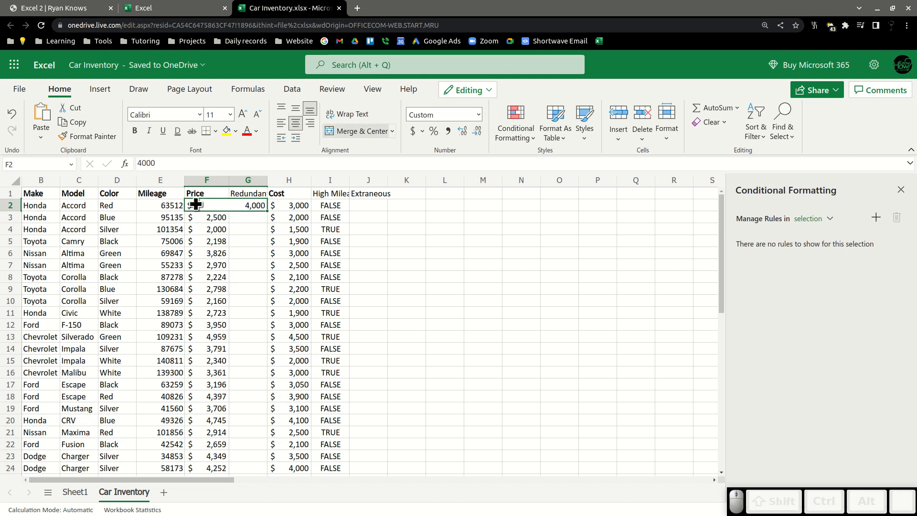
left_click(239, 204)
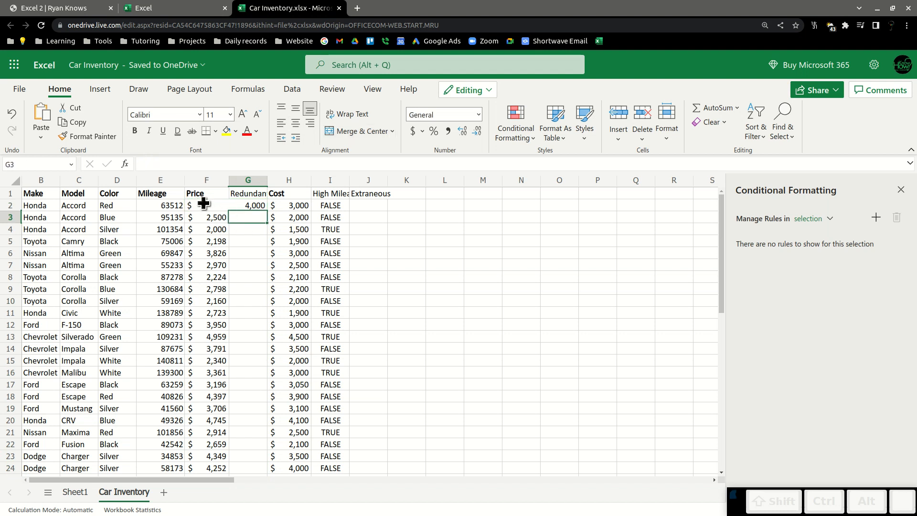
left_click_drag(205, 217, 265, 219)
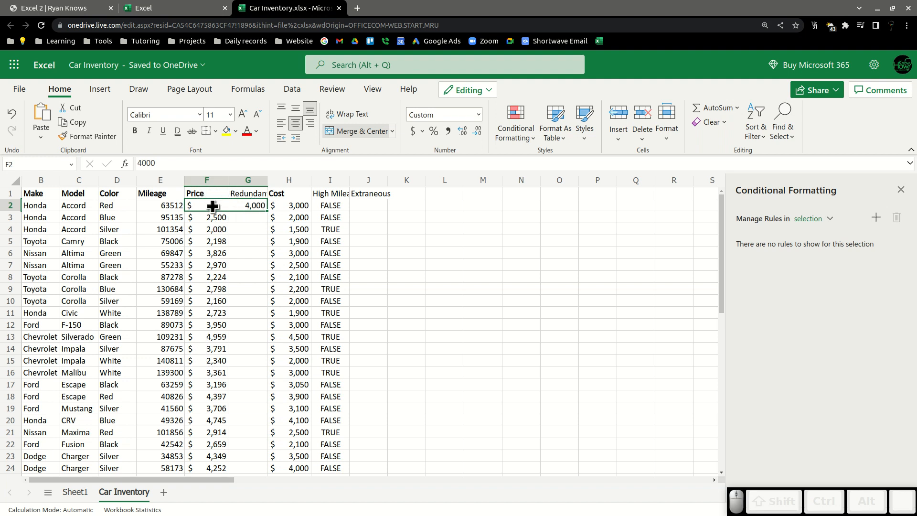
left_click(245, 184)
left_click_drag(231, 184, 204, 184)
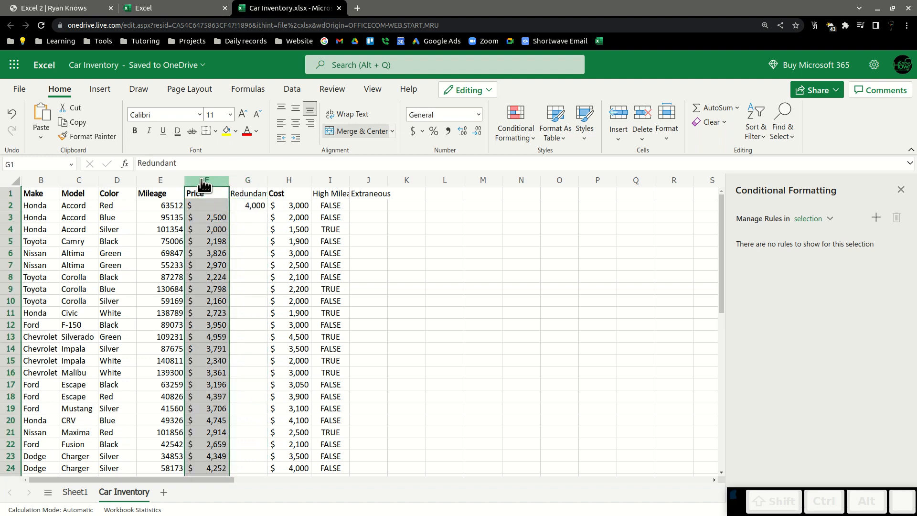
left_click(246, 179)
left_click(217, 182)
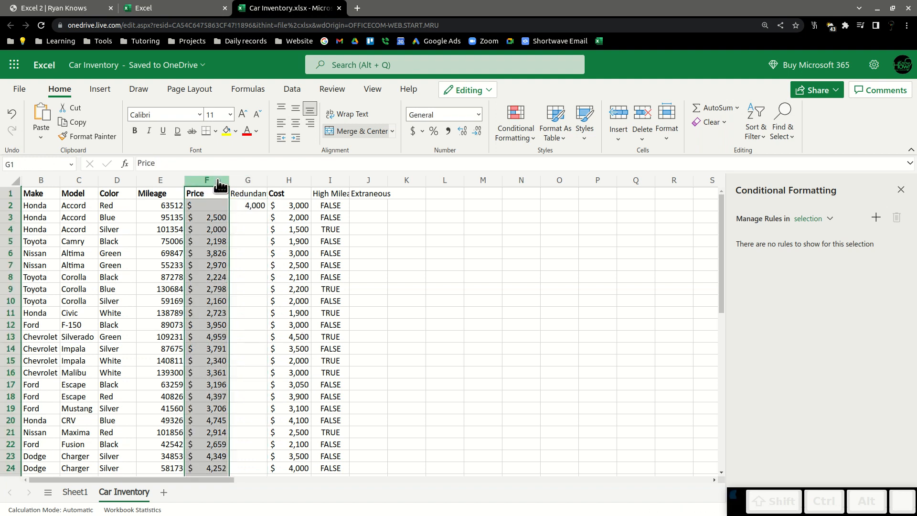
left_click(248, 183)
left_click(206, 185)
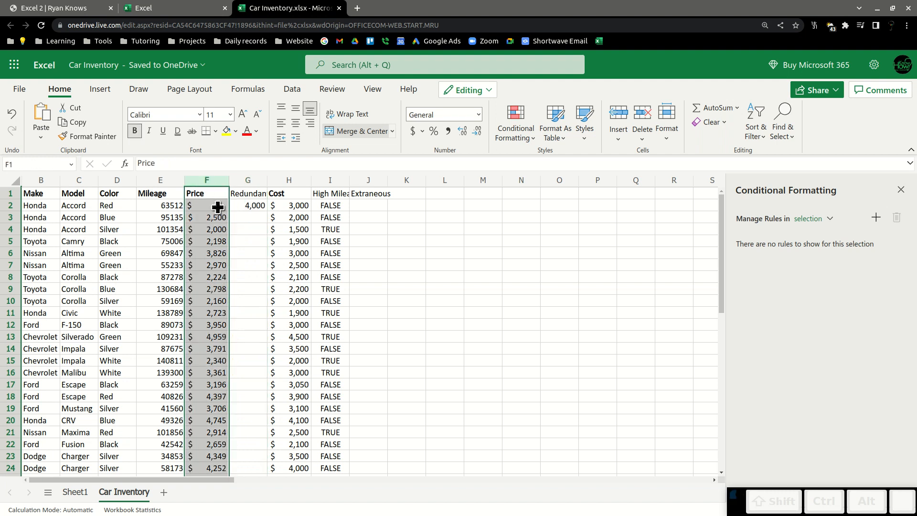
Try to fill the merged F2:G2 cell down to row 9.
left_click_drag(218, 207, 252, 205)
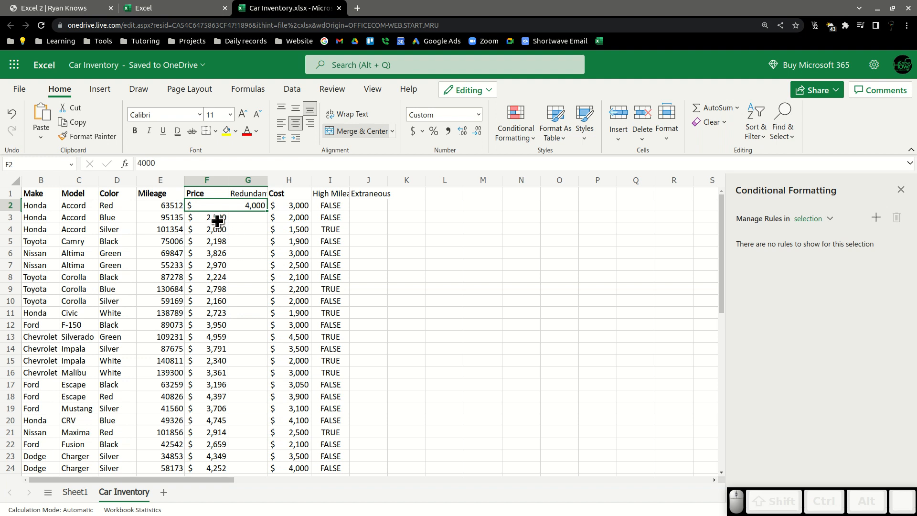
left_click_drag(267, 212, 263, 292)
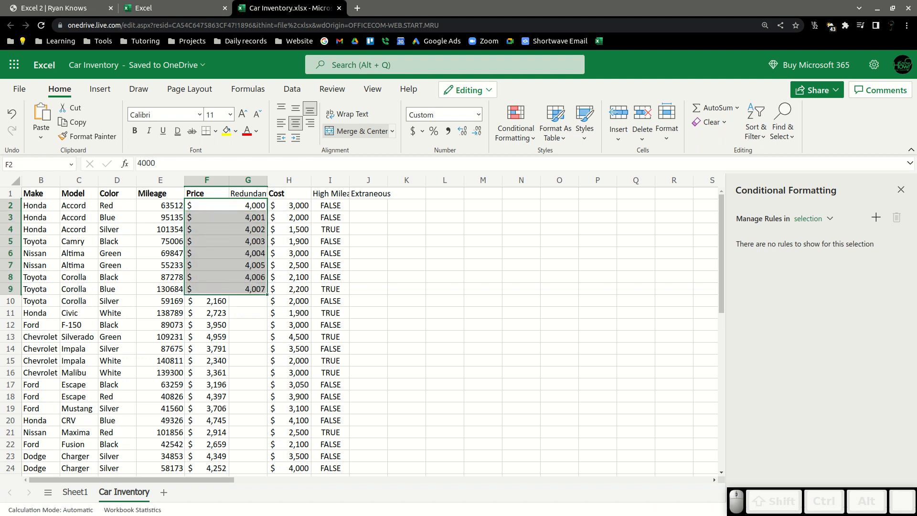
key("ctrl+z")
Try copying the merged F2:G2 cell and pasting its formatting over F3:G25.
left_click(234, 205)
key("ctrl+c")
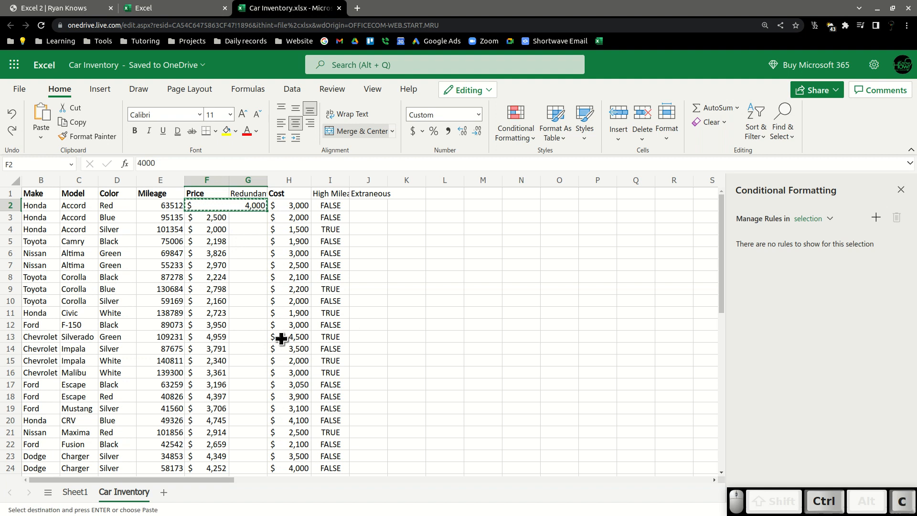
left_click_drag(216, 220, 232, 396)
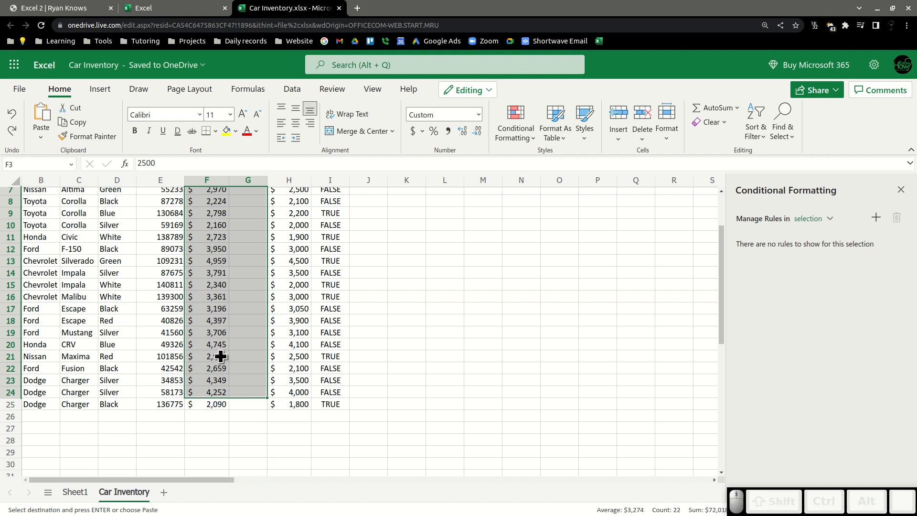
key("shift+Down")
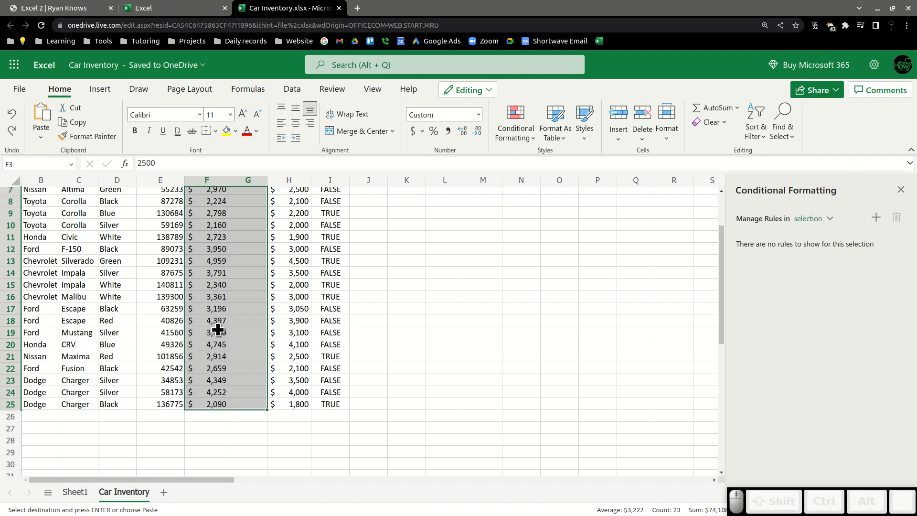
scroll(218, 329, "up", 2)
right_click(245, 236)
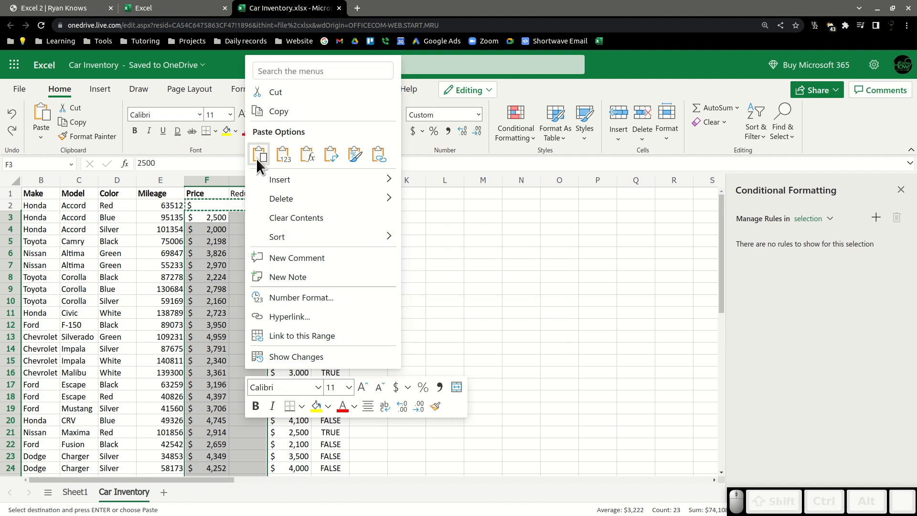
left_click(352, 159)
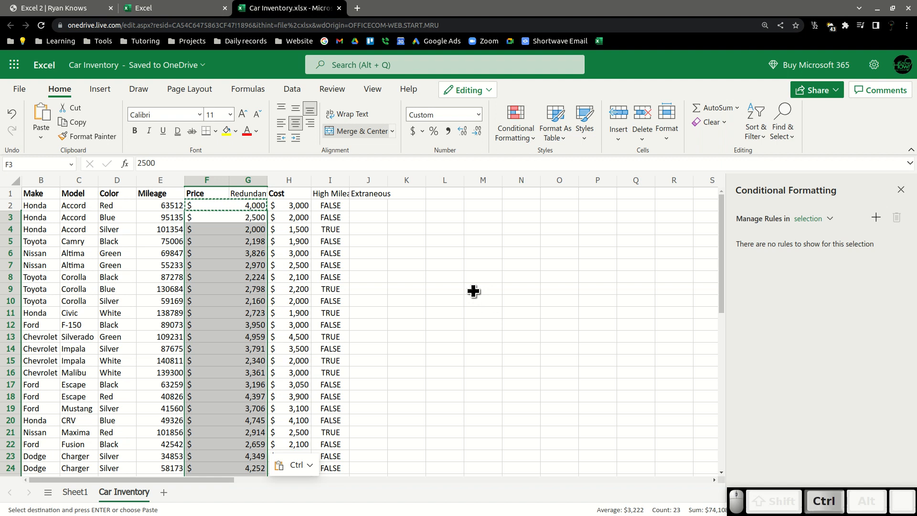
key("ctrl+z")
key("ctrl+z")
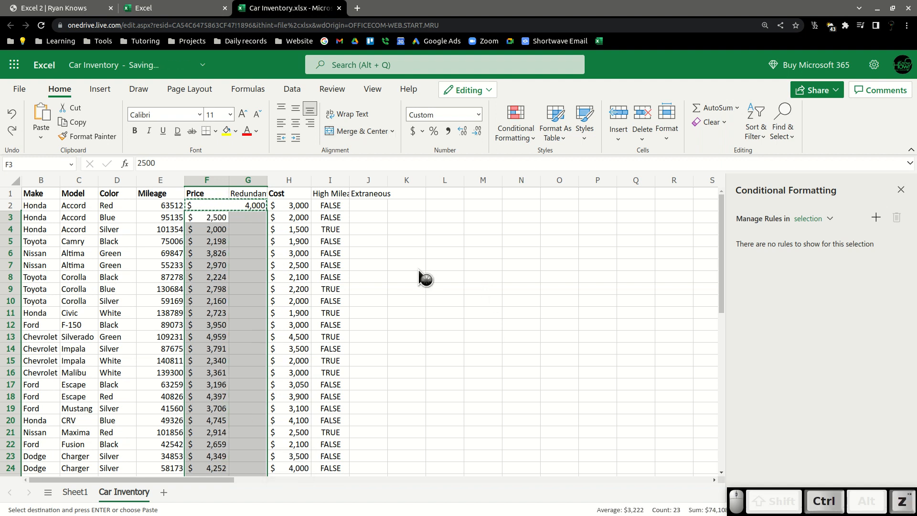
Try to merge and center the Price and Redundant range F1:G24, accepting the merge warning.
left_click(414, 267)
left_click_drag(203, 193, 239, 375)
left_click(362, 129)
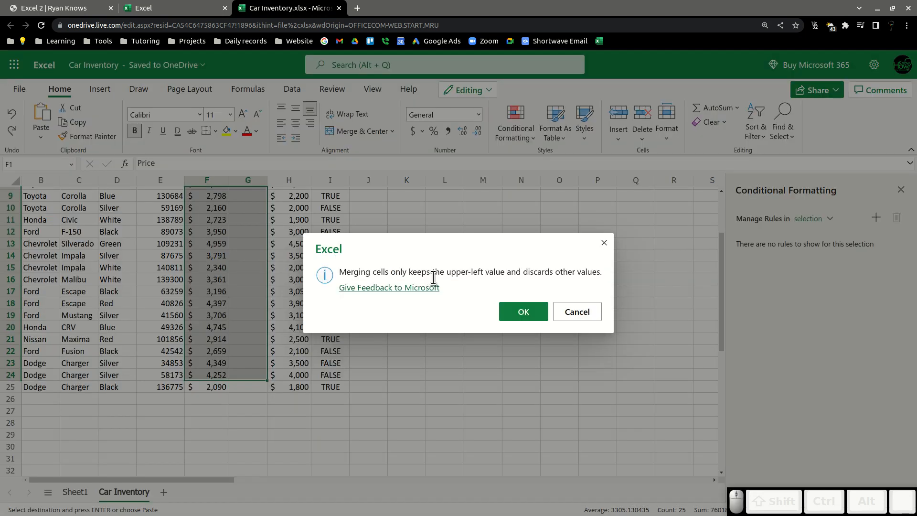
left_click(543, 309)
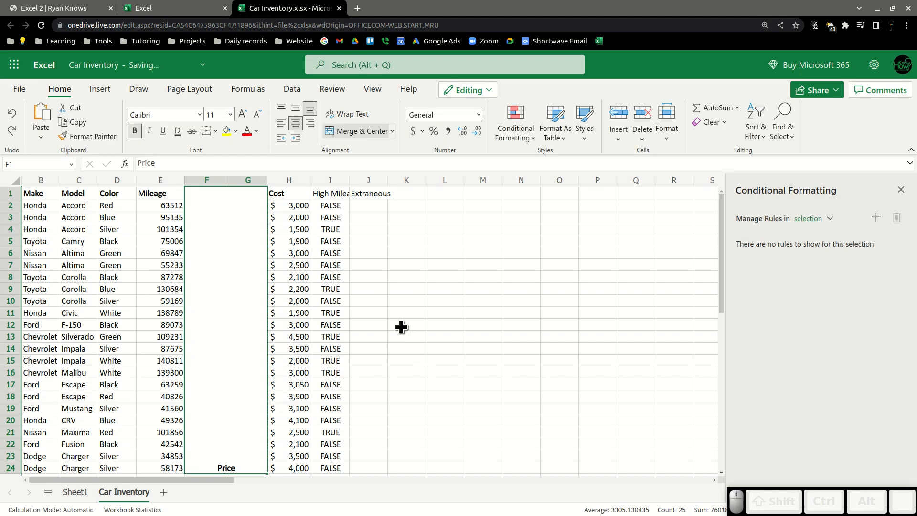
scroll(188, 268, "down", 4)
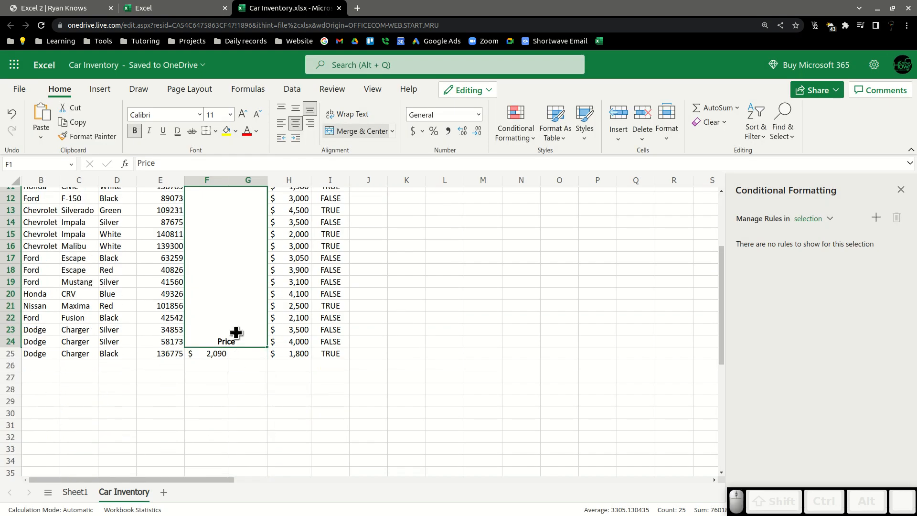
scroll(234, 315, "up", 3)
scroll(233, 318, "up", 1)
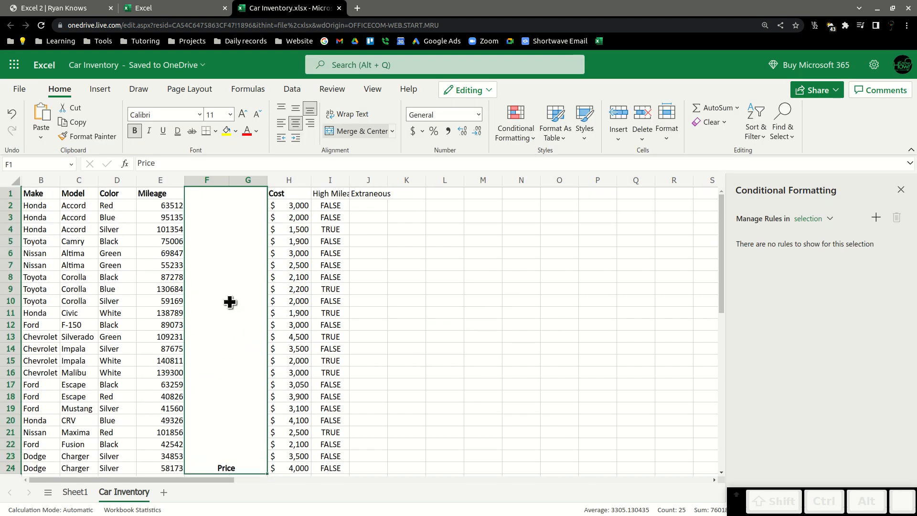
left_click(143, 313)
left_click(237, 313)
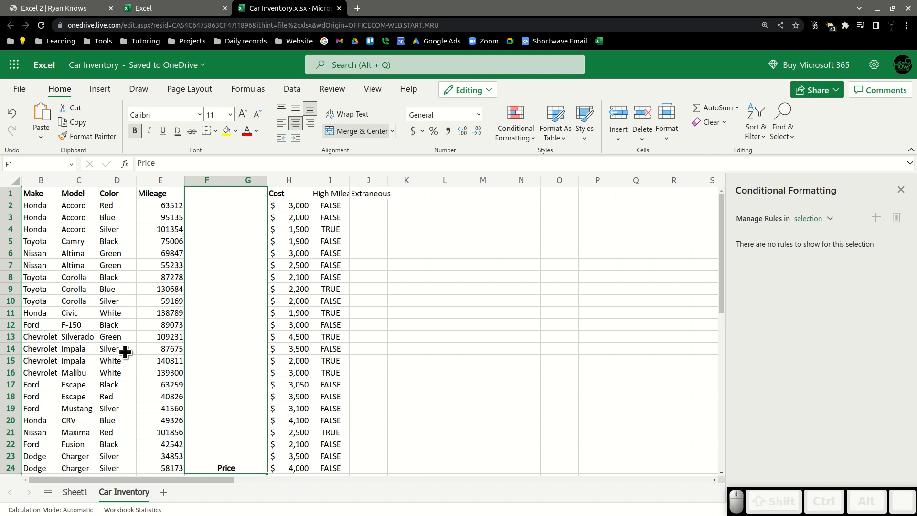
key("ctrl+z")
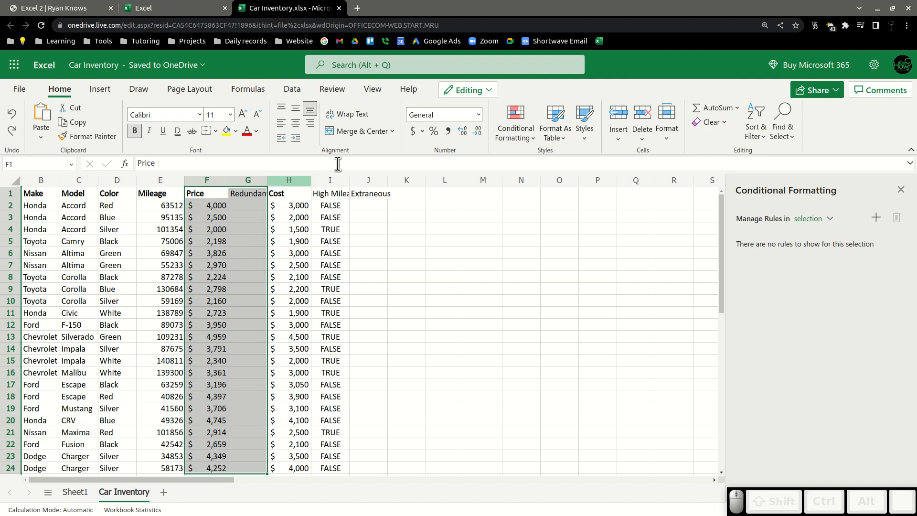
Try Merge Across on the Price and Redundant columns twice, checking the merged header cells.
left_click(391, 130)
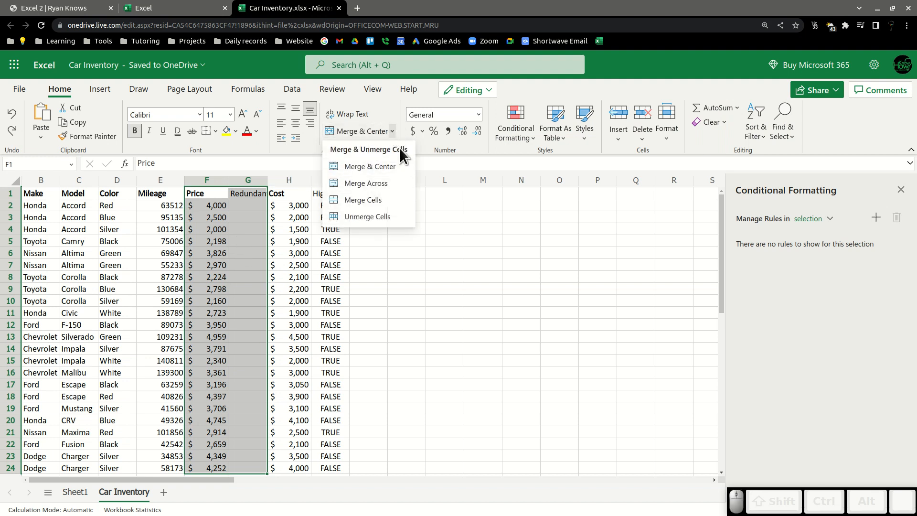
left_click(389, 183)
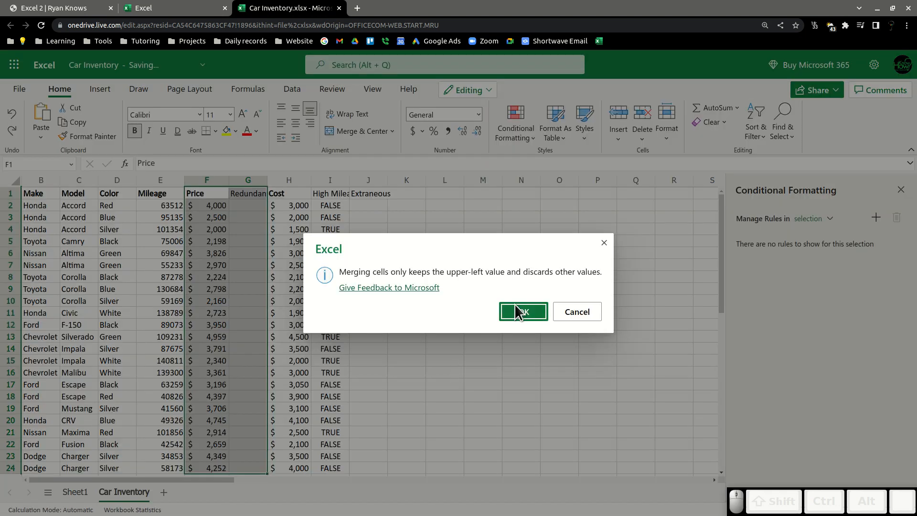
left_click(520, 312)
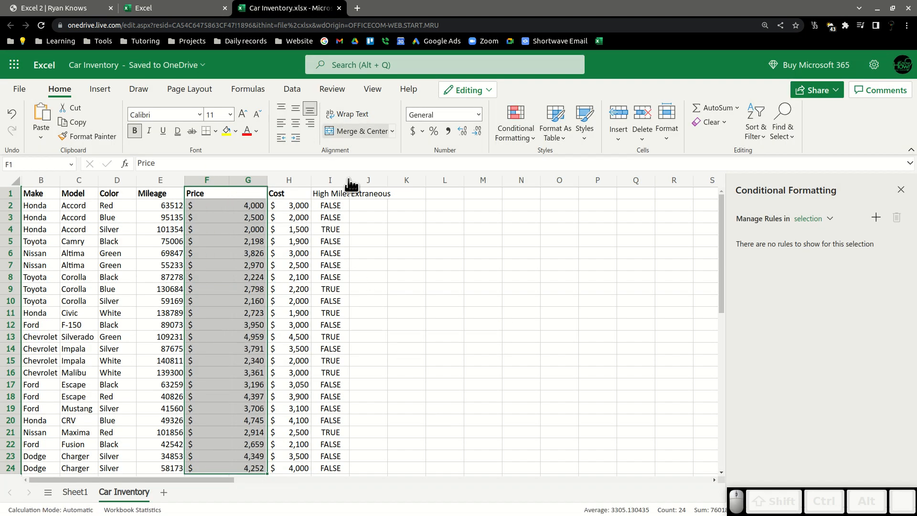
key("ctrl+z")
scroll(266, 264, "down", 1)
scroll(266, 264, "down", 3)
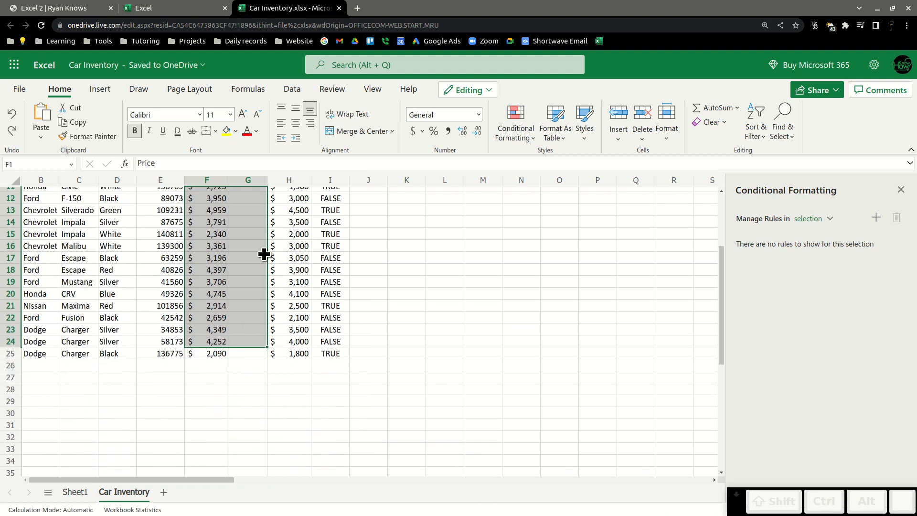
scroll(253, 339, "up", 4)
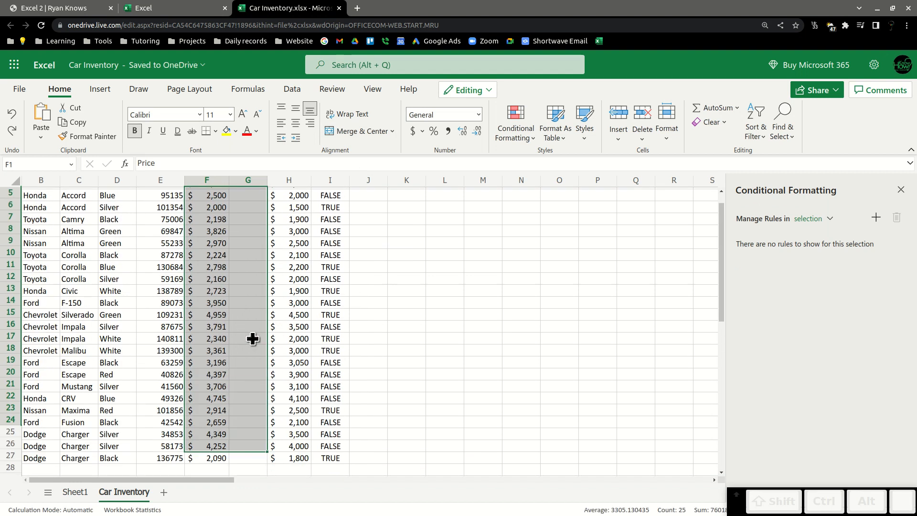
left_click(392, 130)
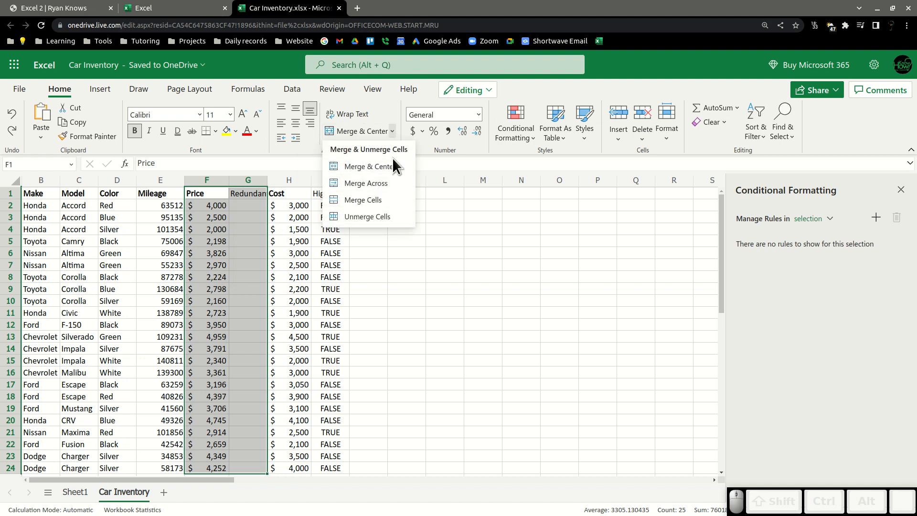
left_click(386, 183)
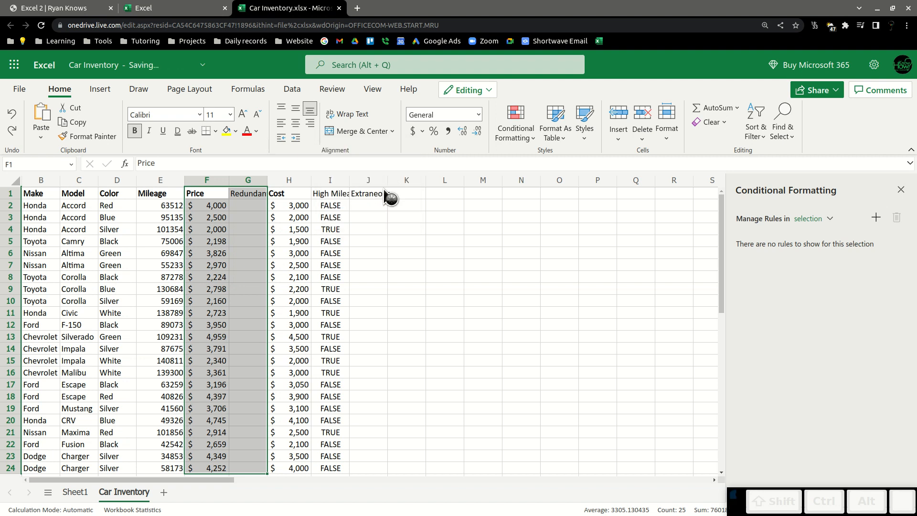
left_click(511, 312)
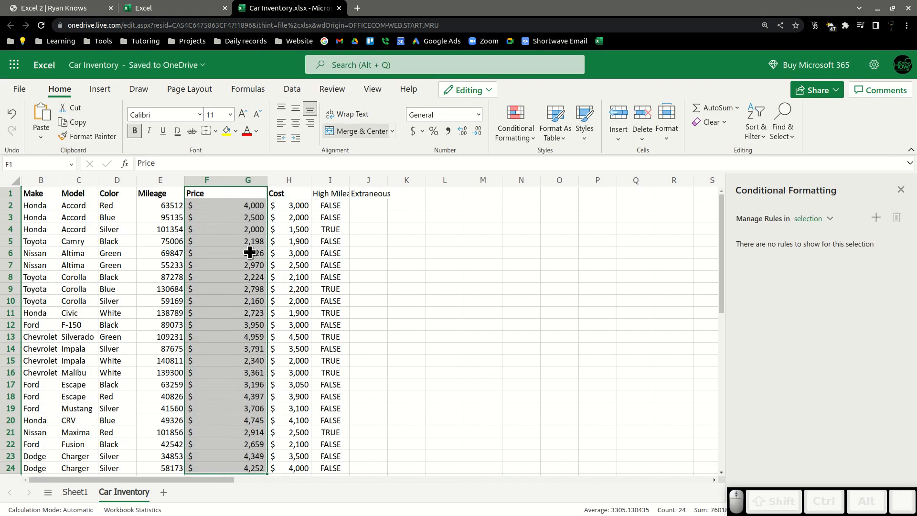
left_click(206, 198)
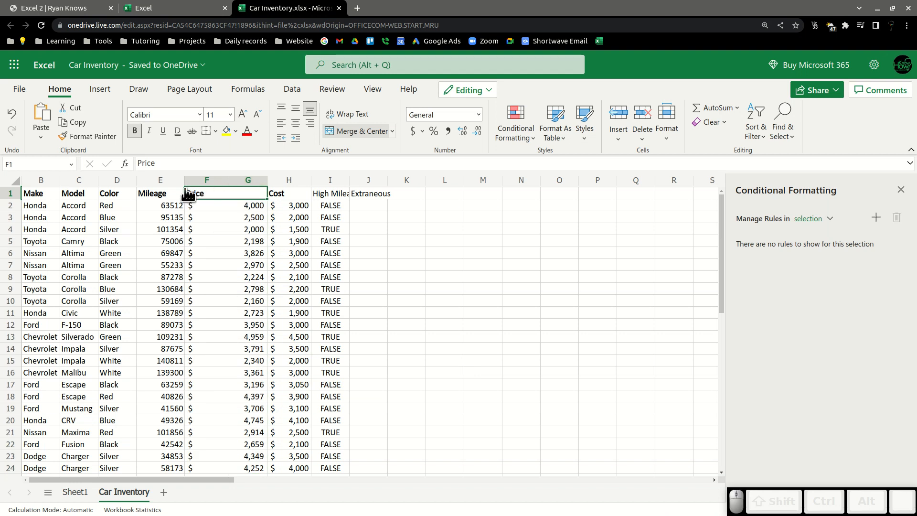
left_click(256, 182)
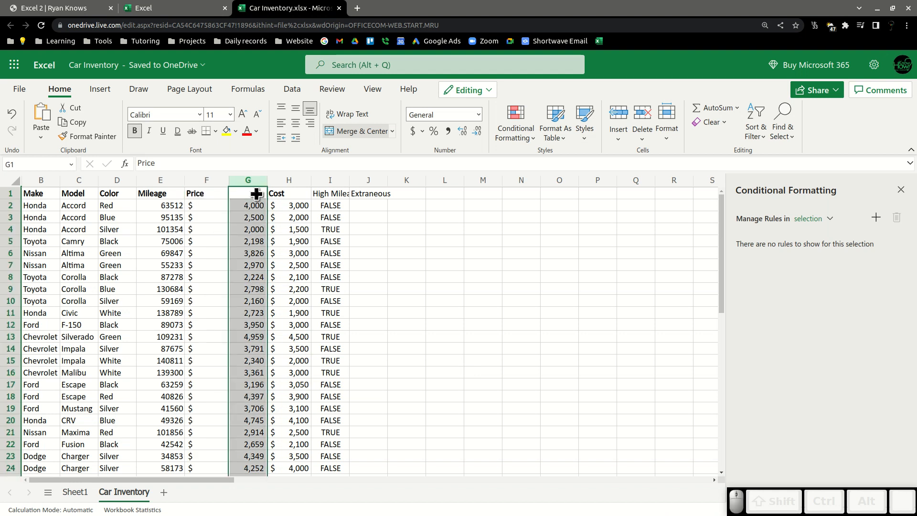
left_click(207, 181)
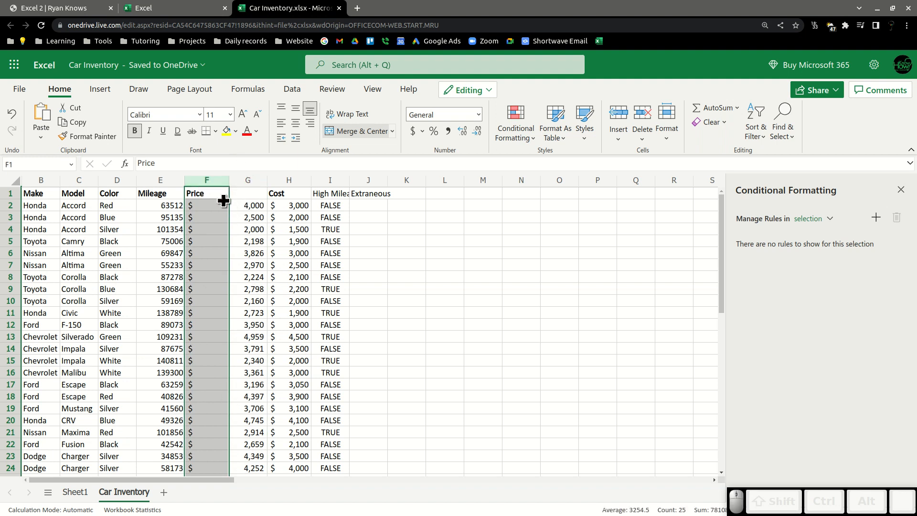
key("ctrl+z")
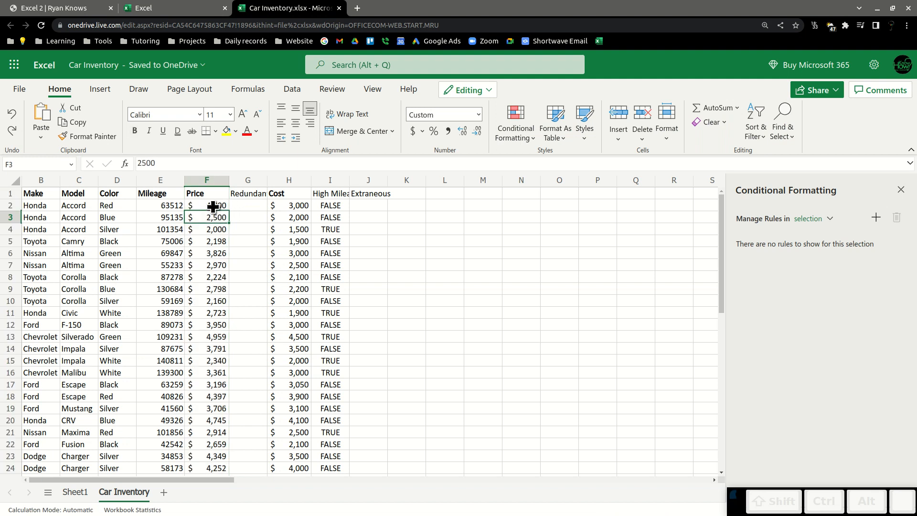
Try Merge Across on the Price and Redundant cells F2:G17.
left_click_drag(213, 206, 238, 384)
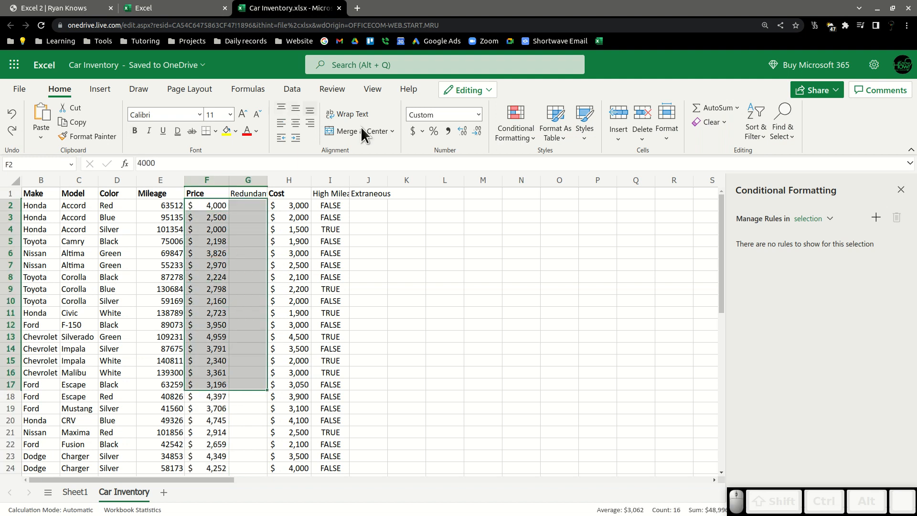
left_click(390, 131)
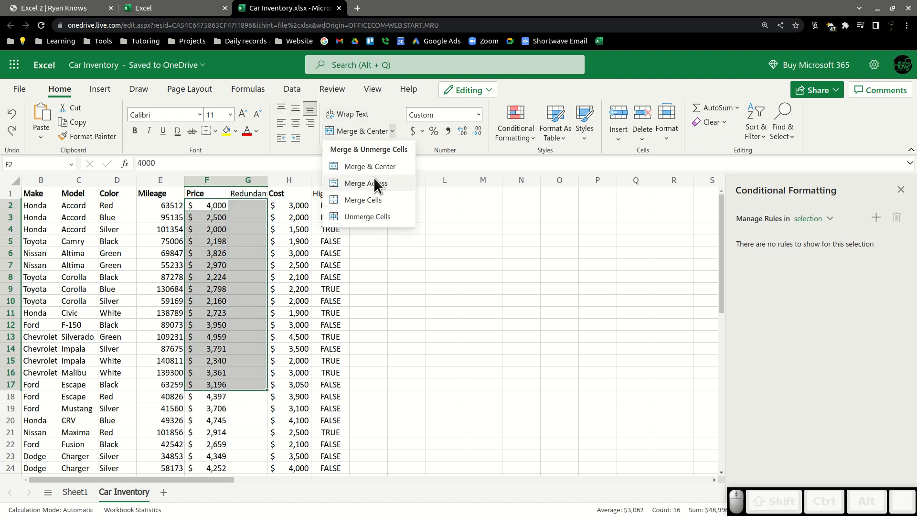
left_click(374, 183)
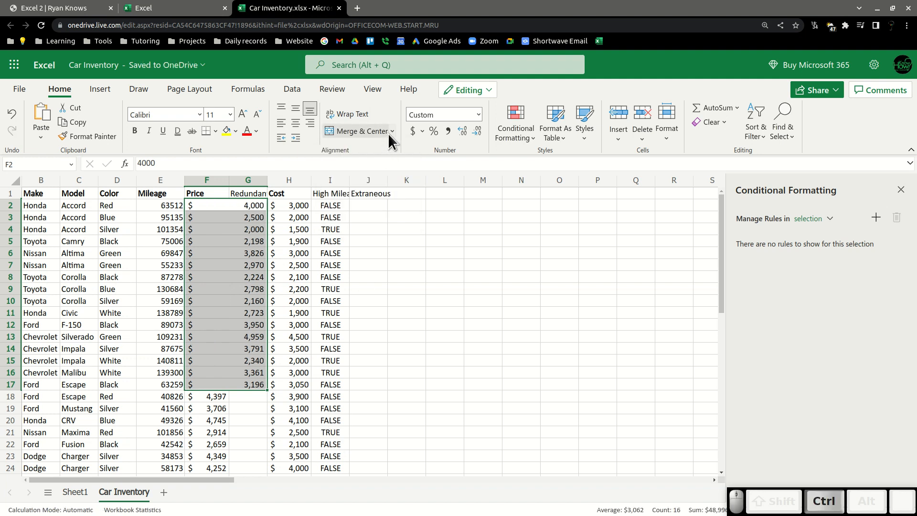
key("ctrl+z")
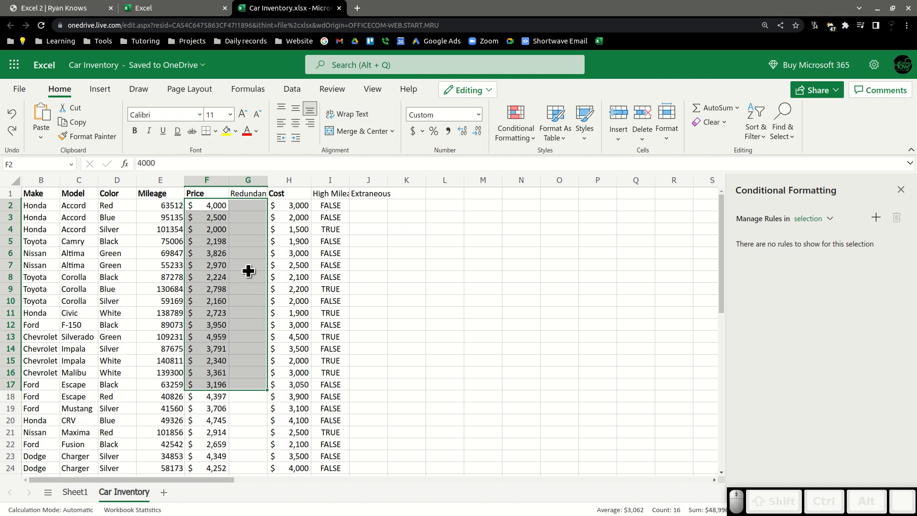
Apply Merge Across to the Price and Redundant cells F2:G17, then unmerge them.
left_click(392, 131)
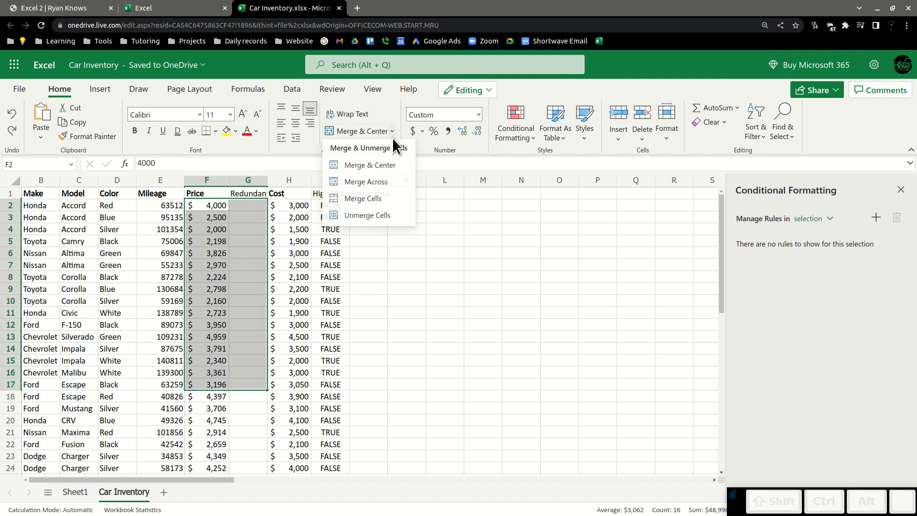
left_click(395, 183)
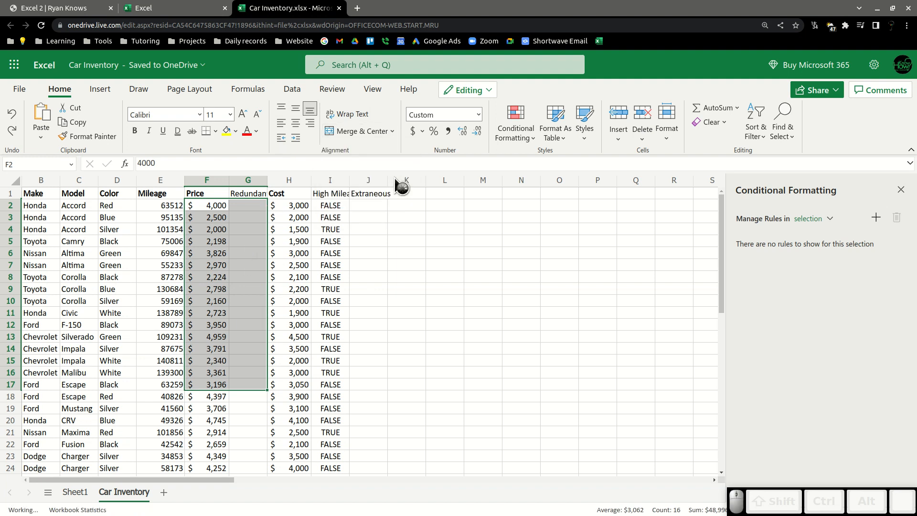
left_click(392, 129)
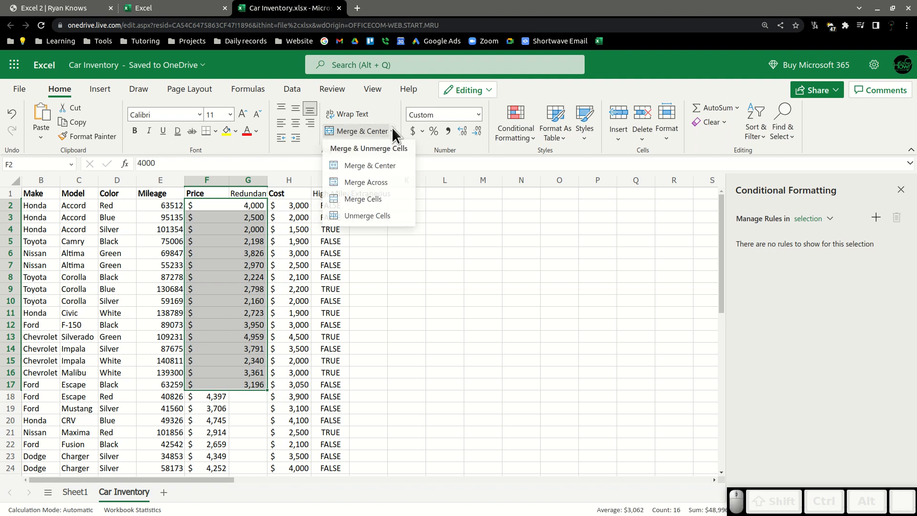
left_click(370, 217)
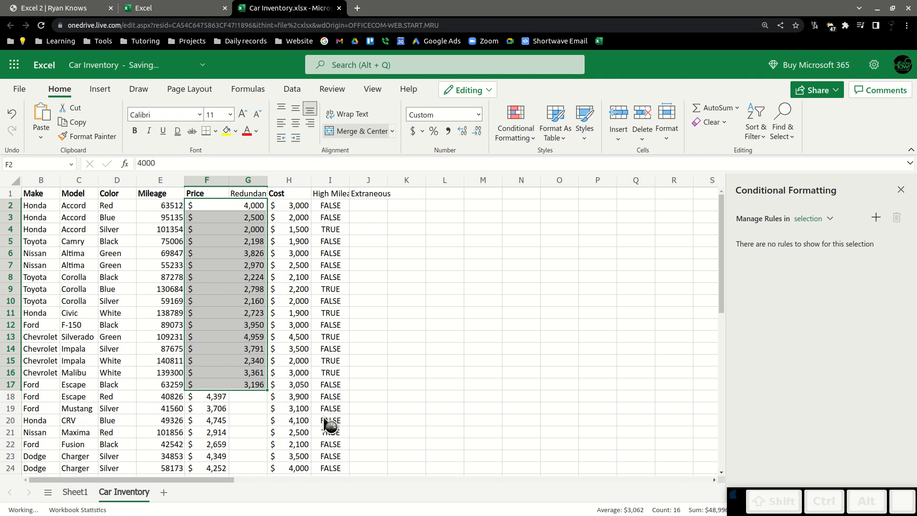
Delete the empty Redundant column G so Cost shifts into its place.
left_click(247, 204)
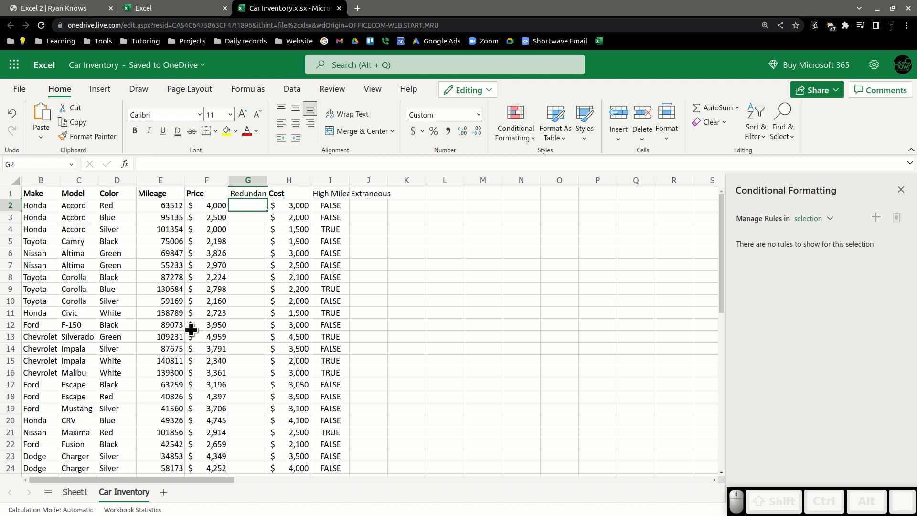
scroll(232, 325, "down", 4)
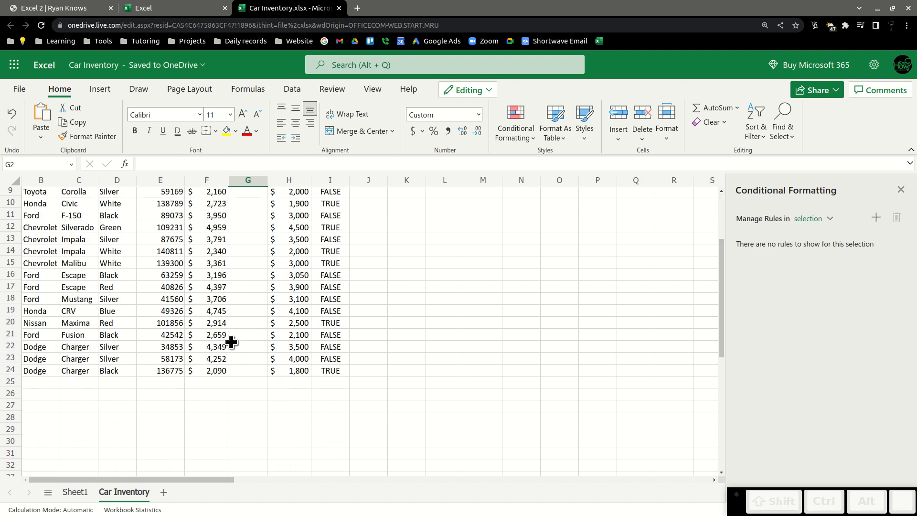
scroll(235, 334, "up", 4)
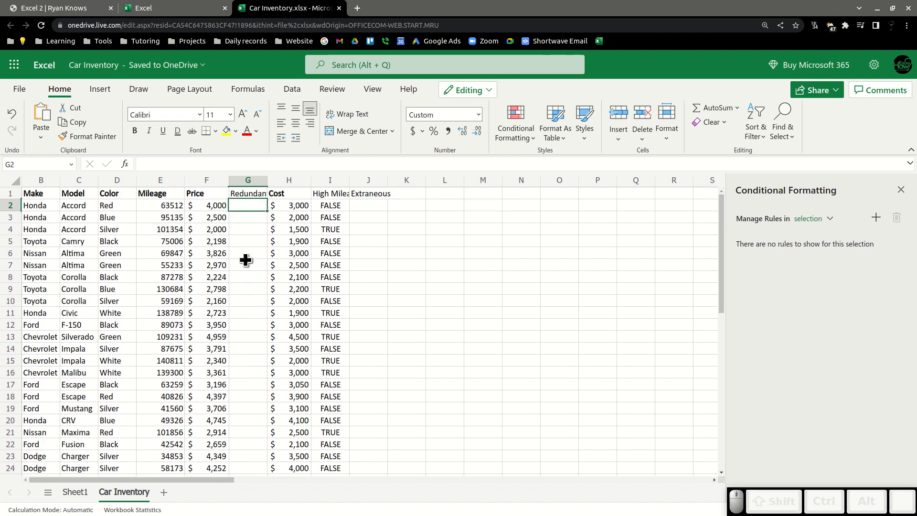
left_click(249, 181)
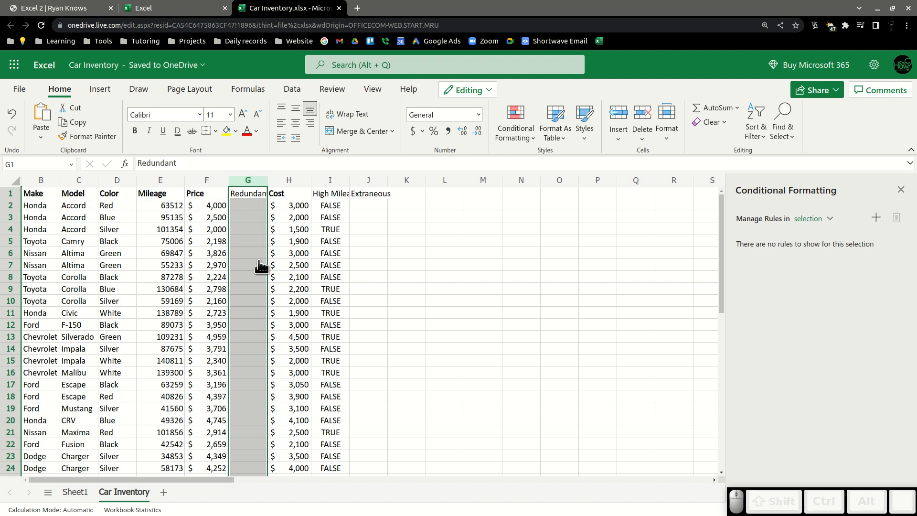
right_click(253, 178)
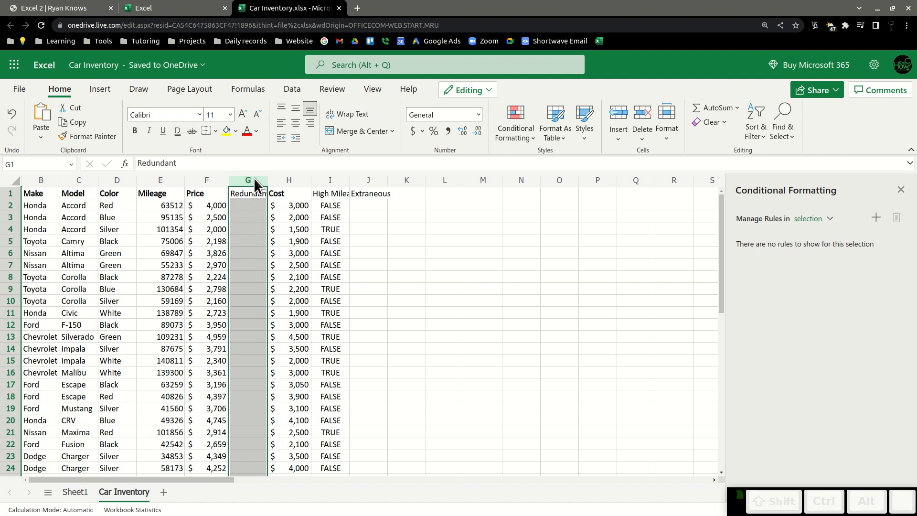
left_click(317, 327)
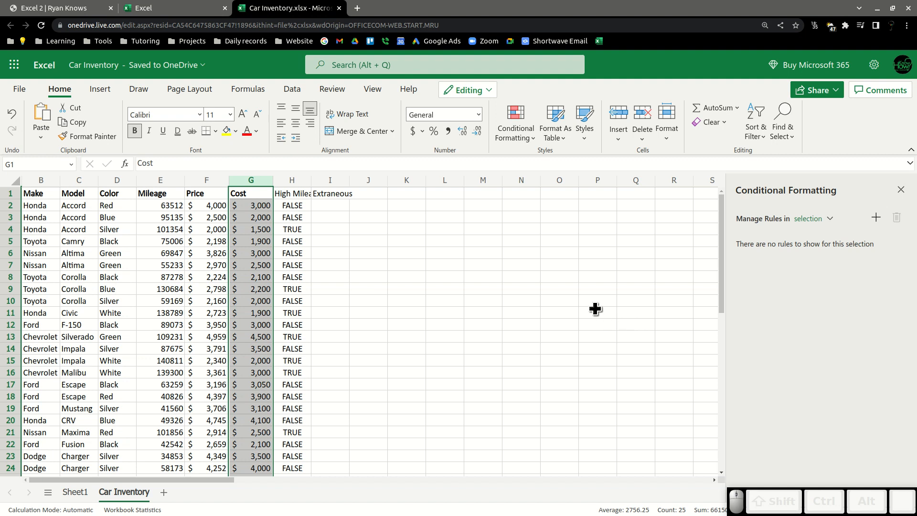
Close the Conditional Formatting pane on the Car Inventory sheet.
left_click(424, 305)
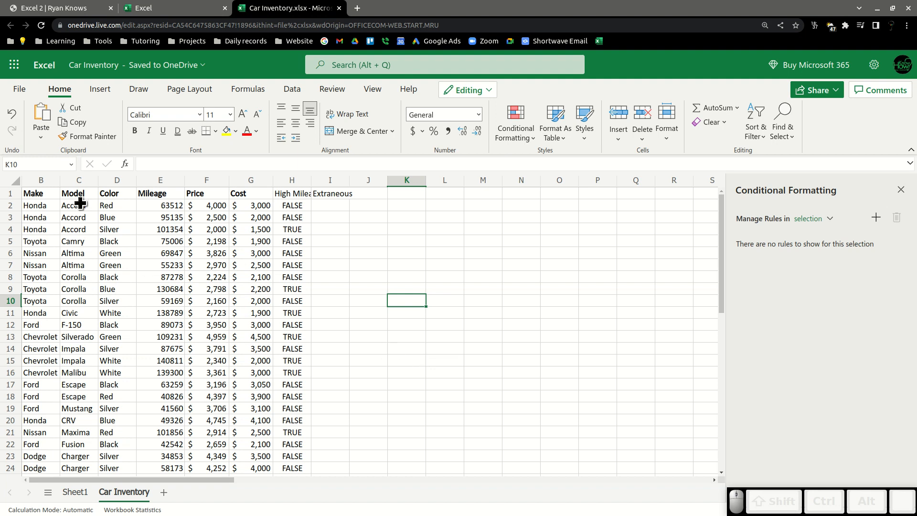
left_click(75, 491)
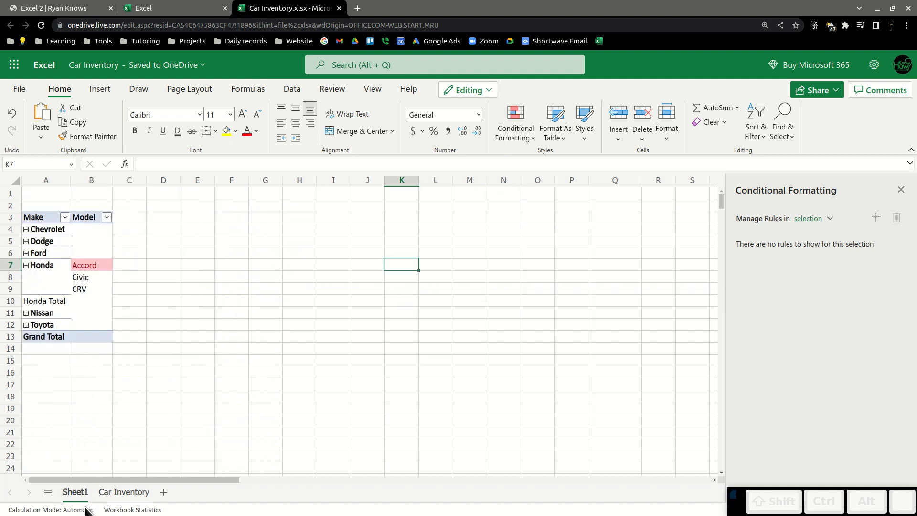
left_click(118, 493)
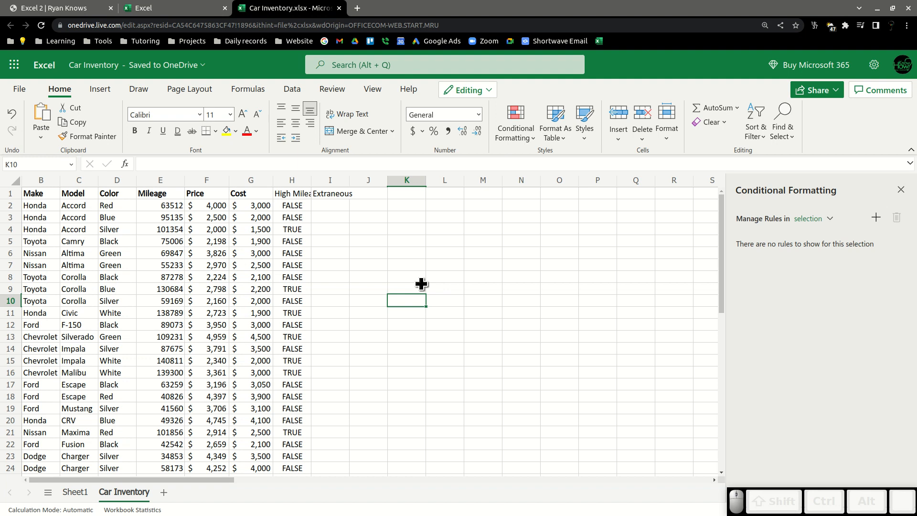
left_click(900, 190)
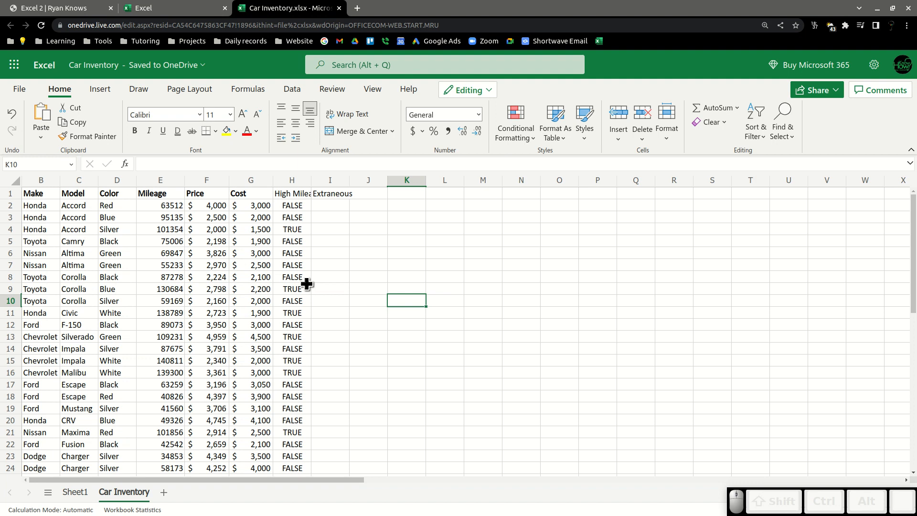
On Sheet1, remove the Model field from the PivotTable's rows.
left_click(69, 490)
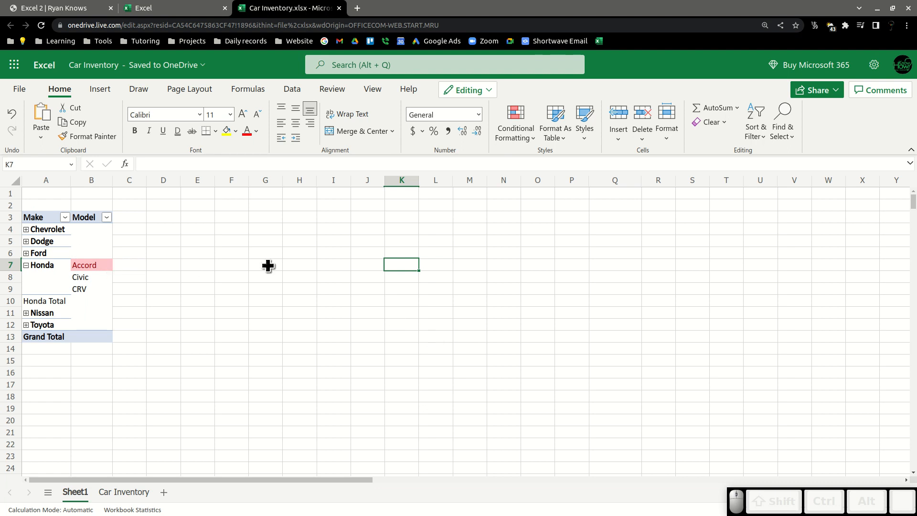
left_click(89, 248)
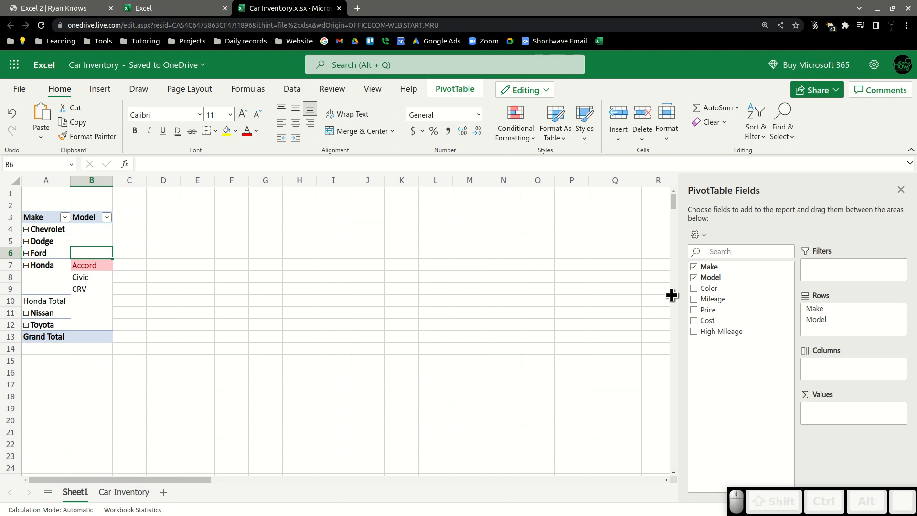
left_click_drag(807, 315, 747, 399)
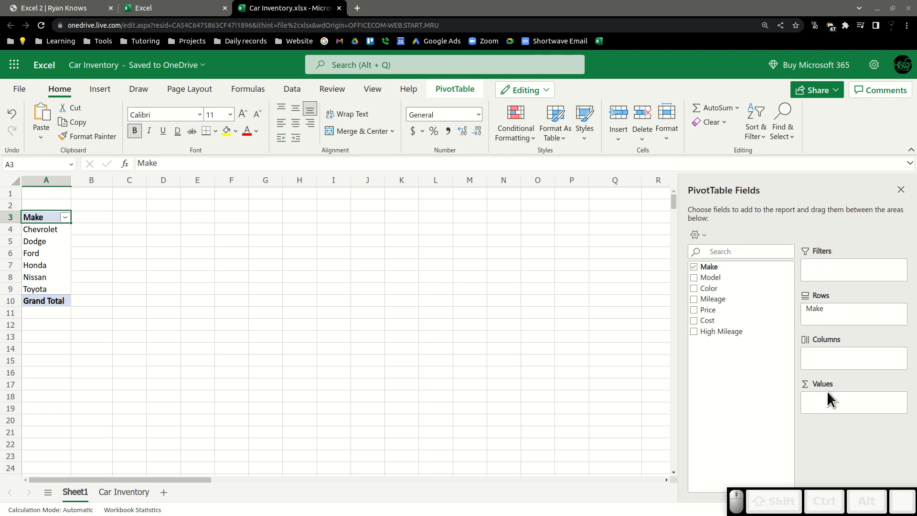
Add the High Mileage field to the PivotTable's values.
left_click(693, 277)
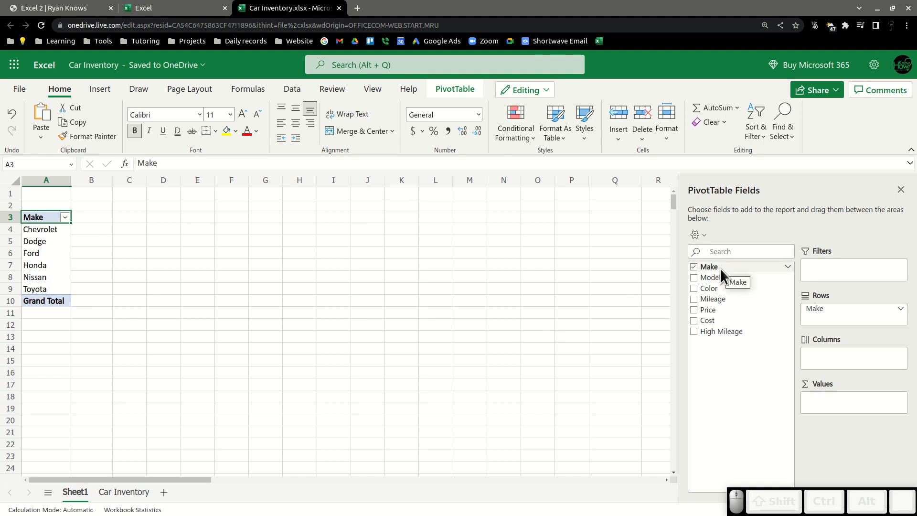
mouse_move(720, 268)
left_mouse_down()
mouse_move(788, 272)
mouse_move(715, 268)
left_mouse_up()
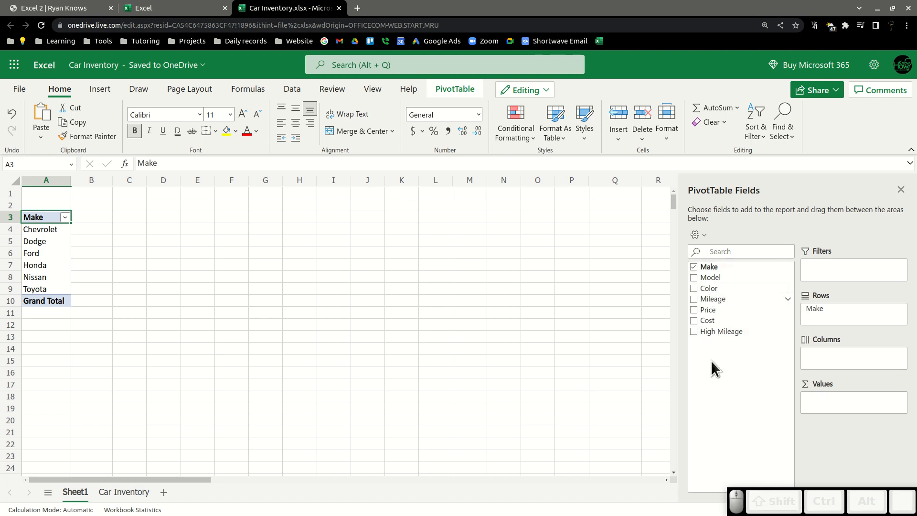
left_click_drag(714, 331, 819, 406)
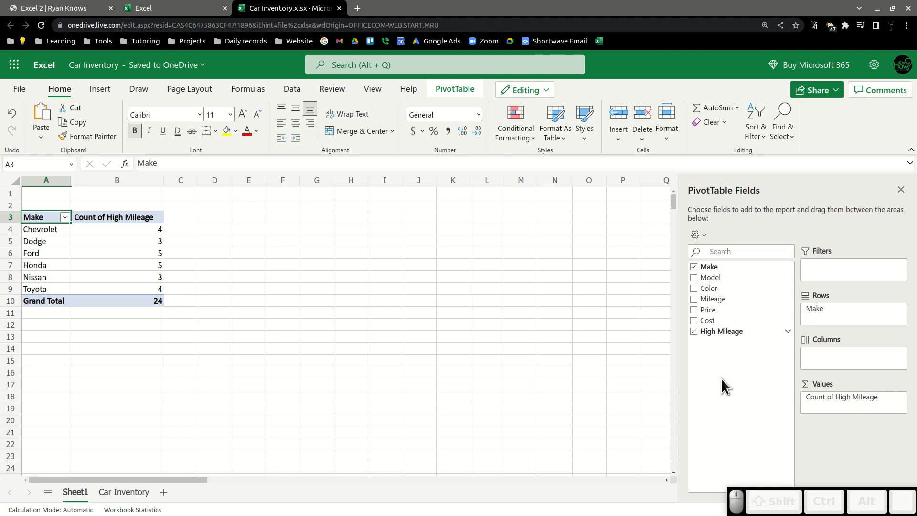
Add High Mileage as a slicer, move it beside the PivotTable, then delete it.
left_click(786, 333)
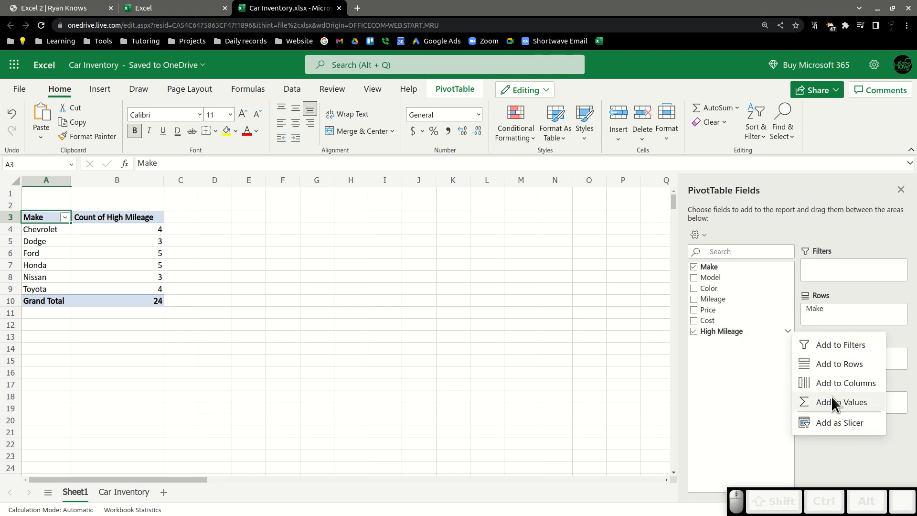
left_click(808, 422)
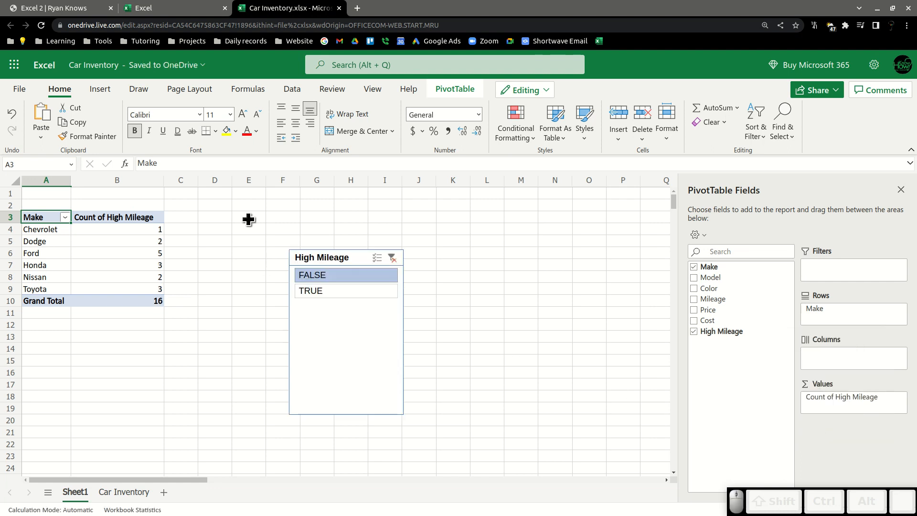
left_click(343, 259)
left_click_drag(344, 258, 318, 202)
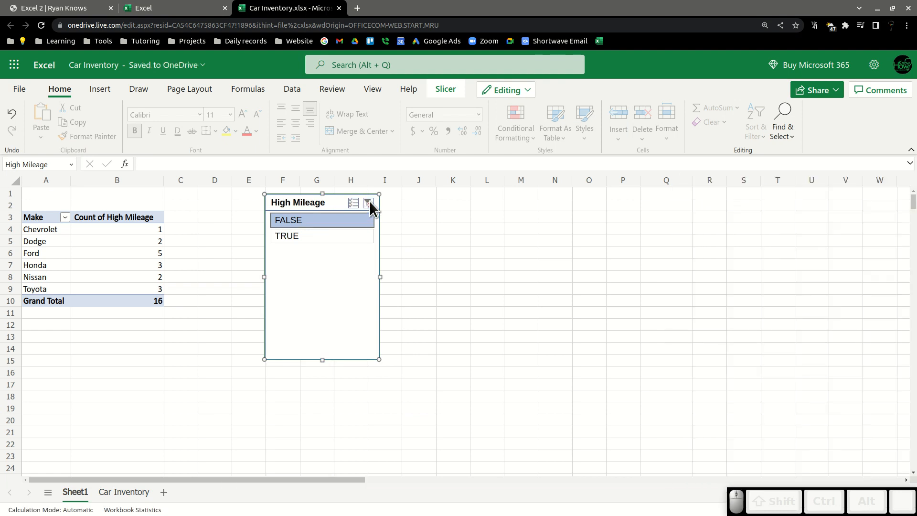
key("Delete")
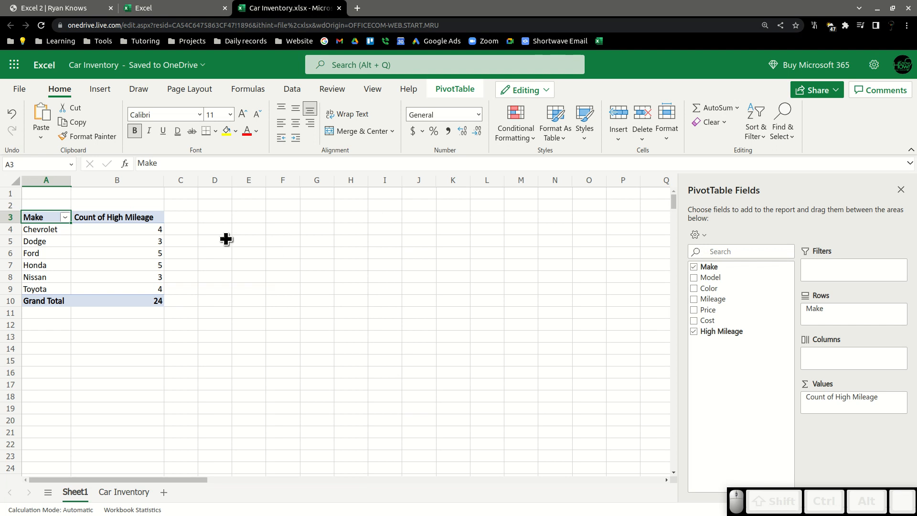
Add a High Mileage slicer beside the PivotTable and try filtering it to TRUE, then show all values again.
left_click(121, 274)
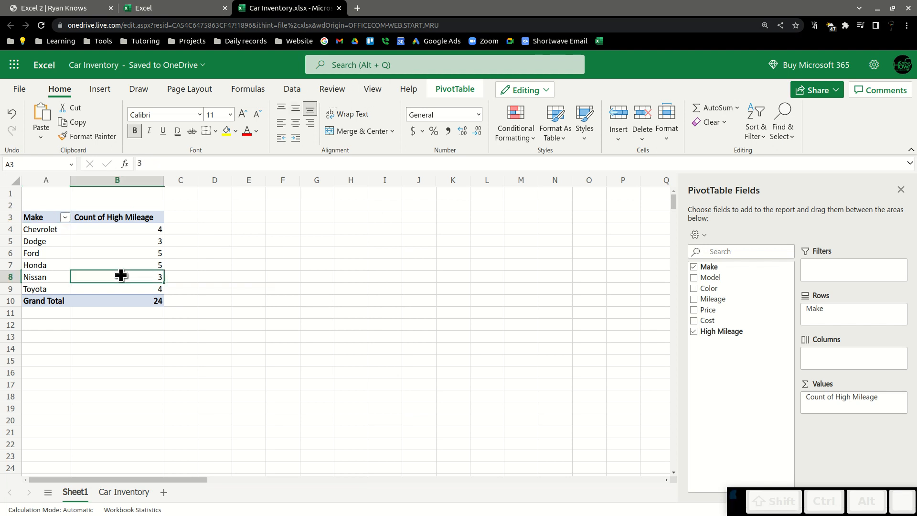
left_click(466, 91)
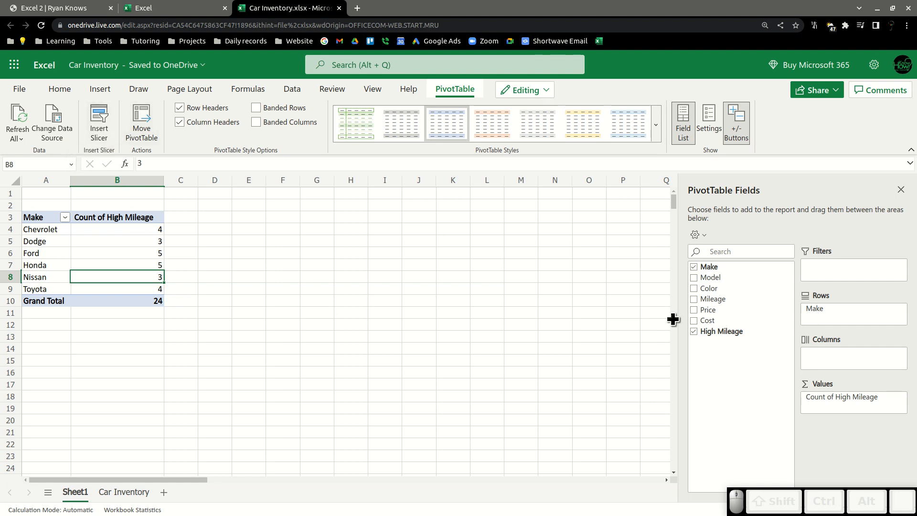
left_click(787, 331)
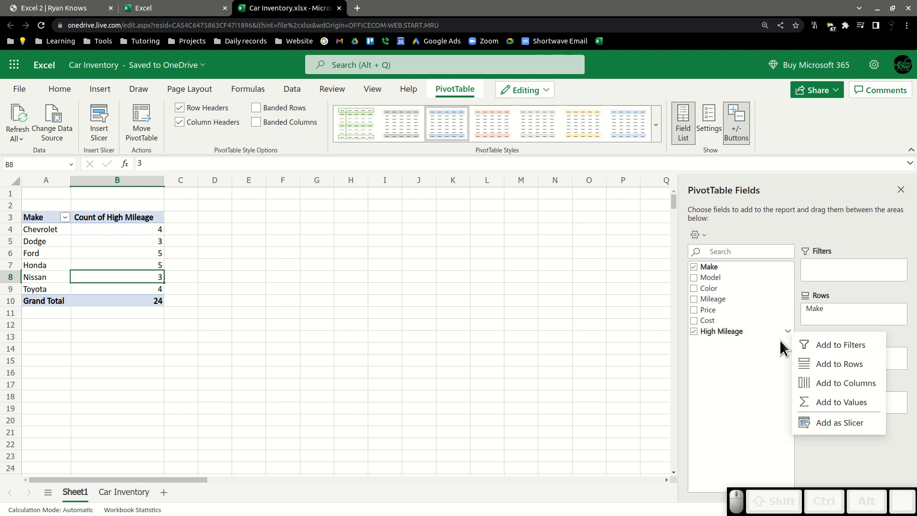
left_click(823, 422)
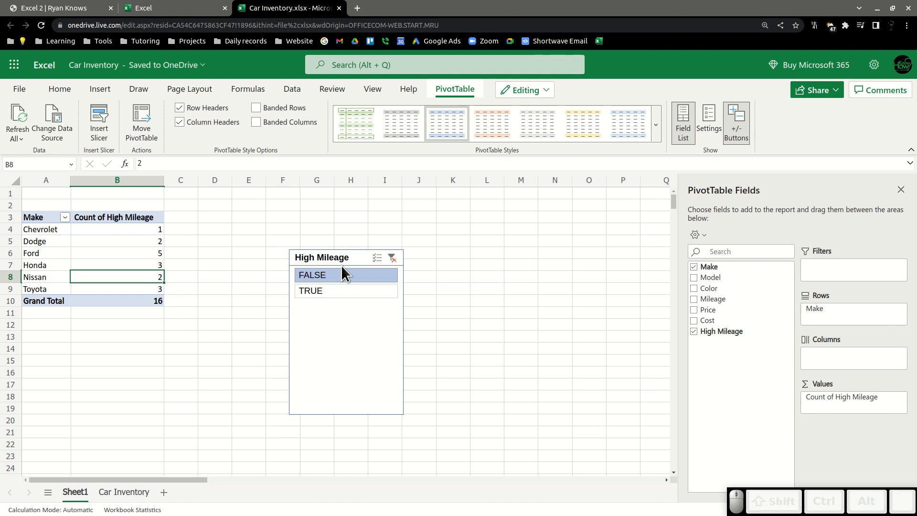
left_click_drag(348, 261, 267, 231)
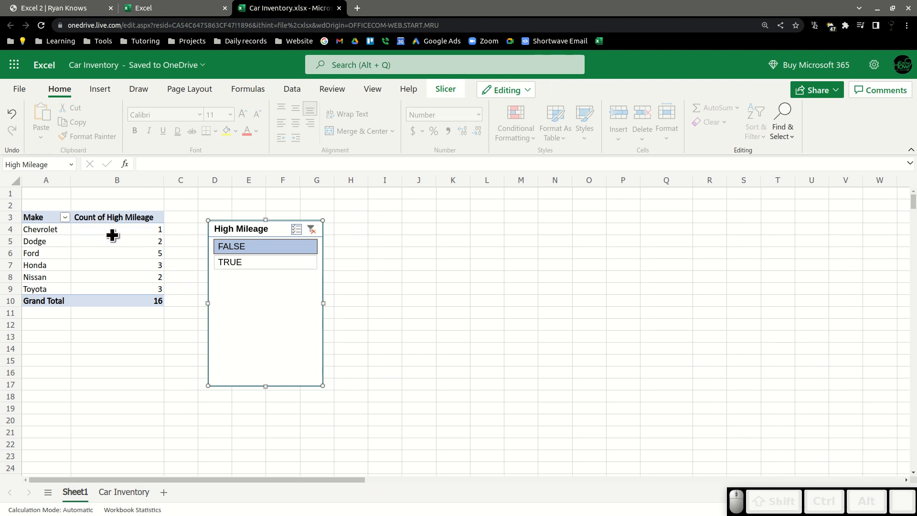
left_click(221, 262)
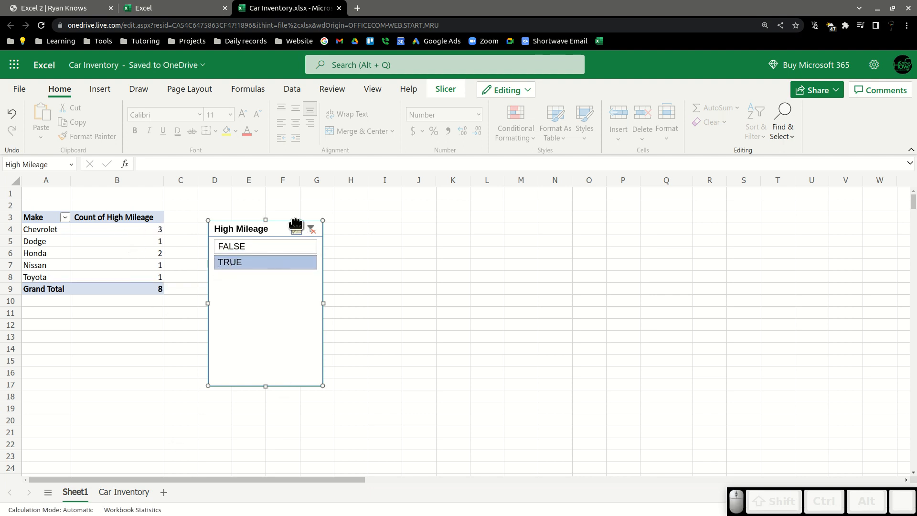
left_click(248, 246)
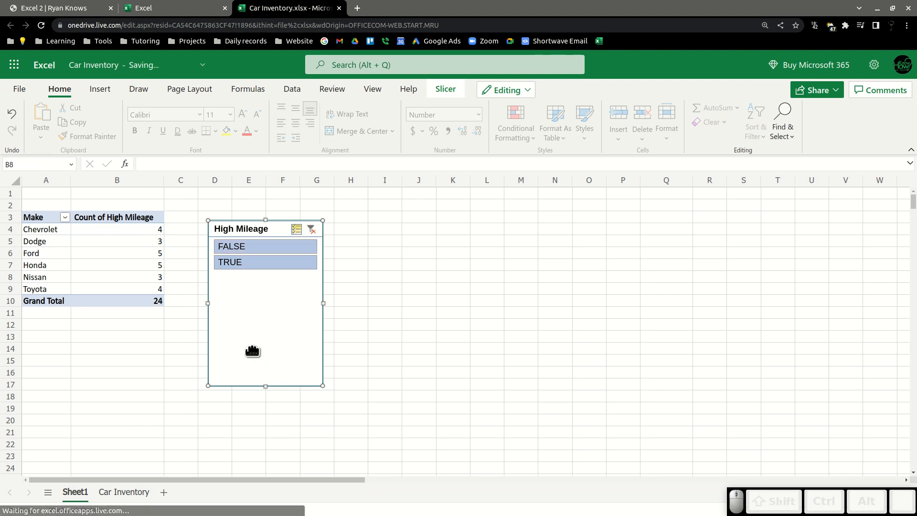
Move the High Mileage slicer to about F3 and shorten it to fit just its two items.
left_click_drag(287, 226, 254, 214)
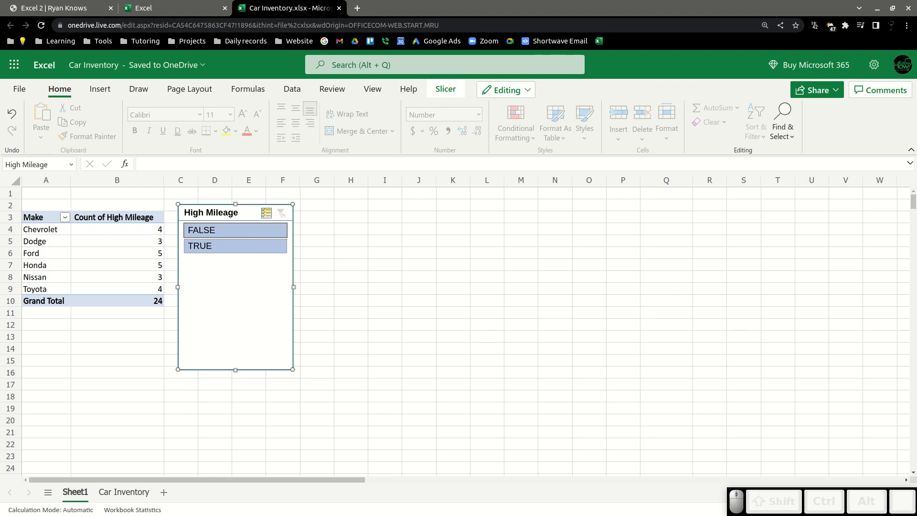
left_click(105, 253)
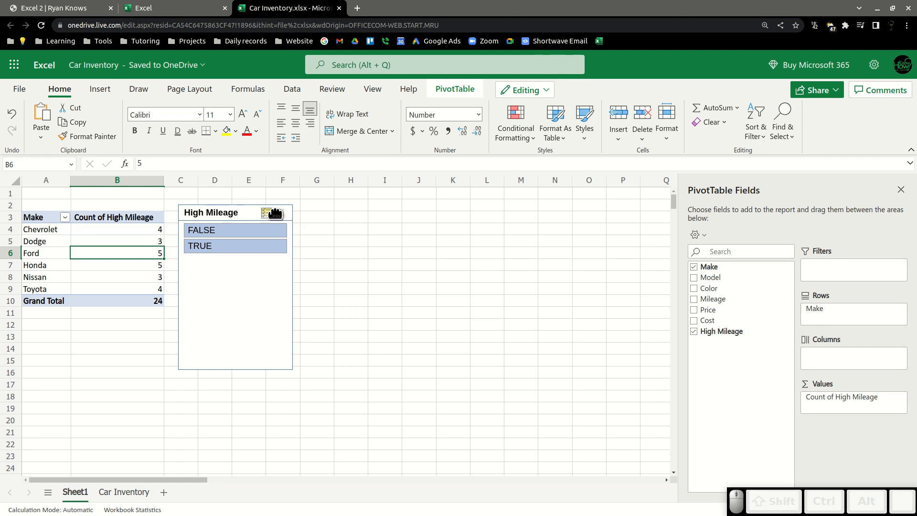
left_click(231, 307)
left_click_drag(214, 271, 306, 293)
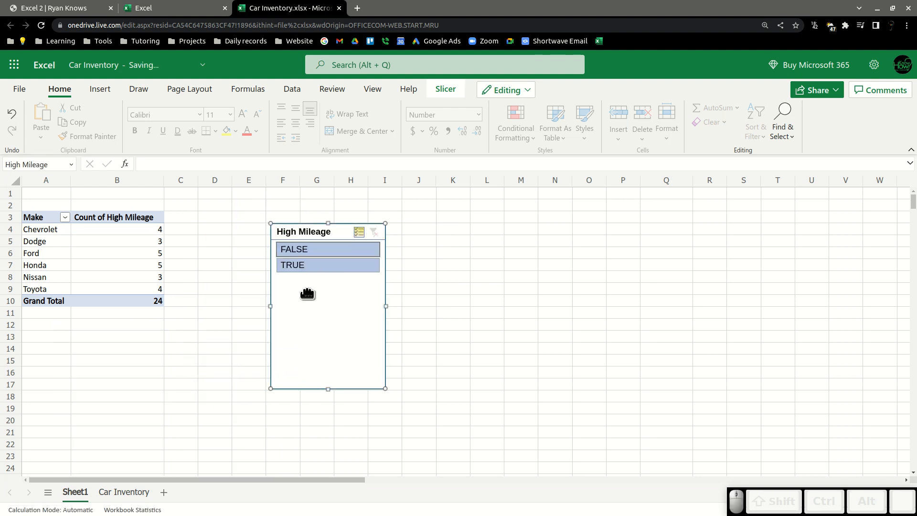
left_click_drag(330, 384, 328, 279)
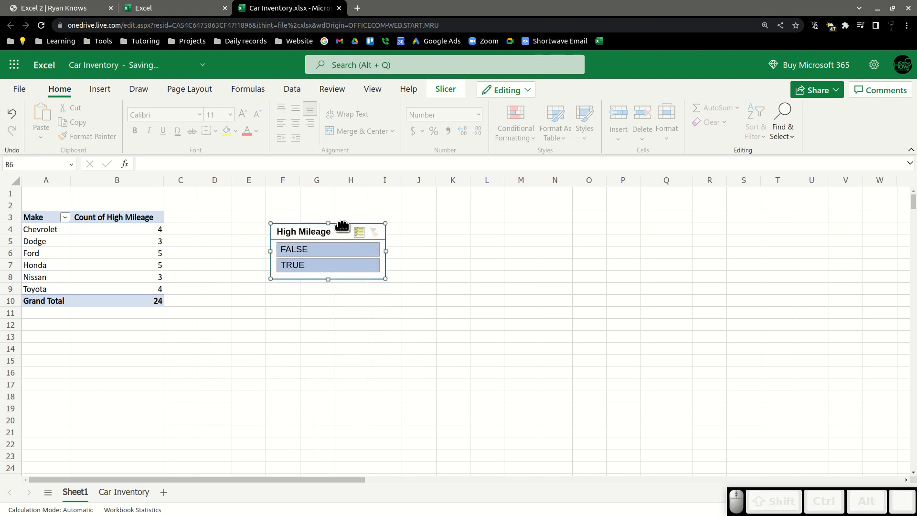
Filter the High Mileage slicer to TRUE, then delete the slicer.
left_click(362, 341)
left_click(345, 254)
left_click(330, 265)
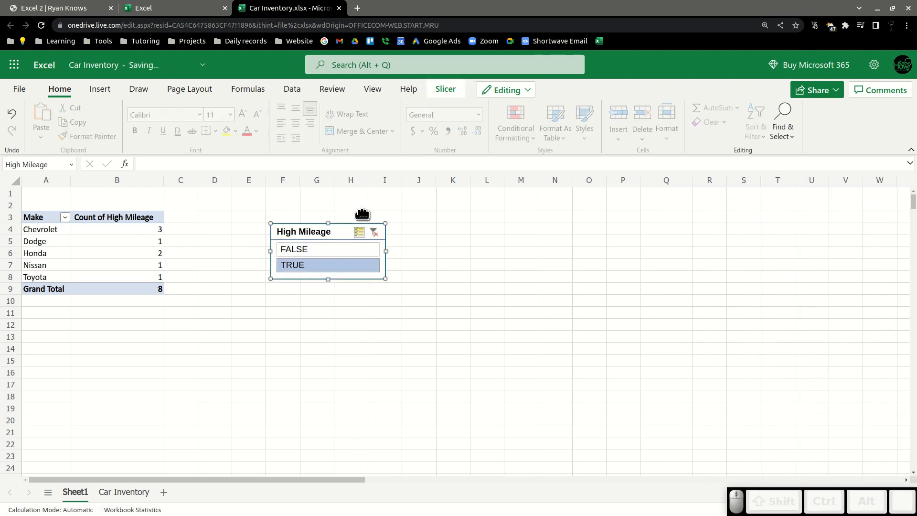
key("Delete")
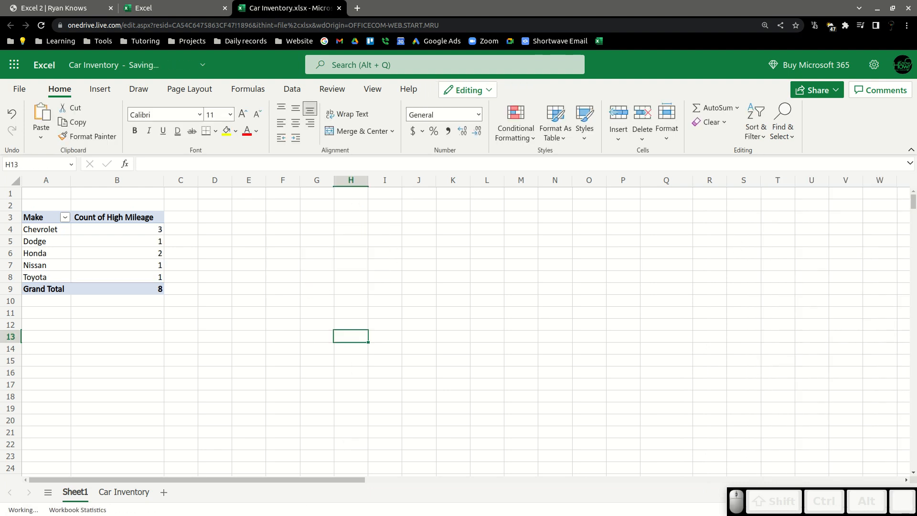
Remove the High Mileage field from the PivotTable, clearing it from the field list and values.
left_click(108, 219)
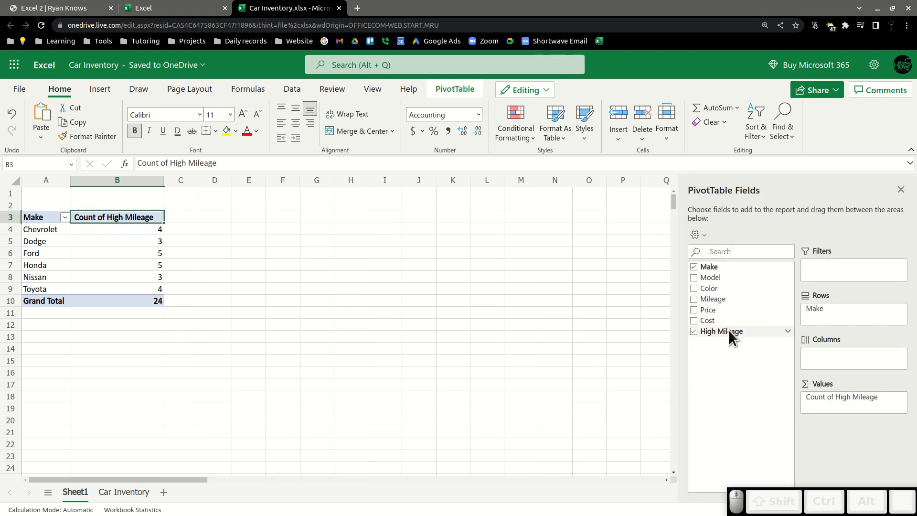
mouse_move(700, 330)
left_mouse_down()
mouse_move(785, 356)
mouse_move(693, 344)
left_mouse_up()
left_click_drag(837, 398, 705, 349)
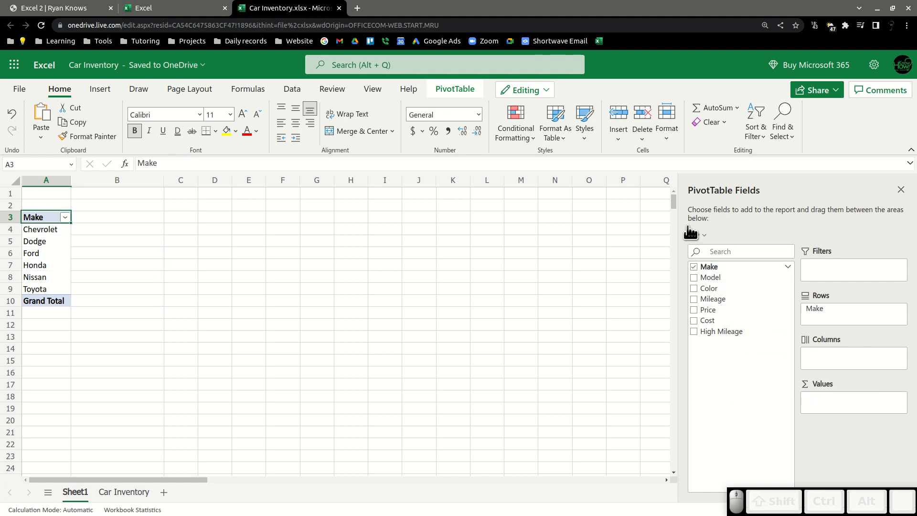
Add Price to the PivotTable's values, then add Price as a slicer.
left_click_drag(695, 310, 844, 412)
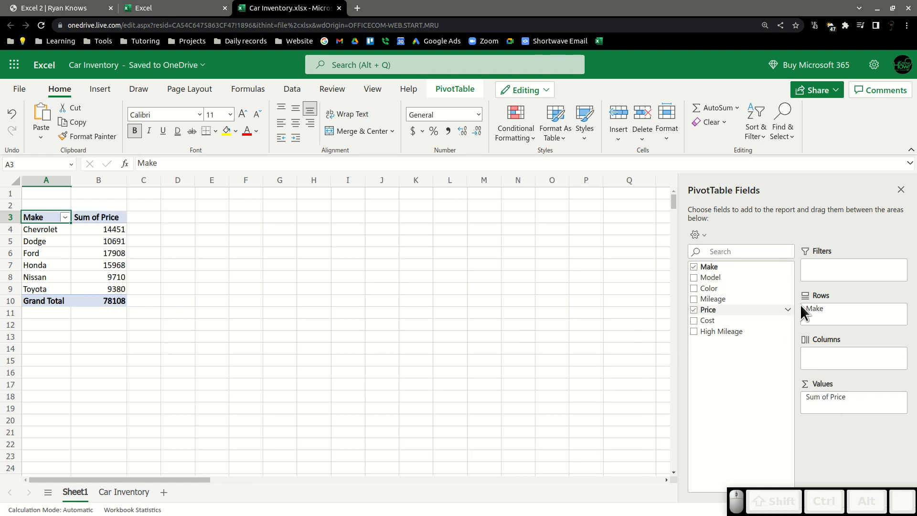
left_click(787, 309)
left_click(838, 400)
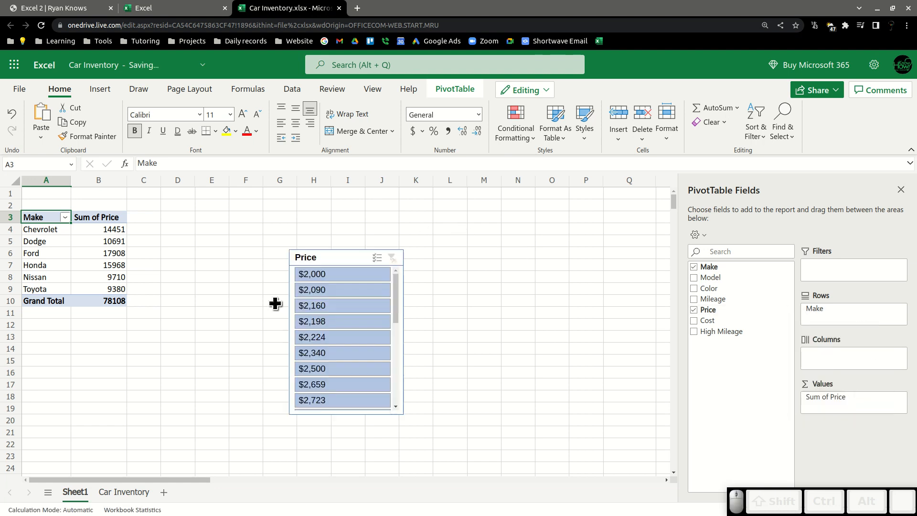
Filter the Price slicer to the $4,252 item.
left_click_drag(393, 287, 399, 267)
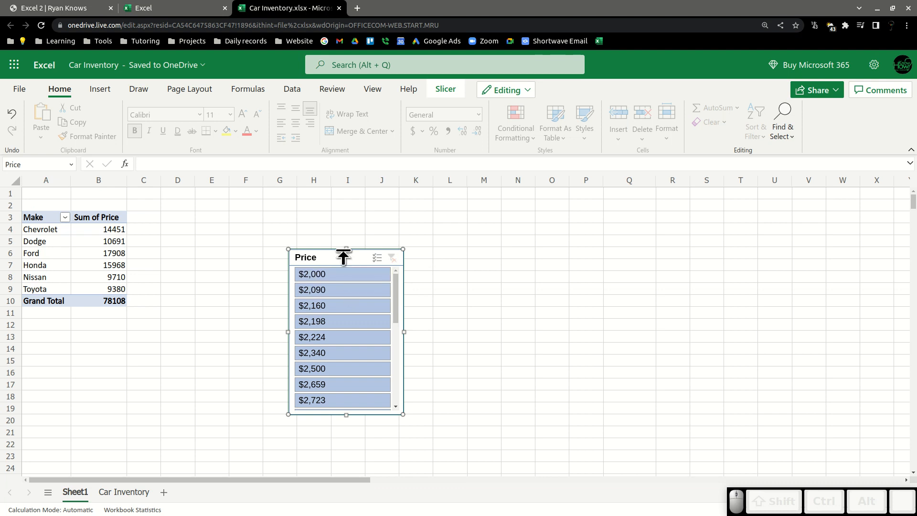
left_click_drag(396, 280, 386, 370)
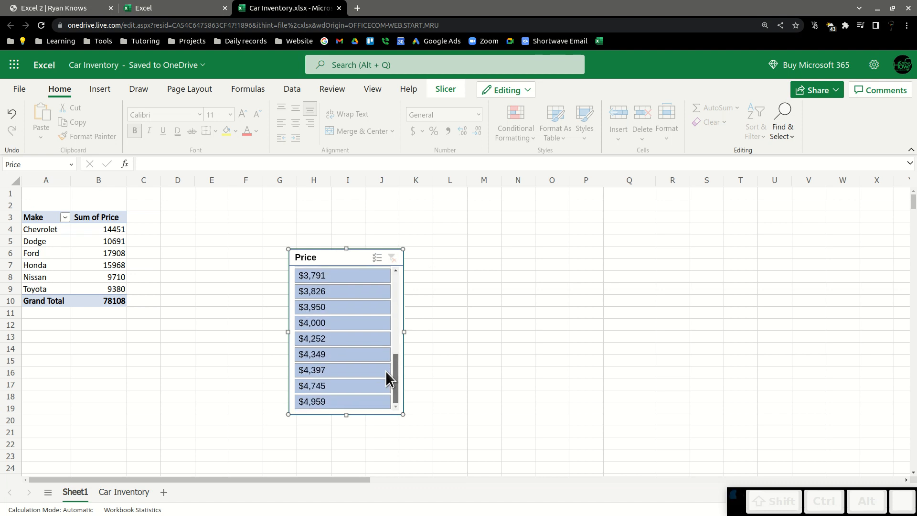
left_click(323, 337)
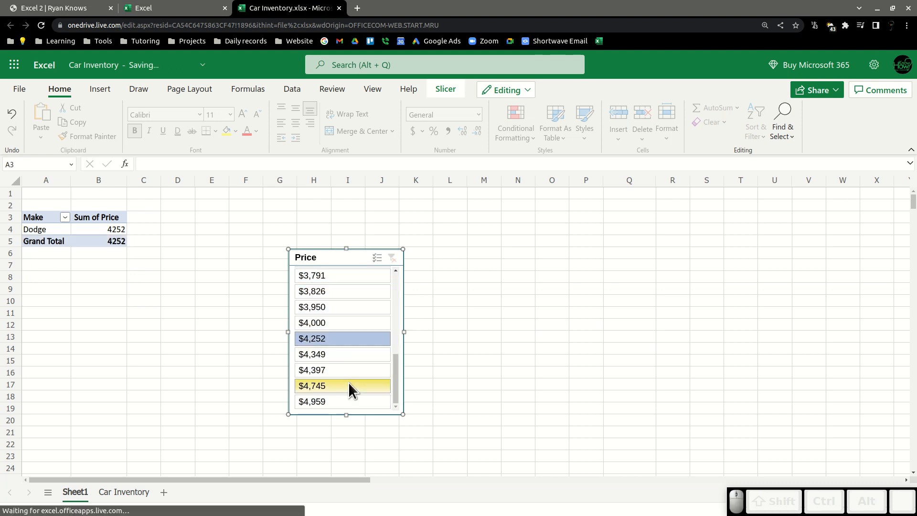
Move the Price slicer slightly and filter it to $2,224.
left_click_drag(400, 376, 386, 276)
left_click(385, 277)
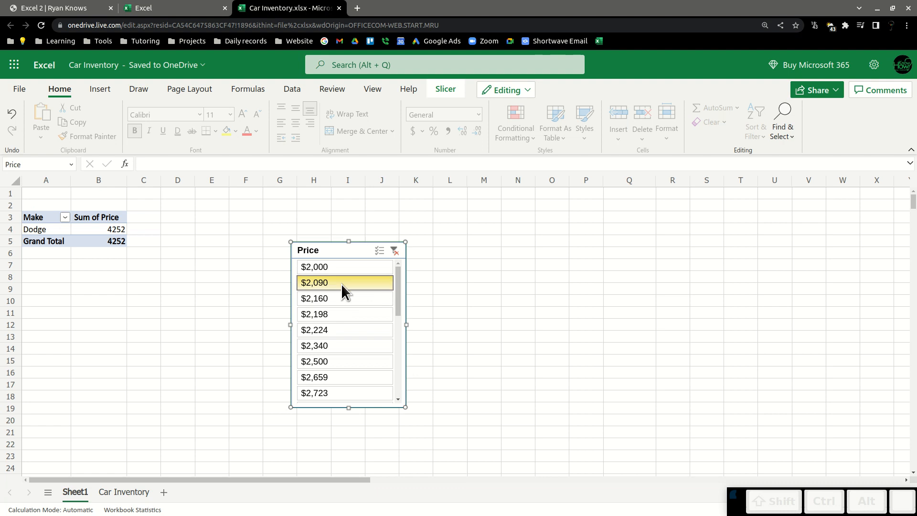
left_click(364, 323)
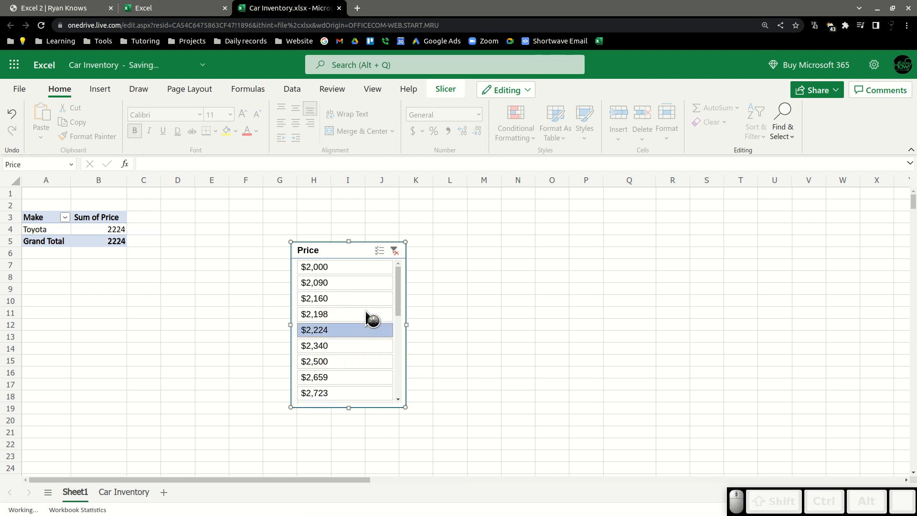
Filter the Price slicer to $2,000 and delete the slicer.
left_click(351, 266)
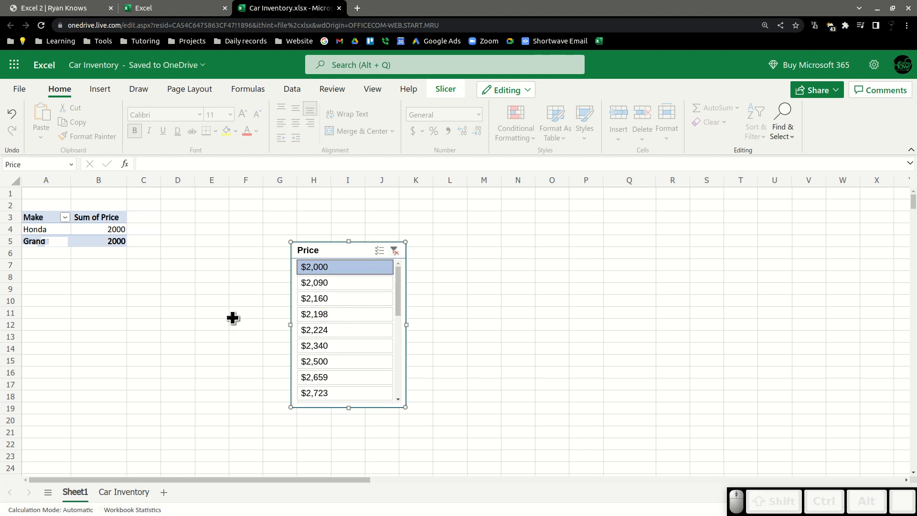
key("Delete")
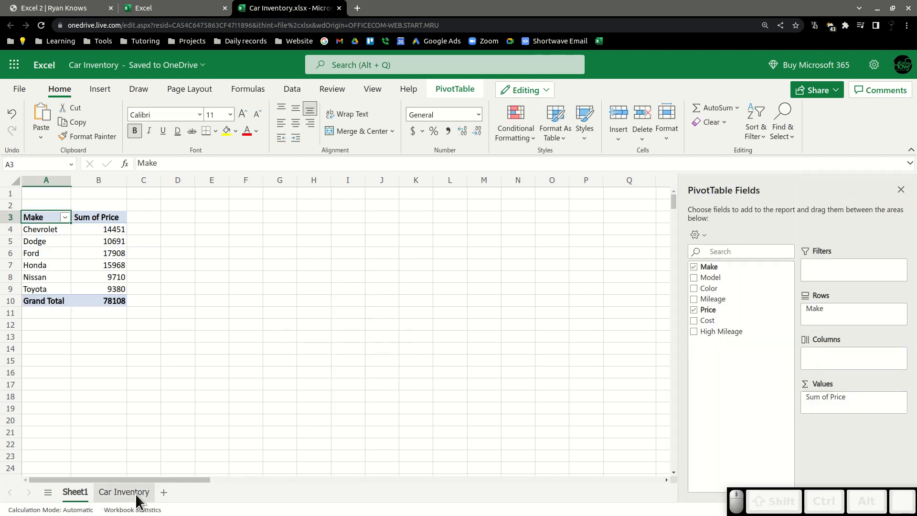
left_click(135, 492)
left_click(80, 489)
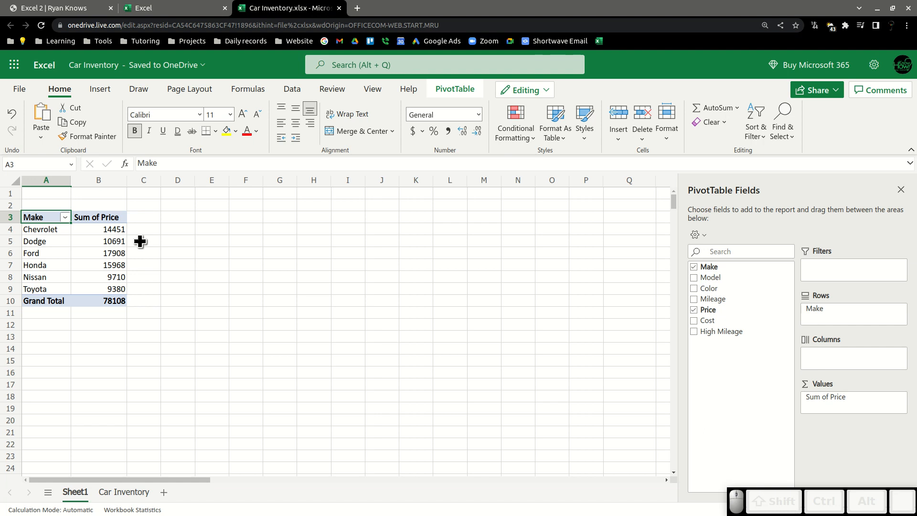
left_click(109, 230)
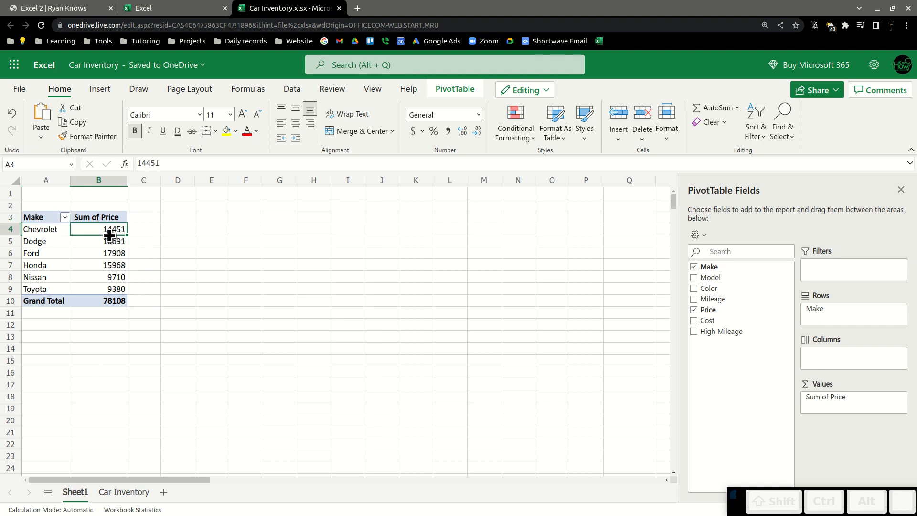
Add Price as a slicer again, then delete it.
left_click(787, 309)
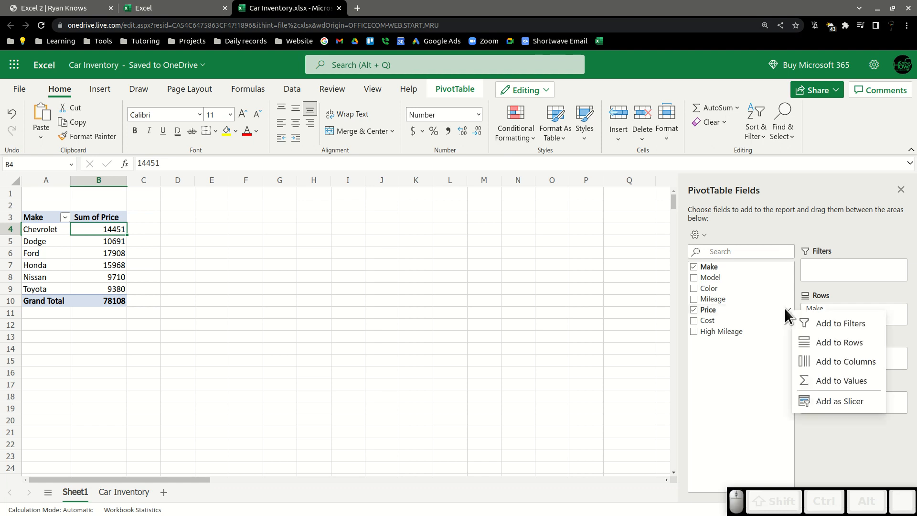
left_click(812, 398)
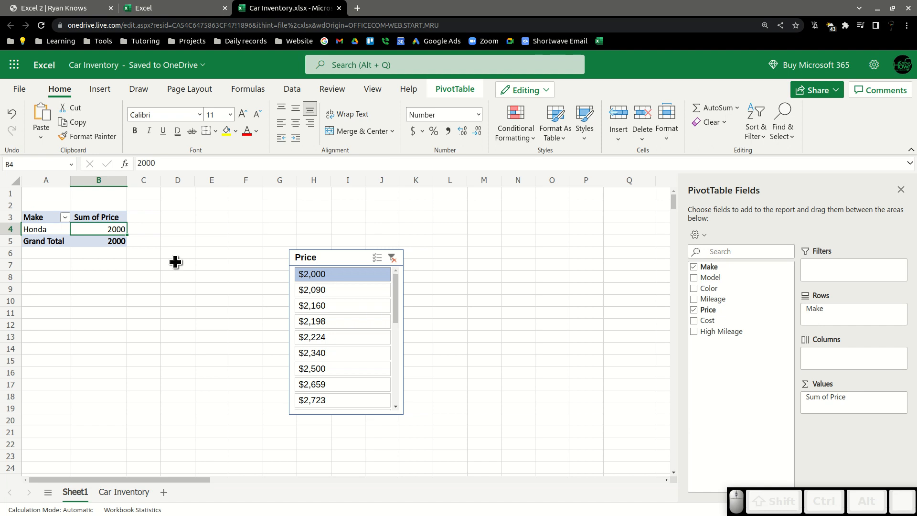
left_click(334, 253)
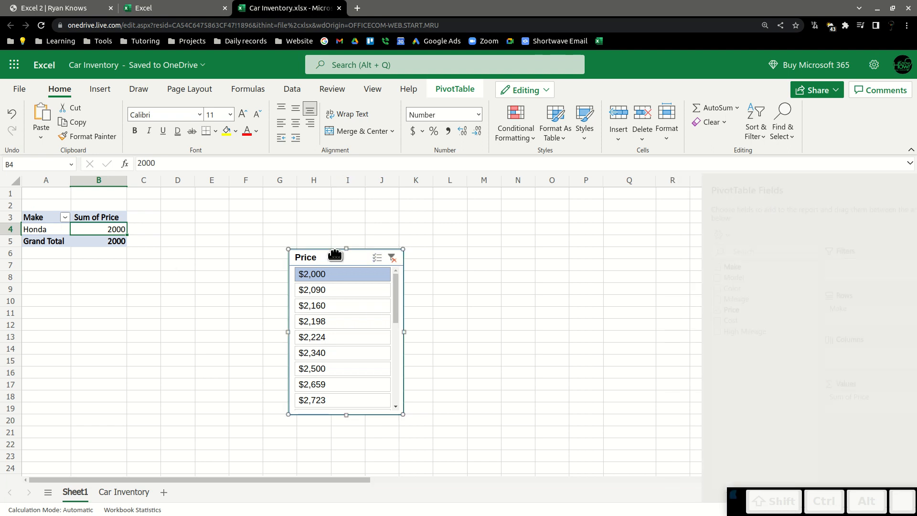
key("Delete")
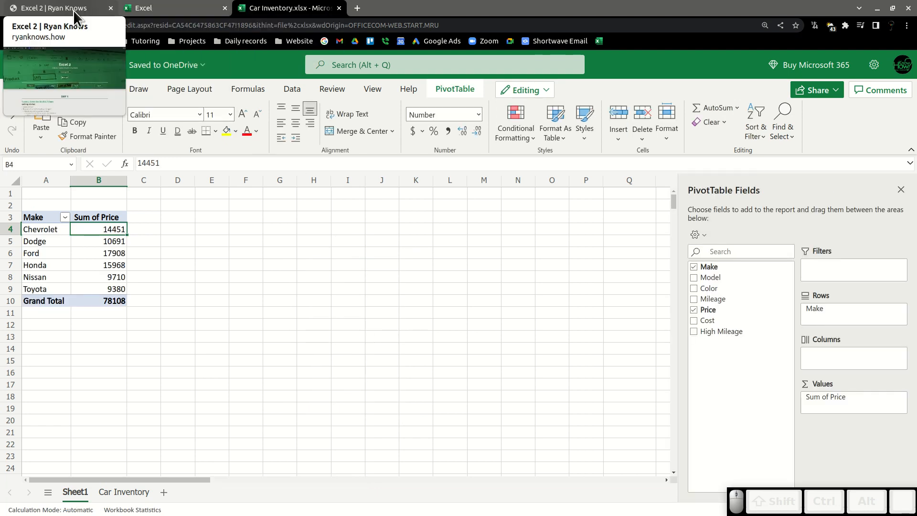
left_click(73, 10)
left_click(149, 27)
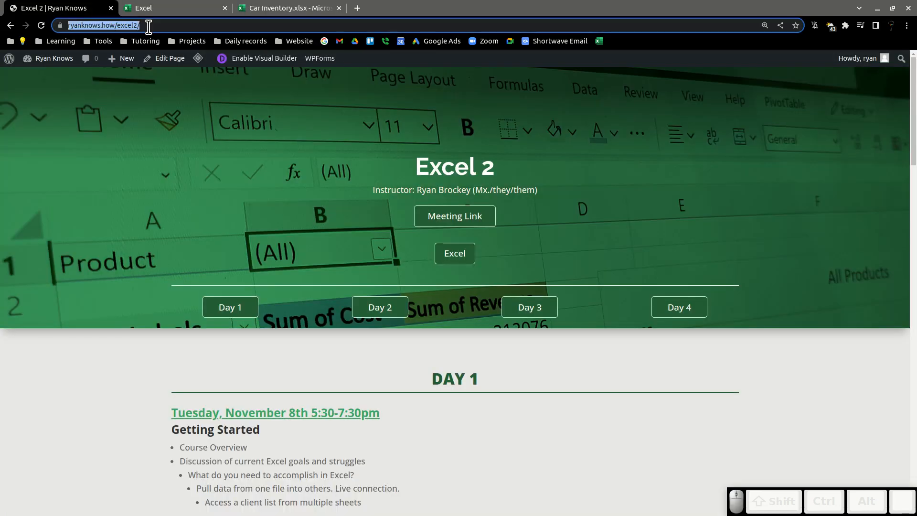
left_click(298, 7)
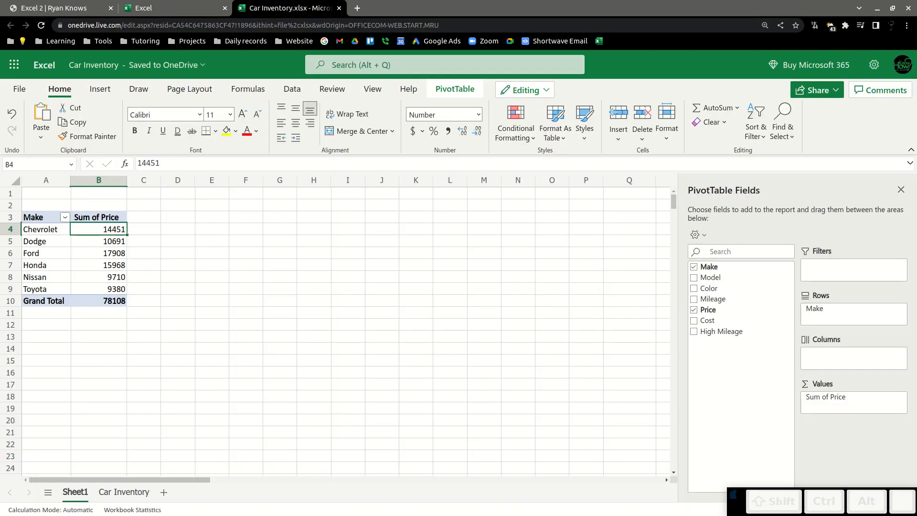
key("y")
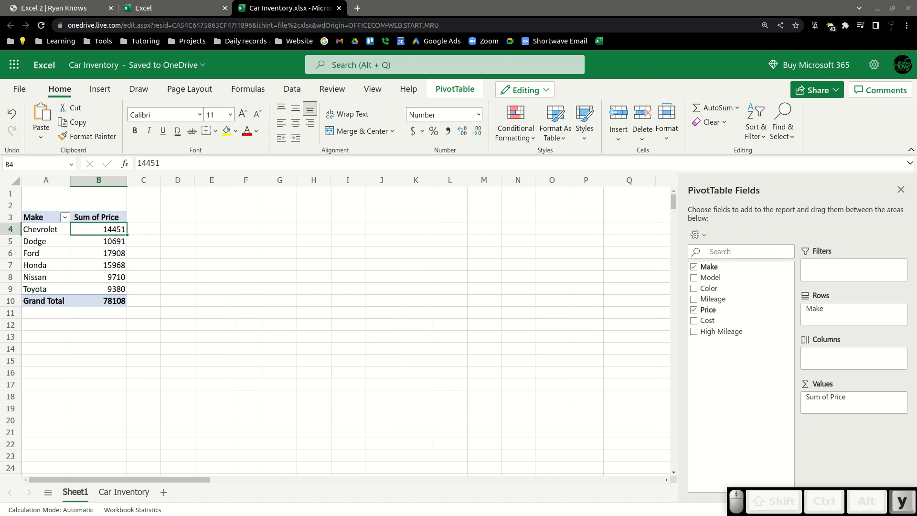
key("BackSpace")
key("BackSpace")
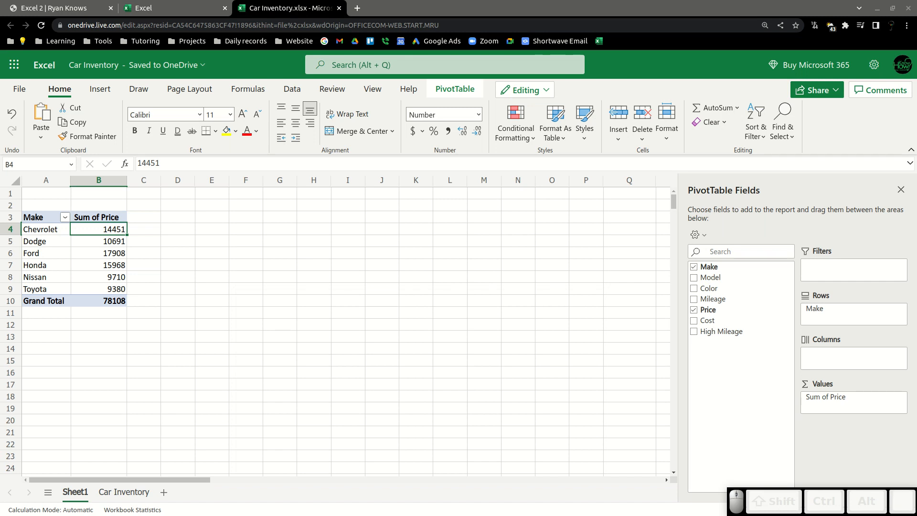
key("p")
key("p")
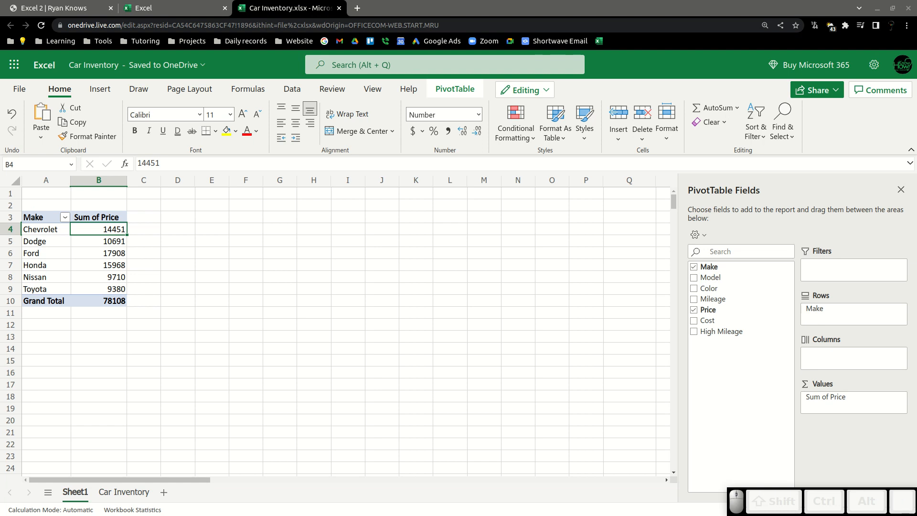